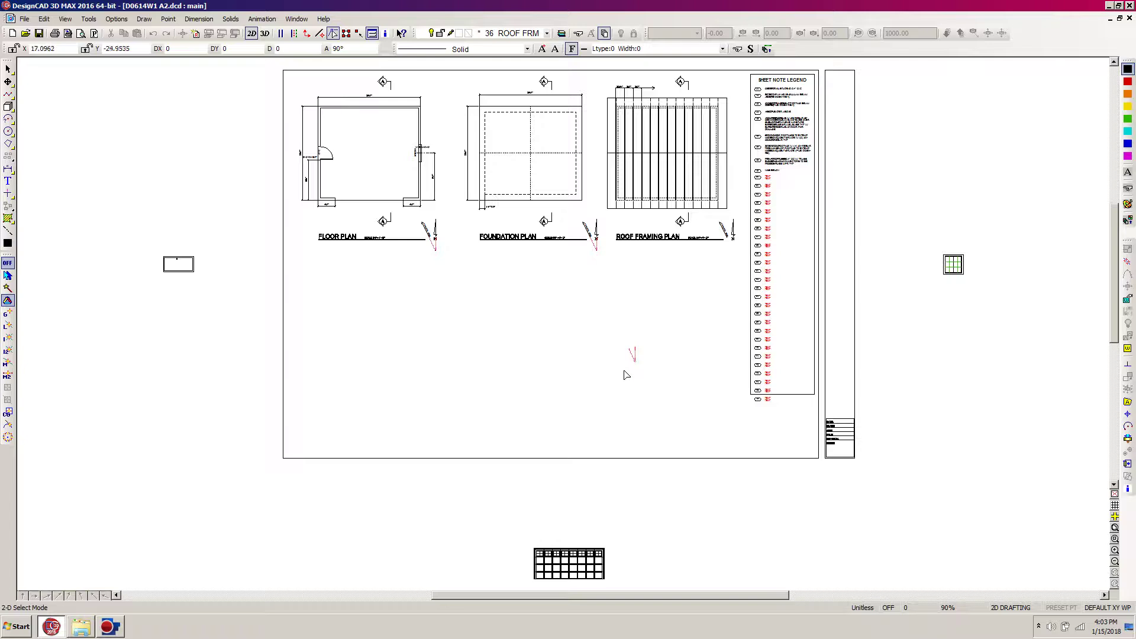
# - Delete the stray red lines beside the foundation and floor plan north arrows and in the blank area below the plans
pyautogui.click(632, 353)
pyautogui.click(635, 361)
pyautogui.press('Delete')
pyautogui.click(597, 252)
pyautogui.click(597, 250)
pyautogui.press('Delete')
pyautogui.click(435, 250)
pyautogui.press('Delete')
pyautogui.click(435, 250)
pyautogui.press('Delete')
# - Open the drawing D0614T1 Site1.dcd, check the direction of north on its site plan, and close it again
pyautogui.press('z')
pyautogui.click(367, 177)
pyautogui.click(747, 258)
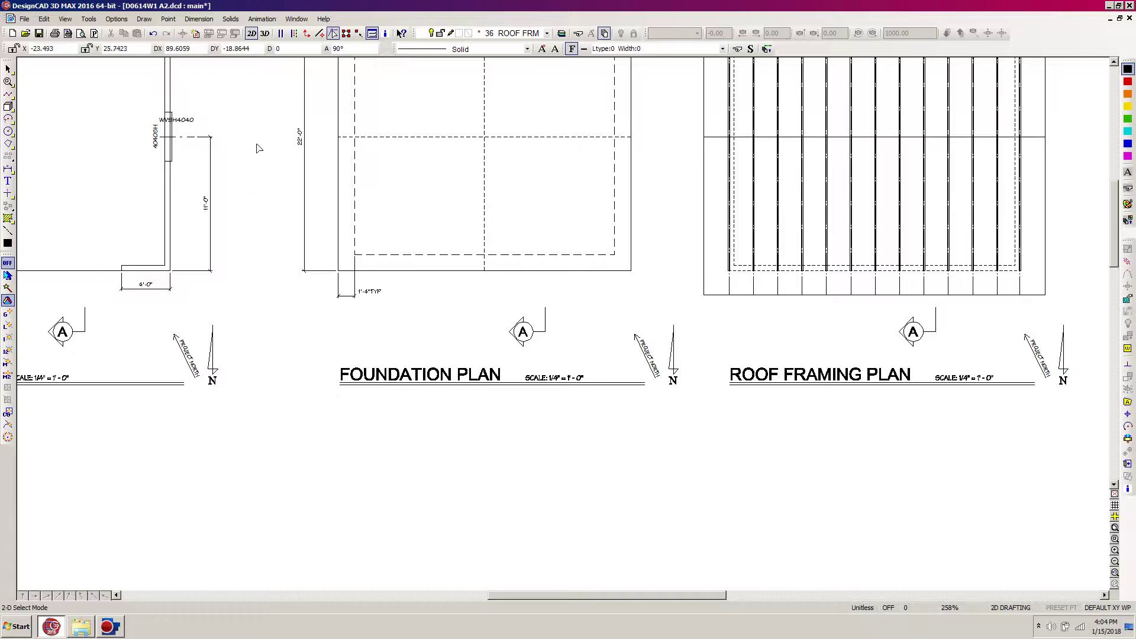
pyautogui.click(26, 34)
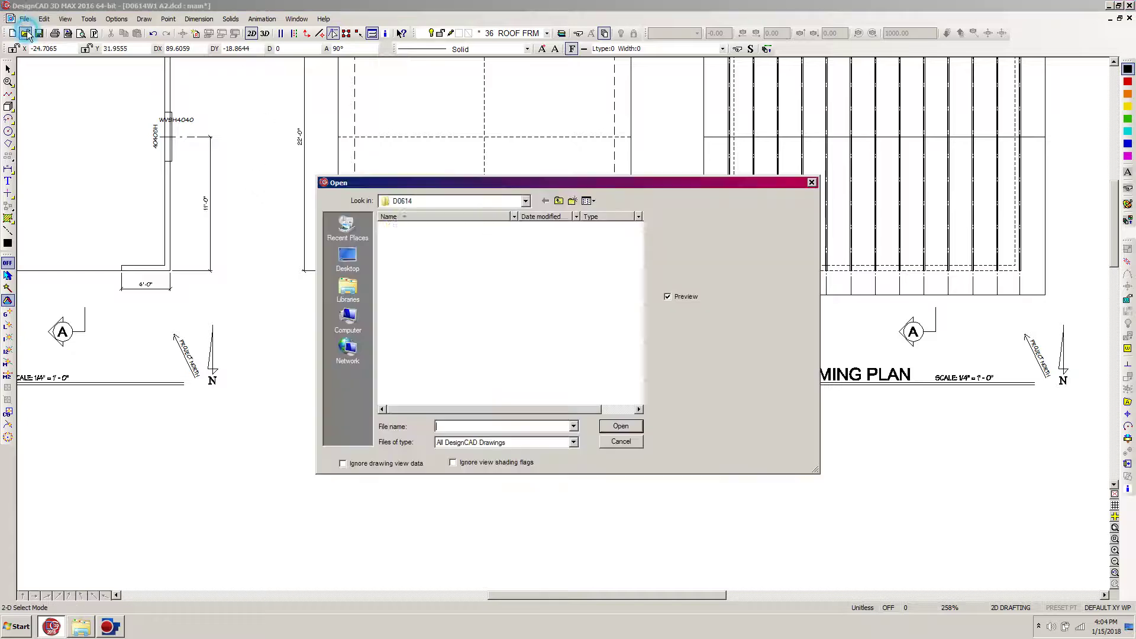
pyautogui.click(414, 259)
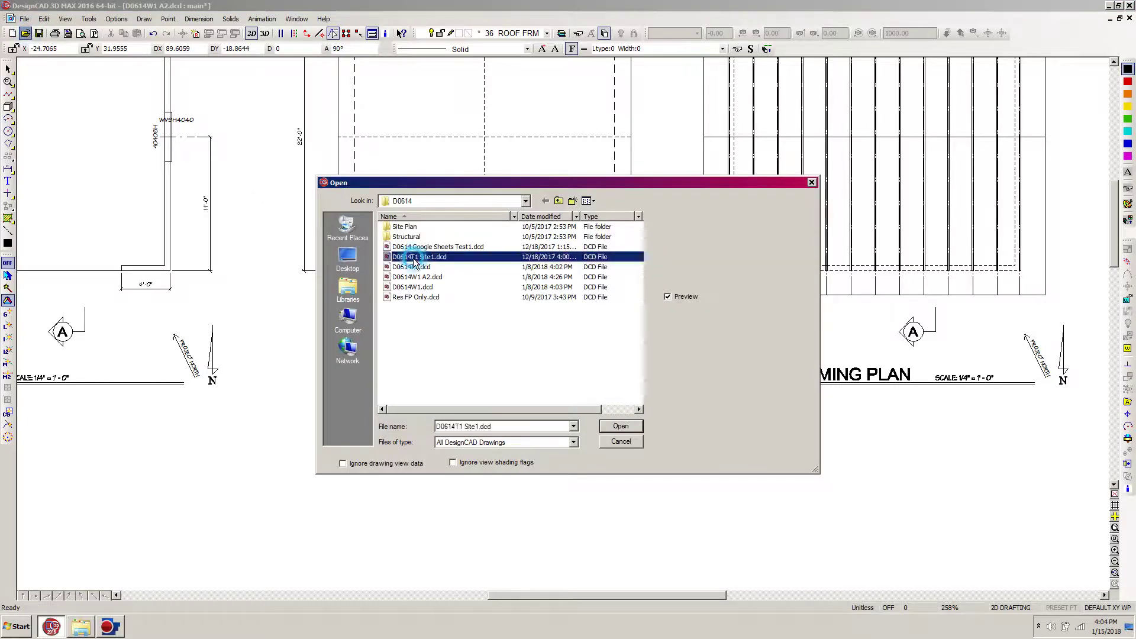
pyautogui.doubleClick(413, 258)
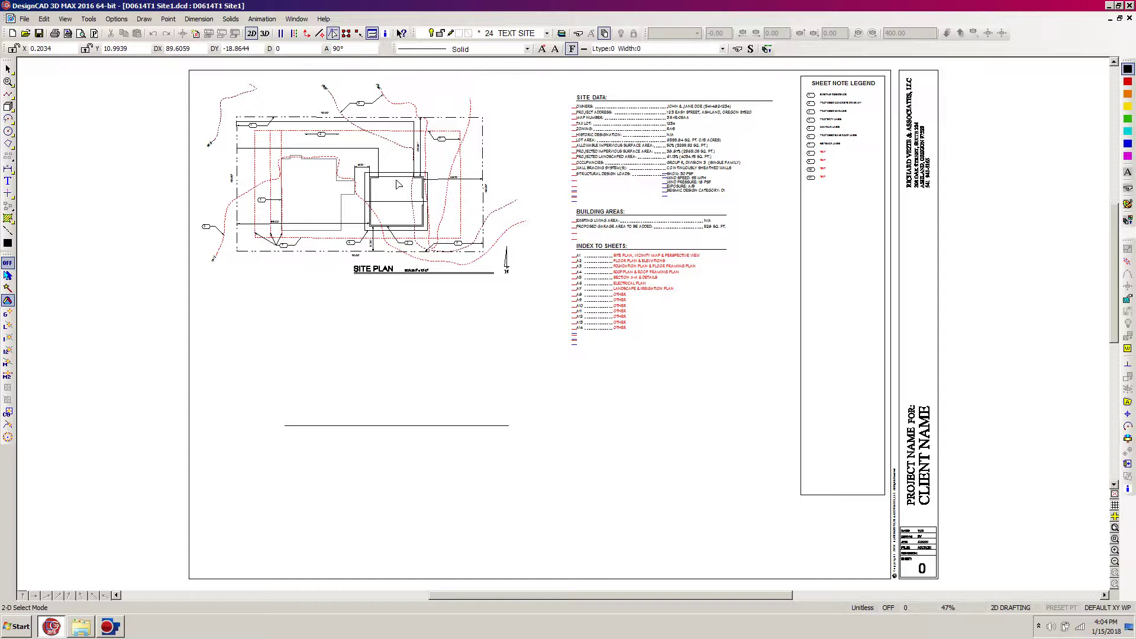
pyautogui.click(1130, 17)
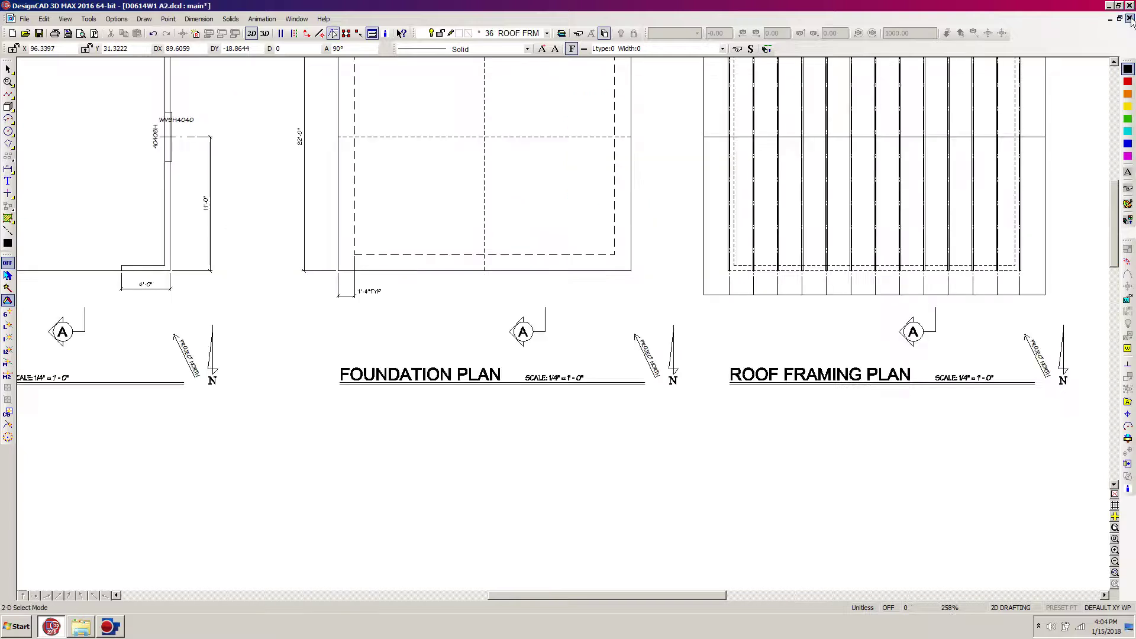
# - Delete the slanted PROJECT NORTH arrow and its label beside the floor, foundation and roof framing plan titles
pyautogui.scroll(5, 598, 226)
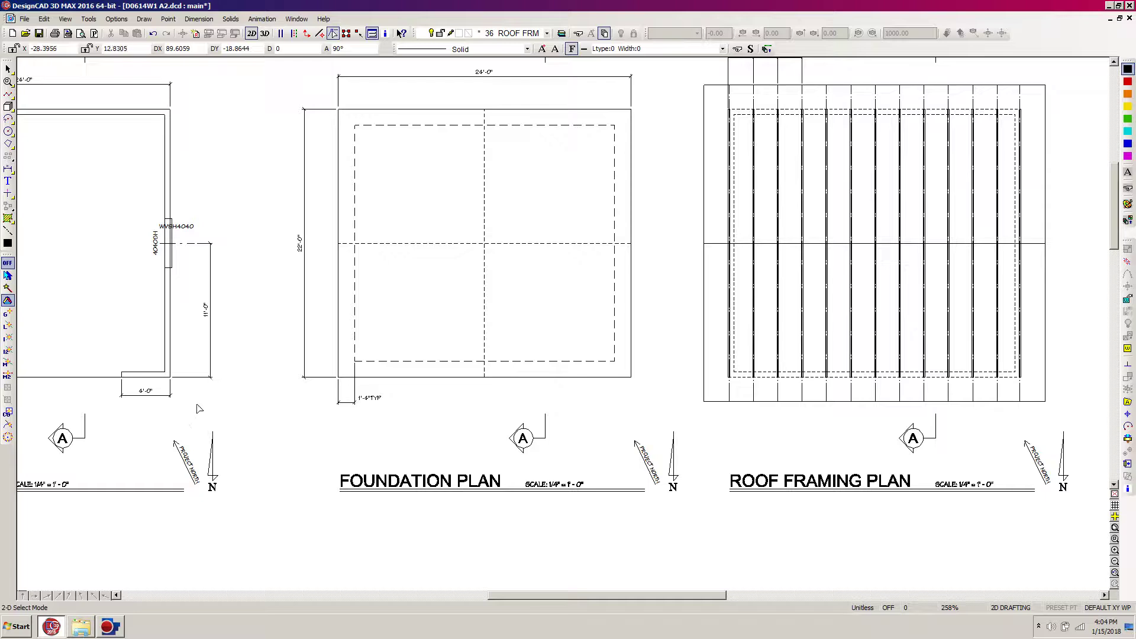
pyautogui.moveTo(159, 424); pyautogui.dragTo(203, 508)
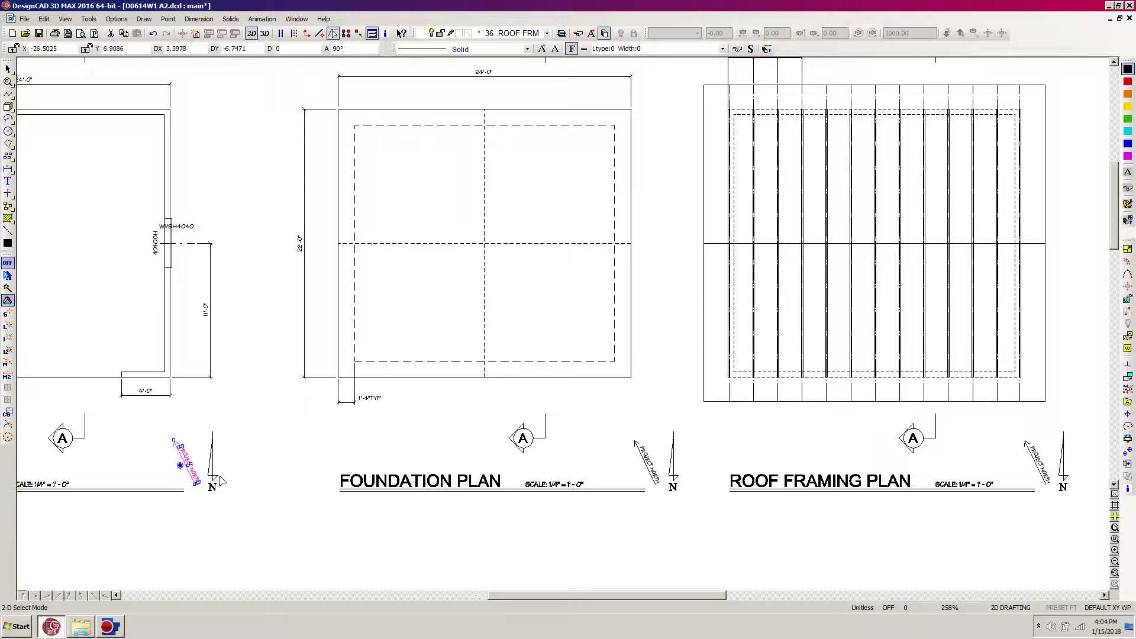
pyautogui.press('Delete')
pyautogui.moveTo(628, 415); pyautogui.dragTo(661, 515)
pyautogui.press('Delete')
pyautogui.moveTo(1016, 423); pyautogui.dragTo(1056, 517)
pyautogui.press('Delete')
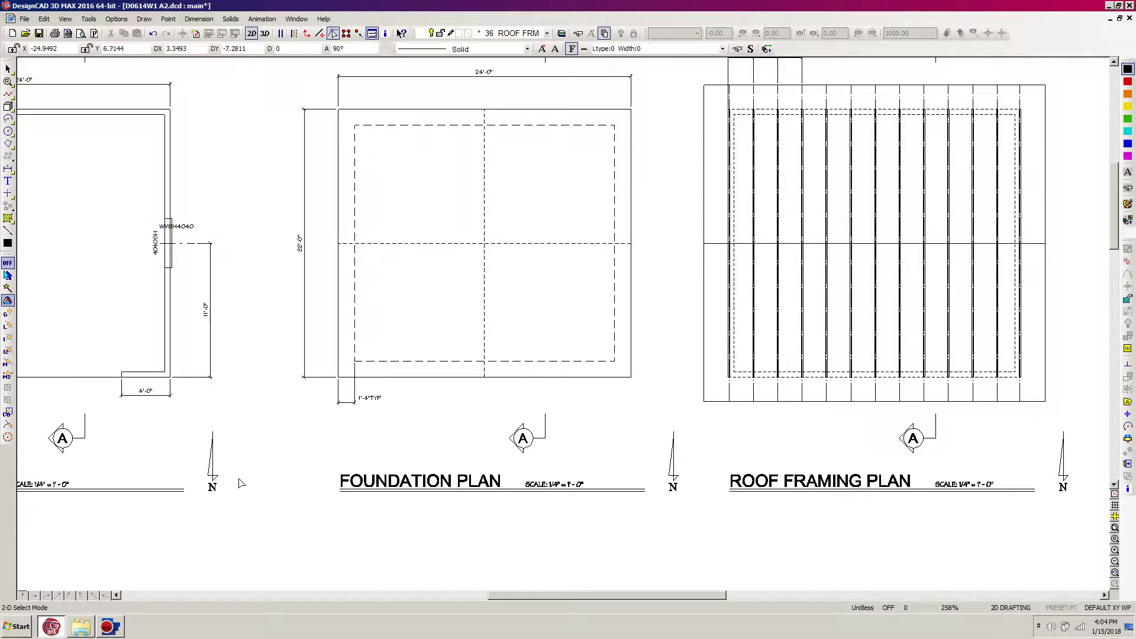
# - Rotate the floor plan's north arrow 180 degrees about the corner of its arrowhead
pyautogui.moveTo(187, 415); pyautogui.dragTo(313, 584)
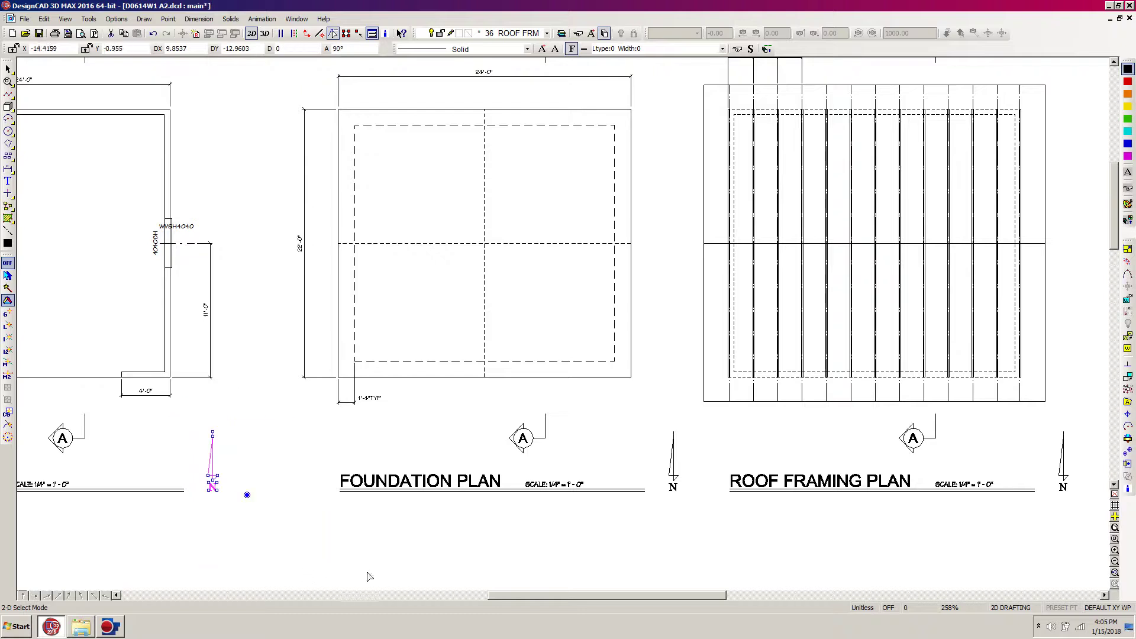
pyautogui.click(1127, 451)
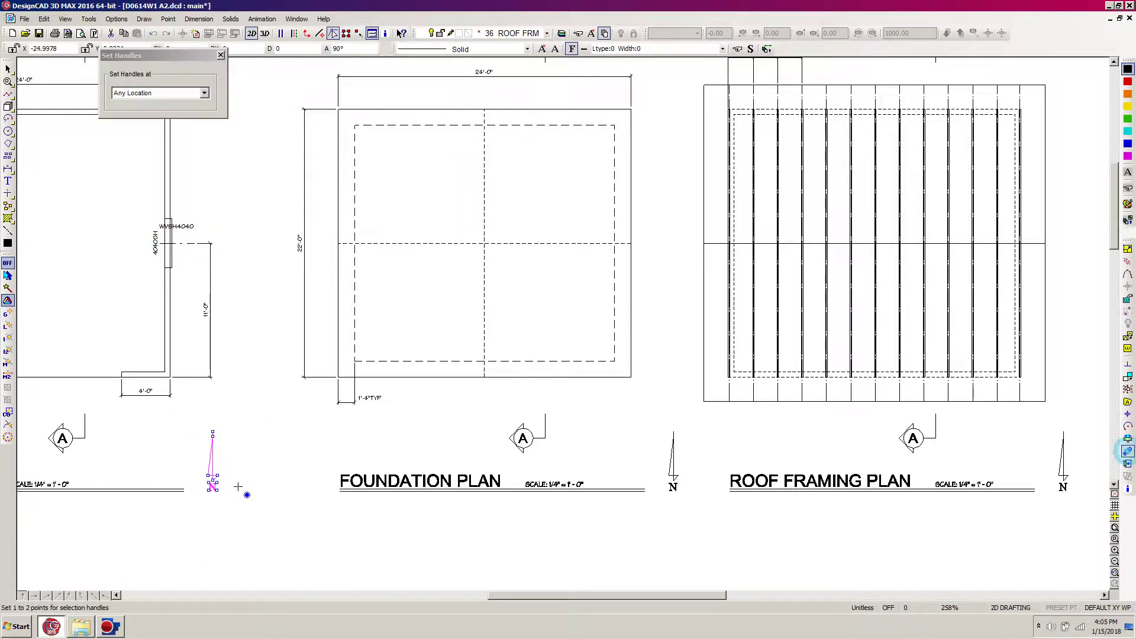
pyautogui.click(207, 475)
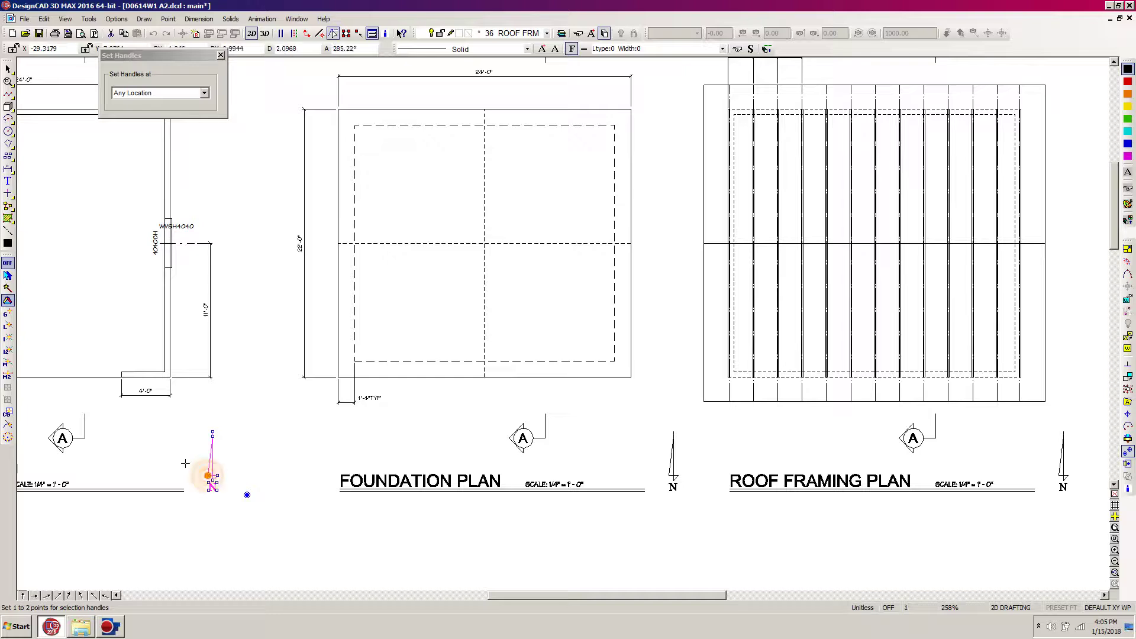
pyautogui.press('r')
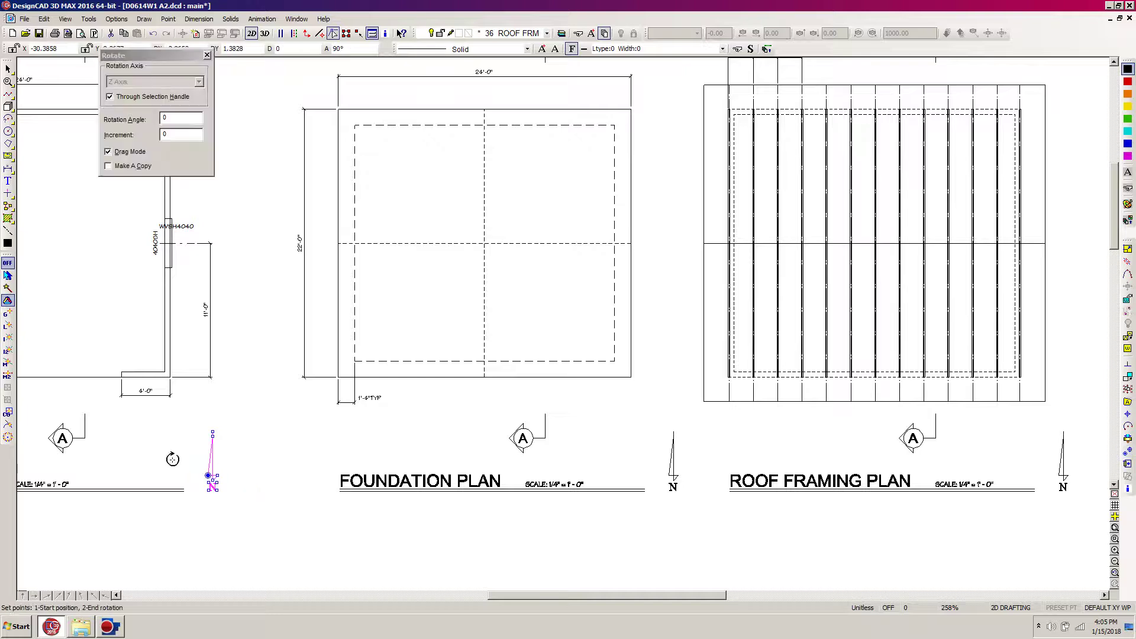
pyautogui.press('Tab')
pyautogui.write('180')
pyautogui.press('Return')
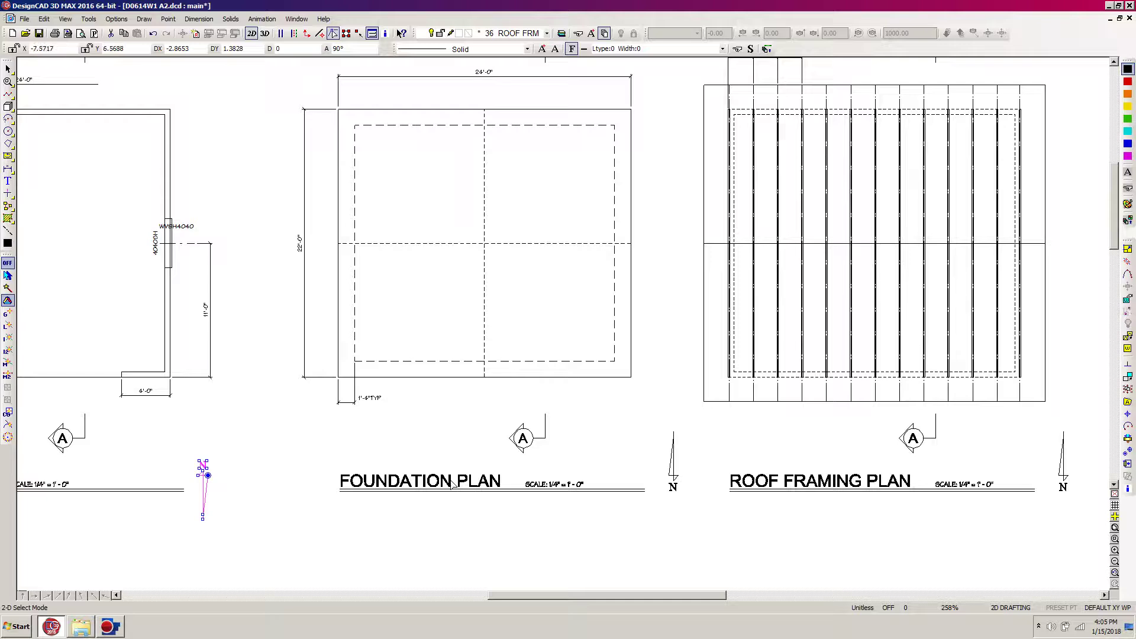
pyautogui.click(631, 464)
# - Rotate the foundation plan's north arrow 180 degrees about the corner of its arrowhead
pyautogui.moveTo(712, 416); pyautogui.dragTo(619, 526)
pyautogui.click(1126, 452)
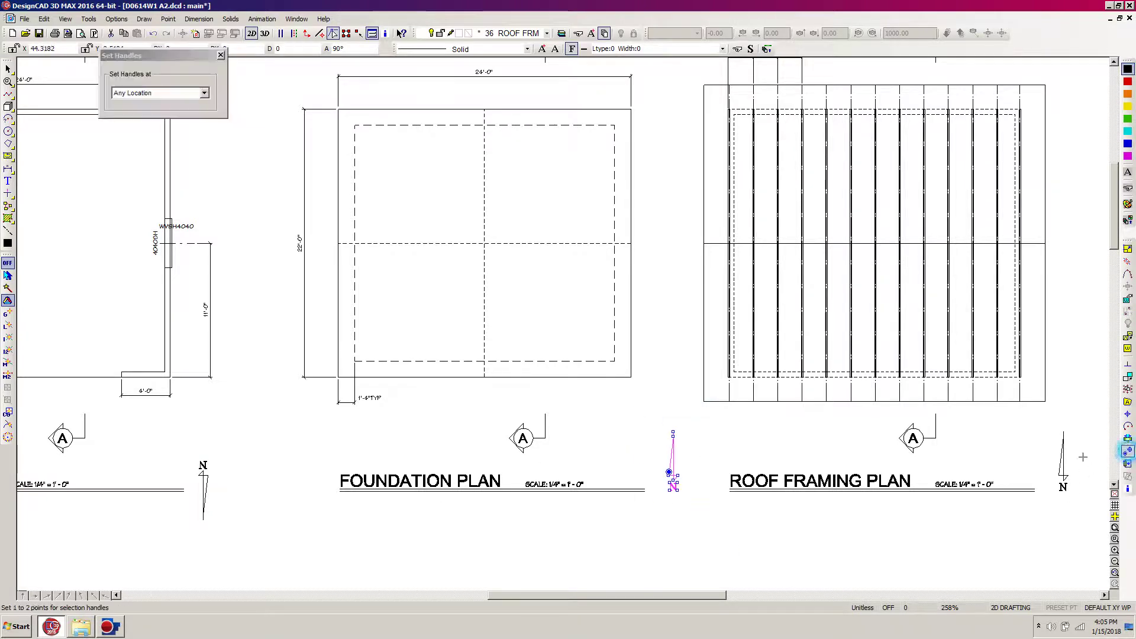
pyautogui.rightClick(668, 476)
pyautogui.press('Return')
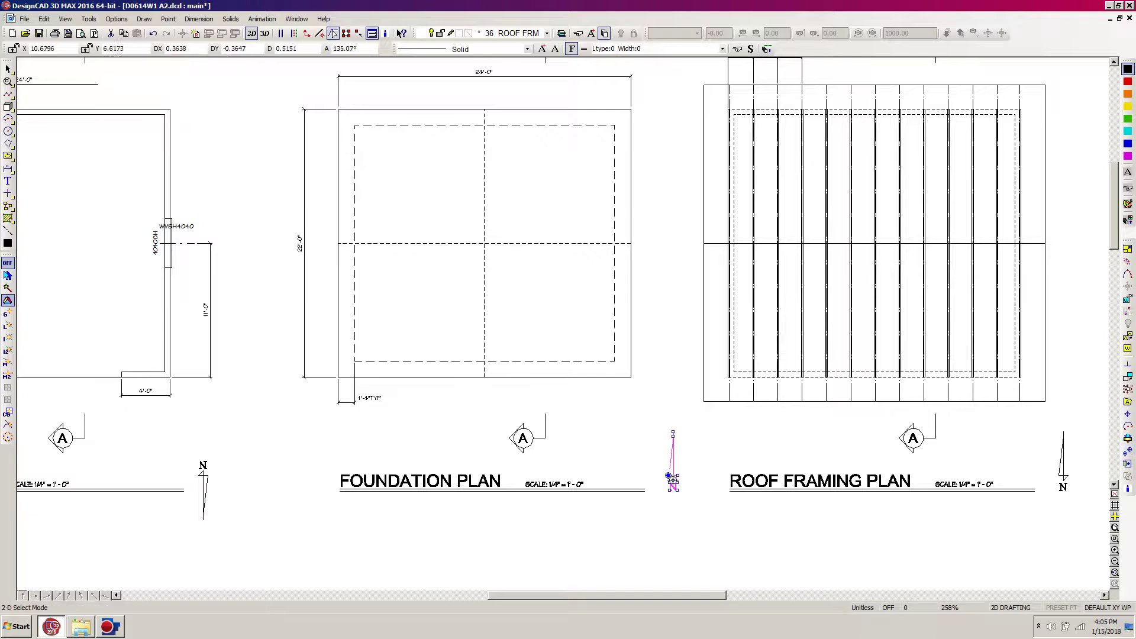
pyautogui.press('r')
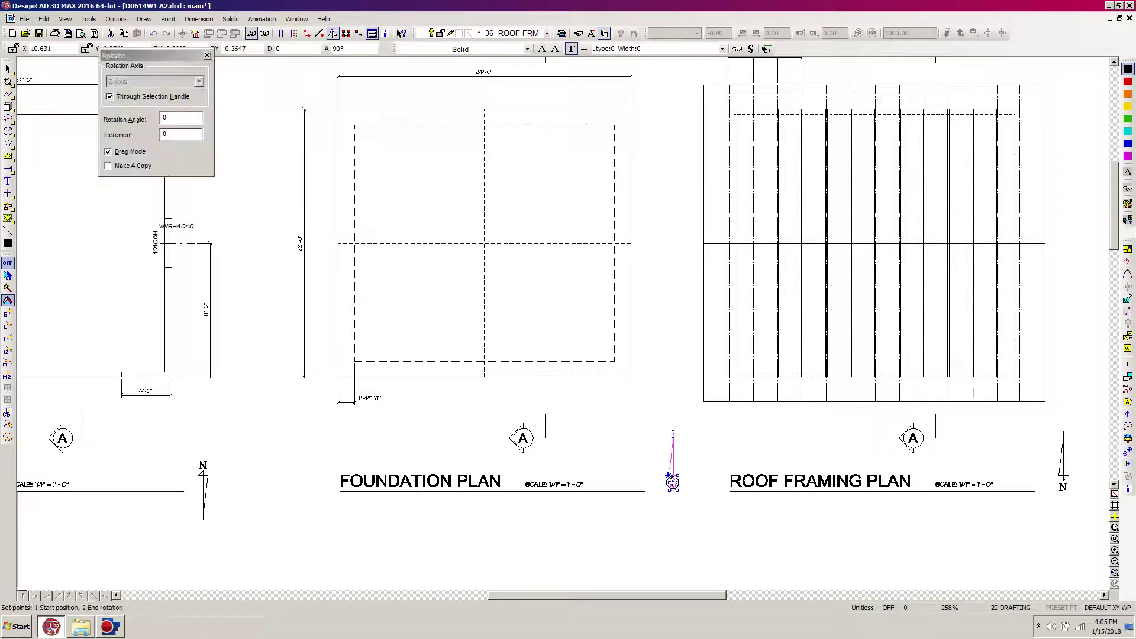
pyautogui.press('Tab')
pyautogui.write('180')
pyautogui.press('Return')
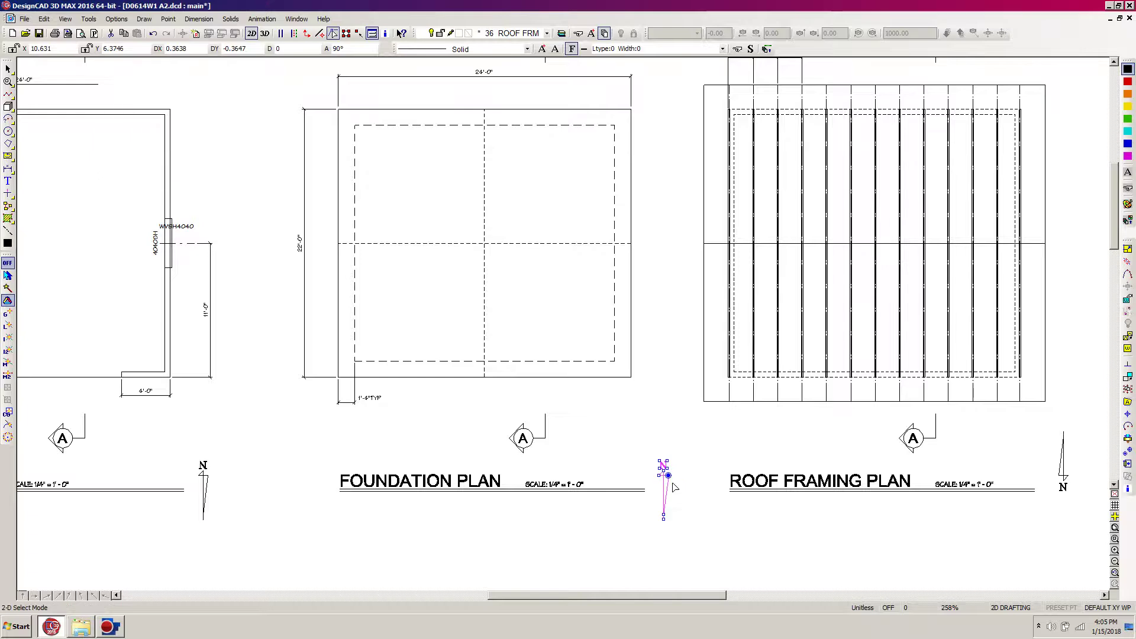
pyautogui.click(970, 557)
# - Rotate the roof framing plan's north arrow 180 degrees about the corner of its arrowhead
pyautogui.moveTo(1091, 410); pyautogui.dragTo(1024, 574)
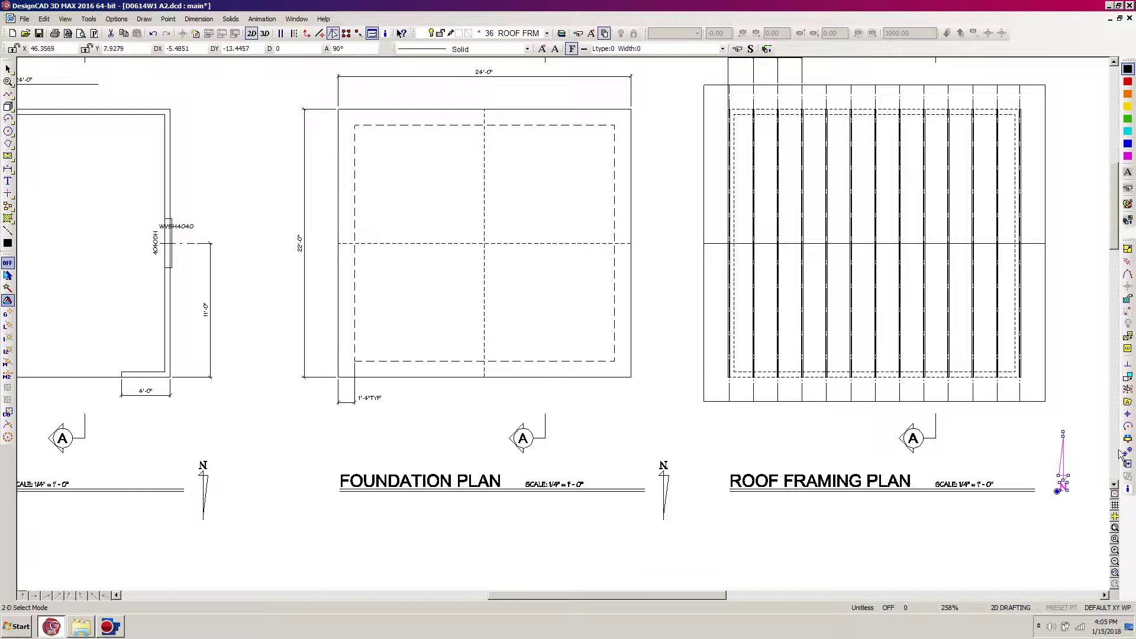
pyautogui.click(1128, 453)
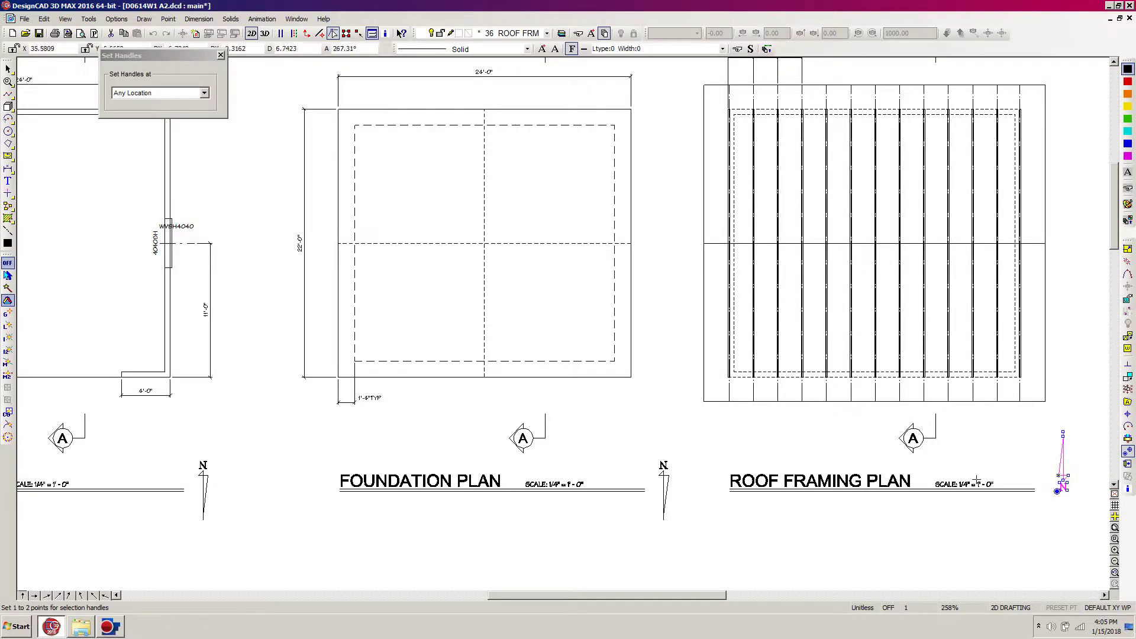
pyautogui.click(1059, 476)
pyautogui.press('r')
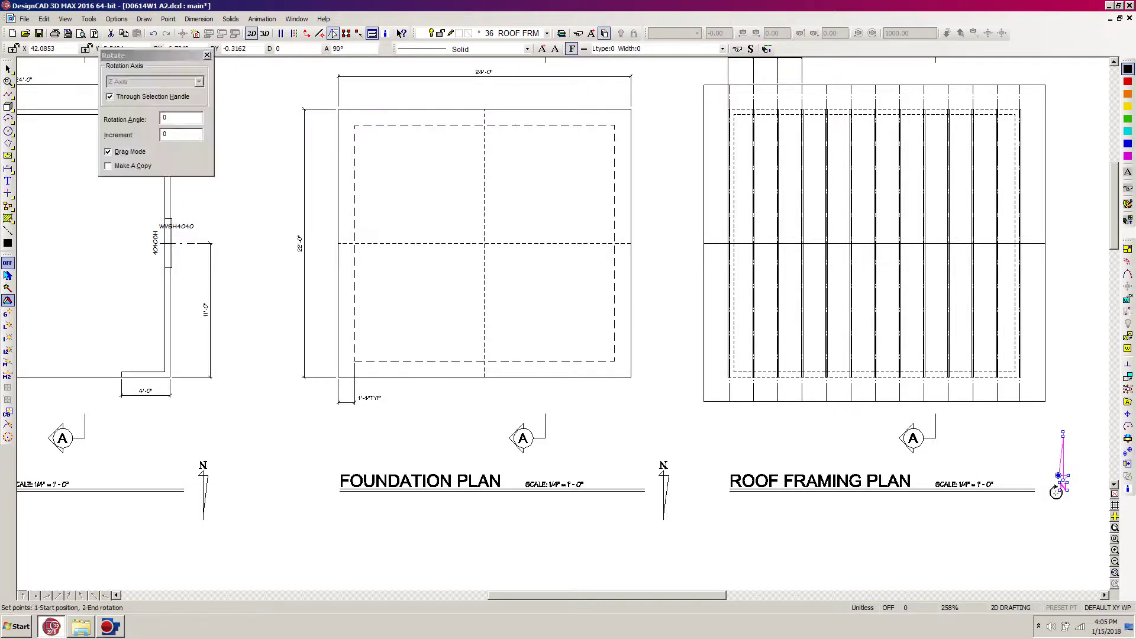
pyautogui.write('18')
pyautogui.press('Return')
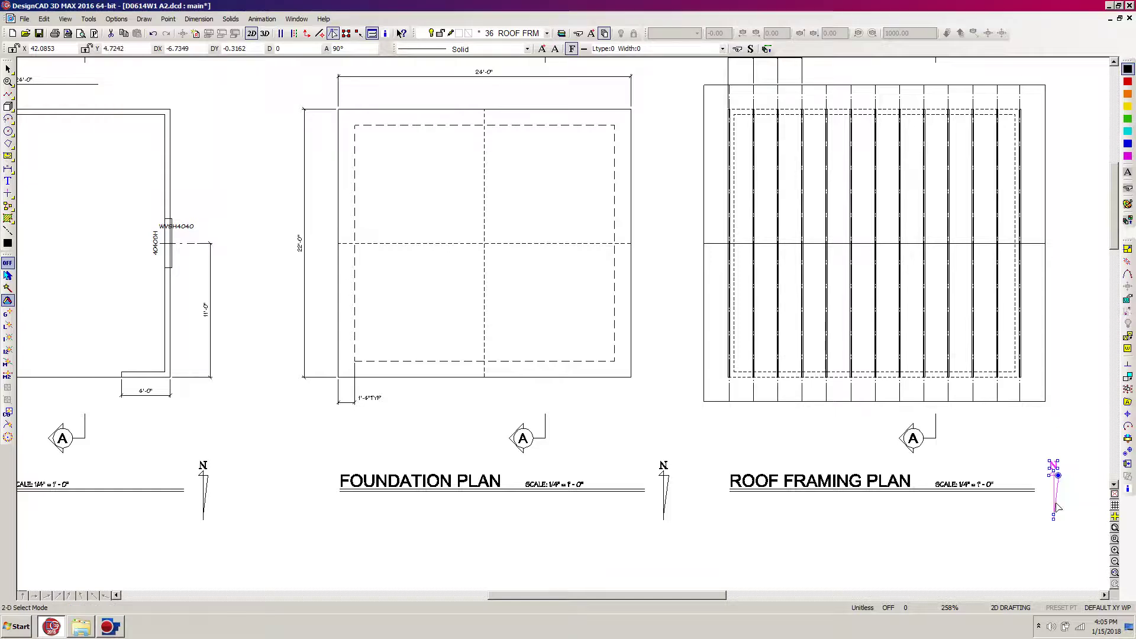
pyautogui.click(890, 526)
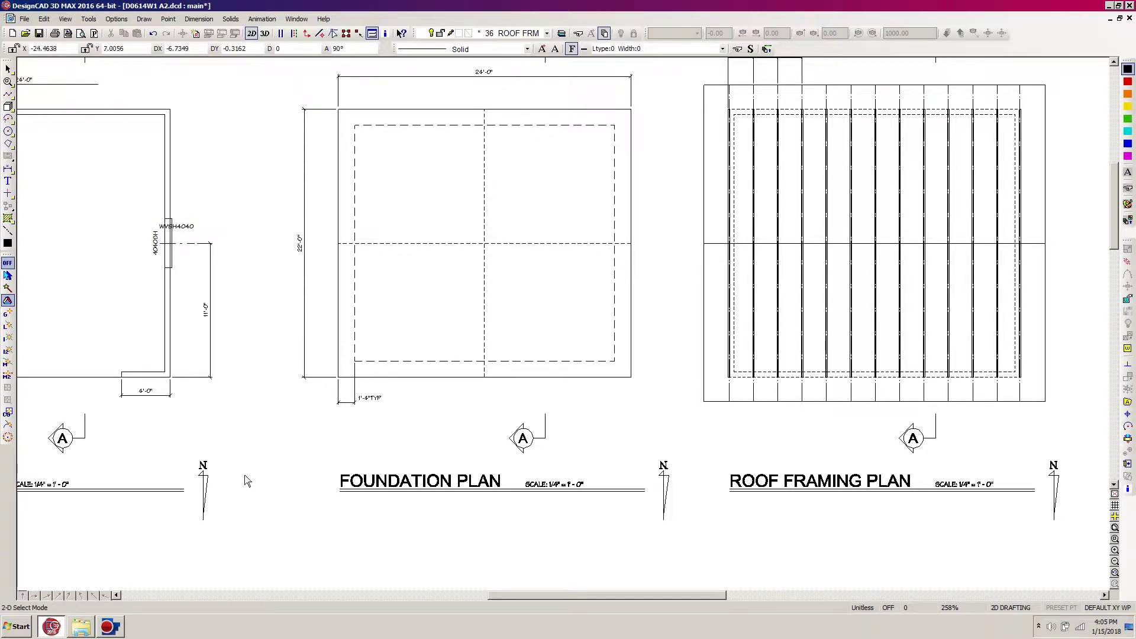
# - Select the north arrows of all three plans together and move them slightly straight up beside their titles
pyautogui.moveTo(259, 438); pyautogui.dragTo(161, 540)
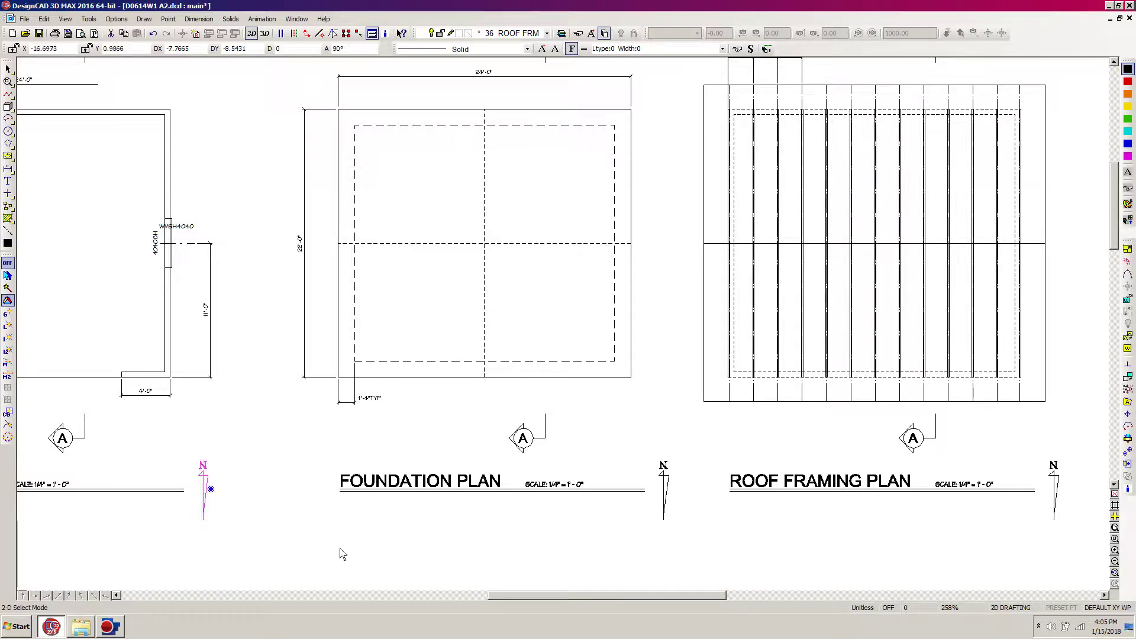
pyautogui.moveTo(703, 441); pyautogui.dragTo(686, 472)
pyautogui.moveTo(1089, 447); pyautogui.dragTo(1022, 538)
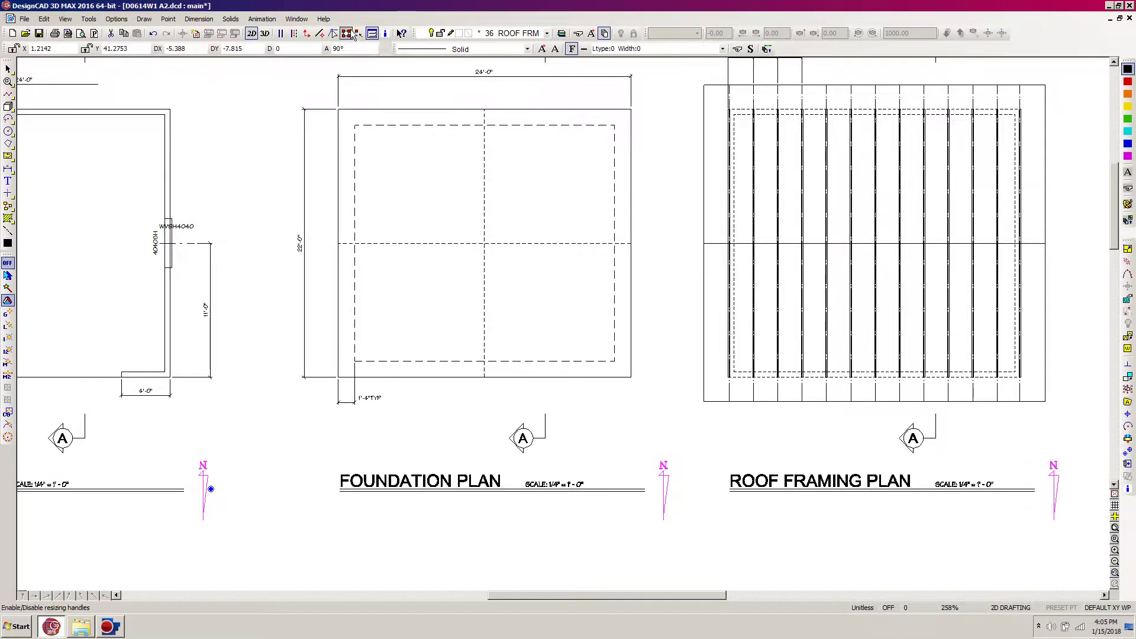
pyautogui.click(334, 34)
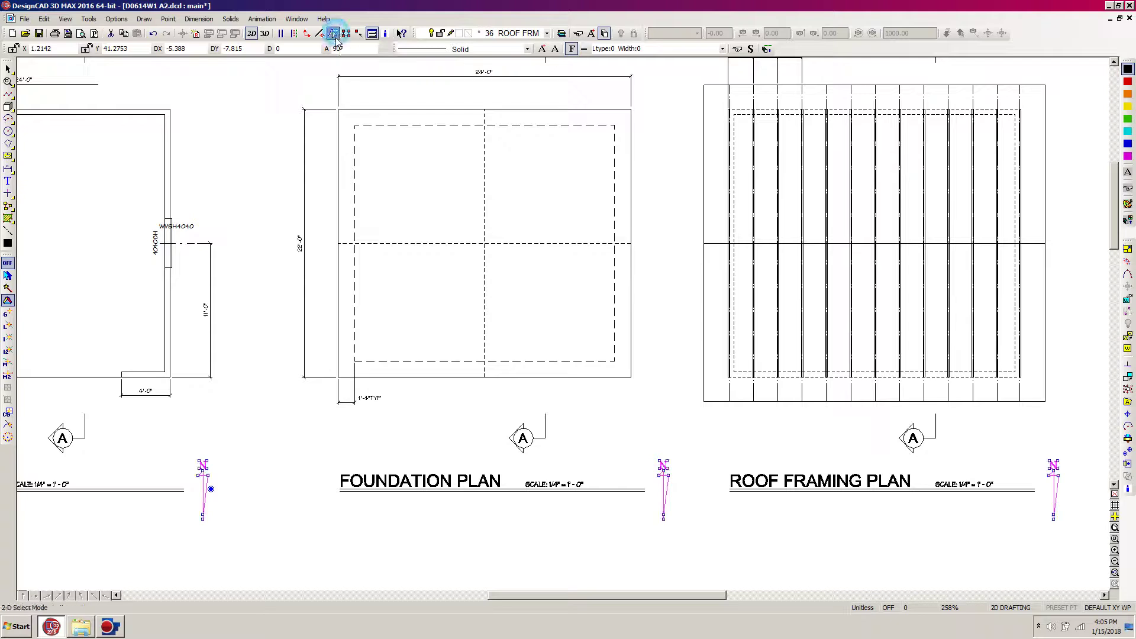
pyautogui.click(211, 489)
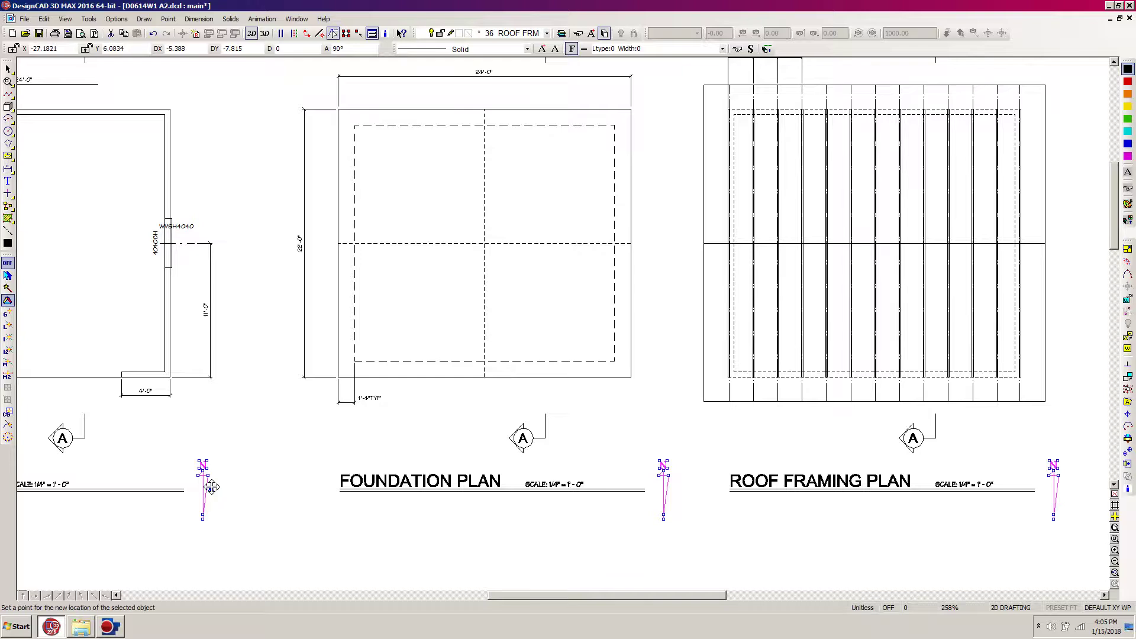
pyautogui.click(212, 488)
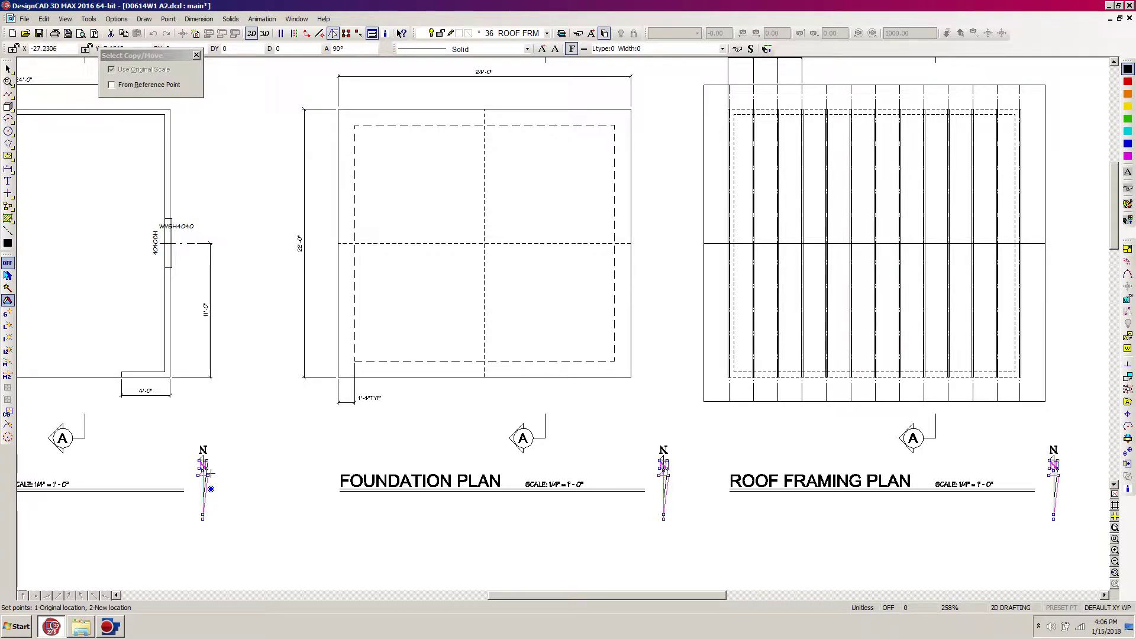
pyautogui.click(209, 474)
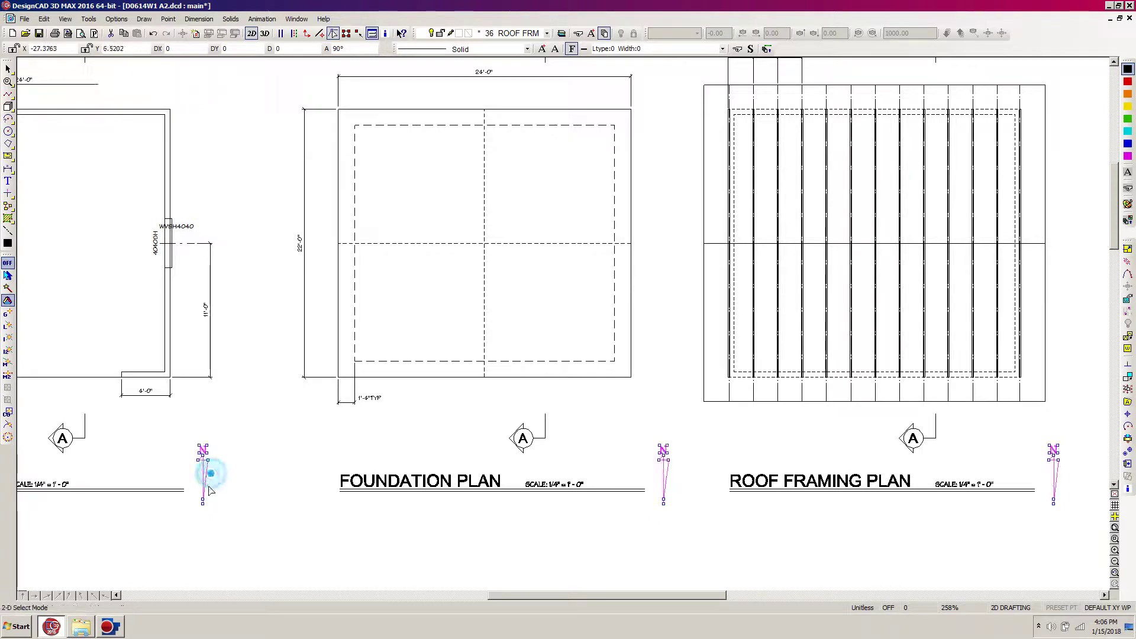
pyautogui.click(253, 506)
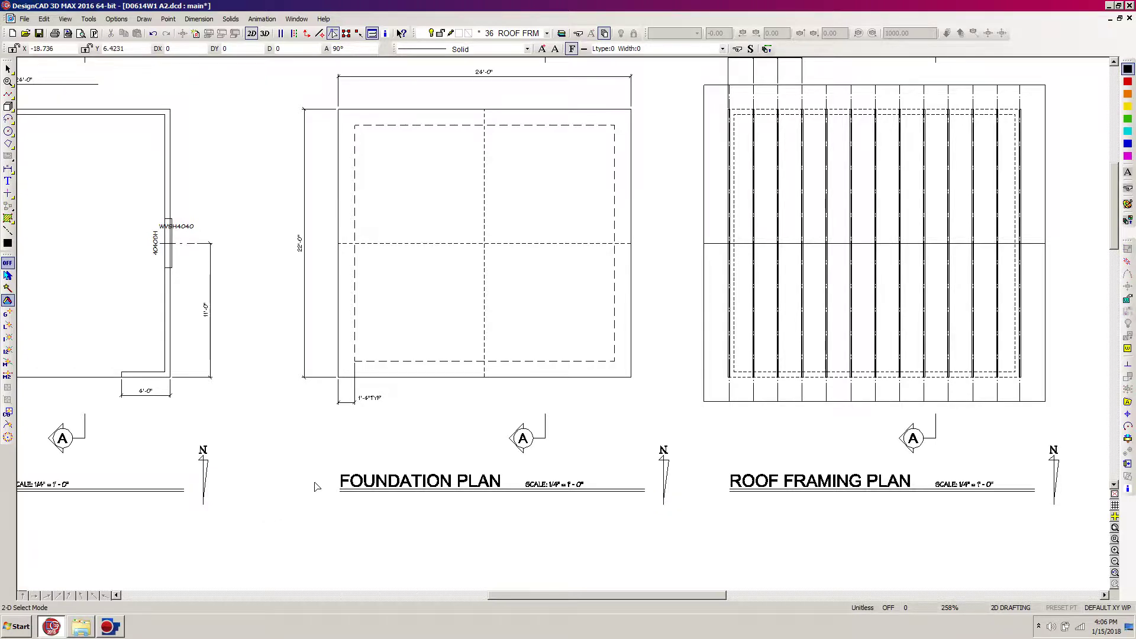
# - Move the three plan titles with their scale notes and underlines together straight up by about 1.4 feet, closer to the plans
pyautogui.scroll(-1, 312, 474)
pyautogui.scroll(-1, 566, 324)
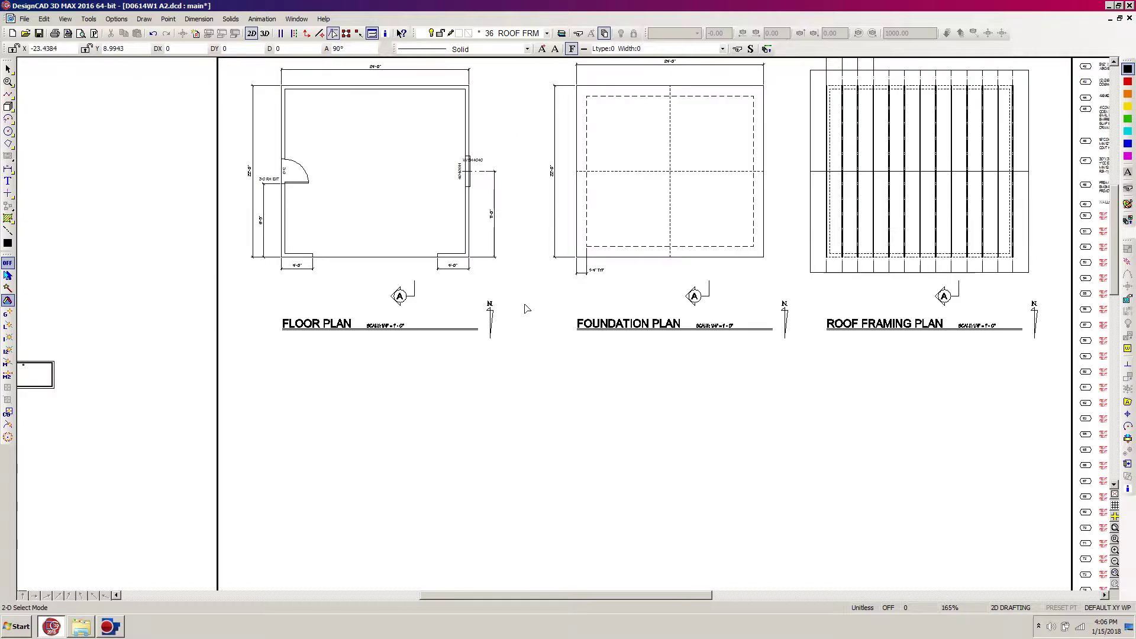
pyautogui.moveTo(232, 364); pyautogui.dragTo(1049, 313)
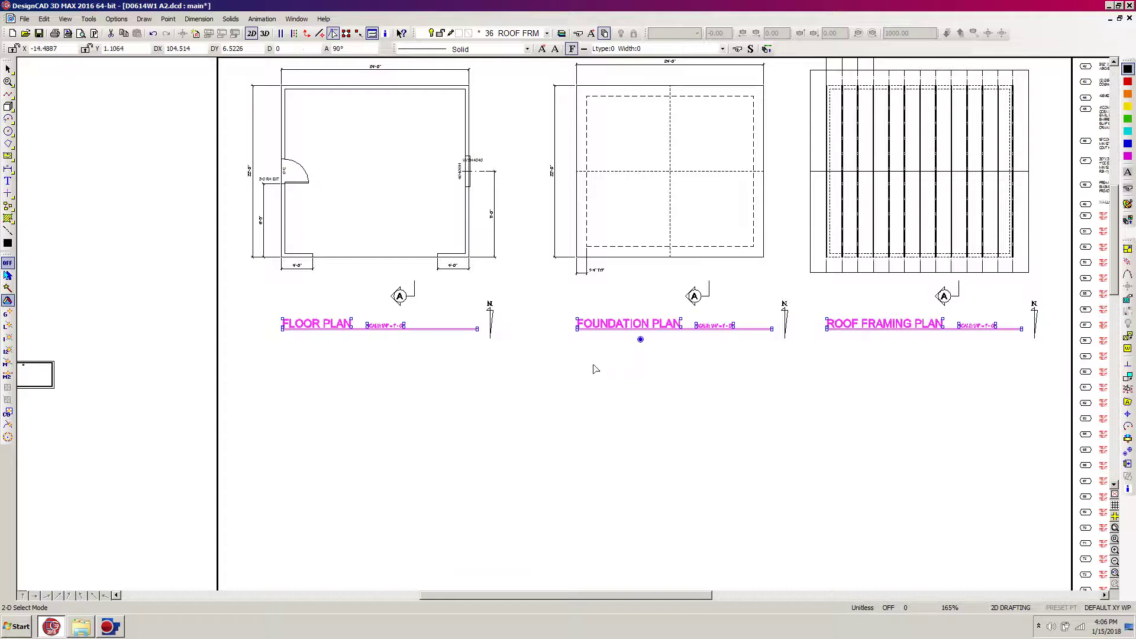
pyautogui.click(641, 340)
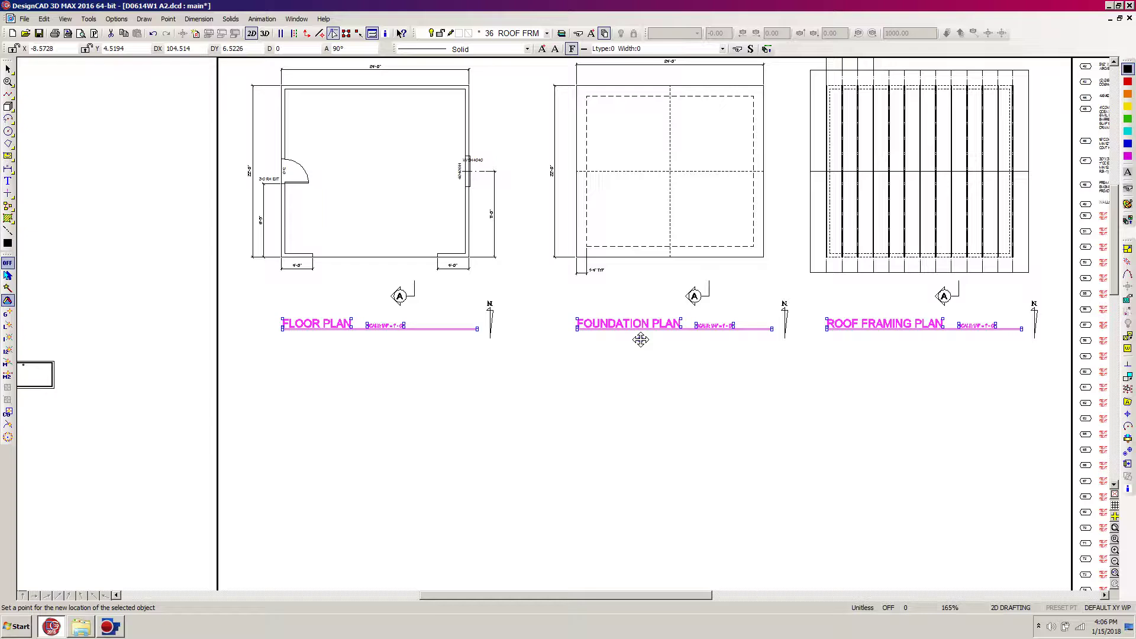
pyautogui.press('m')
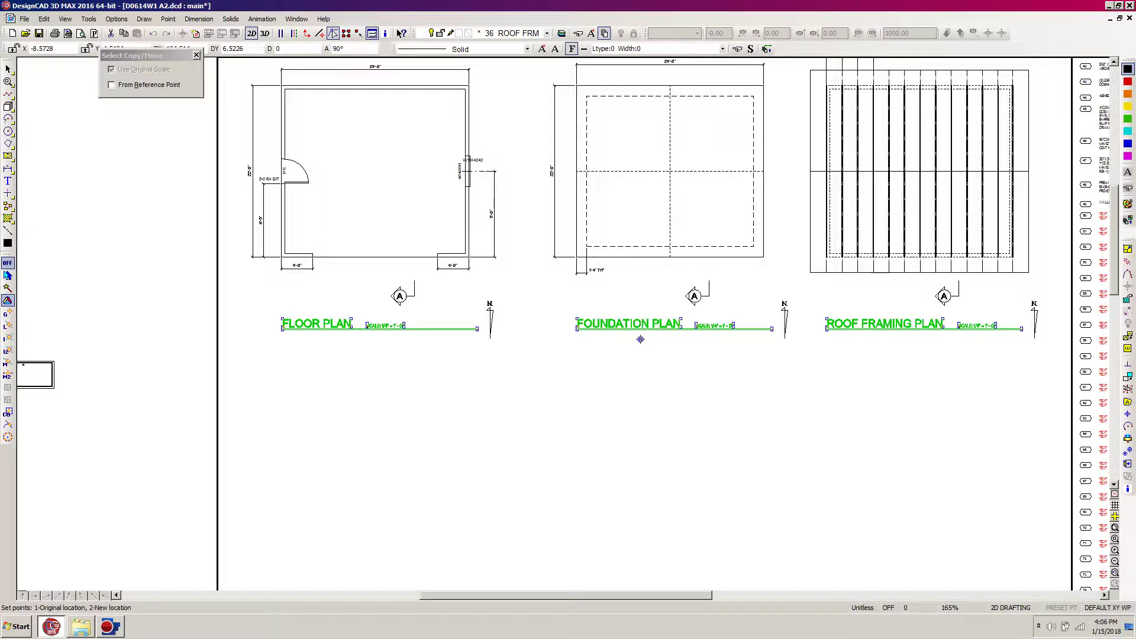
pyautogui.click(641, 339)
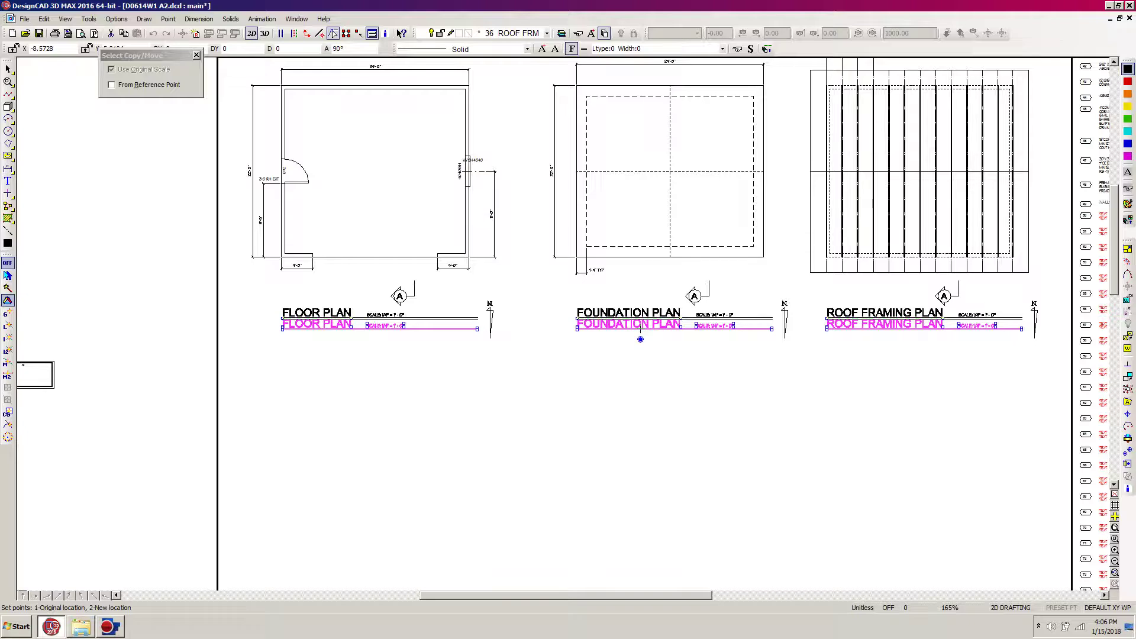
pyautogui.click(641, 328)
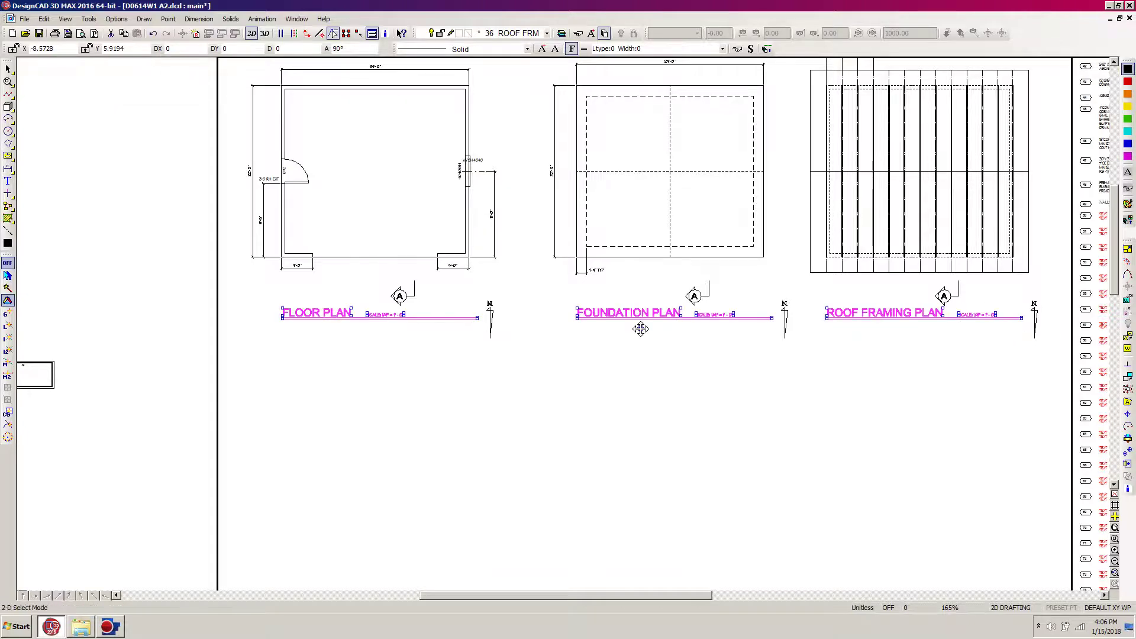
# - Move the whole foundation plan with its dimensions, section markers, title and north arrow straight left by 2 feet, towards the floor plan
pyautogui.click(641, 329)
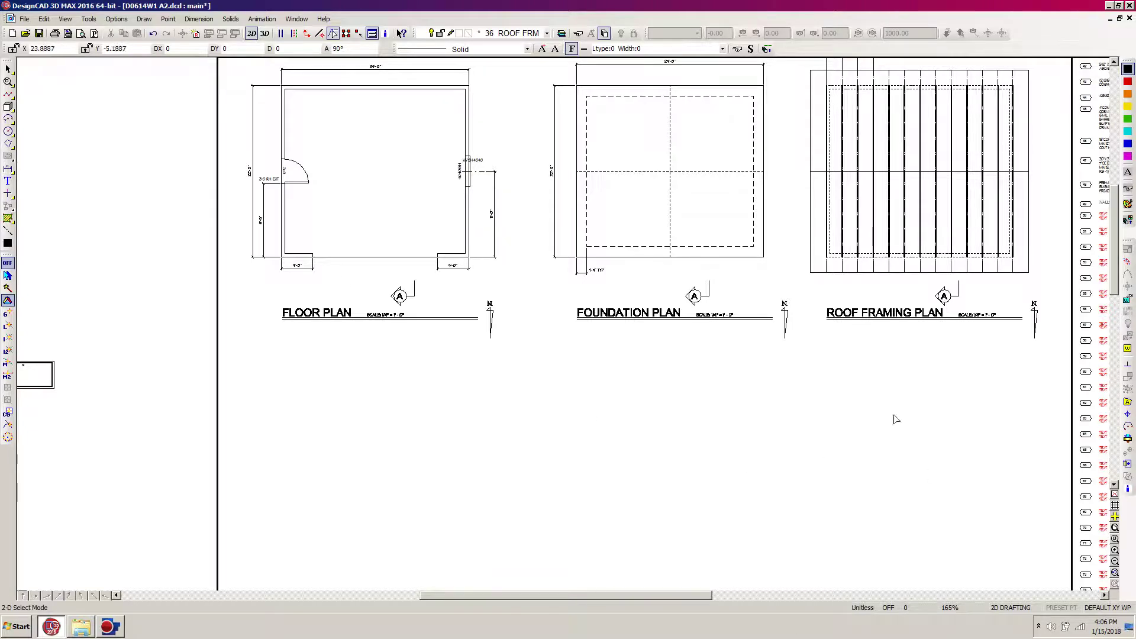
pyautogui.moveTo(1115, 277); pyautogui.dragTo(1116, 253)
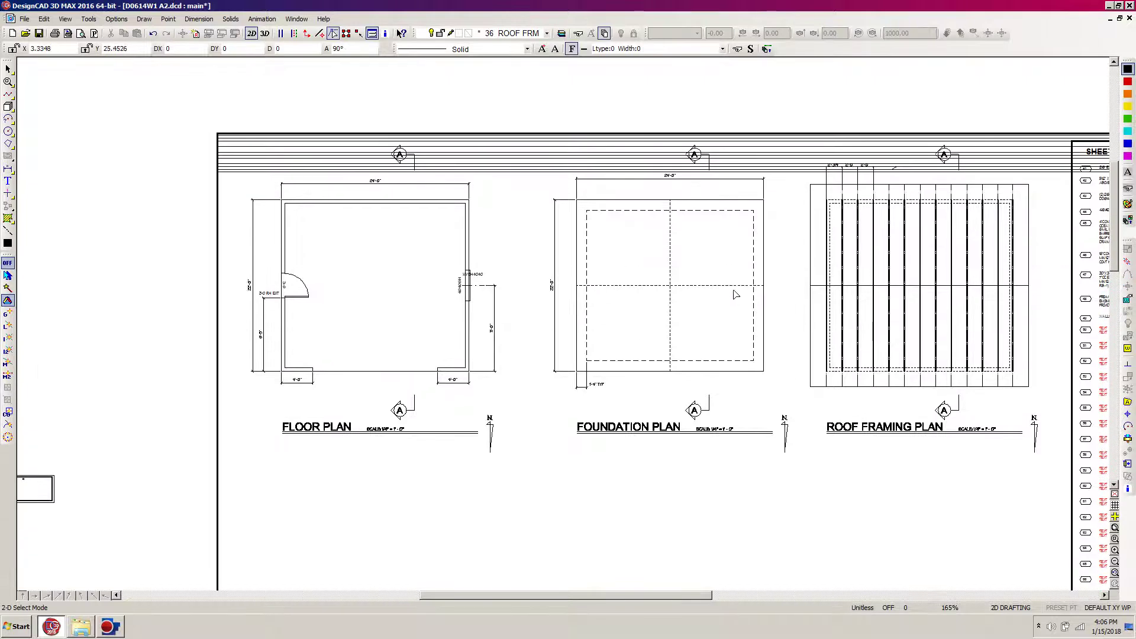
pyautogui.hotkey('ctrl', 'r')
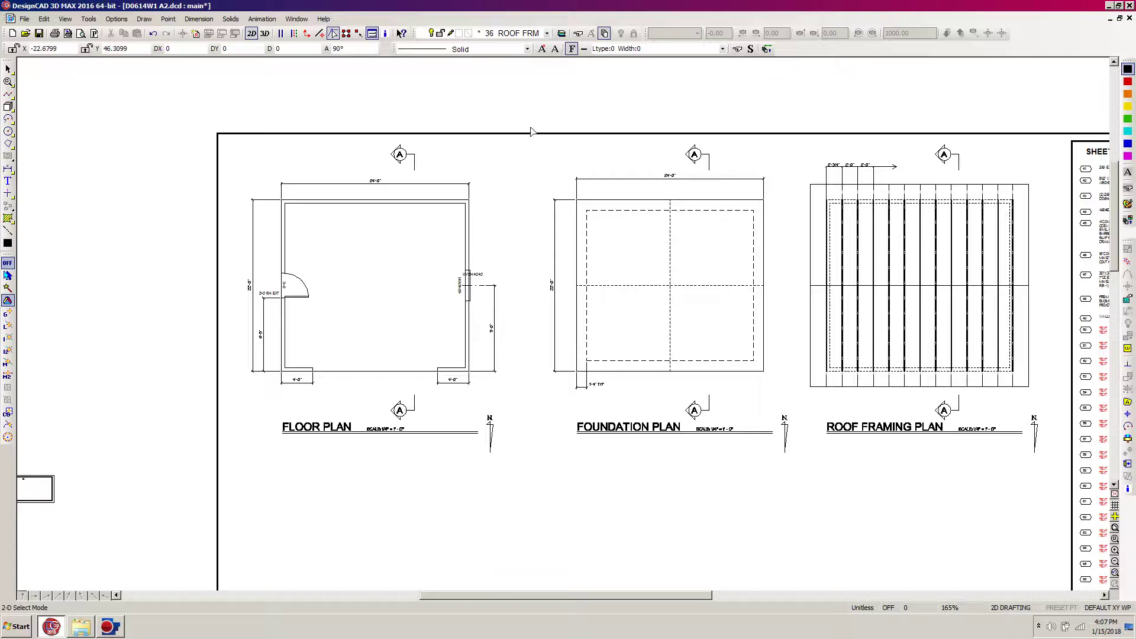
pyautogui.moveTo(525, 126); pyautogui.dragTo(803, 535)
pyautogui.click(662, 329)
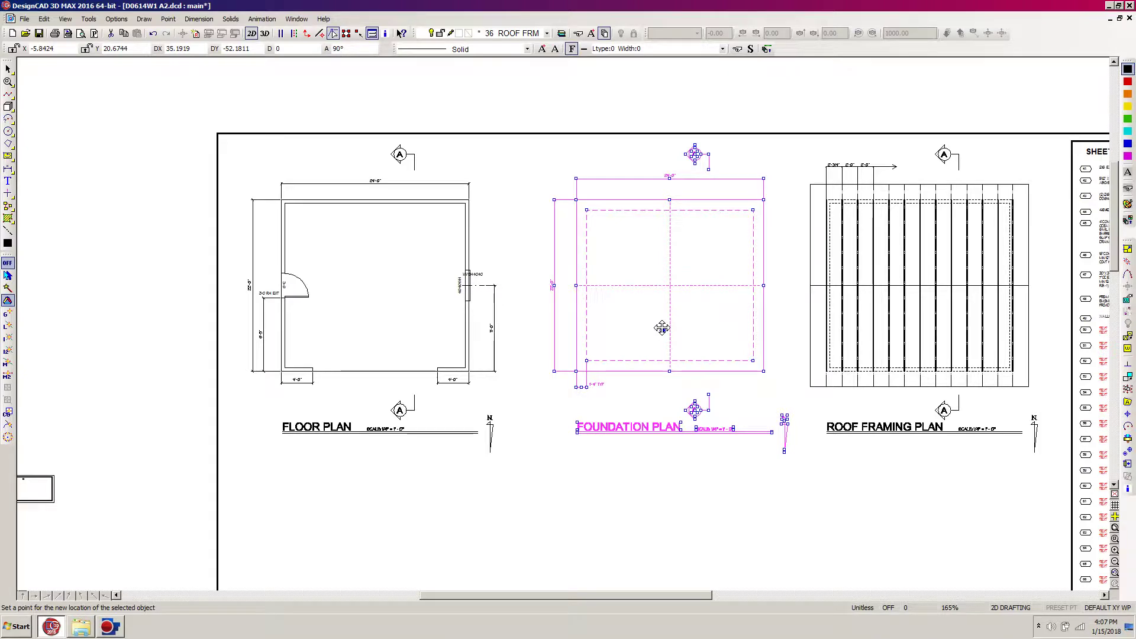
pyautogui.click(663, 330)
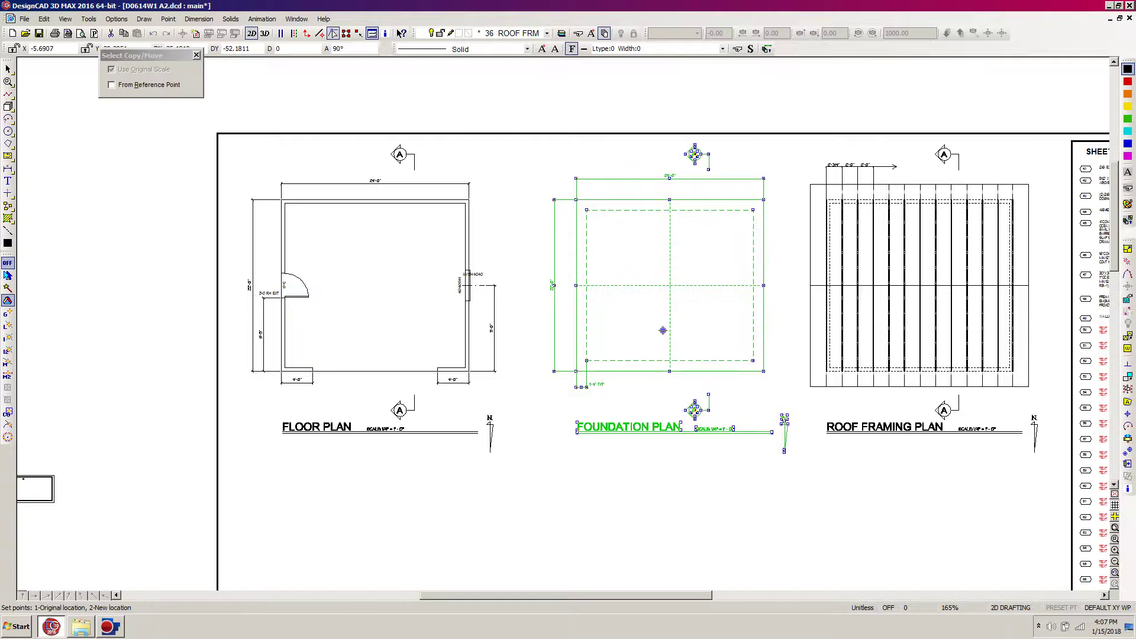
pyautogui.click(663, 330)
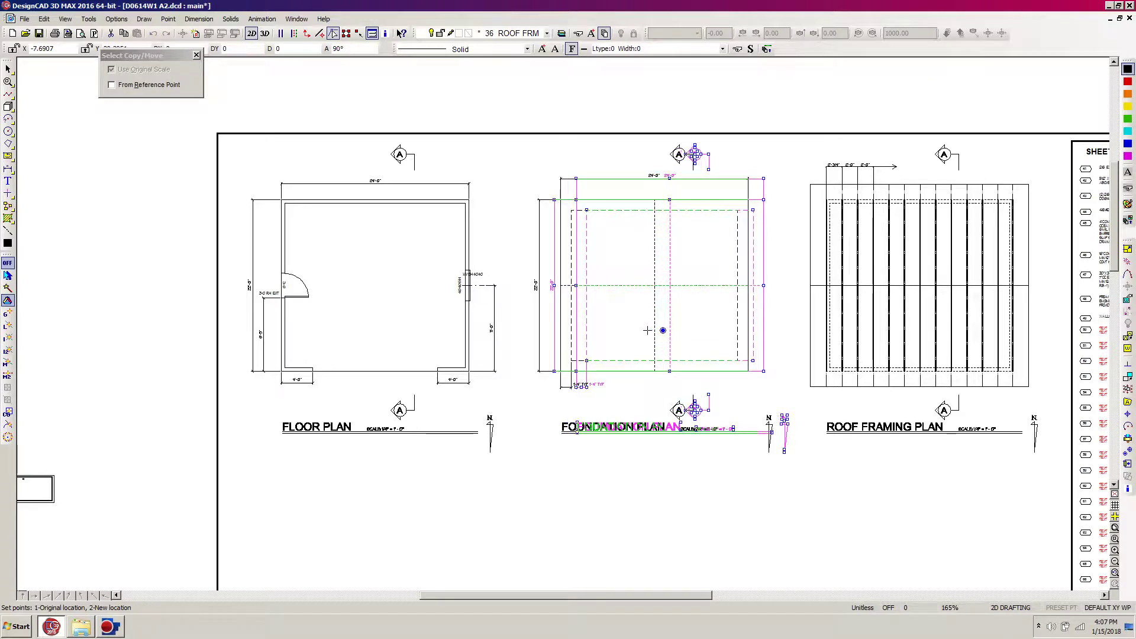
pyautogui.click(647, 330)
pyautogui.click(642, 326)
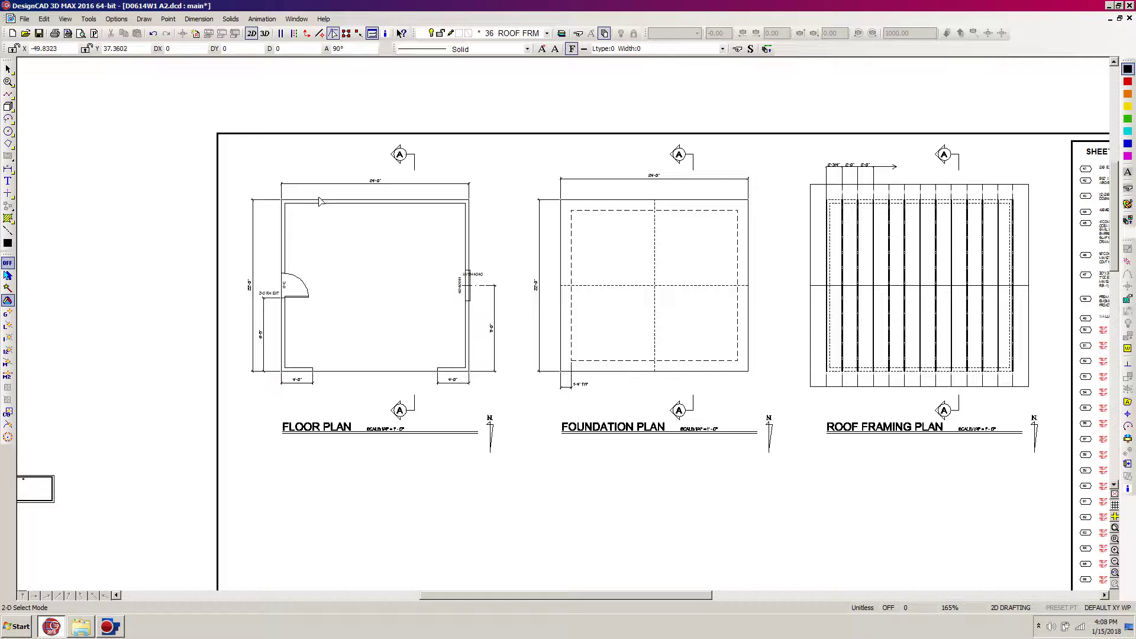
# - Name the empty layer 17 MFLR HATCH and make it the current layer
pyautogui.press('w')
pyautogui.click(533, 152)
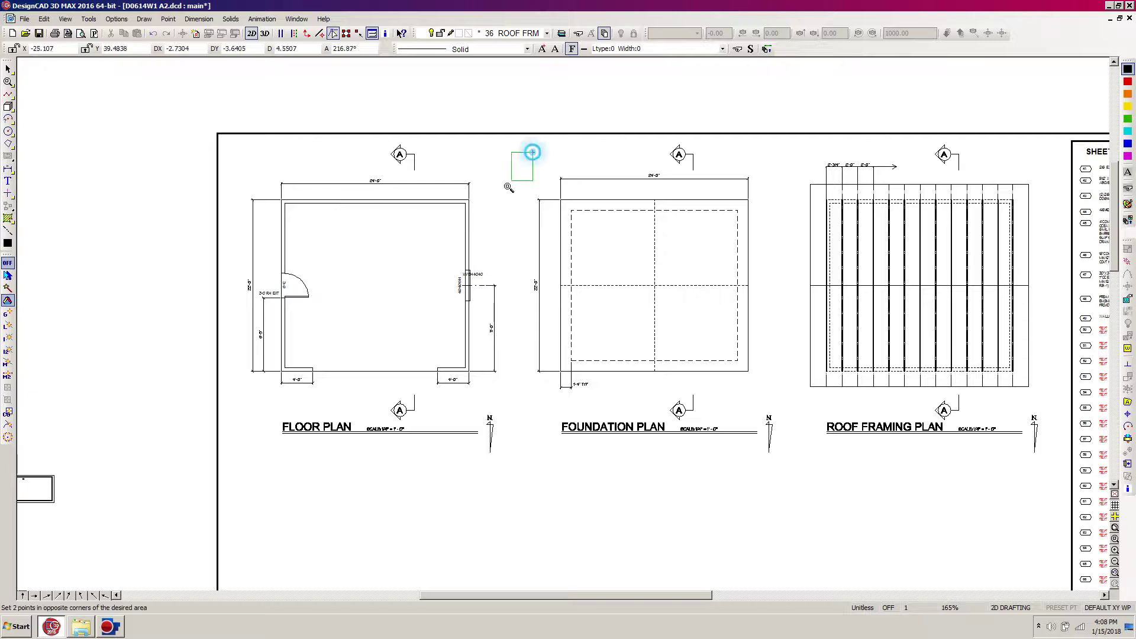
pyautogui.click(230, 408)
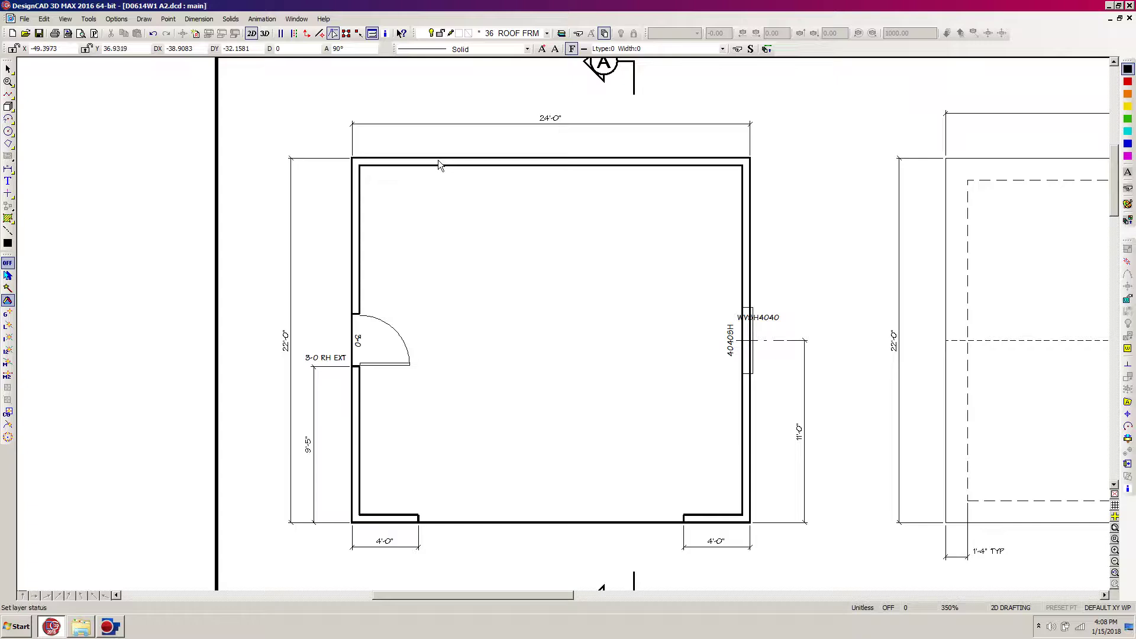
pyautogui.press('l')
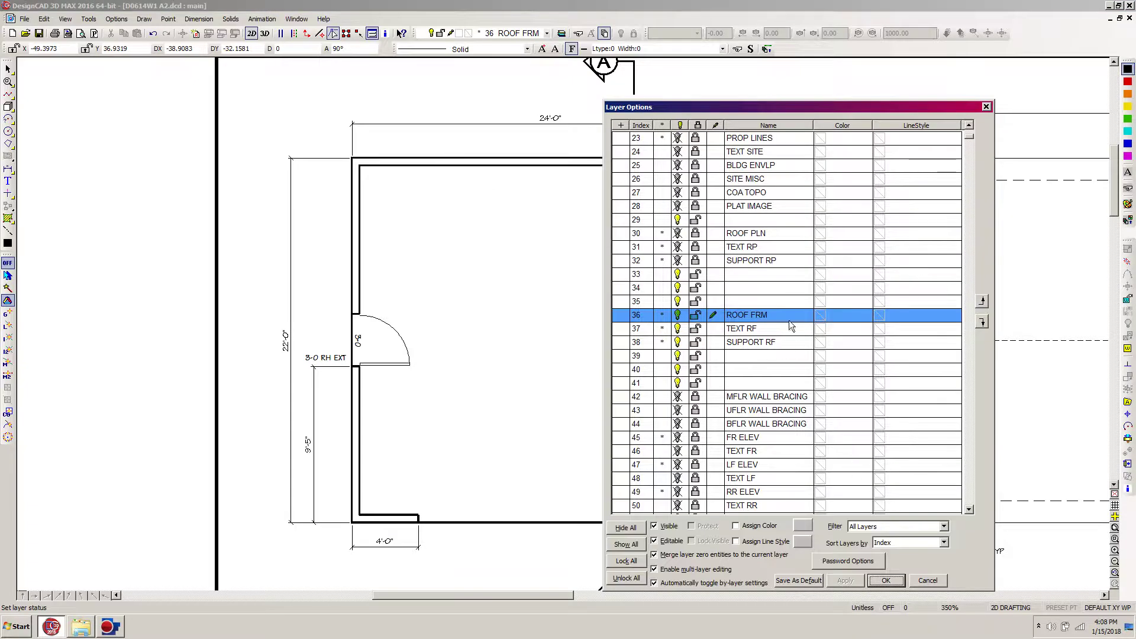
pyautogui.moveTo(969, 139)
pyautogui.mouseDown()
pyautogui.moveTo(971, 237)
pyautogui.moveTo(969, 146)
pyautogui.mouseUp()
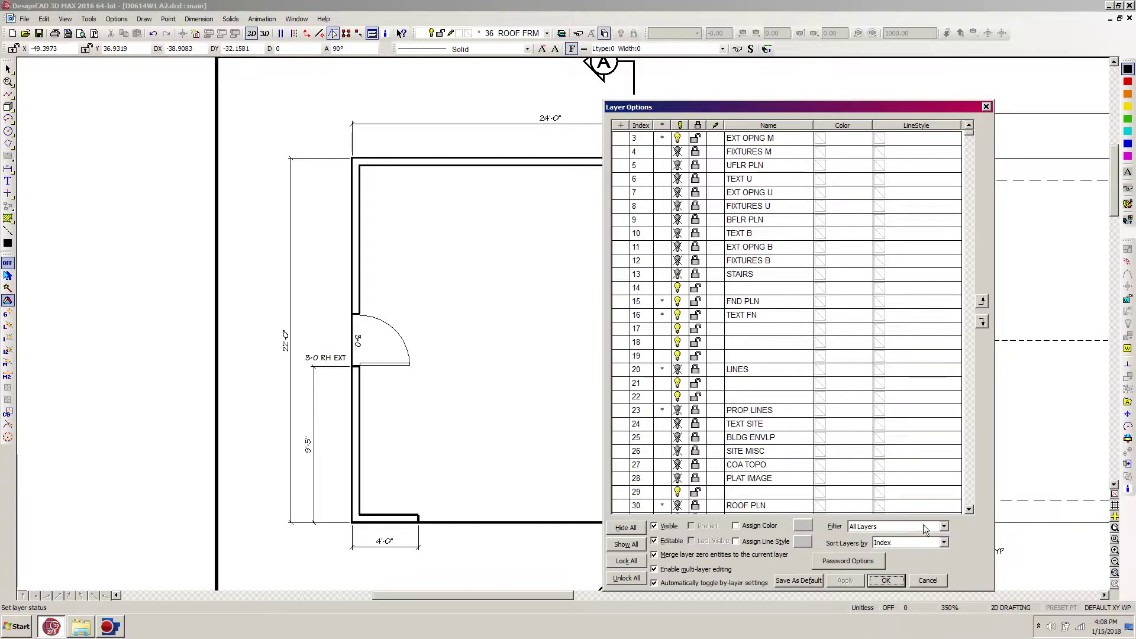
pyautogui.click(944, 527)
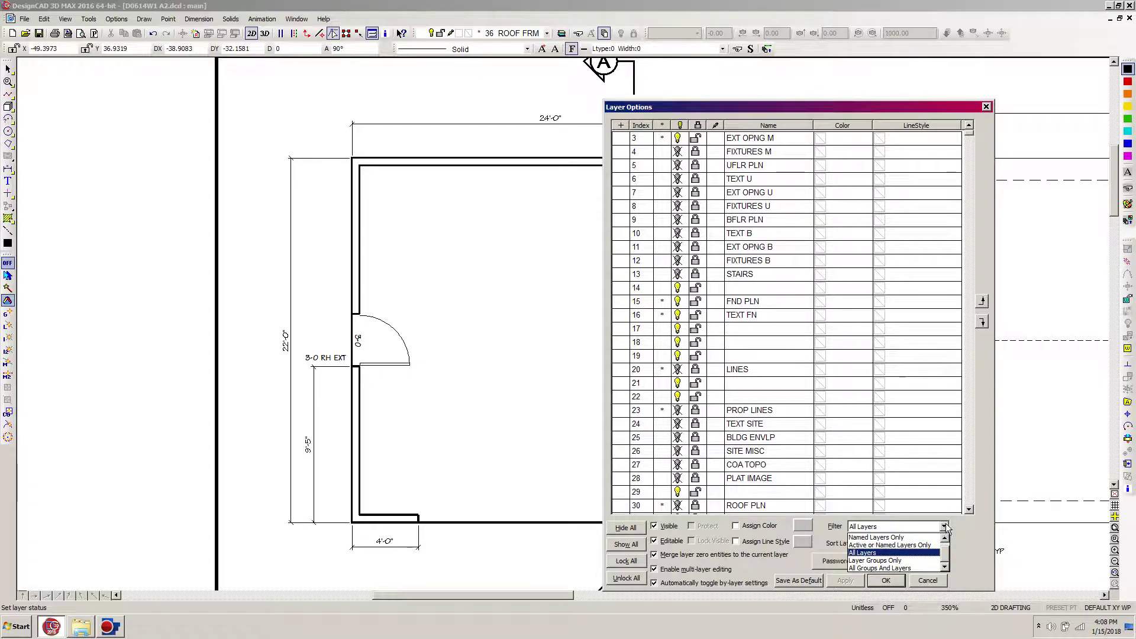
pyautogui.click(941, 589)
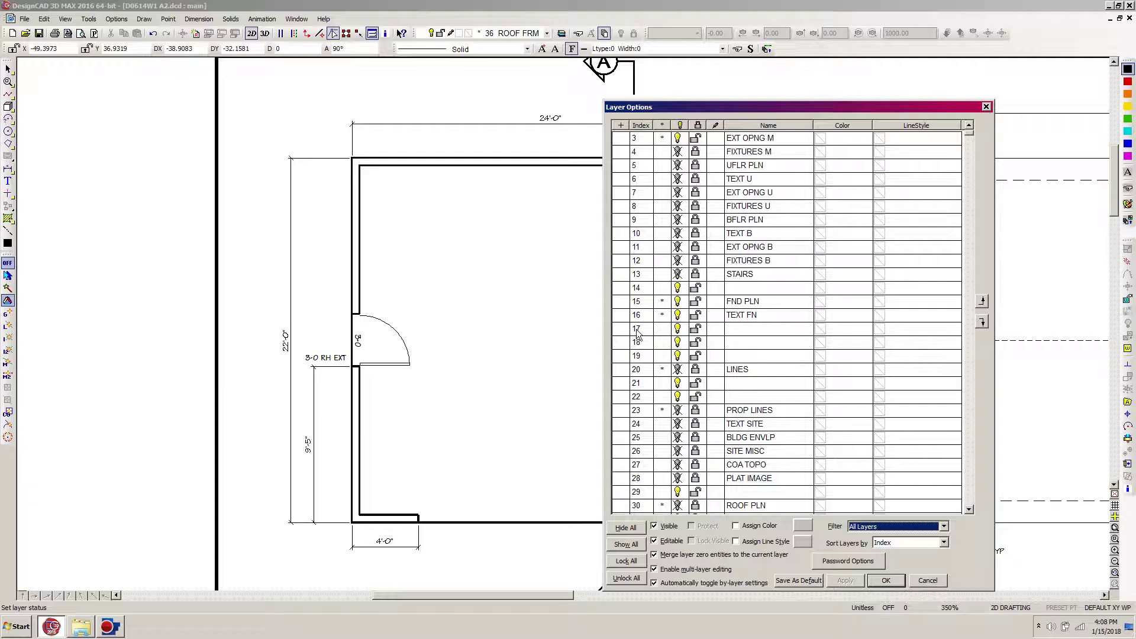
pyautogui.click(738, 329)
pyautogui.click(737, 329)
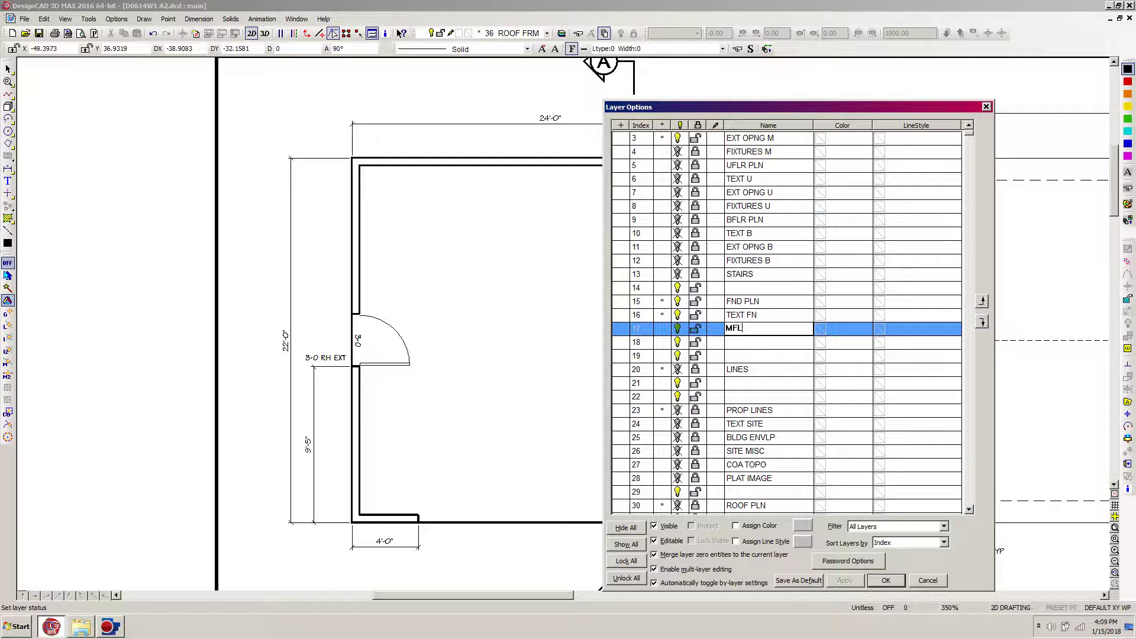
pyautogui.write('MFLR HATCH')
pyautogui.click(715, 329)
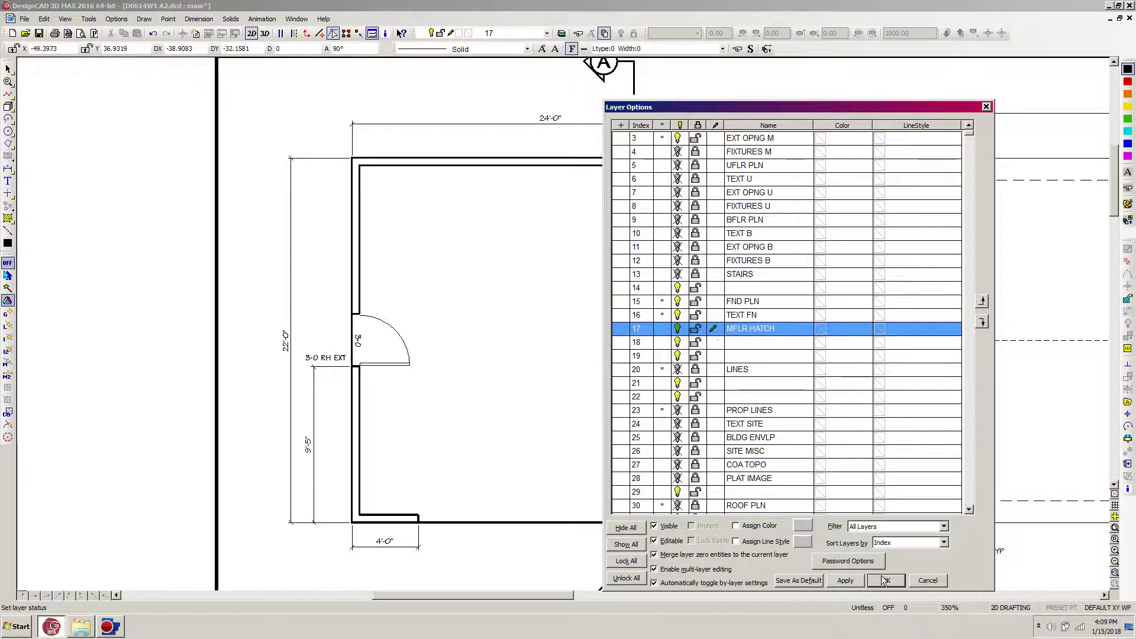
# - Filter the layer list to active or named layers only and accept the layer settings
pyautogui.click(944, 526)
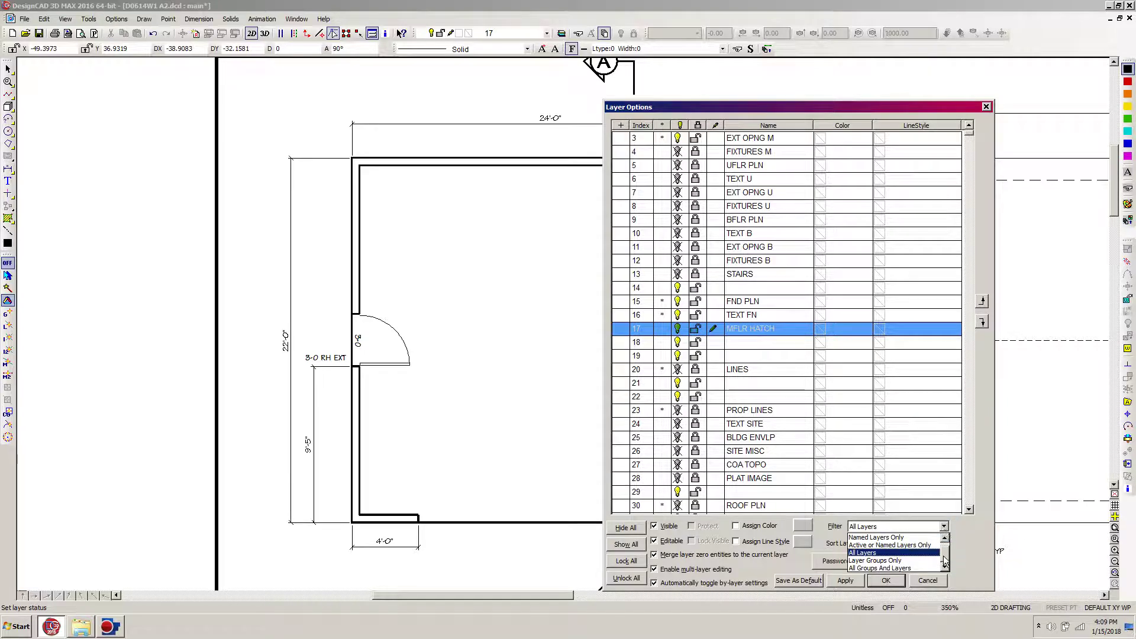
pyautogui.click(915, 546)
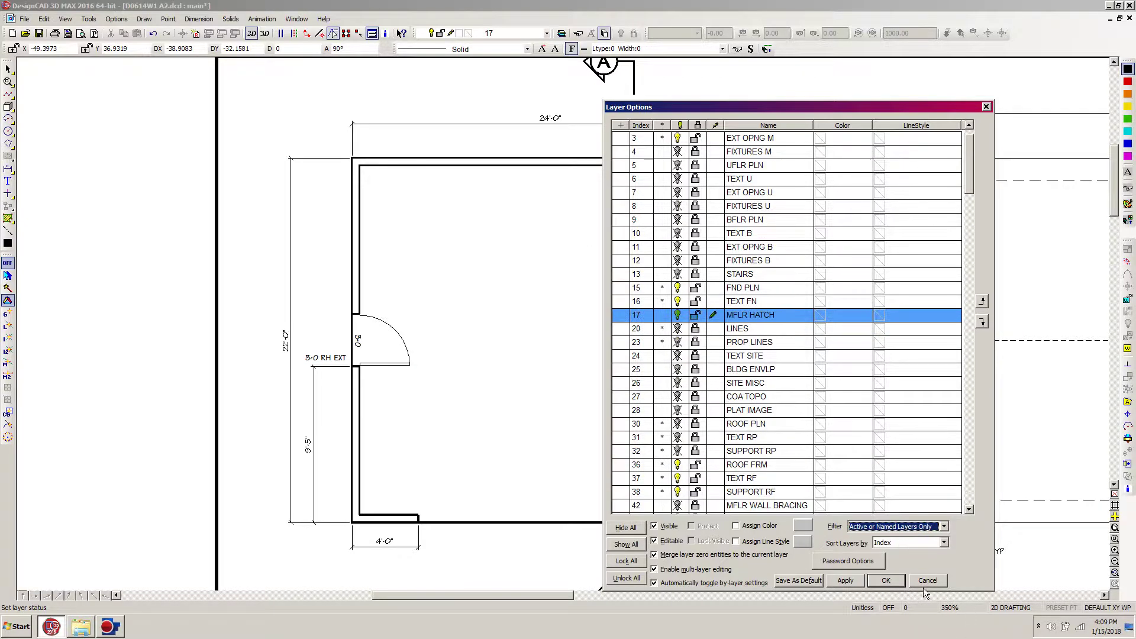
pyautogui.click(886, 580)
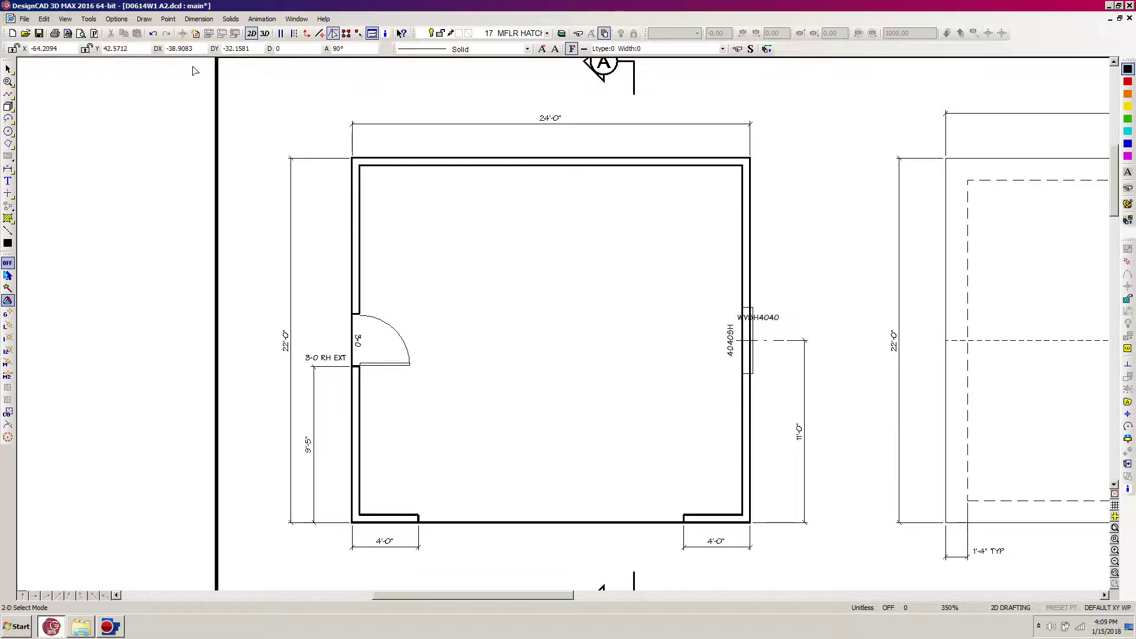
pyautogui.click(145, 19)
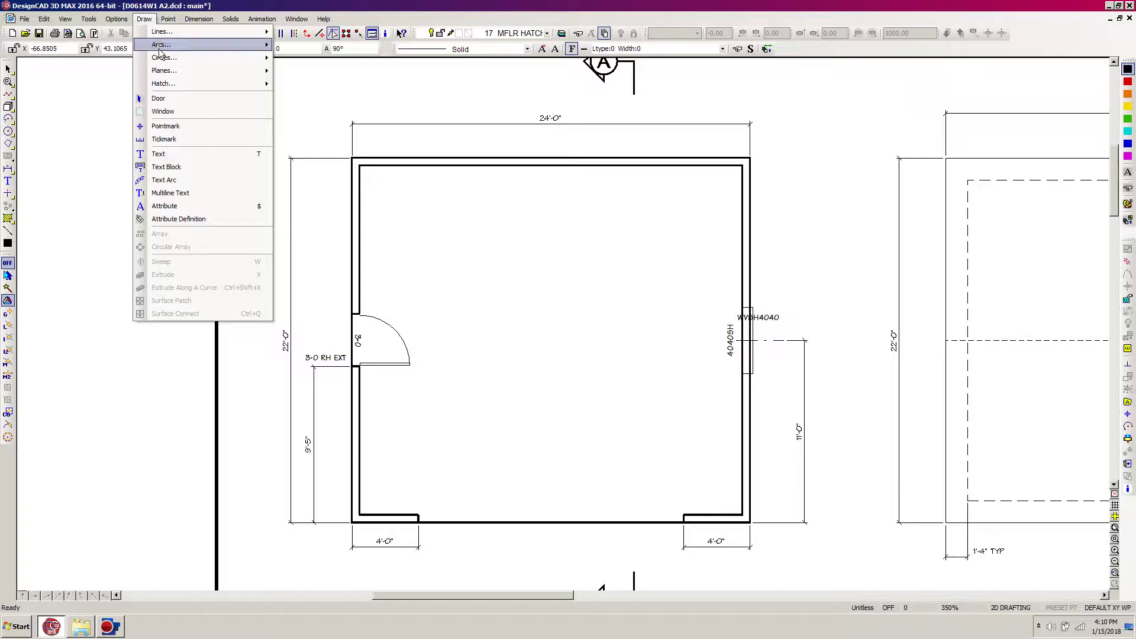
pyautogui.moveTo(166, 86)
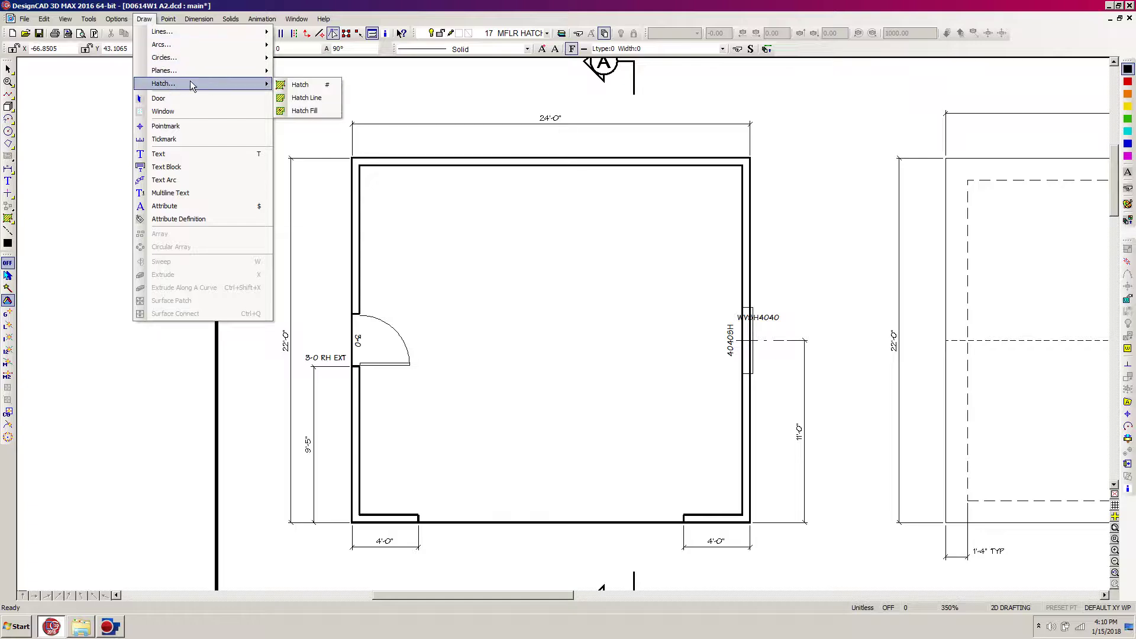
pyautogui.click(305, 111)
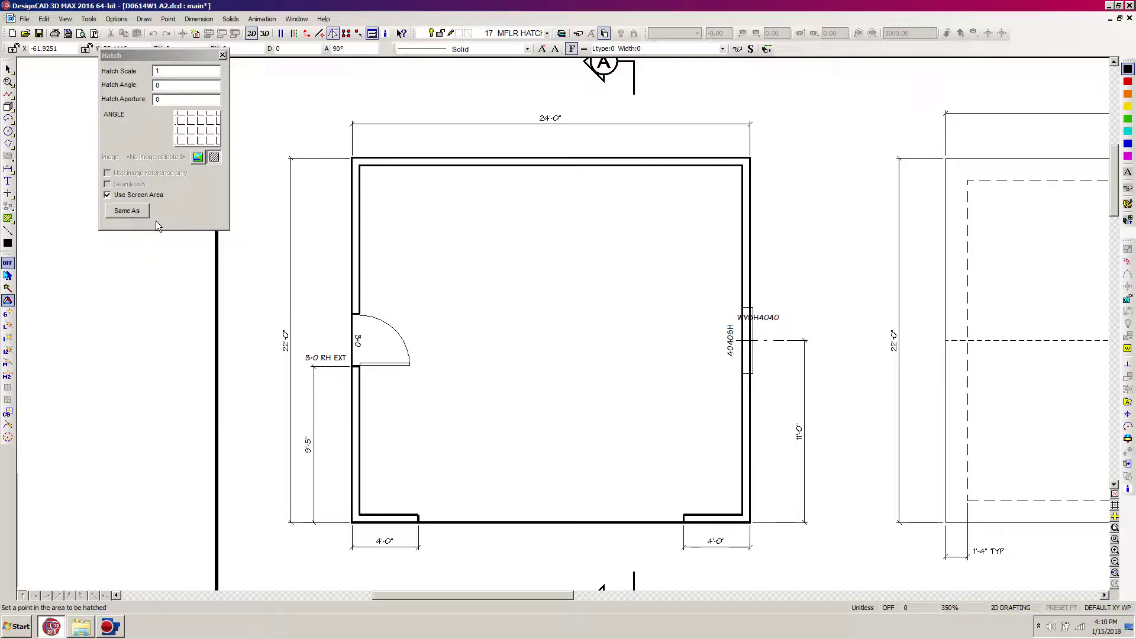
pyautogui.press('Escape')
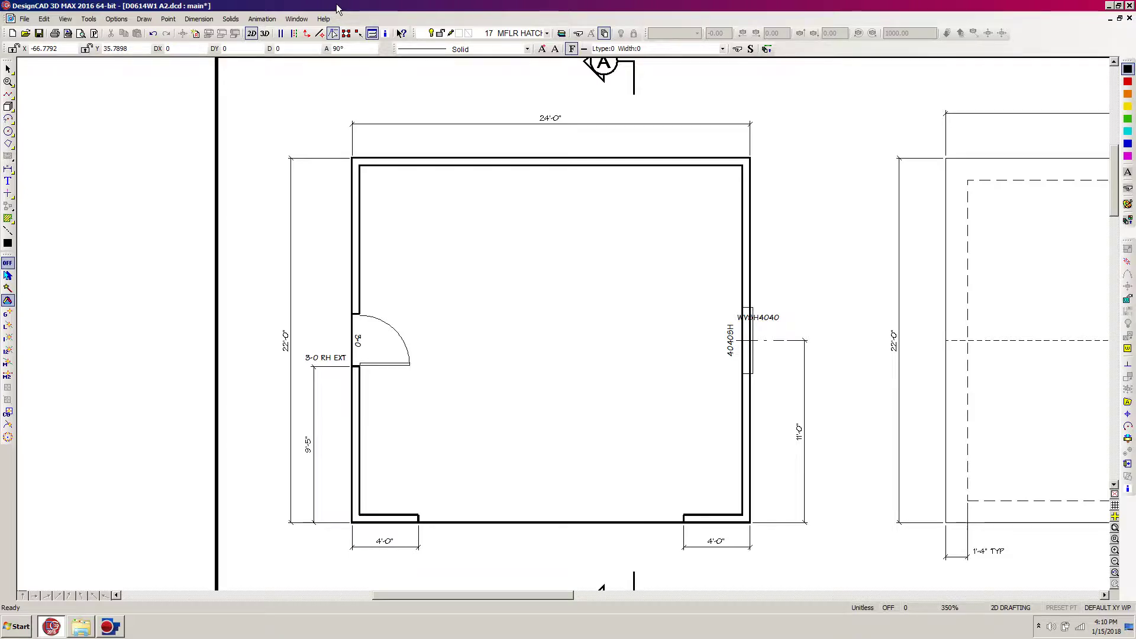
# - Unlock layer 20 LINES and make it visible to bring up the line and hatch samples beside the floor plan
pyautogui.press('l')
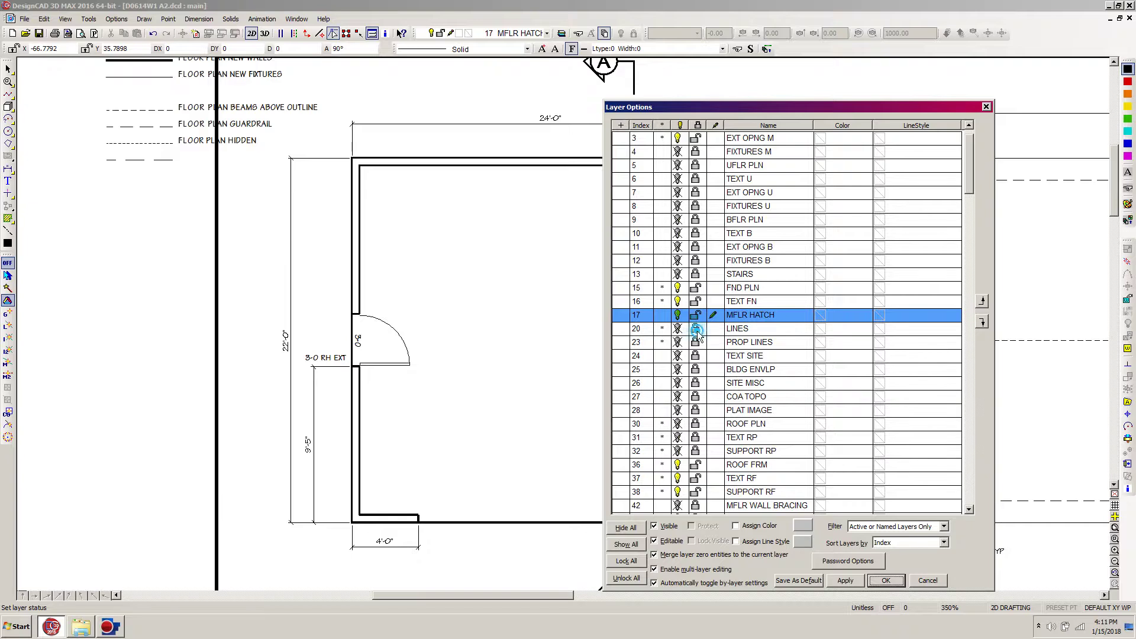
pyautogui.click(697, 332)
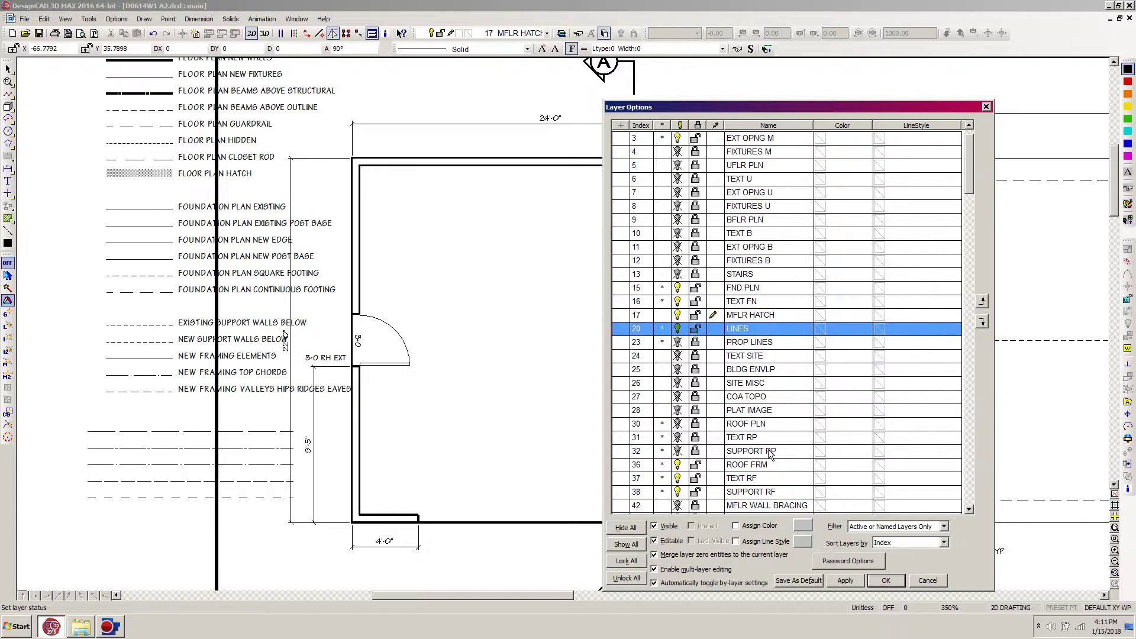
pyautogui.click(886, 581)
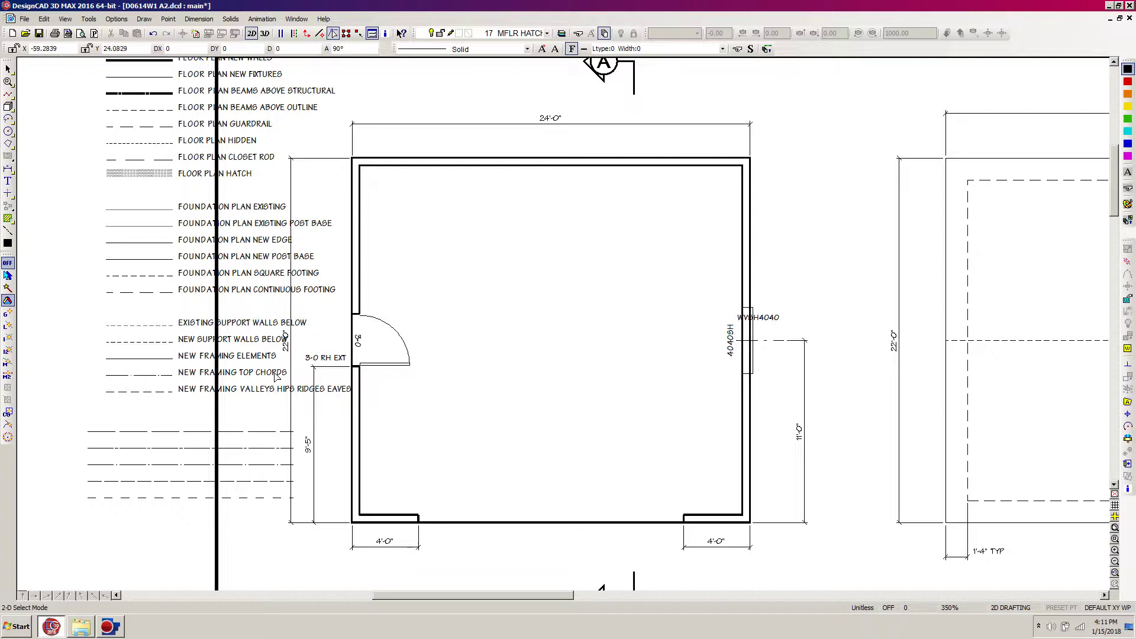
# - Examine the properties of the FLOOR PLAN HATCH sample, including its colour, pattern, scale and angle
pyautogui.click(107, 173)
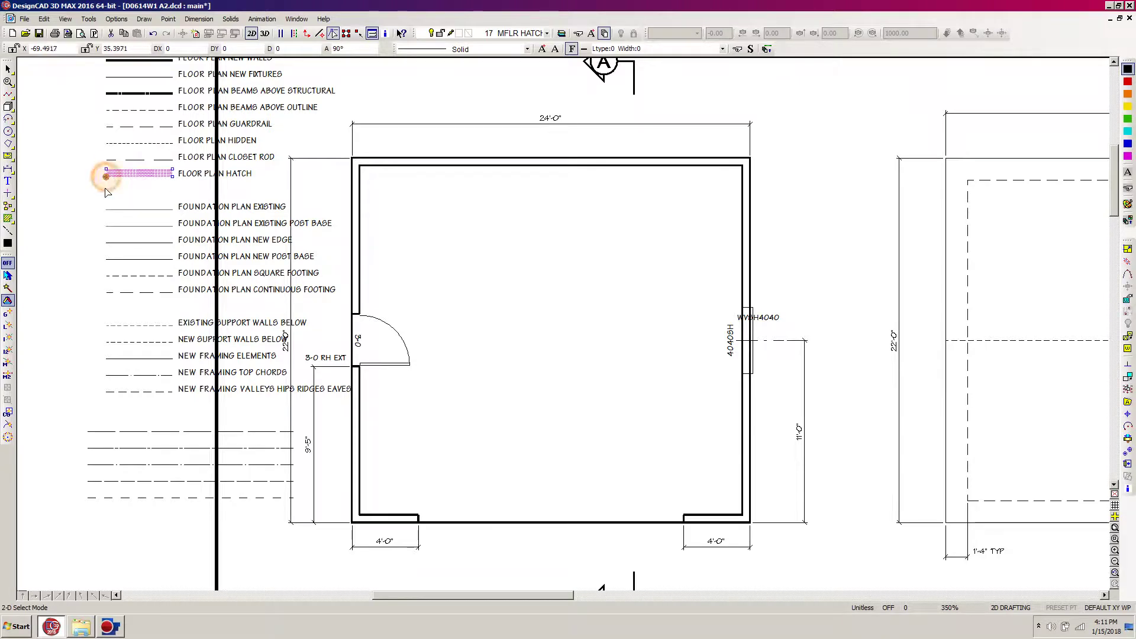
pyautogui.click(1128, 489)
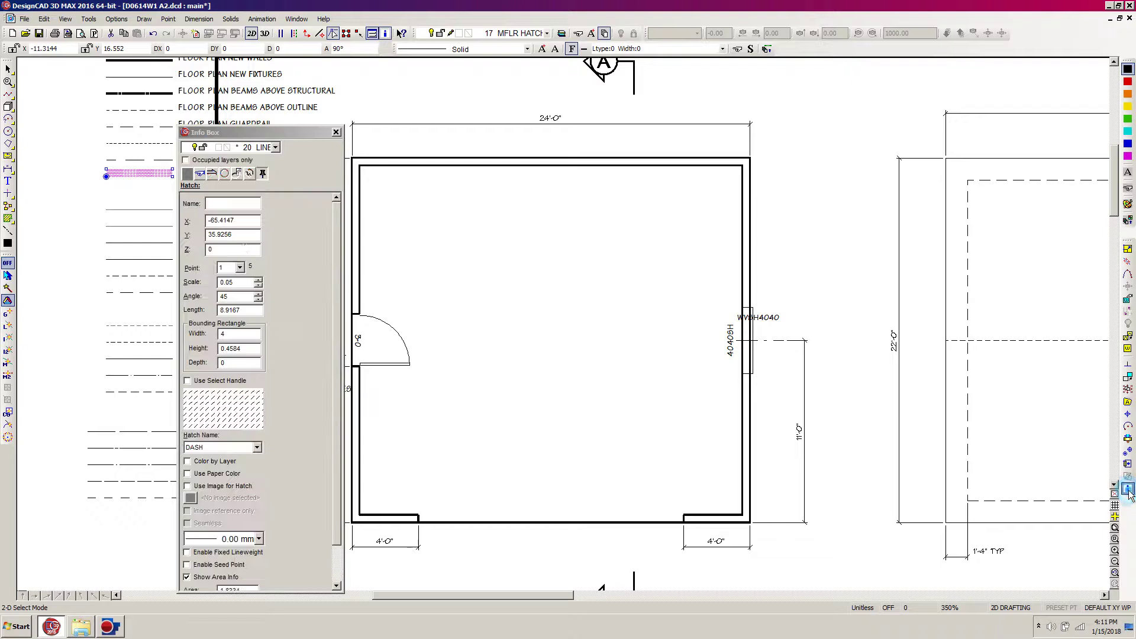
pyautogui.click(187, 174)
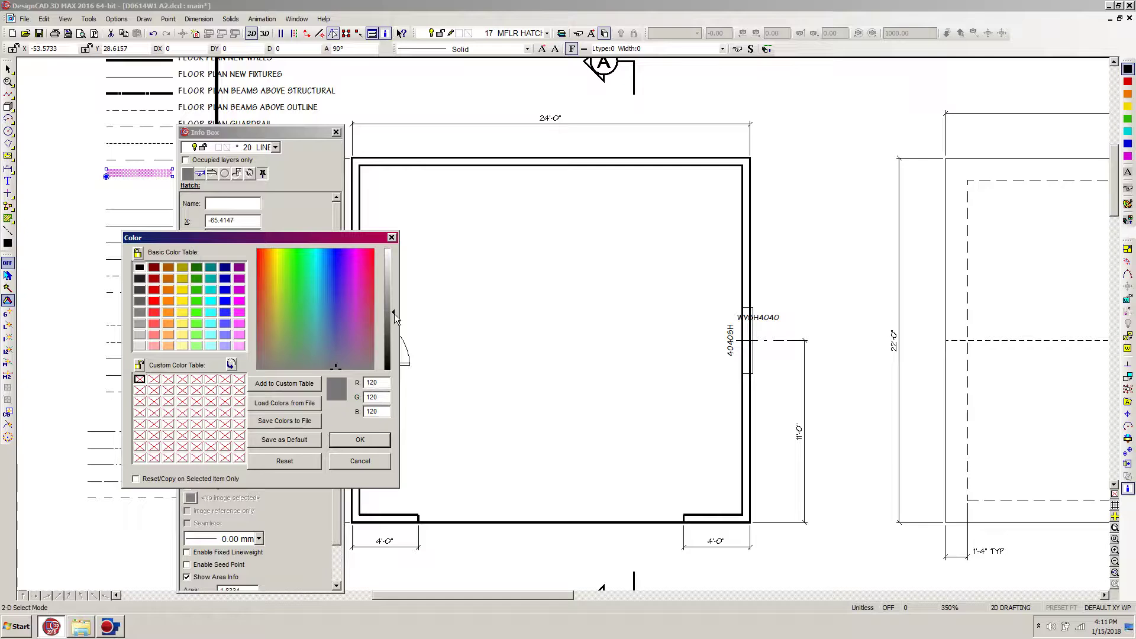
pyautogui.moveTo(394, 313)
pyautogui.mouseDown()
pyautogui.moveTo(393, 299)
pyautogui.moveTo(393, 328)
pyautogui.moveTo(393, 316)
pyautogui.mouseUp()
pyautogui.click(361, 441)
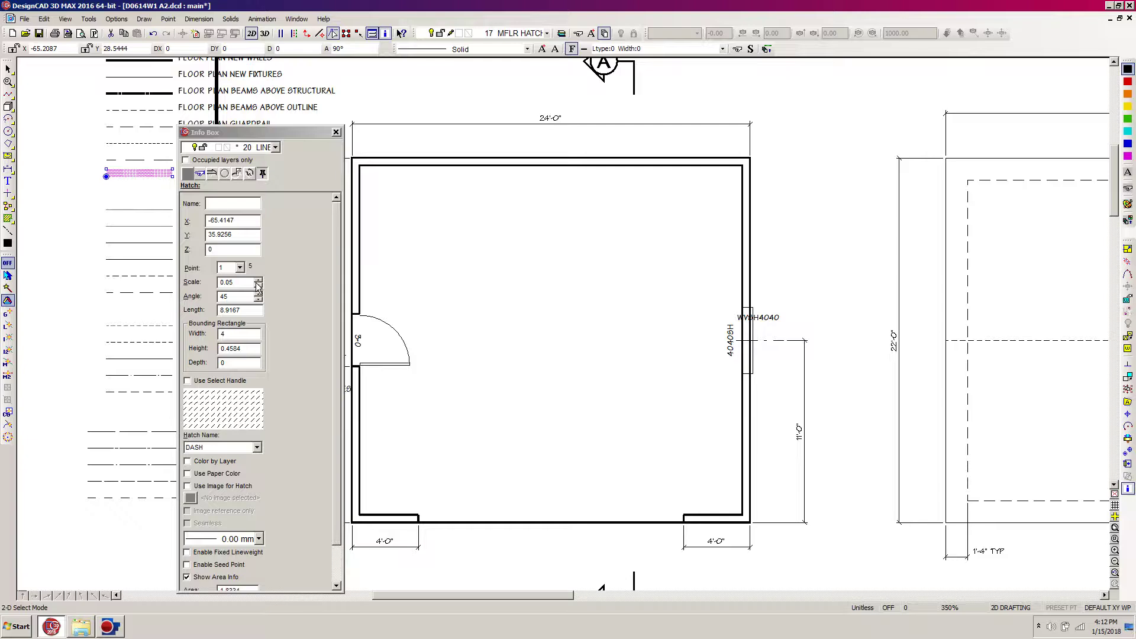
pyautogui.moveTo(264, 136)
pyautogui.mouseDown()
pyautogui.moveTo(309, 146)
pyautogui.moveTo(308, 493)
pyautogui.moveTo(255, 599)
pyautogui.mouseUp()
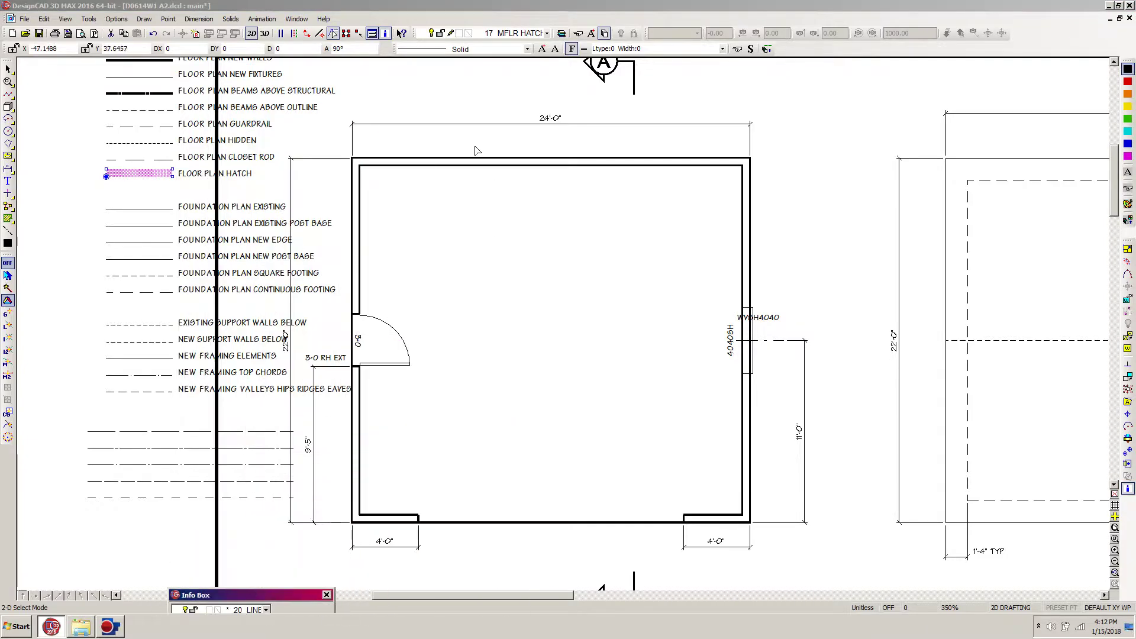
pyautogui.click(812, 103)
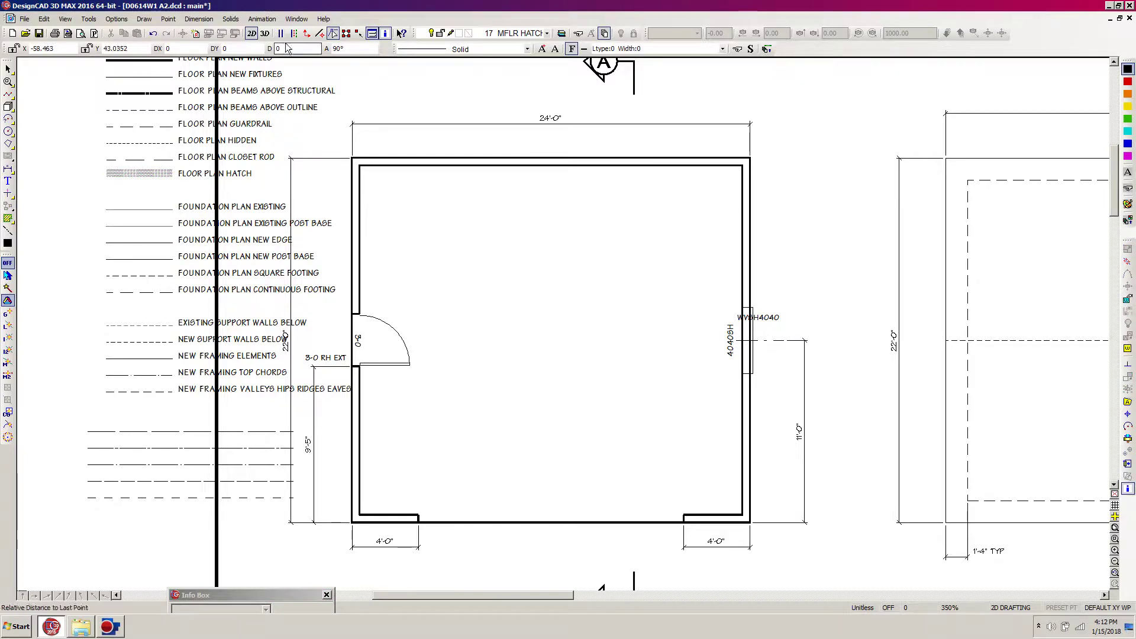
# - Set up a hatch fill that copies the FLOOR PLAN HATCH sample: DASH pattern, scale 0.05, angle 45
pyautogui.click(144, 19)
pyautogui.moveTo(255, 84)
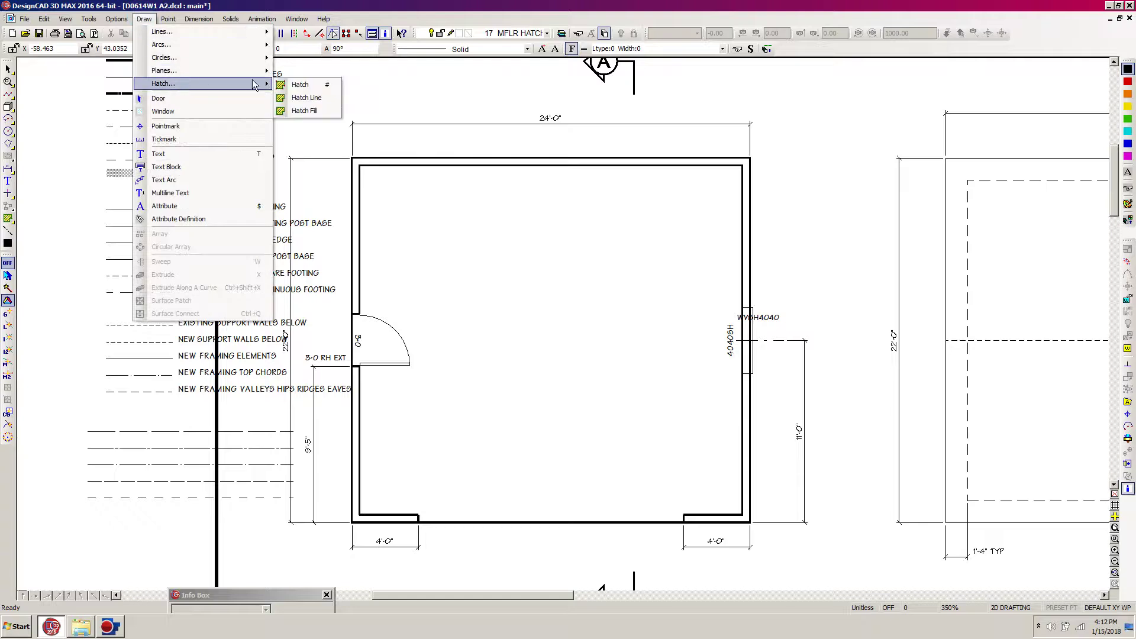
pyautogui.click(306, 111)
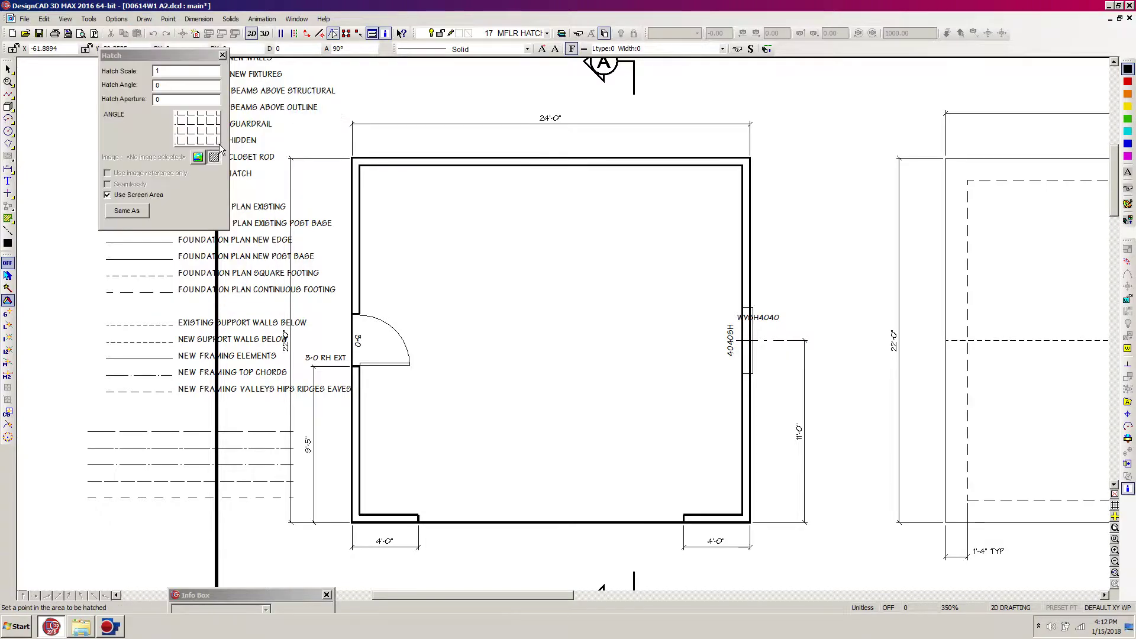
pyautogui.moveTo(169, 58)
pyautogui.mouseDown()
pyautogui.moveTo(227, 267)
pyautogui.moveTo(100, 284)
pyautogui.mouseUp()
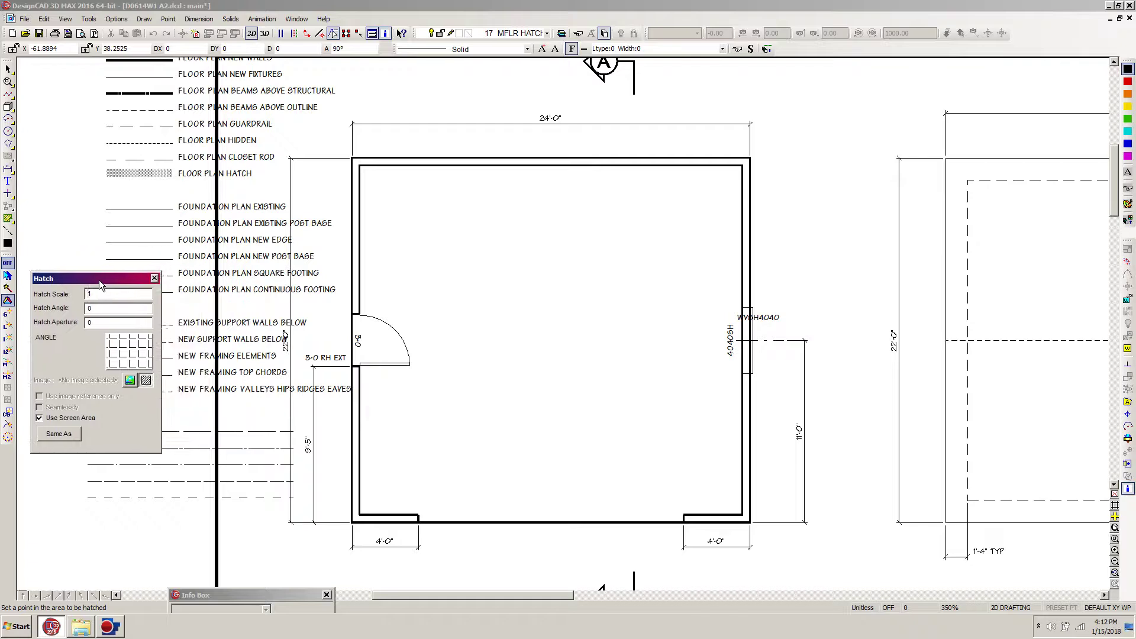
pyautogui.click(69, 435)
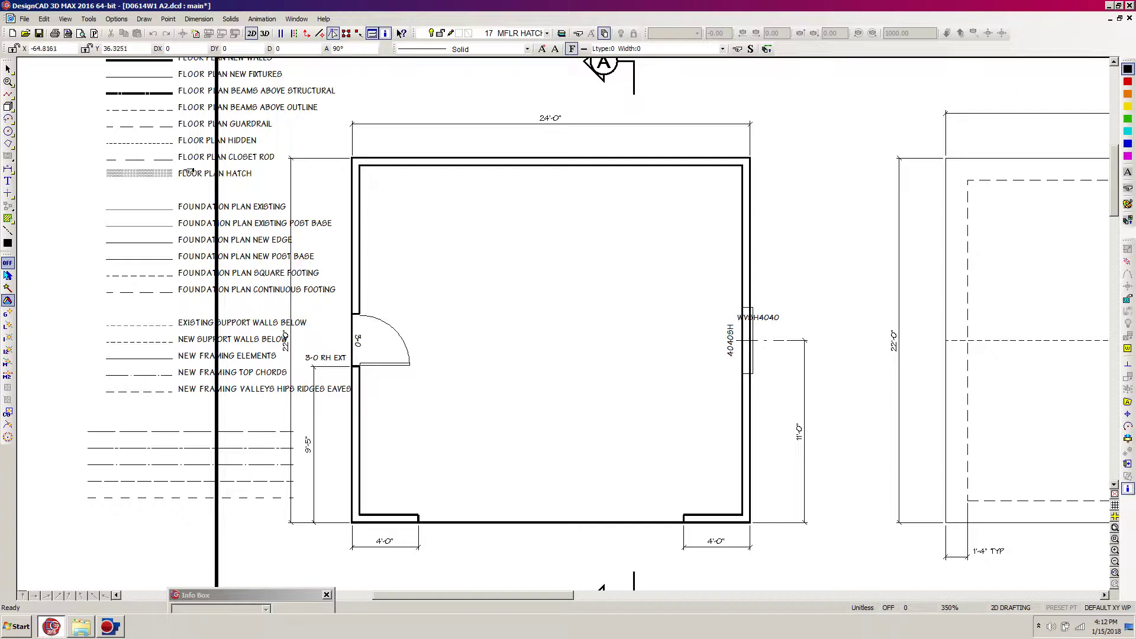
pyautogui.click(136, 173)
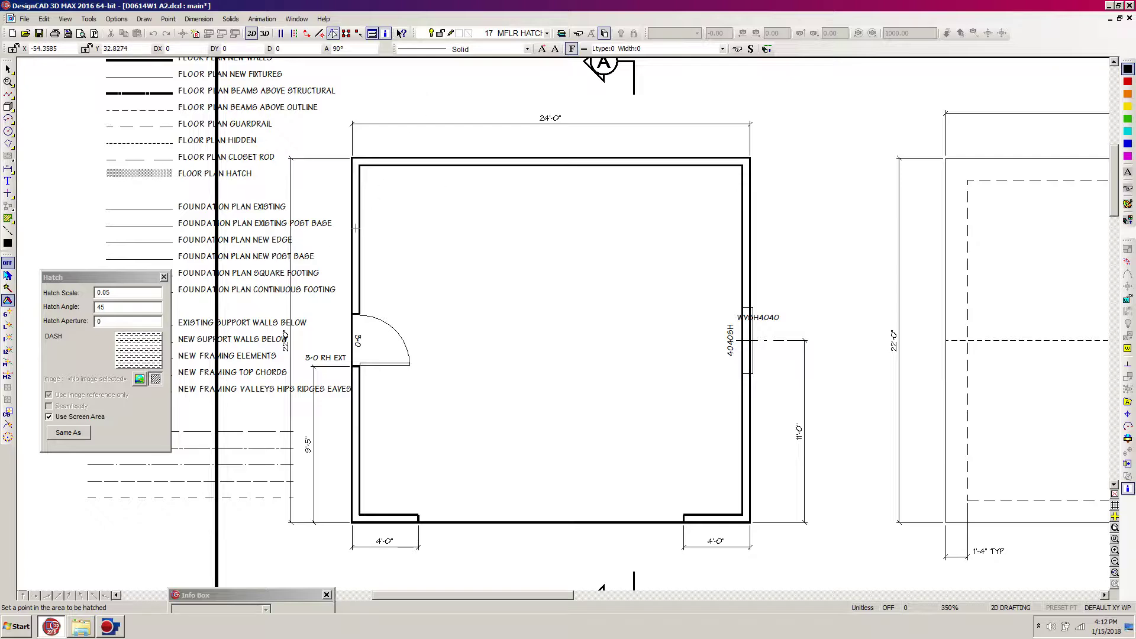
# - Hatch-fill the floor plan's upper wall run and the two lower wall sections on either side of the garage opening
pyautogui.click(357, 226)
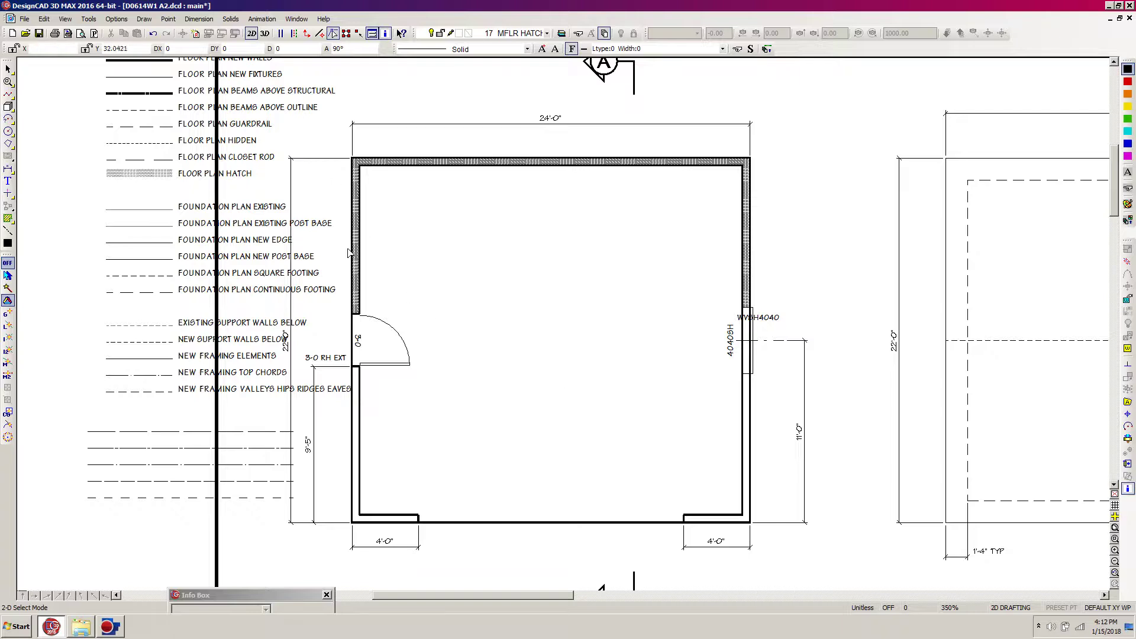
pyautogui.click(144, 20)
pyautogui.moveTo(171, 83)
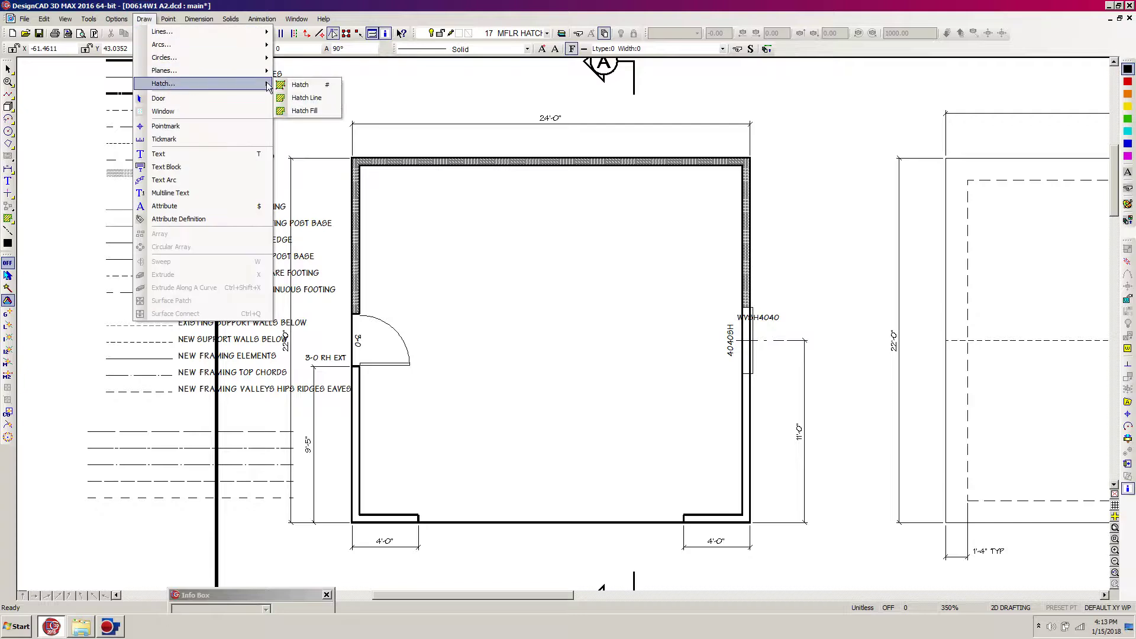
pyautogui.click(300, 112)
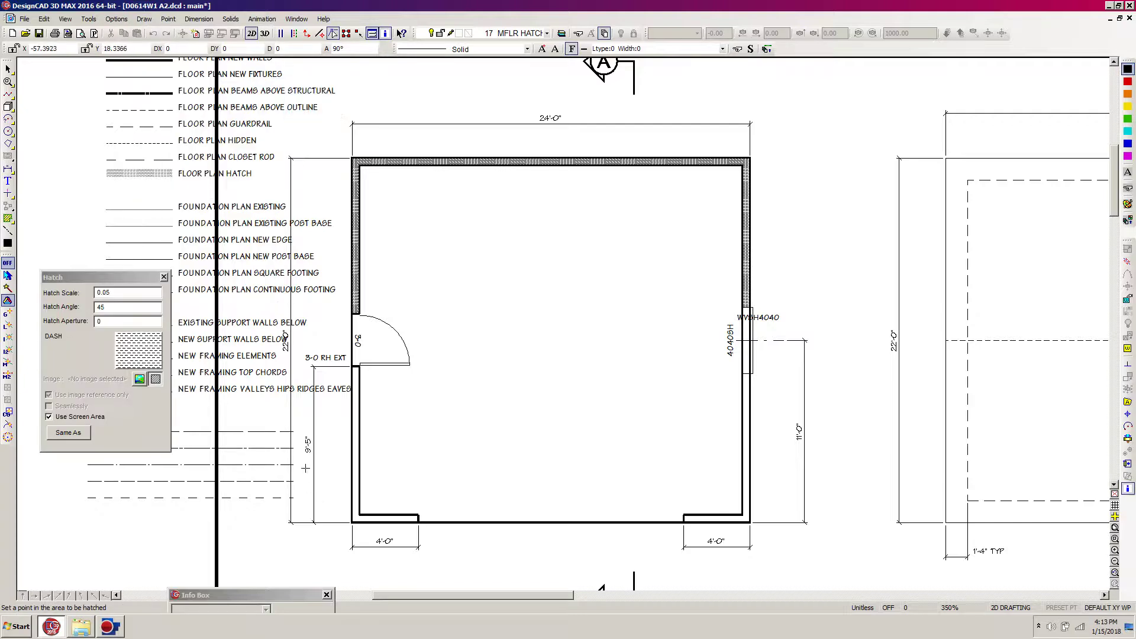
pyautogui.click(379, 518)
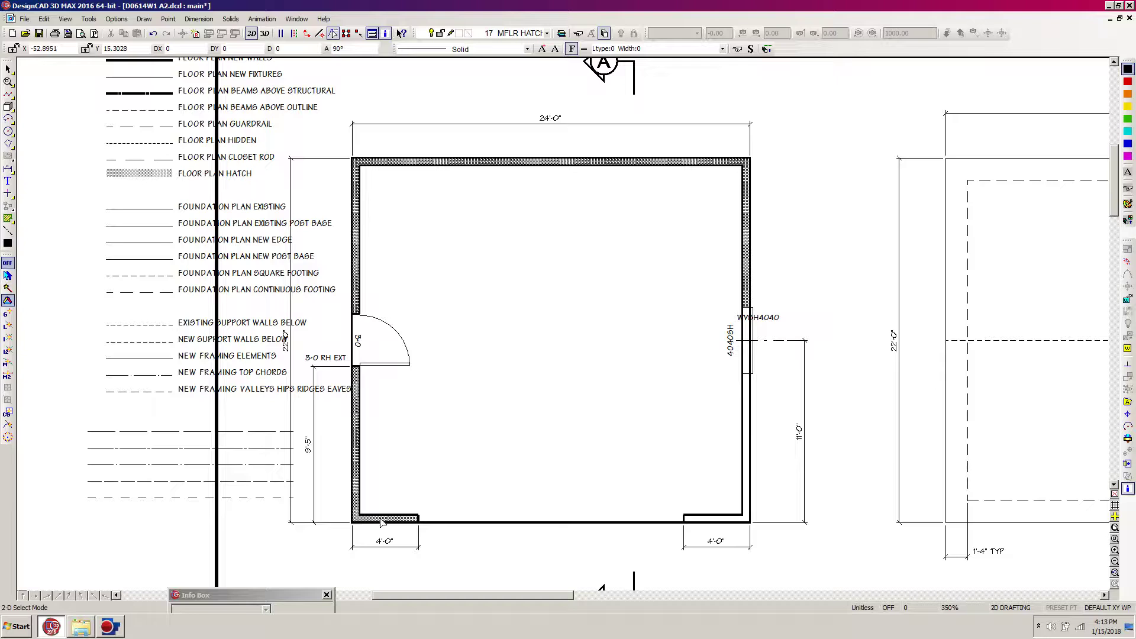
pyautogui.press('space')
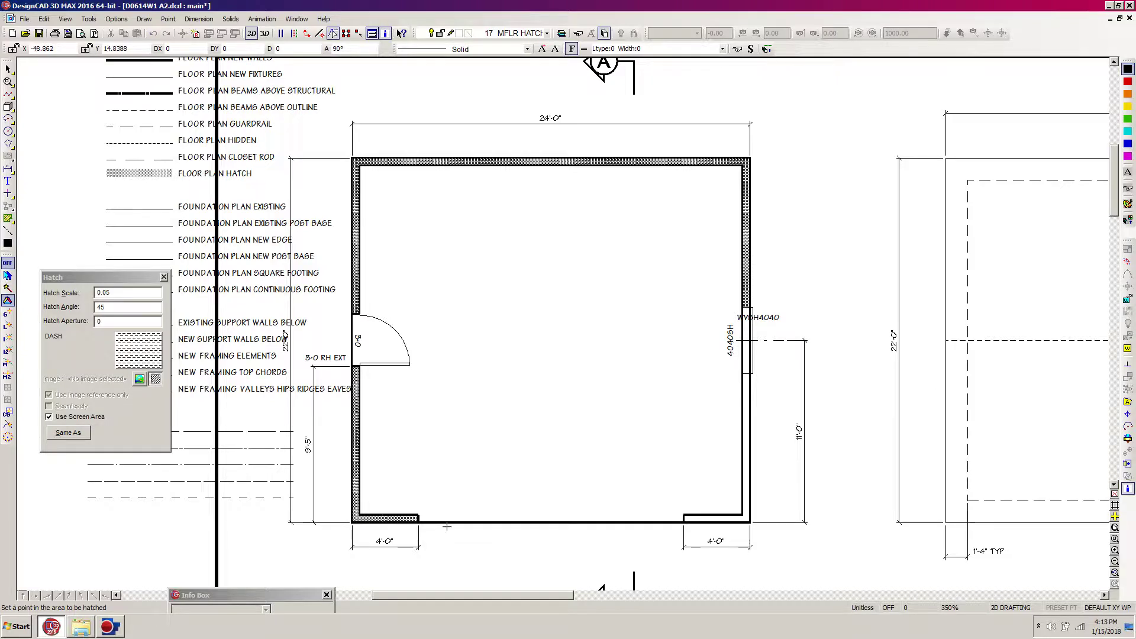
pyautogui.click(718, 519)
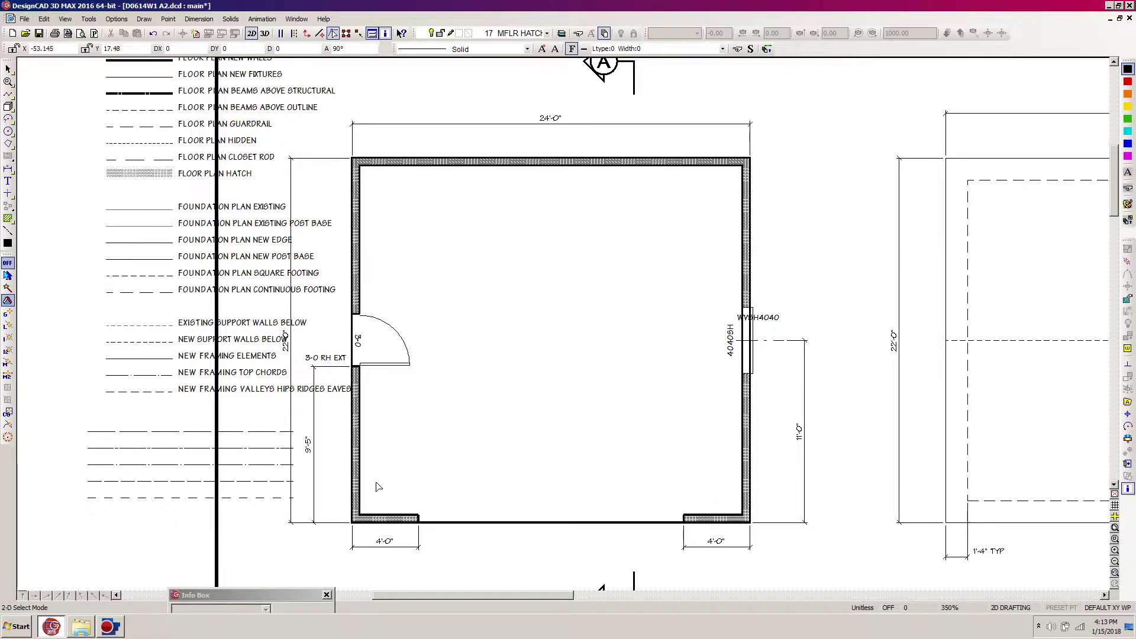
pyautogui.press('w')
pyautogui.click(428, 326)
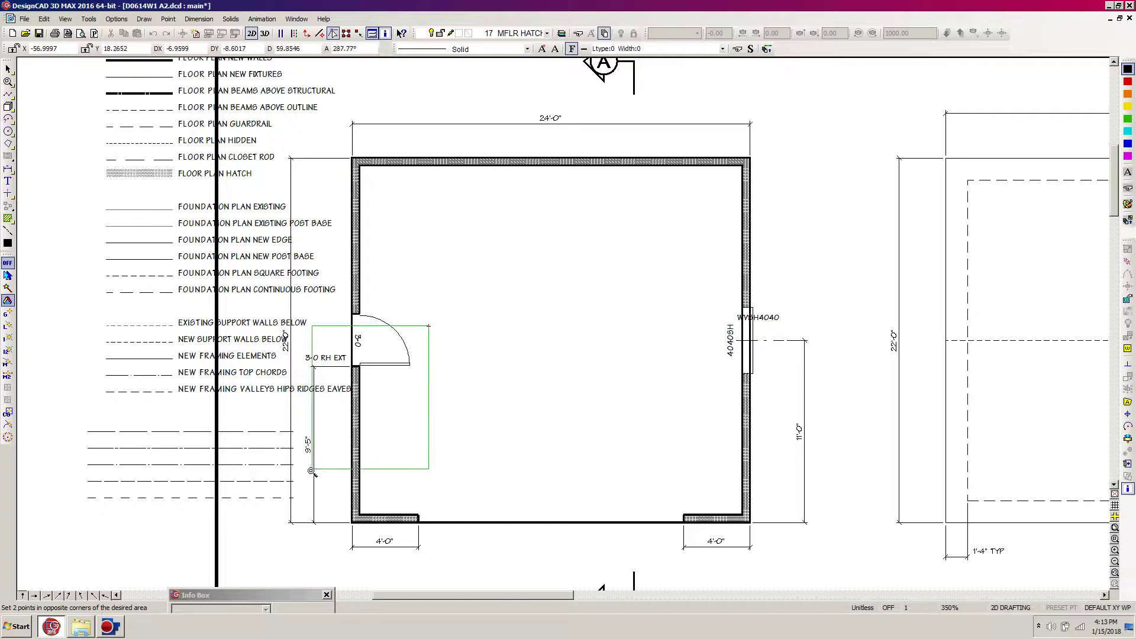
pyautogui.click(309, 472)
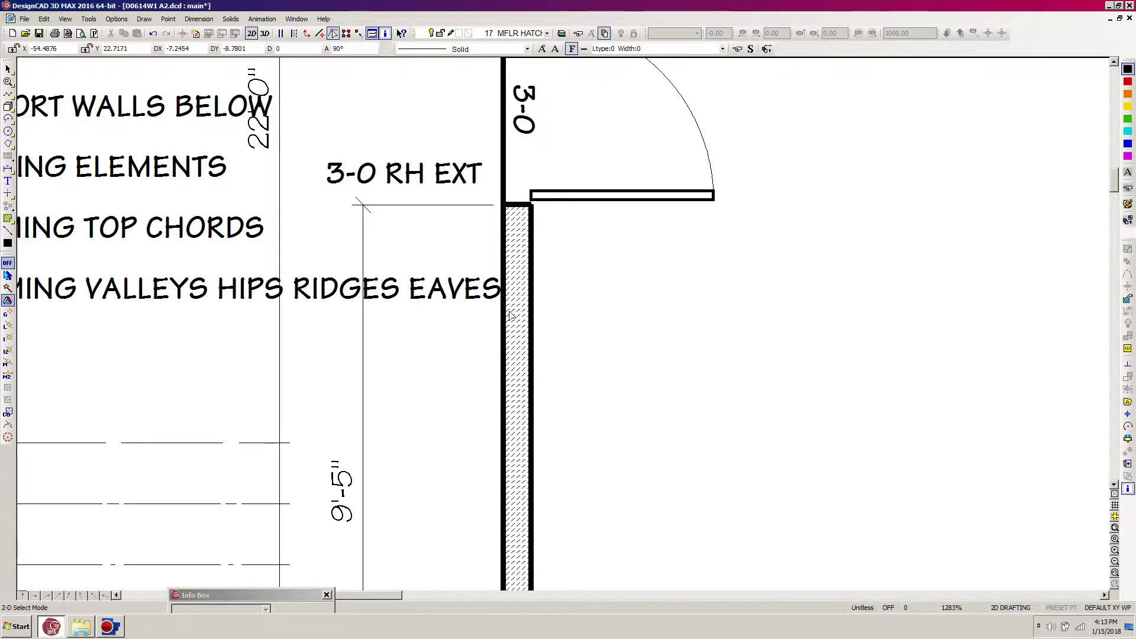
pyautogui.scroll(-5, 512, 320)
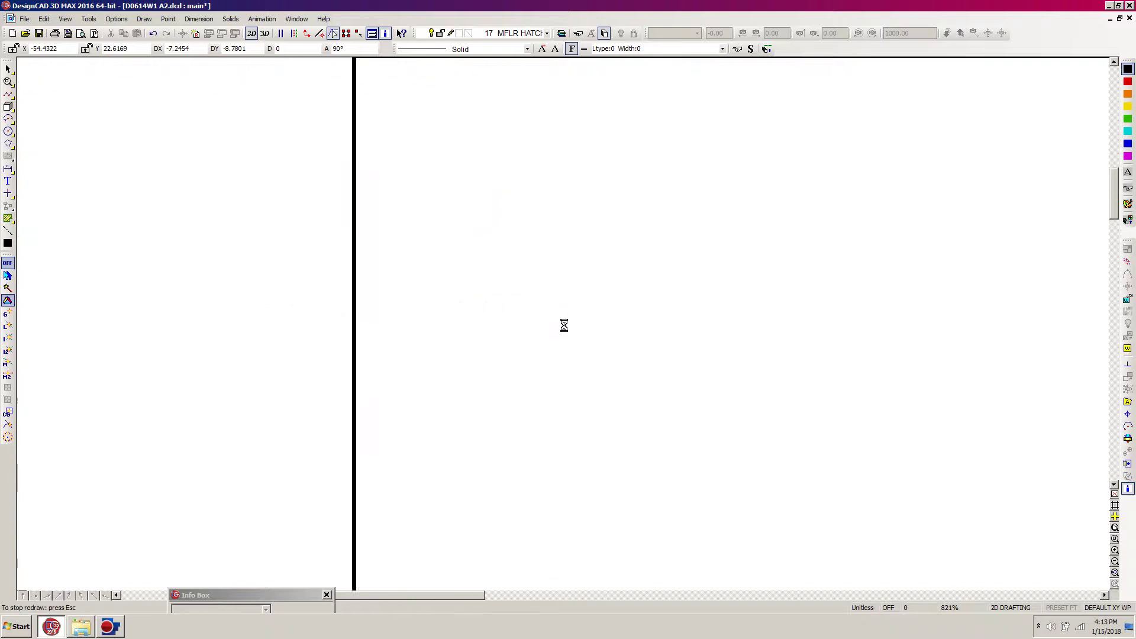
pyautogui.scroll(-1, 565, 324)
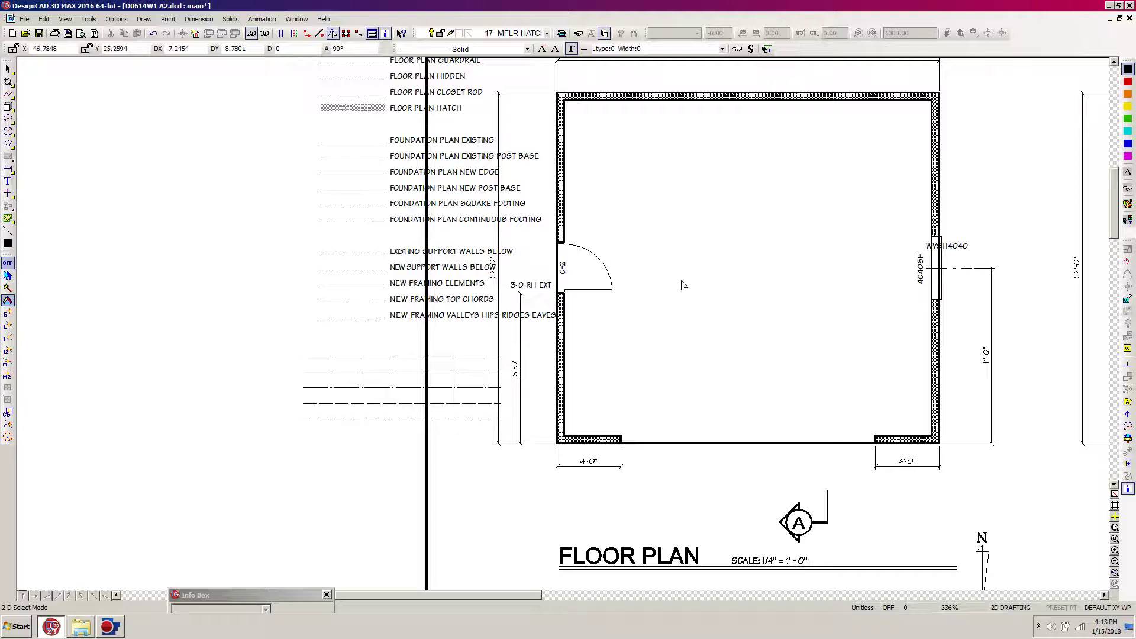
# - Hide and lock layer 20 LINES to clear the line and hatch samples beside the floor plan
pyautogui.press('l')
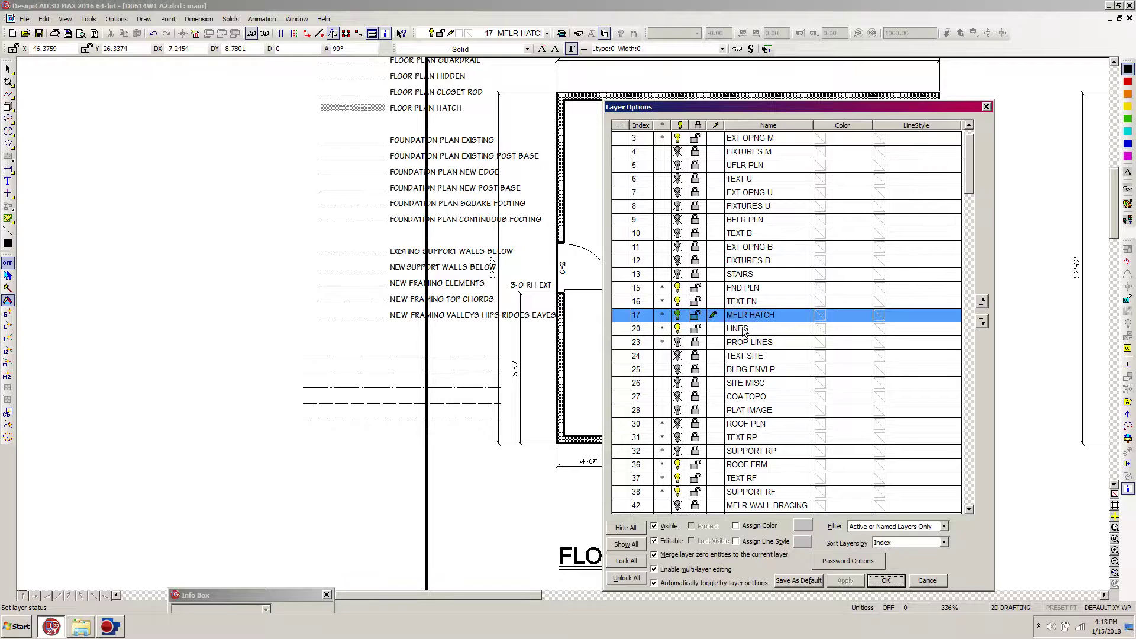
pyautogui.click(678, 329)
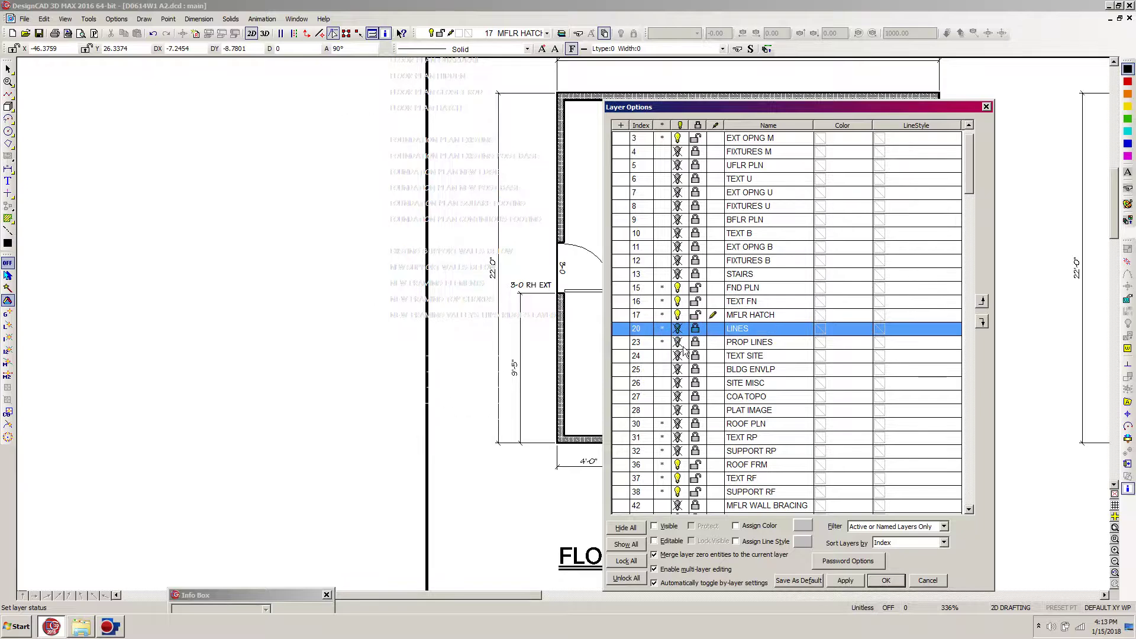
pyautogui.click(886, 581)
# - Copy the entire floor plan with its dimensions, section markers, title and north arrow to the empty area directly below the original
pyautogui.press('f')
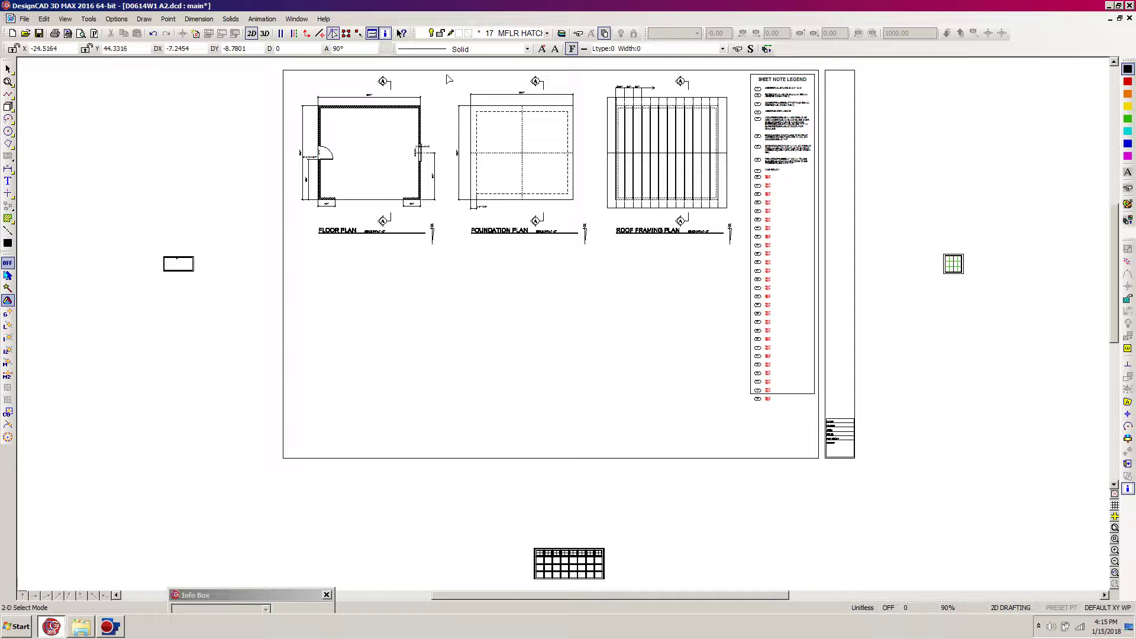
pyautogui.moveTo(448, 68)
pyautogui.mouseDown()
pyautogui.moveTo(405, 207)
pyautogui.moveTo(318, 343)
pyautogui.moveTo(277, 354)
pyautogui.moveTo(282, 445)
pyautogui.moveTo(257, 488)
pyautogui.moveTo(273, 469)
pyautogui.moveTo(262, 519)
pyautogui.mouseUp()
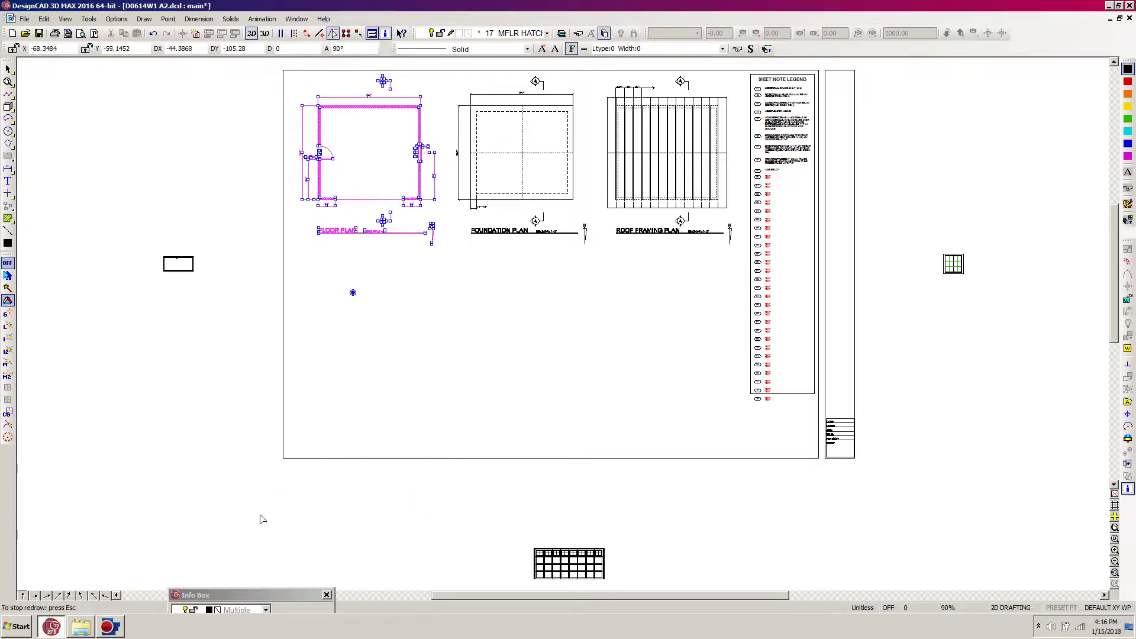
pyautogui.moveTo(353, 292); pyautogui.dragTo(360, 292)
pyautogui.click(355, 293)
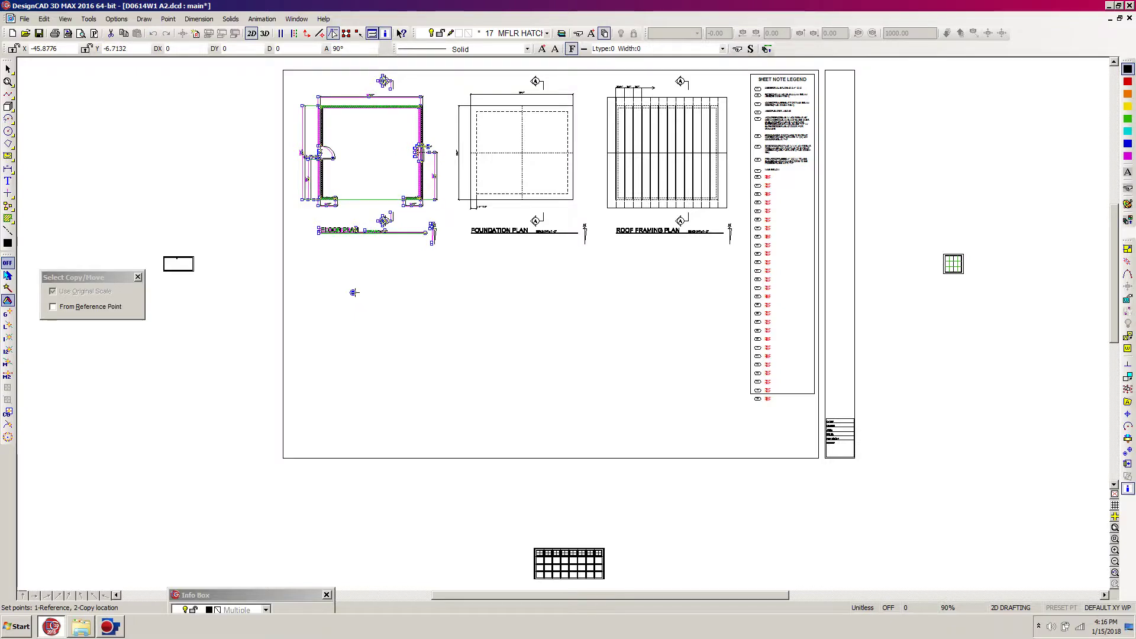
pyautogui.click(353, 293)
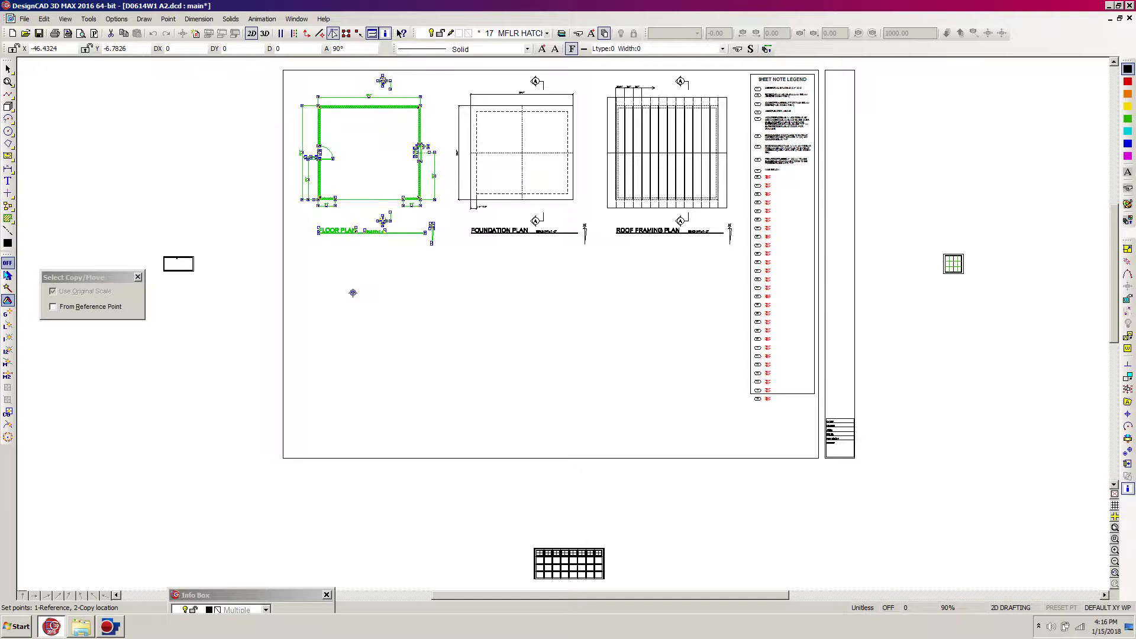
pyautogui.click(354, 292)
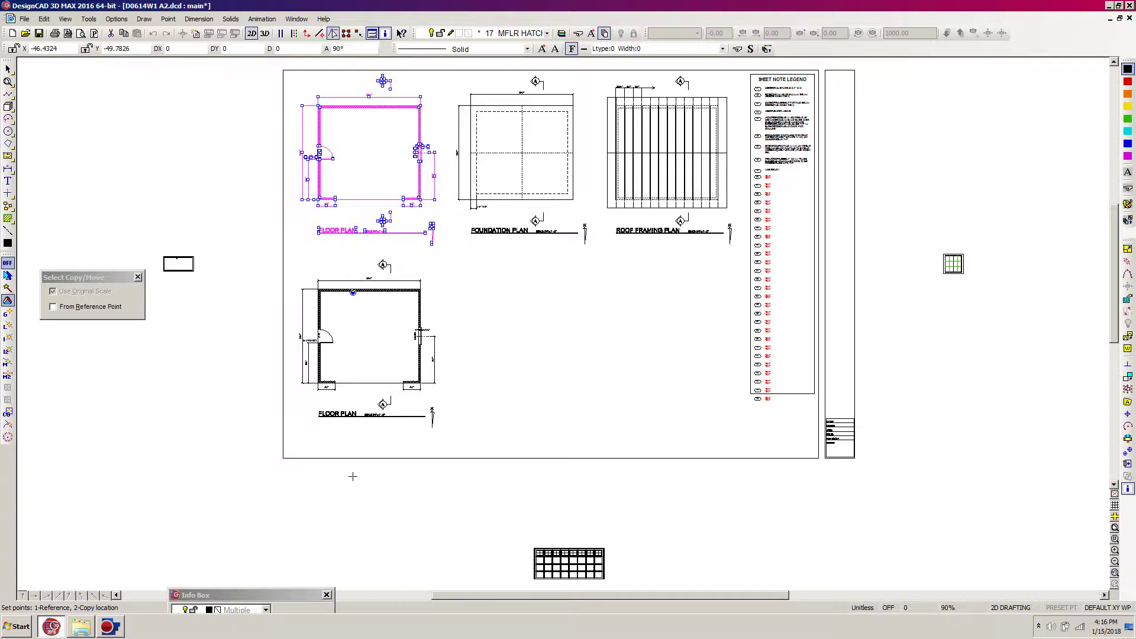
pyautogui.click(353, 476)
pyautogui.click(353, 480)
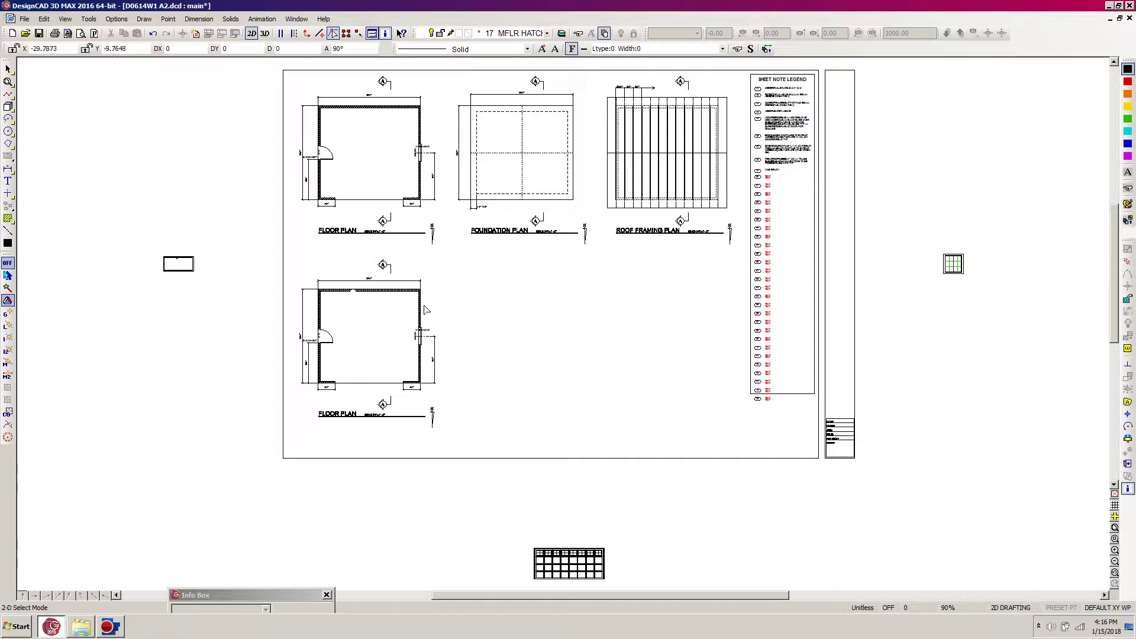
# - Delete the two section A markers above and below the copied floor plan
pyautogui.press('w')
pyautogui.click(461, 240)
pyautogui.click(275, 437)
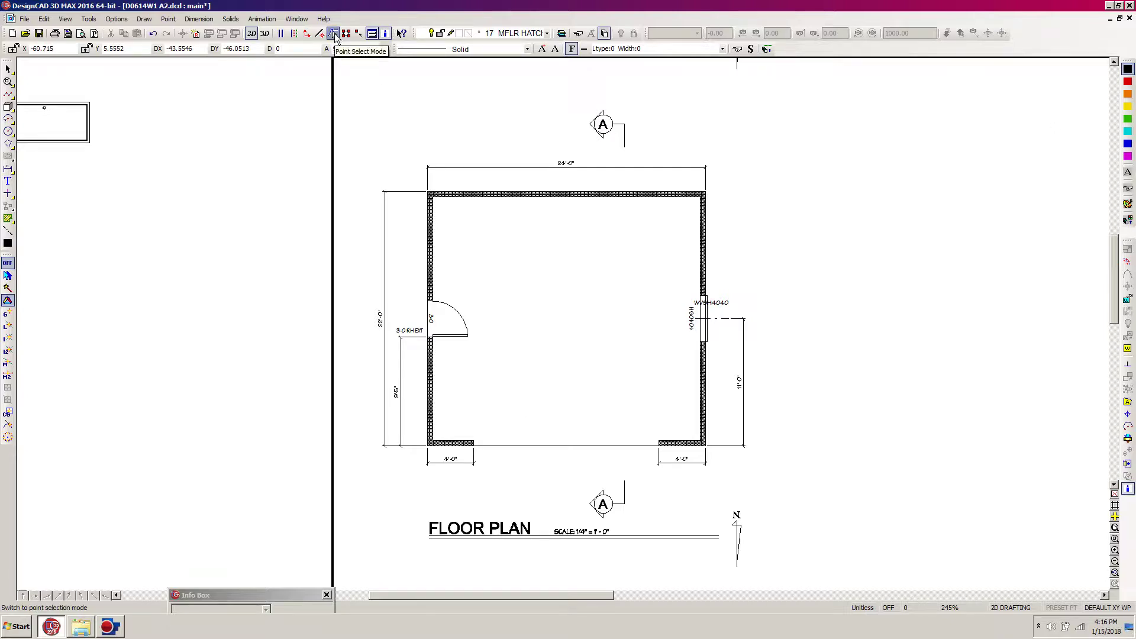
pyautogui.moveTo(683, 94); pyautogui.dragTo(494, 155)
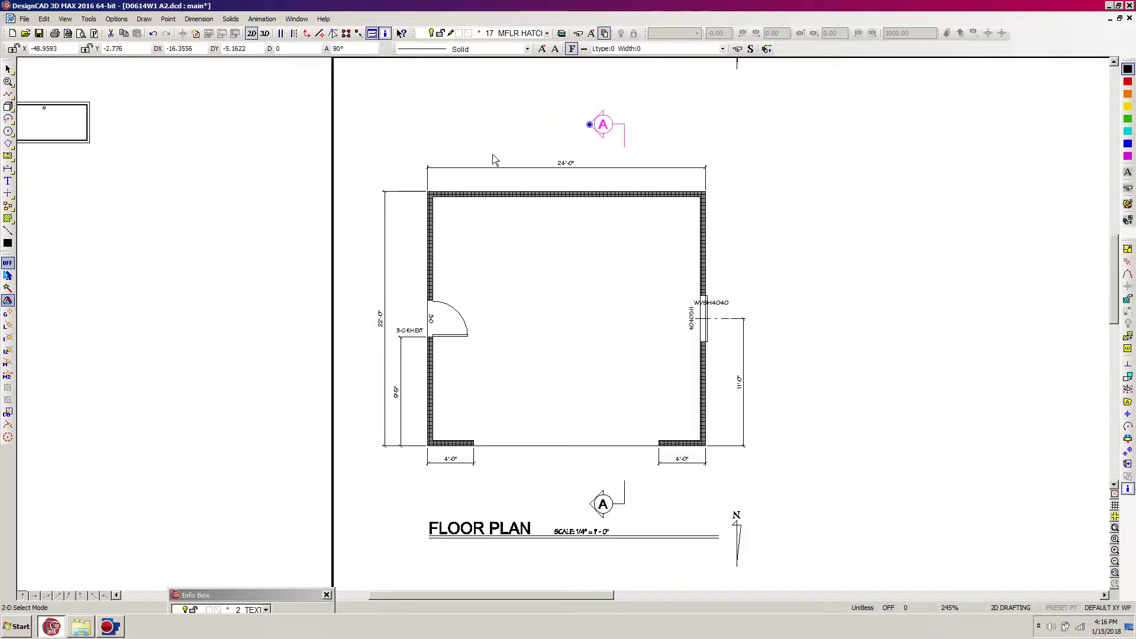
pyautogui.moveTo(648, 460); pyautogui.dragTo(568, 530)
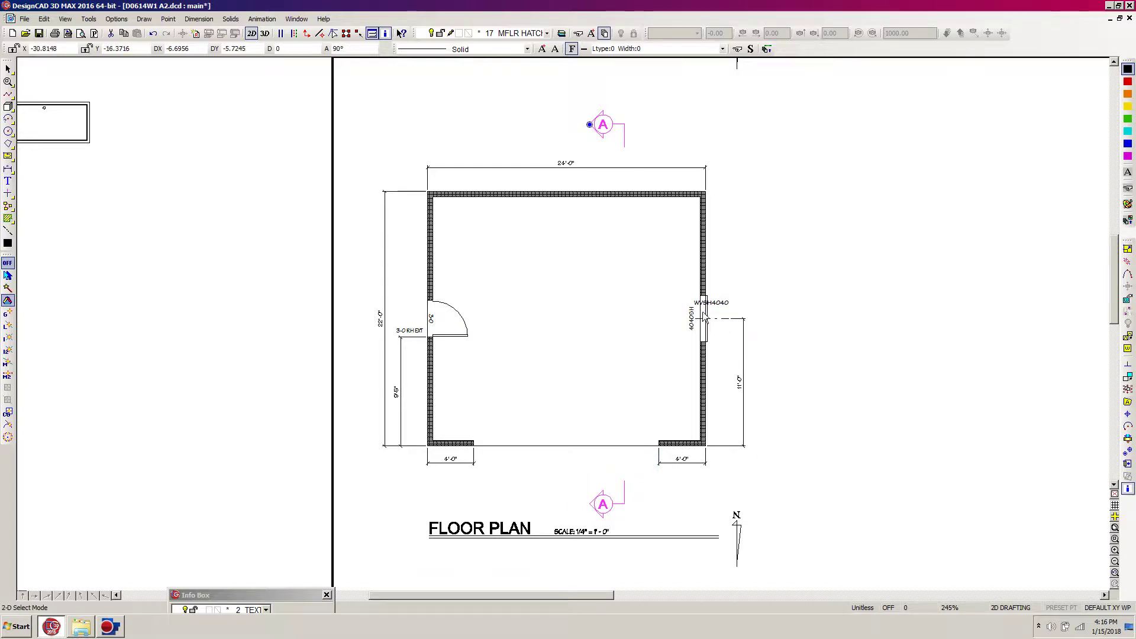
pyautogui.click(597, 194)
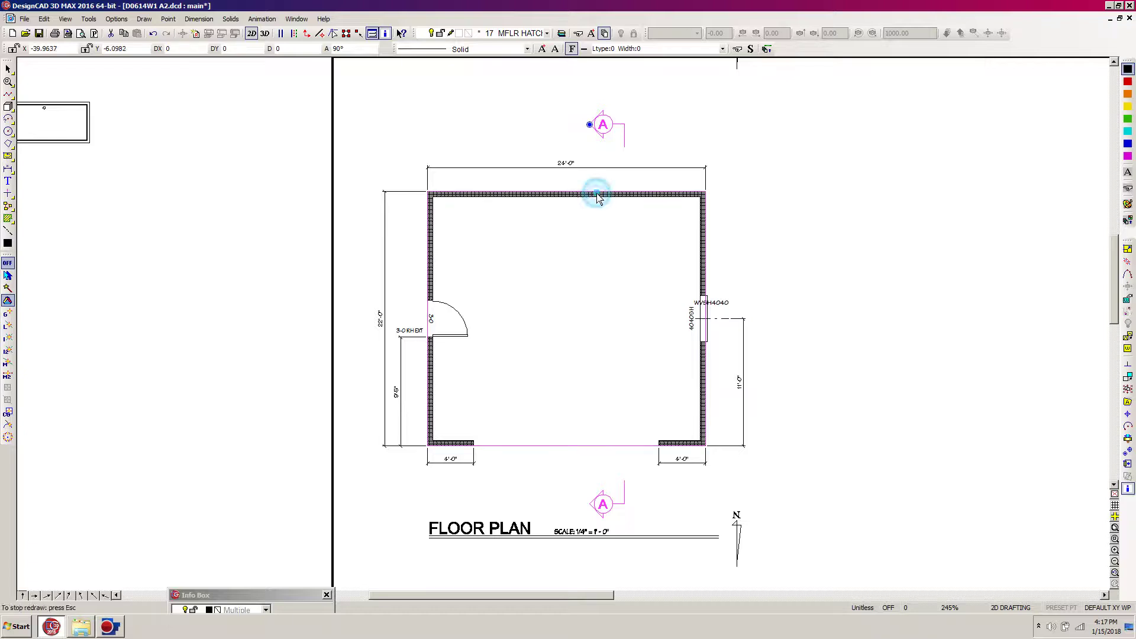
pyautogui.click(592, 191)
pyautogui.click(595, 193)
pyautogui.click(592, 201)
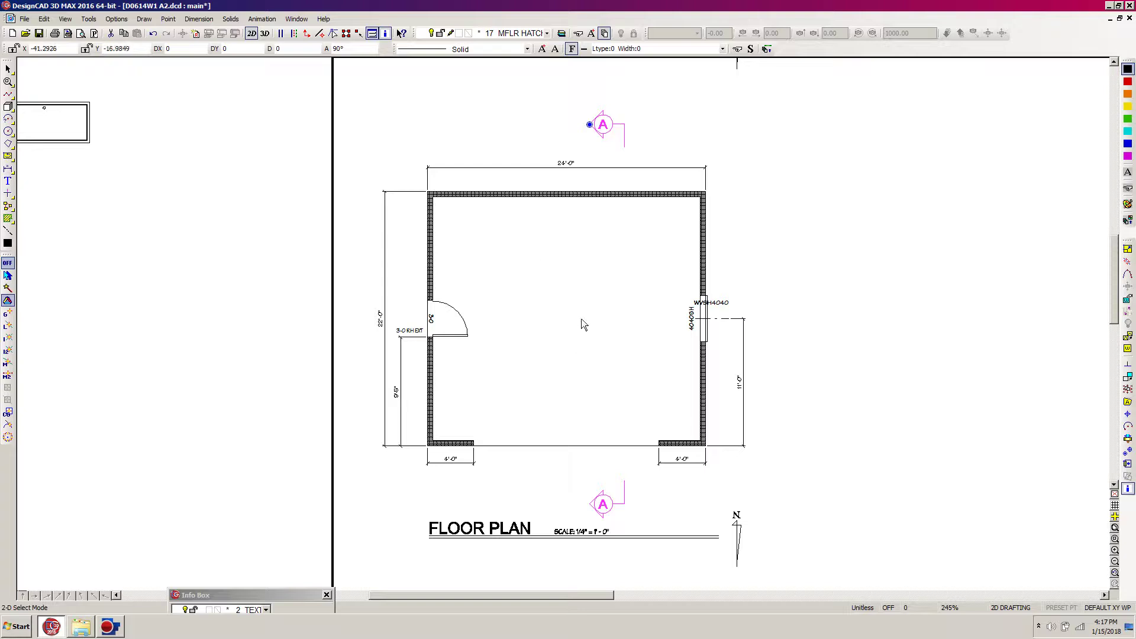
pyautogui.press('Delete')
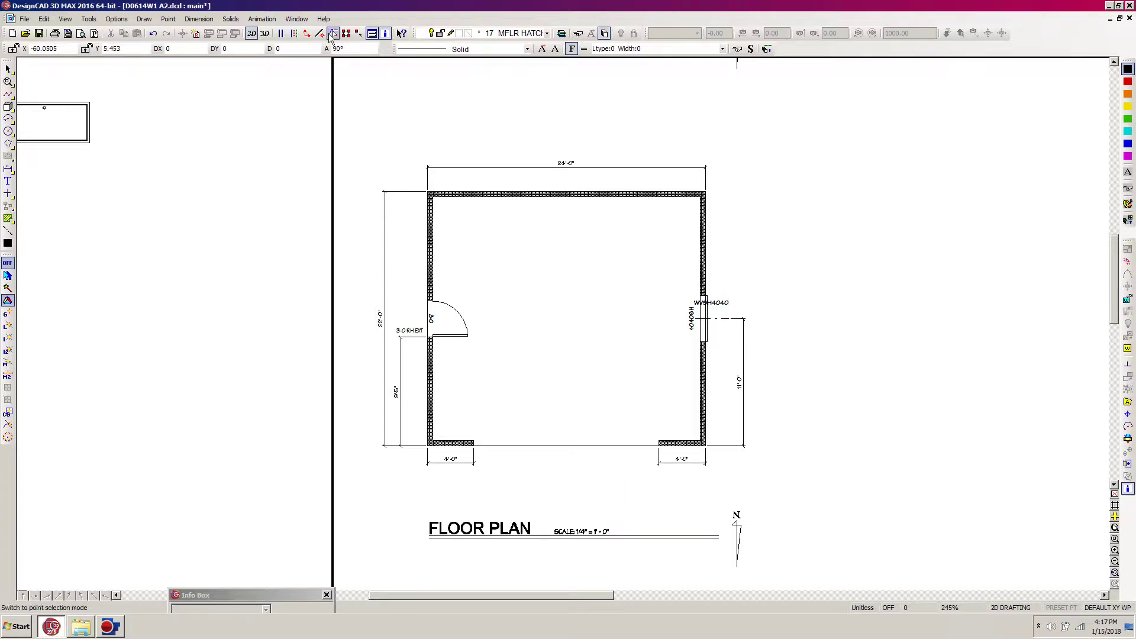
# - Using Point Select Mode, delete all the dimensions and the door and window labels from the copied floor plan
pyautogui.click(333, 33)
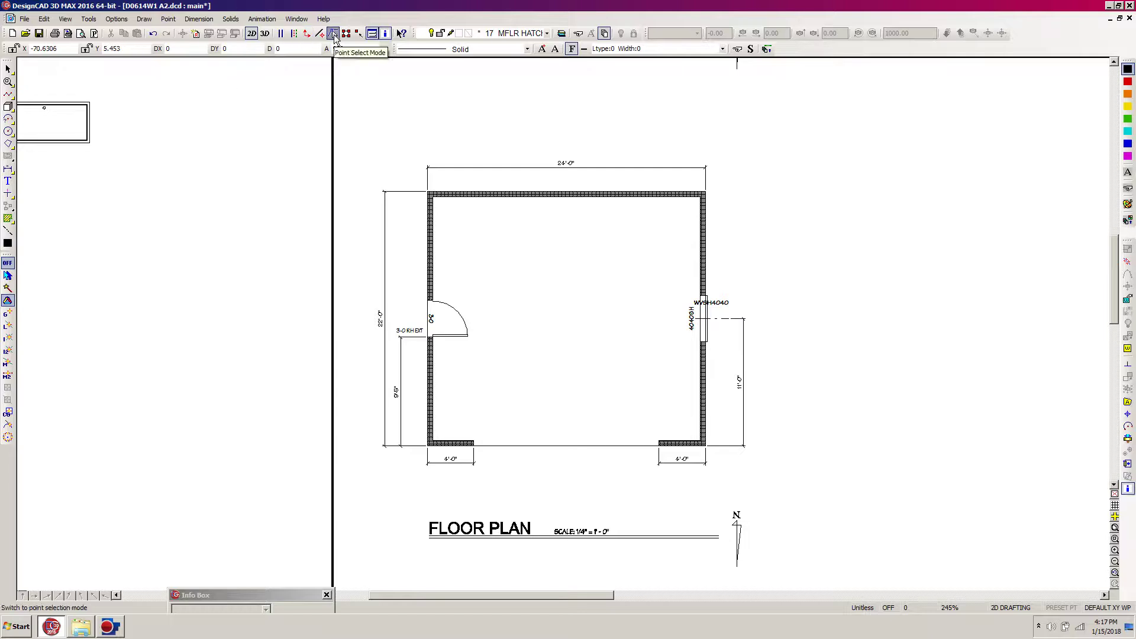
pyautogui.click(564, 167)
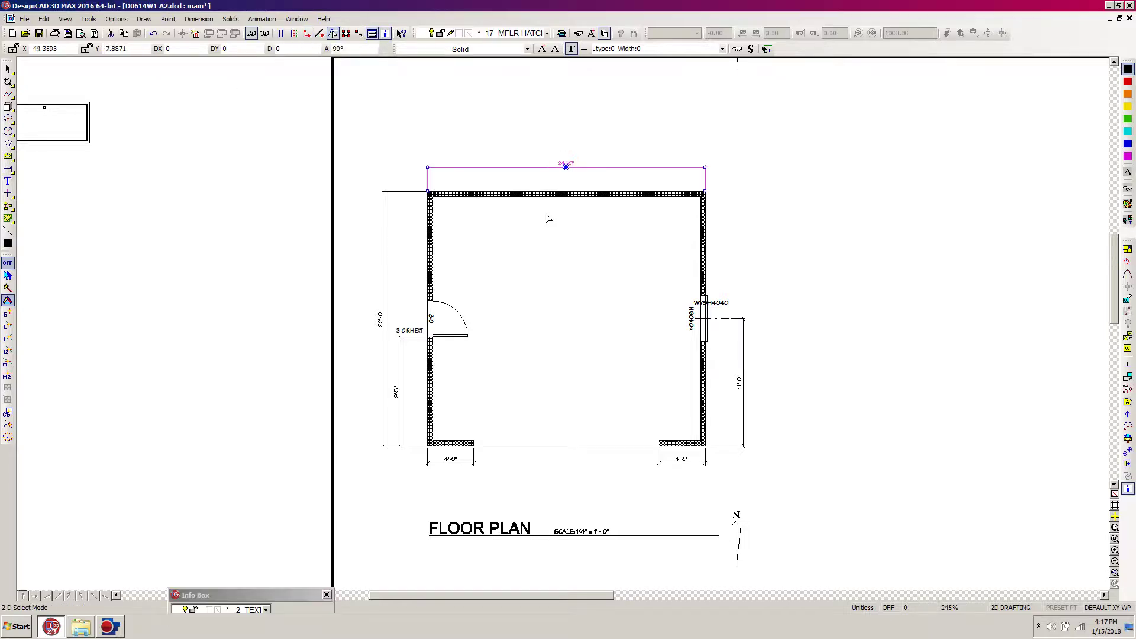
pyautogui.click(383, 320)
pyautogui.click(401, 389)
pyautogui.click(447, 460)
pyautogui.click(684, 461)
pyautogui.click(742, 401)
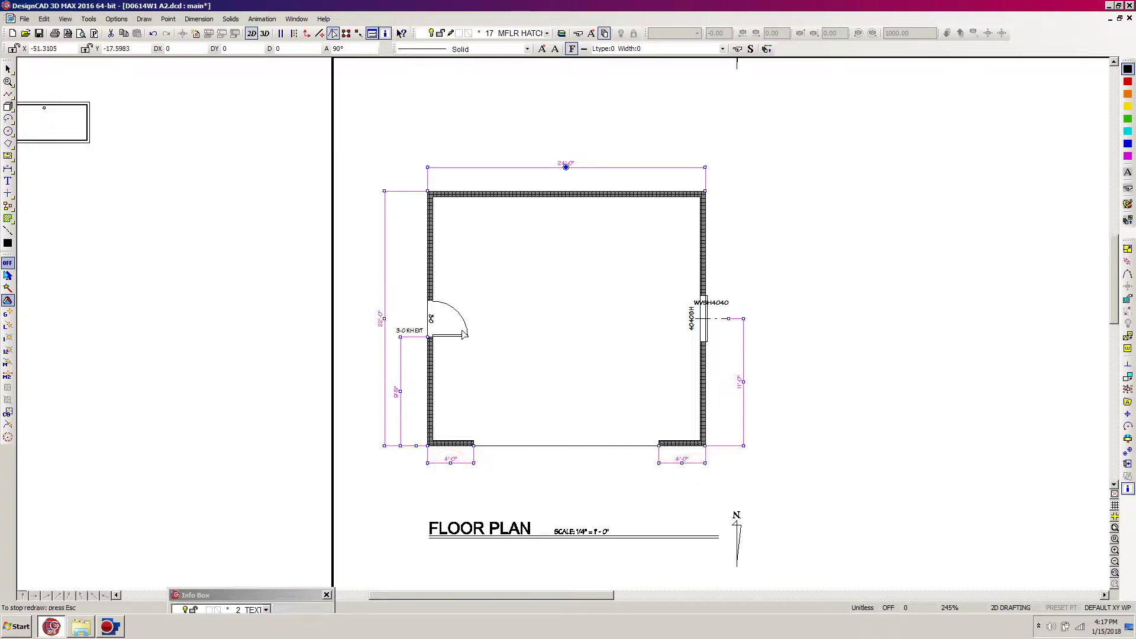
pyautogui.click(434, 320)
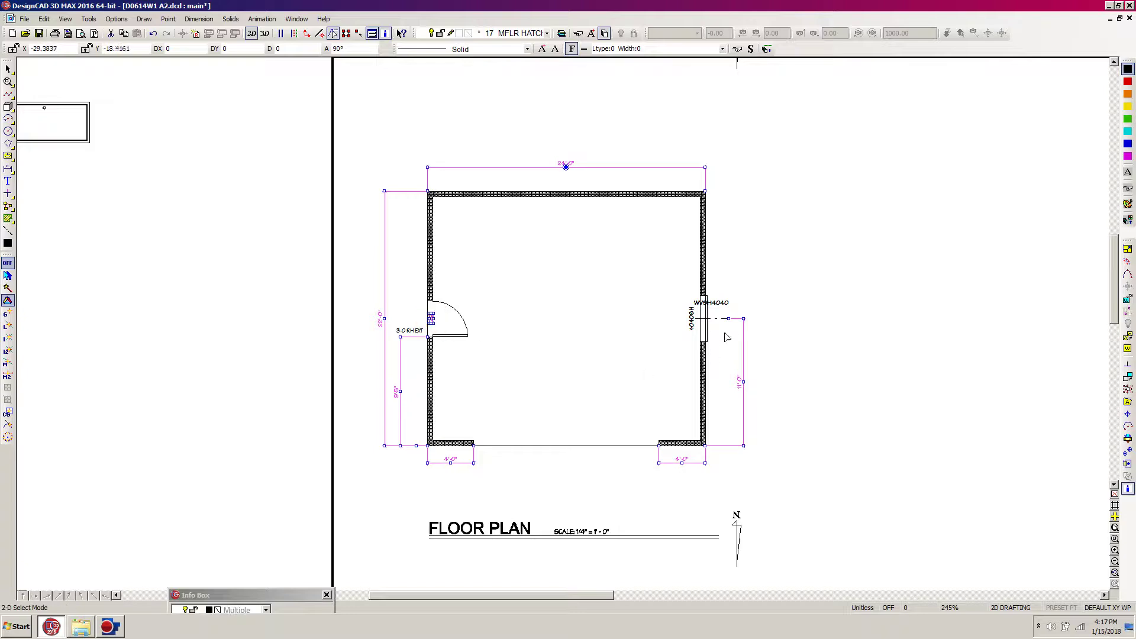
pyautogui.click(692, 324)
pyautogui.click(724, 302)
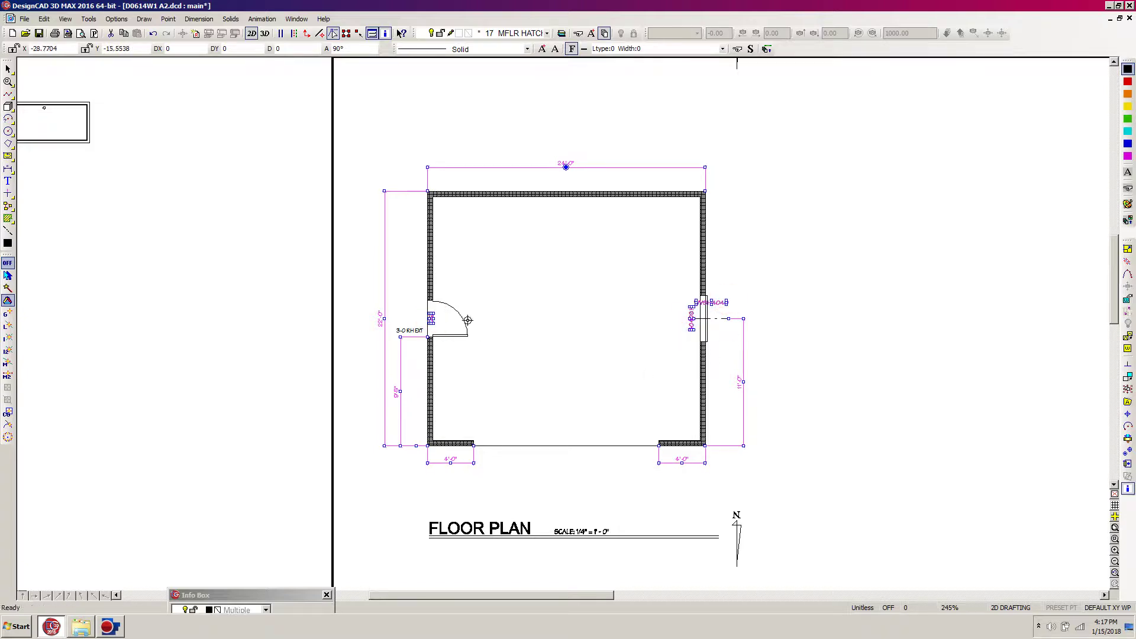
pyautogui.click(395, 328)
pyautogui.press('Delete')
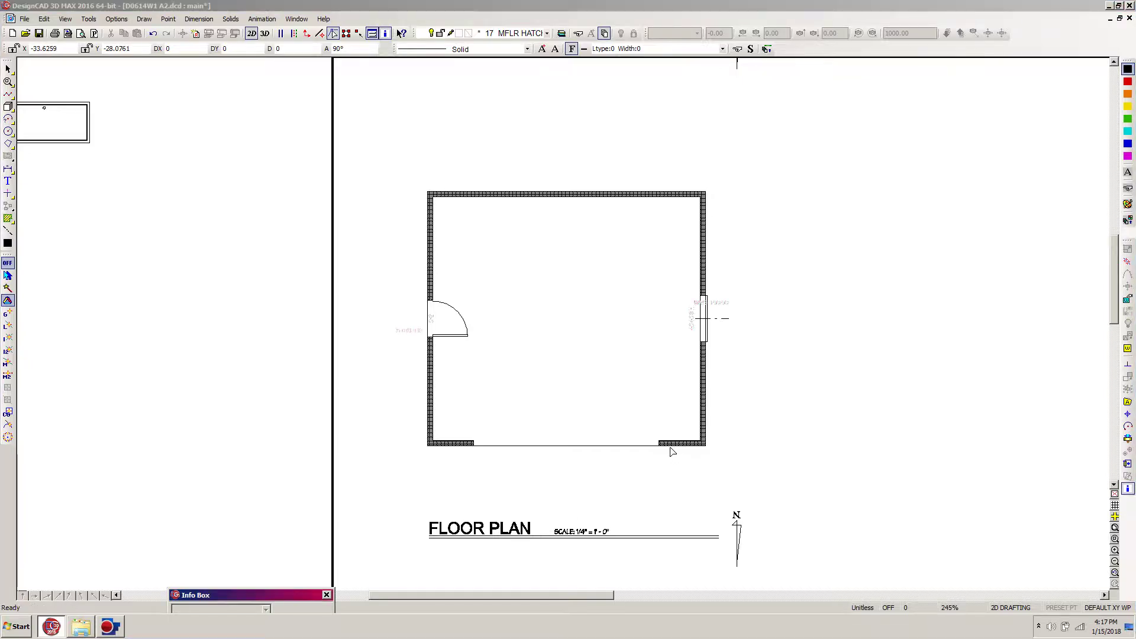
# - Save the drawing and make layer 42 MFLR WALL BRACING the visible, unlocked current layer
pyautogui.hotkey('ctrl', 's')
pyautogui.hotkey('ctrl', 'l')
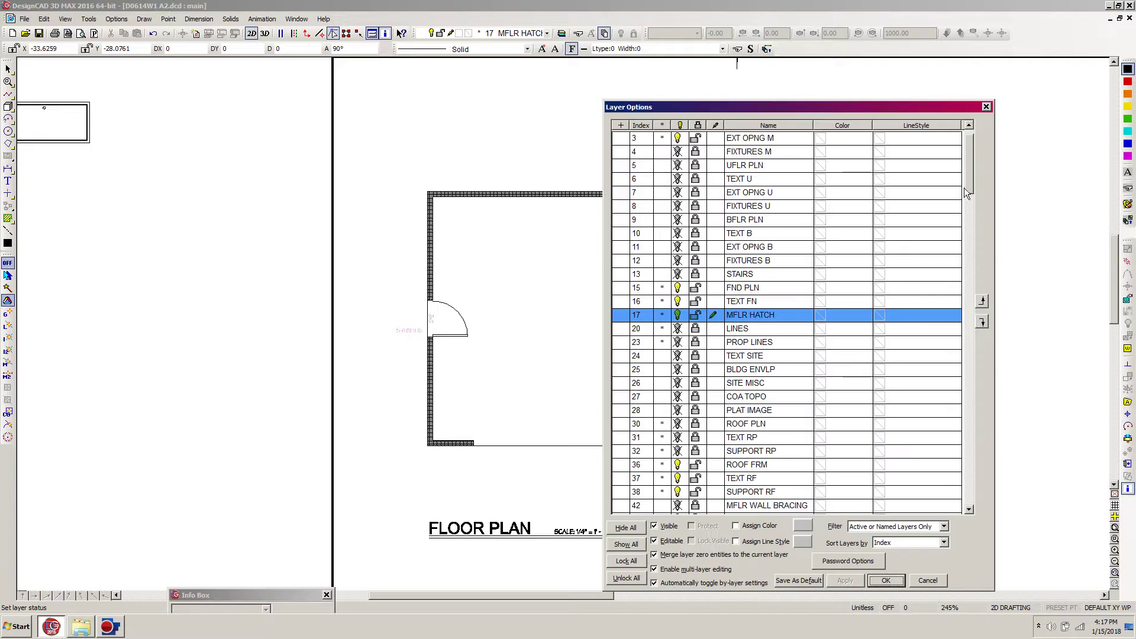
pyautogui.moveTo(971, 179); pyautogui.dragTo(974, 196)
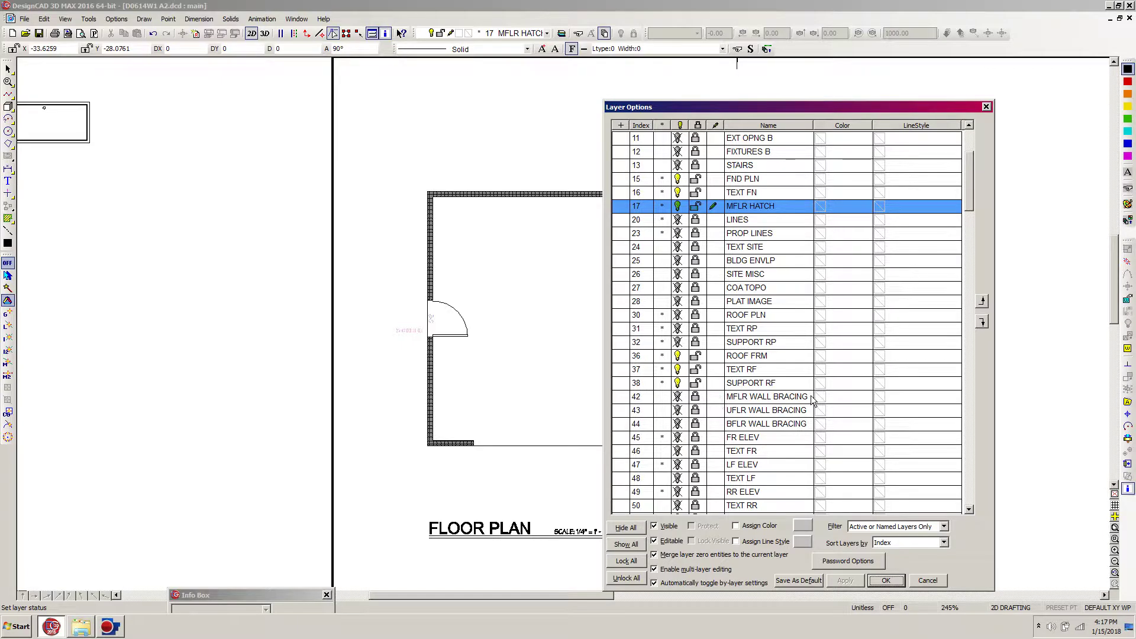
pyautogui.click(716, 399)
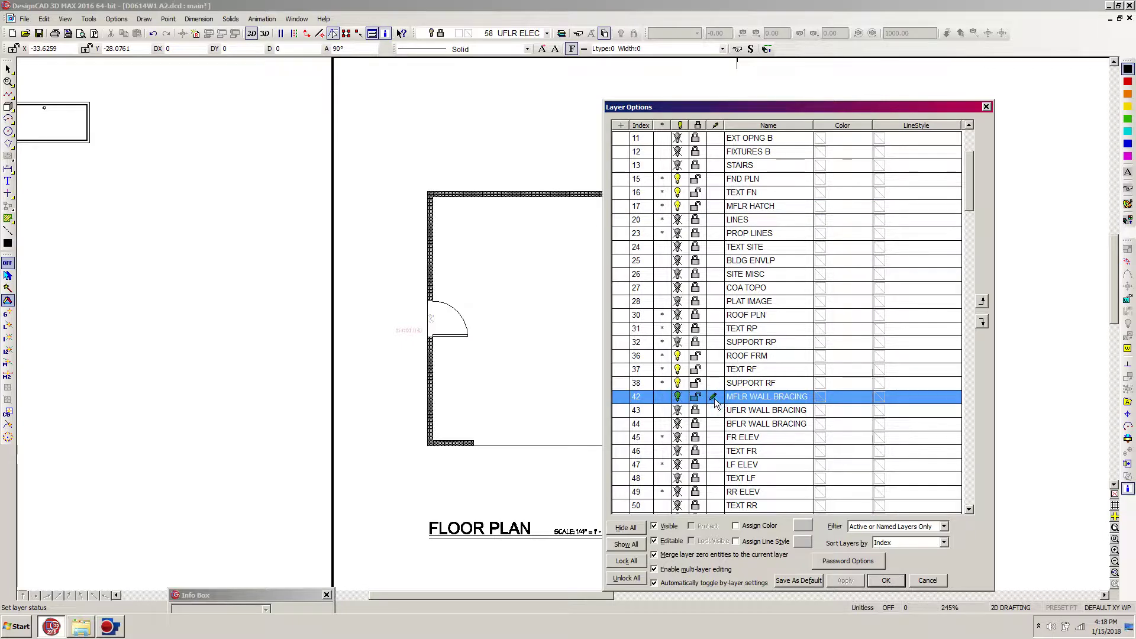
pyautogui.click(885, 580)
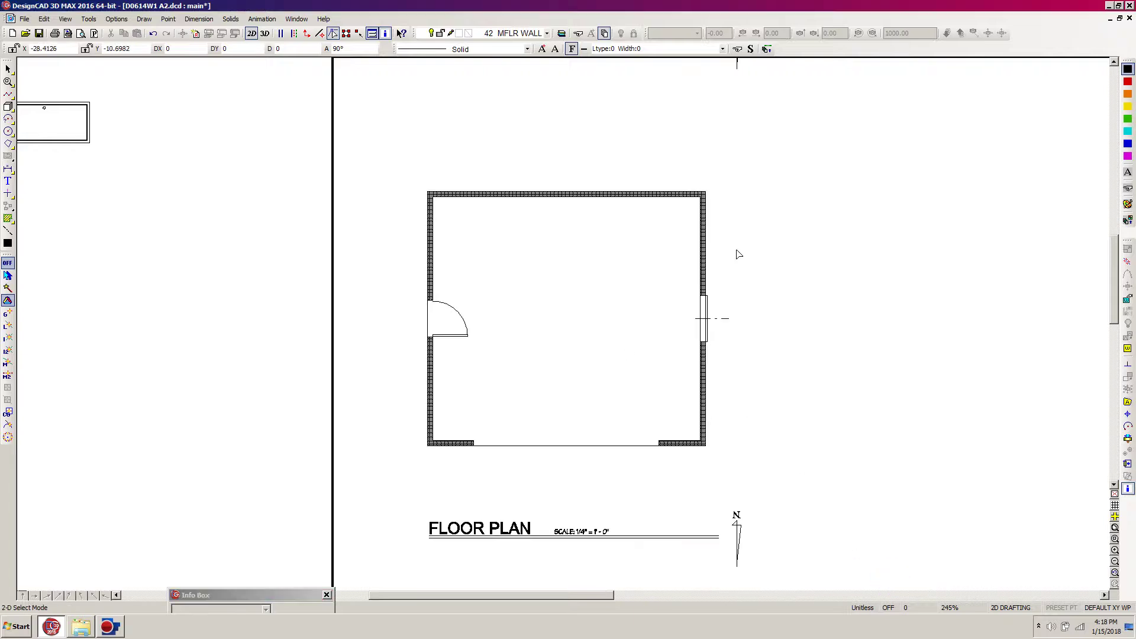
pyautogui.moveTo(806, 489); pyautogui.dragTo(253, 442)
pyautogui.click(260, 453)
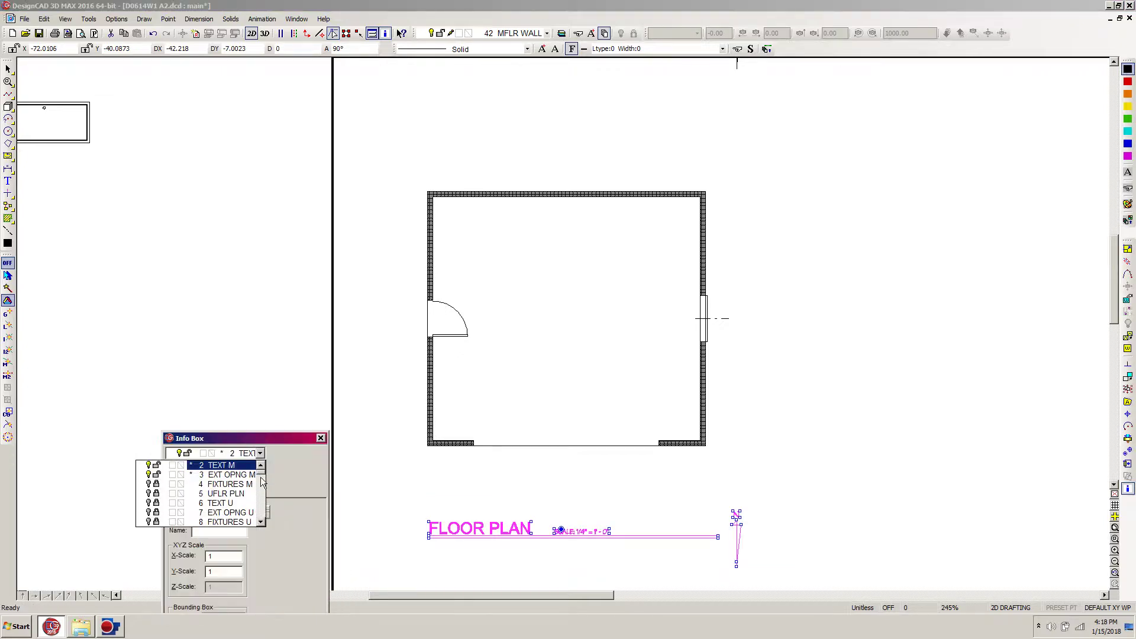
pyautogui.scroll(-9, 264, 483)
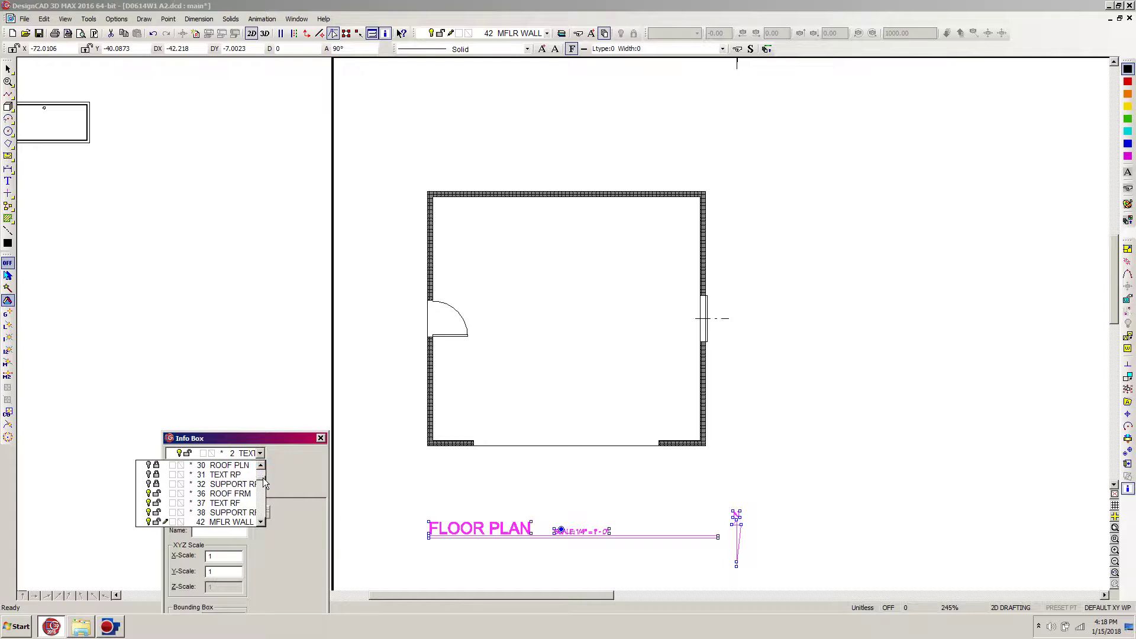
pyautogui.click(843, 432)
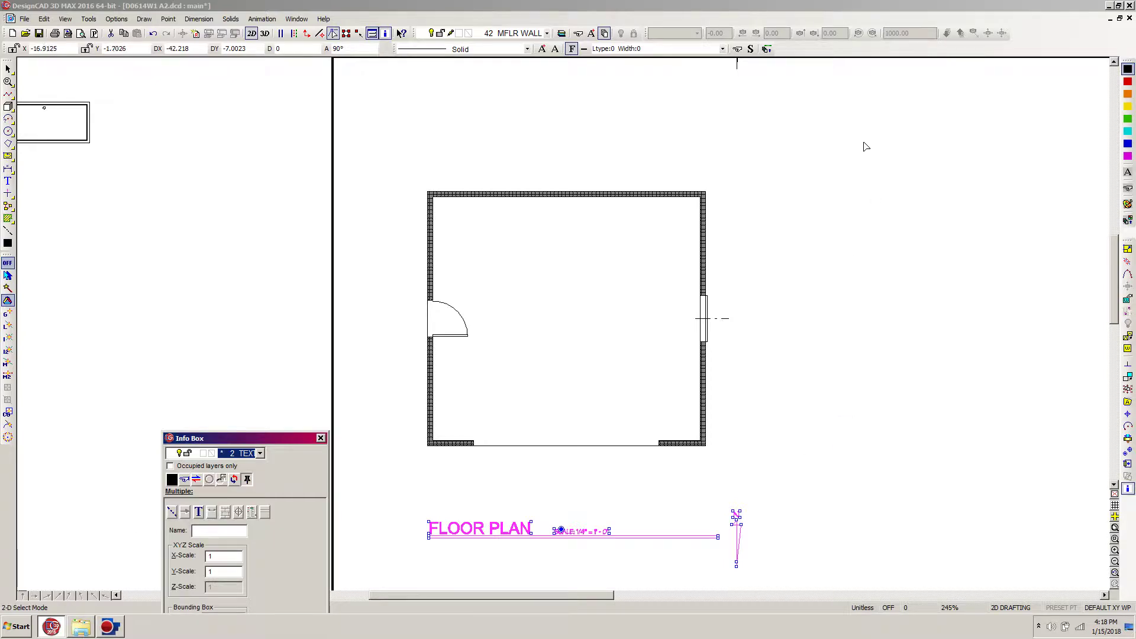
# - Assign the entire copied floor plan, including its title, scale note and north arrow, to layer 42 MFLR WALL BRACING
pyautogui.moveTo(859, 139); pyautogui.dragTo(354, 581)
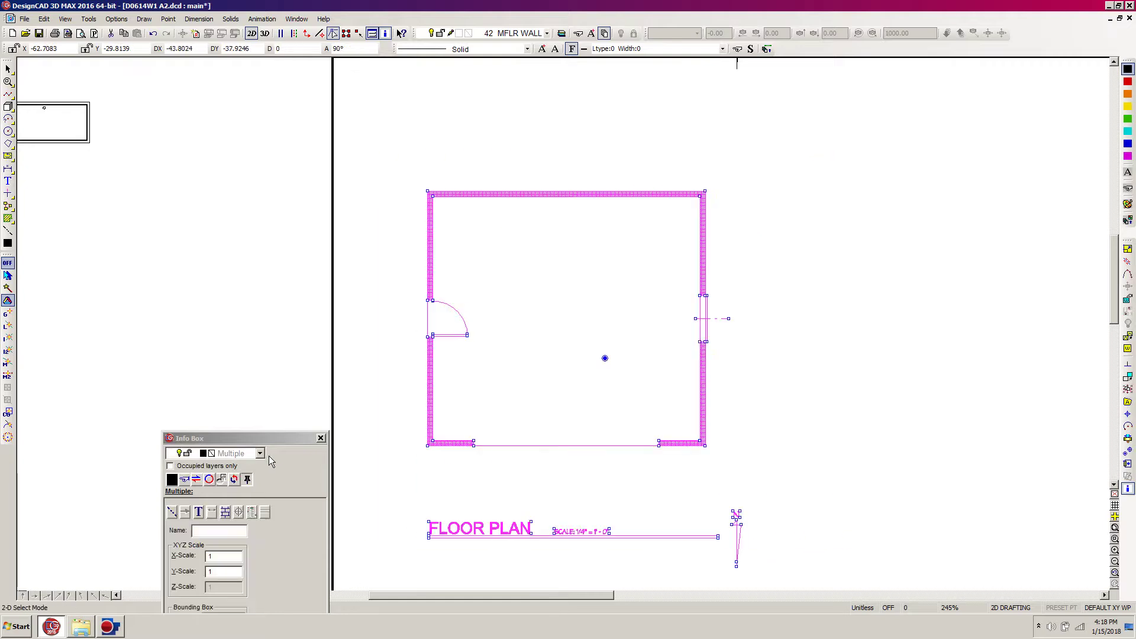
pyautogui.click(261, 454)
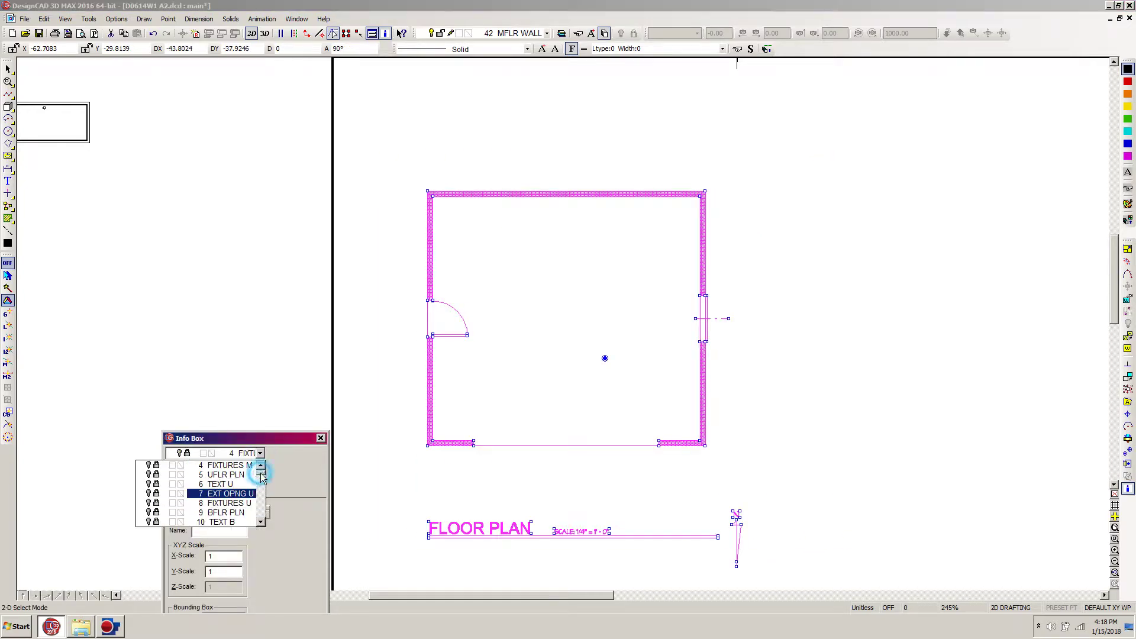
pyautogui.scroll(-7, 263, 483)
pyautogui.scroll(-3, 263, 483)
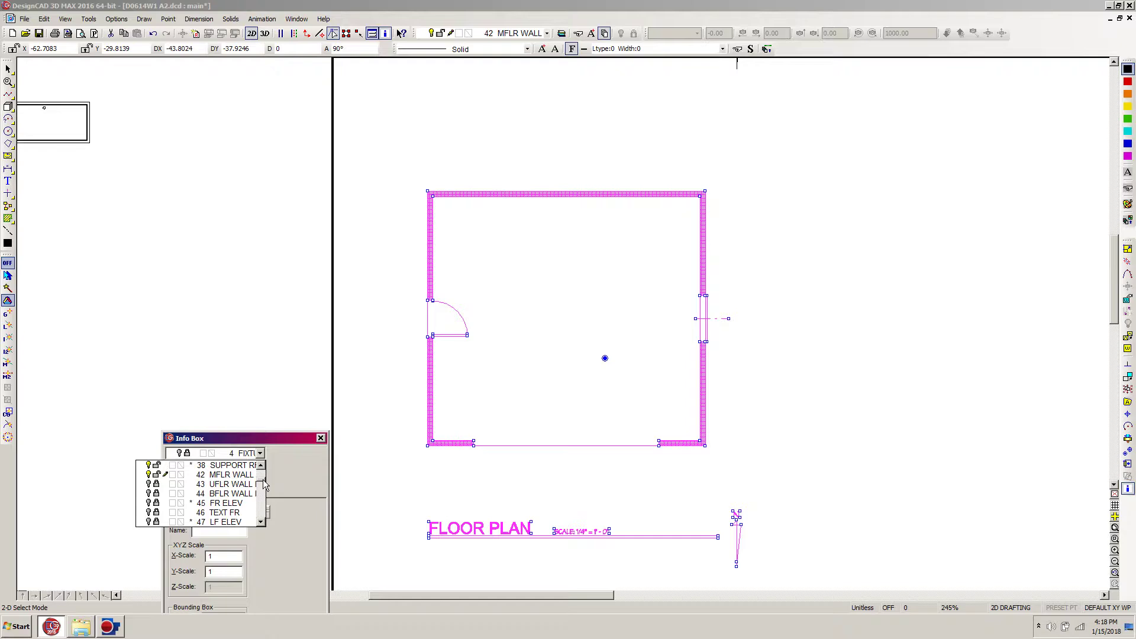
pyautogui.click(230, 475)
pyautogui.click(900, 426)
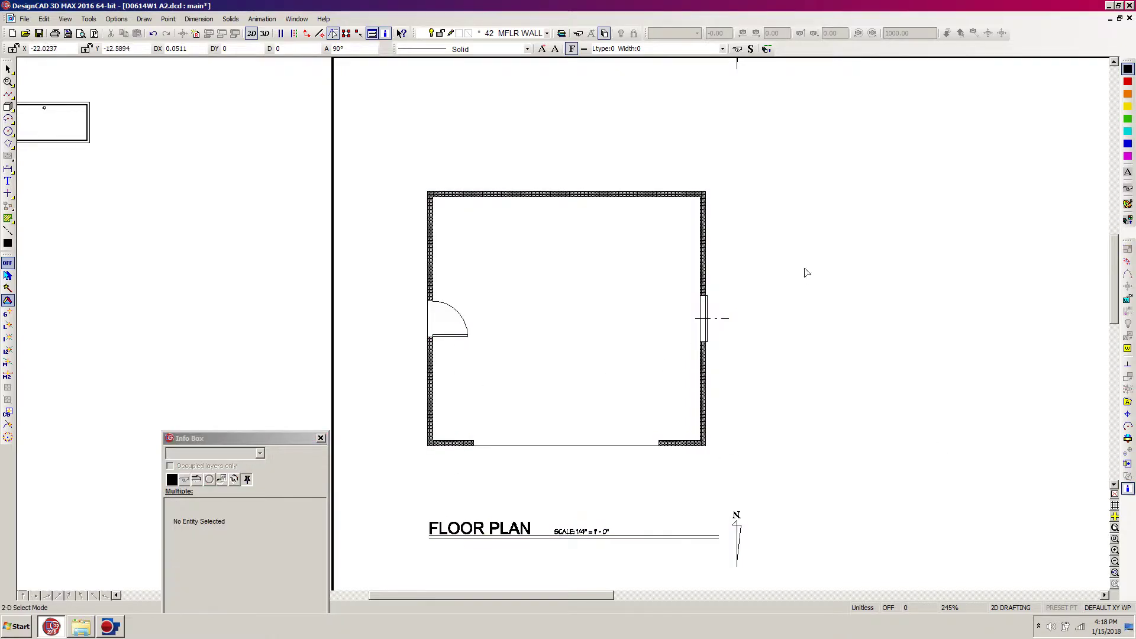
# - Delete all the wall hatching from the copied floor plan
pyautogui.press('z')
pyautogui.click(791, 170)
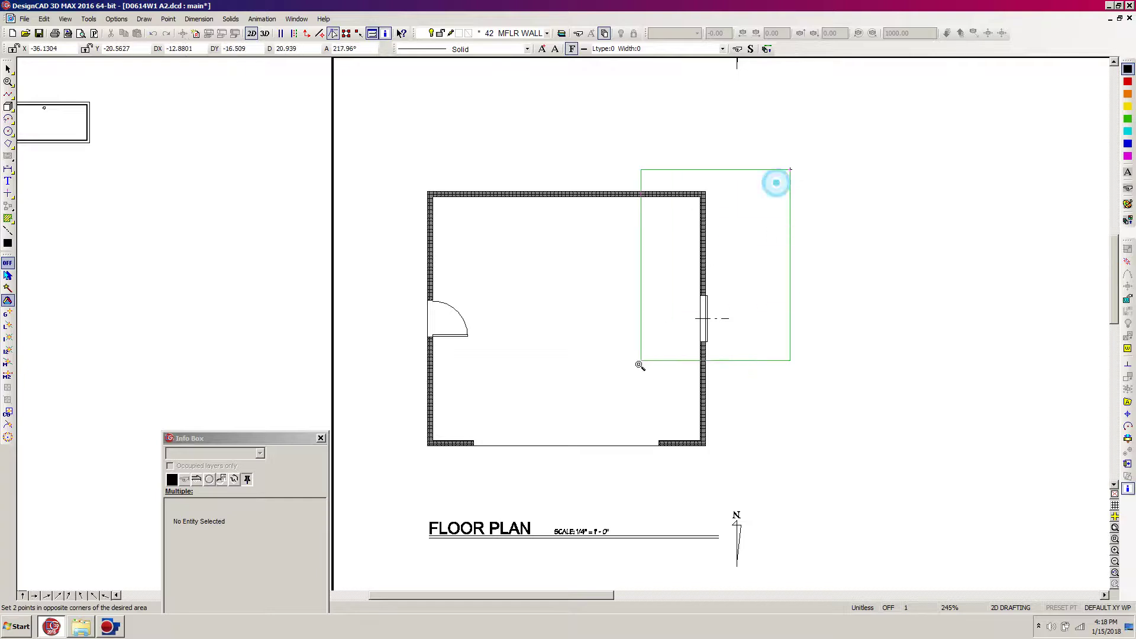
pyautogui.click(594, 455)
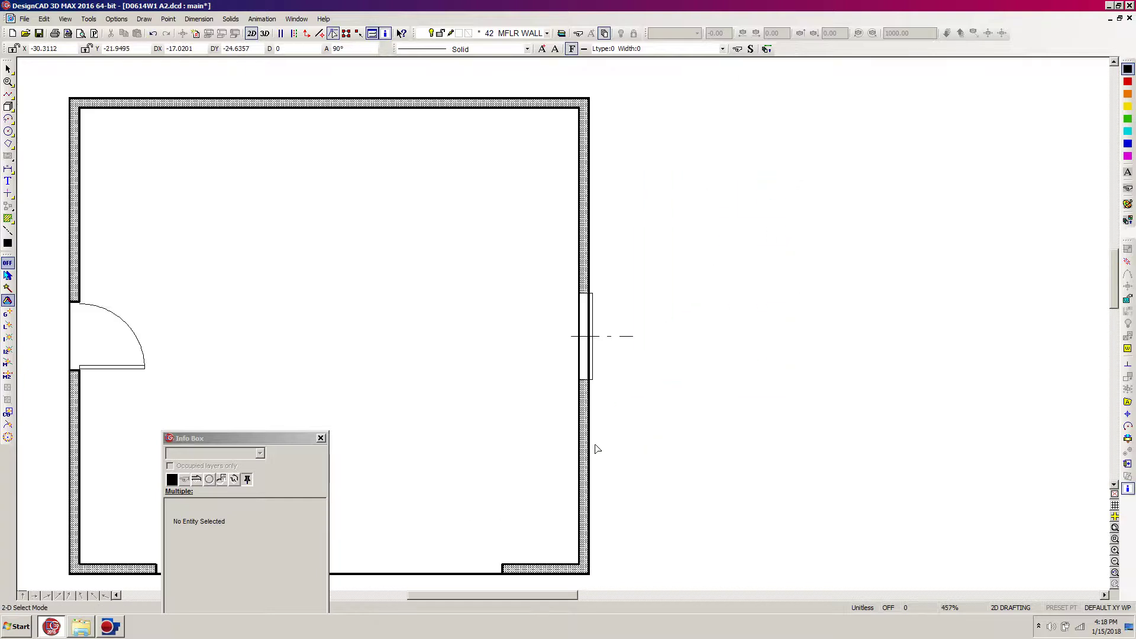
pyautogui.click(584, 278)
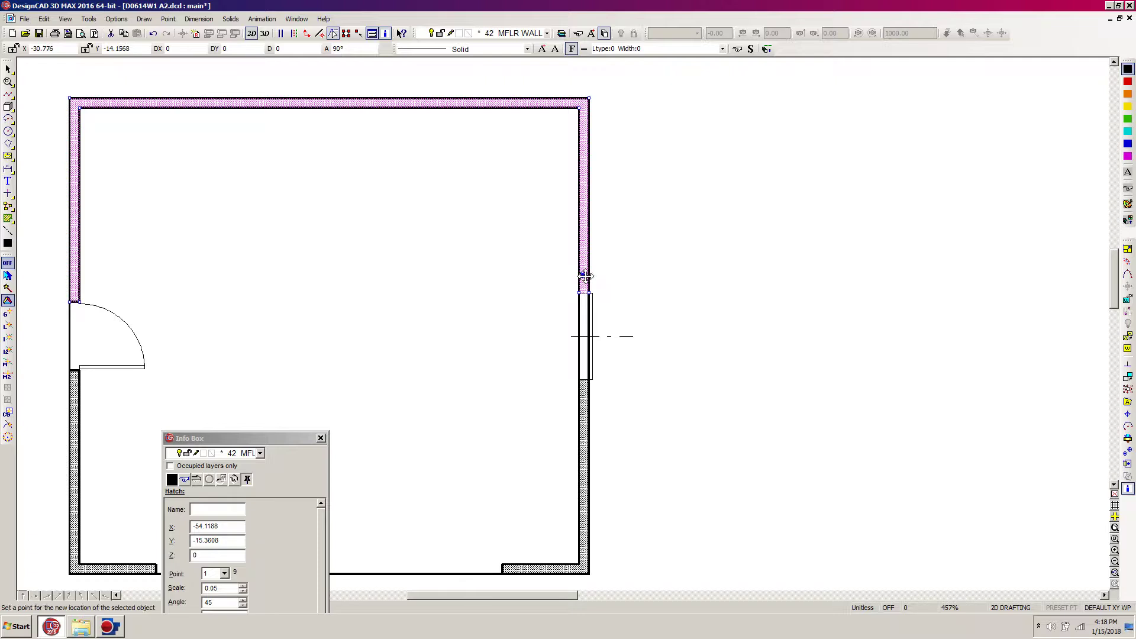
pyautogui.press('Delete')
pyautogui.click(583, 412)
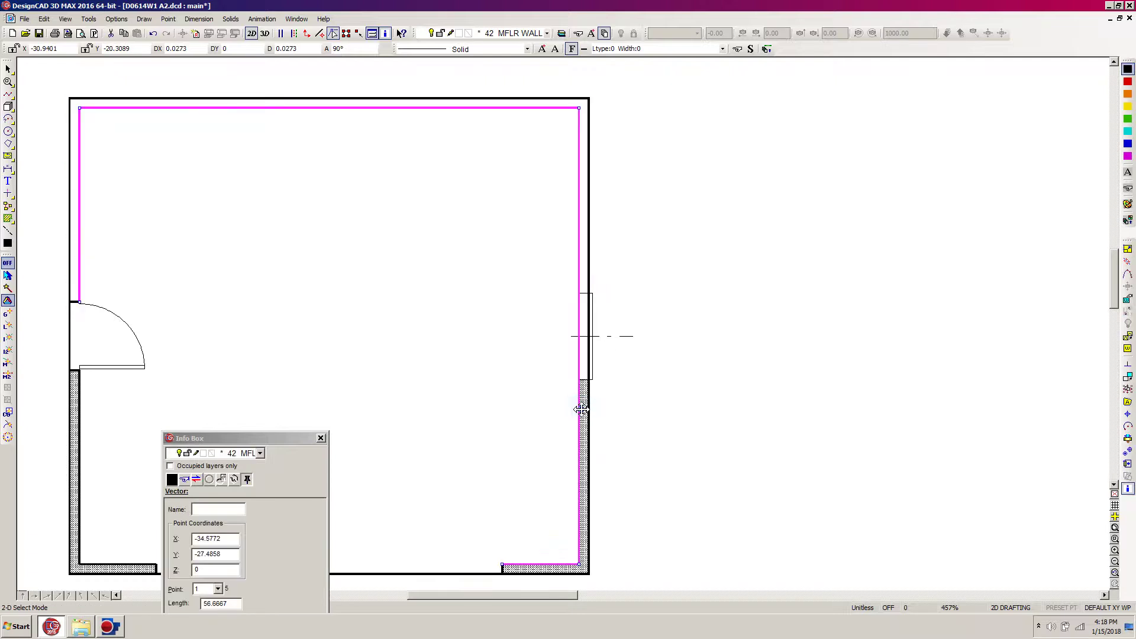
pyautogui.click(741, 439)
pyautogui.click(584, 424)
pyautogui.press('Delete')
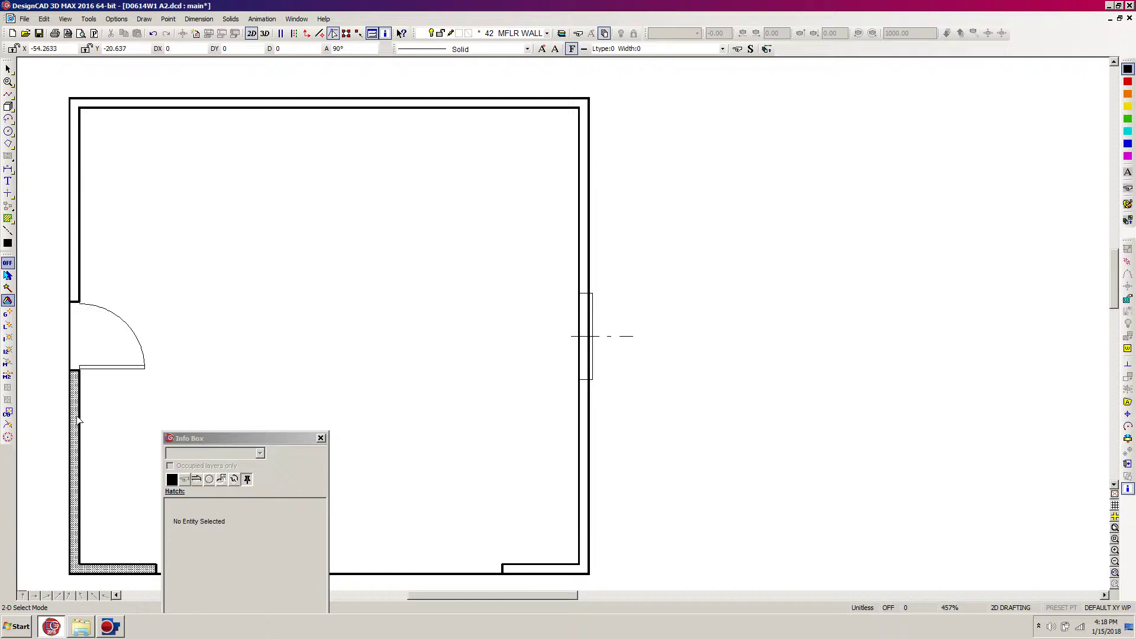
pyautogui.click(75, 422)
pyautogui.press('Delete')
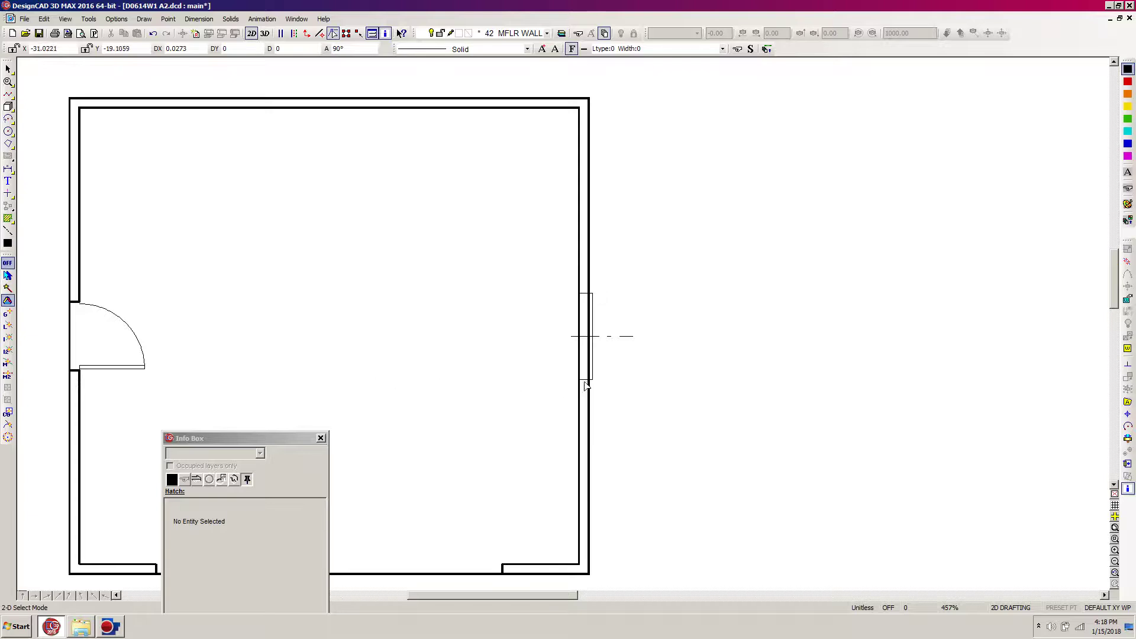
# - Delete the dashed centre line through the east wall window and move the Info Box clear of the plan
pyautogui.click(631, 336)
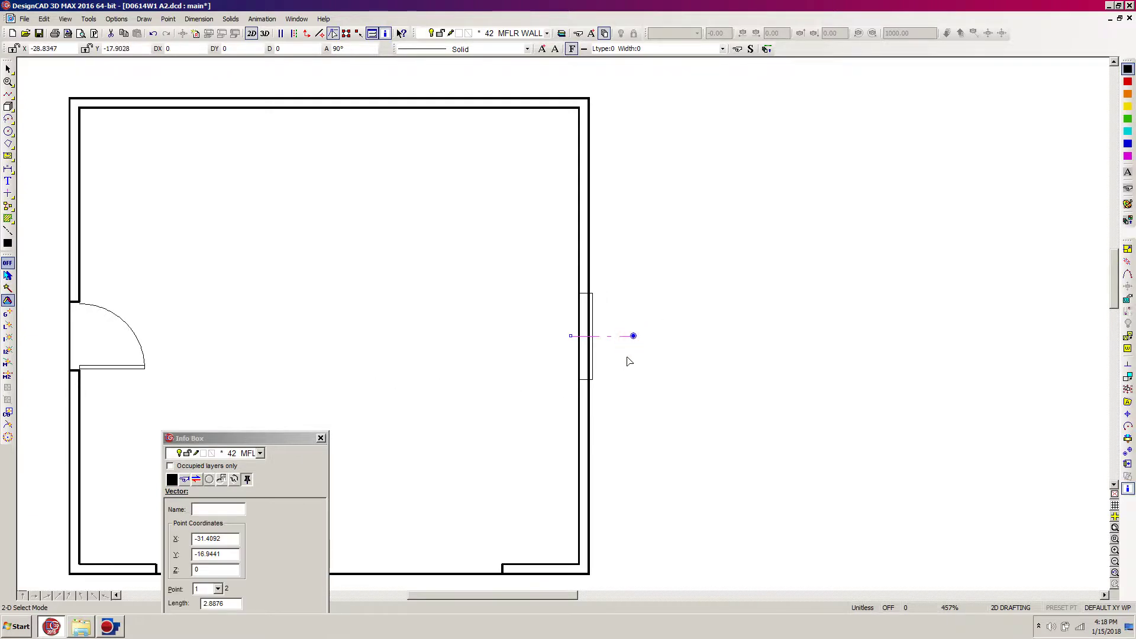
pyautogui.press('Delete')
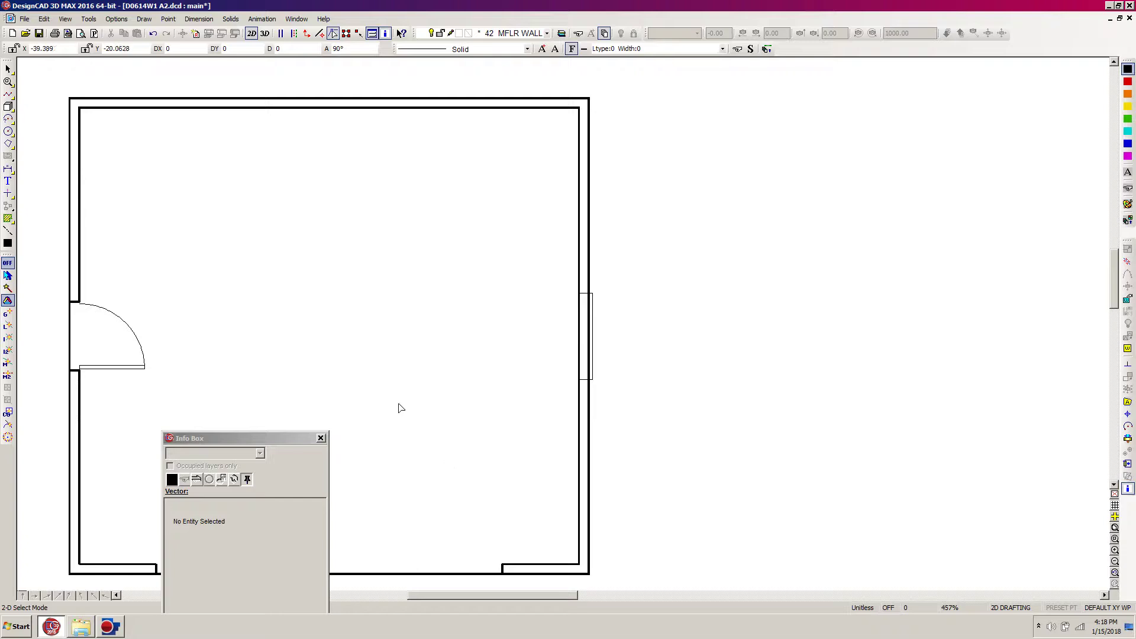
pyautogui.moveTo(268, 438); pyautogui.dragTo(296, 609)
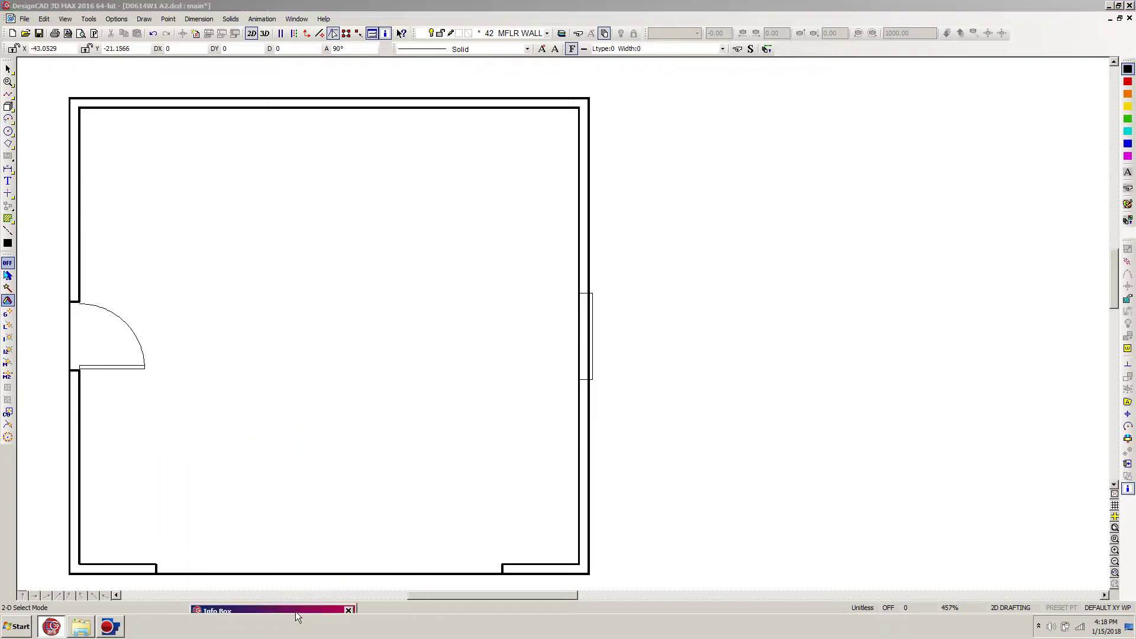
pyautogui.click(826, 367)
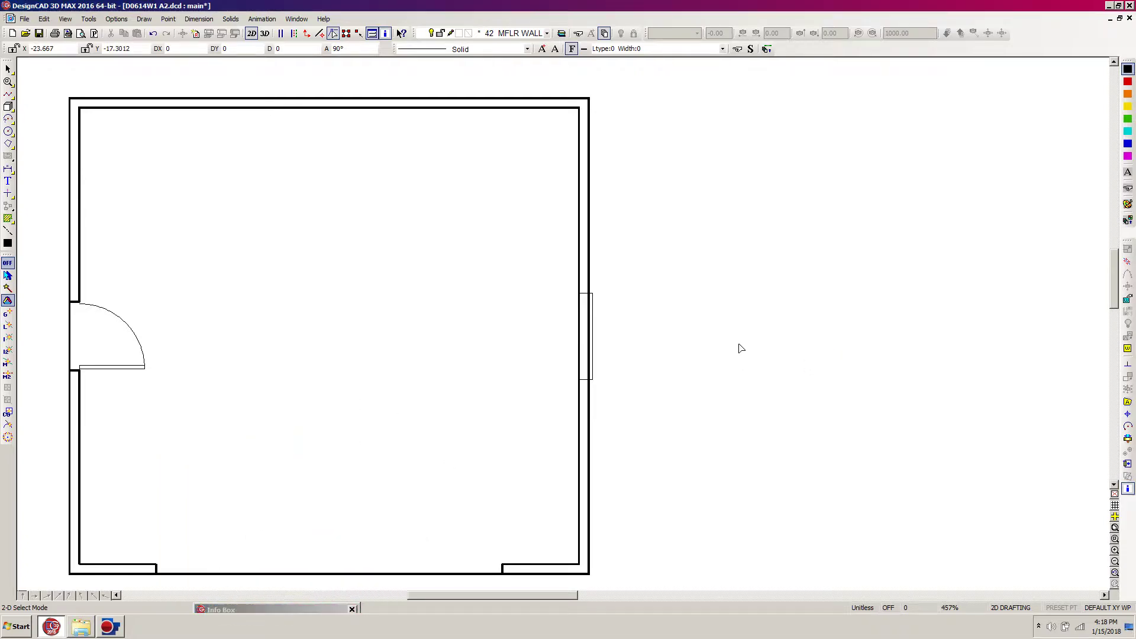
# - Draw a red V-shaped spacing line from the end of the FLOOR PLAN title to the start of the scale note
pyautogui.scroll(-2, 566, 328)
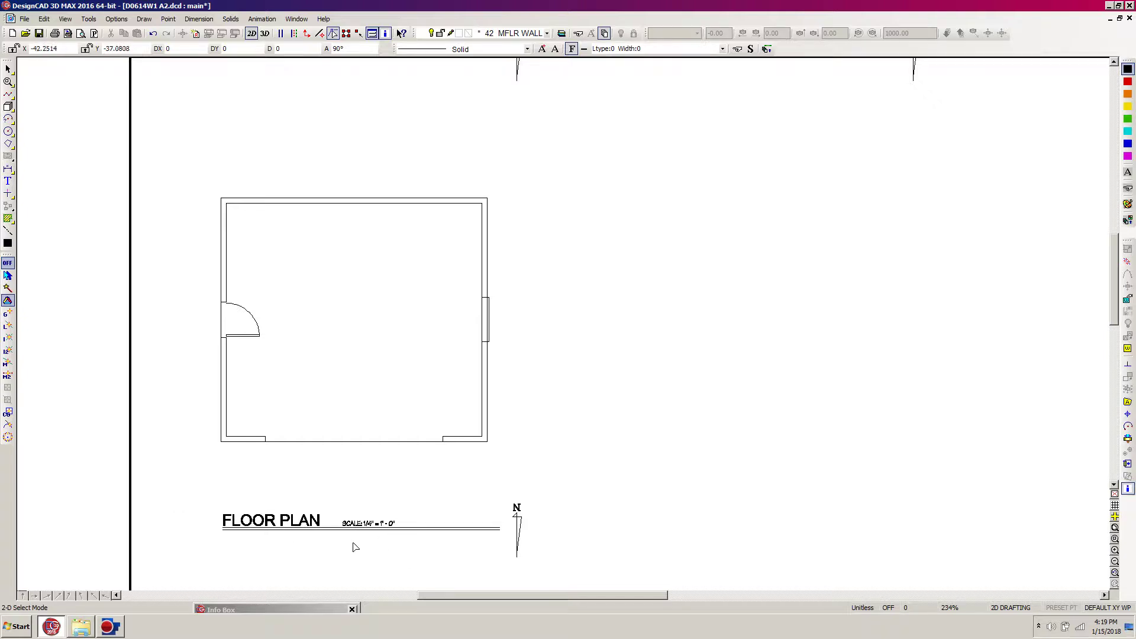
pyautogui.press('l')
pyautogui.click(319, 525)
pyautogui.click(333, 578)
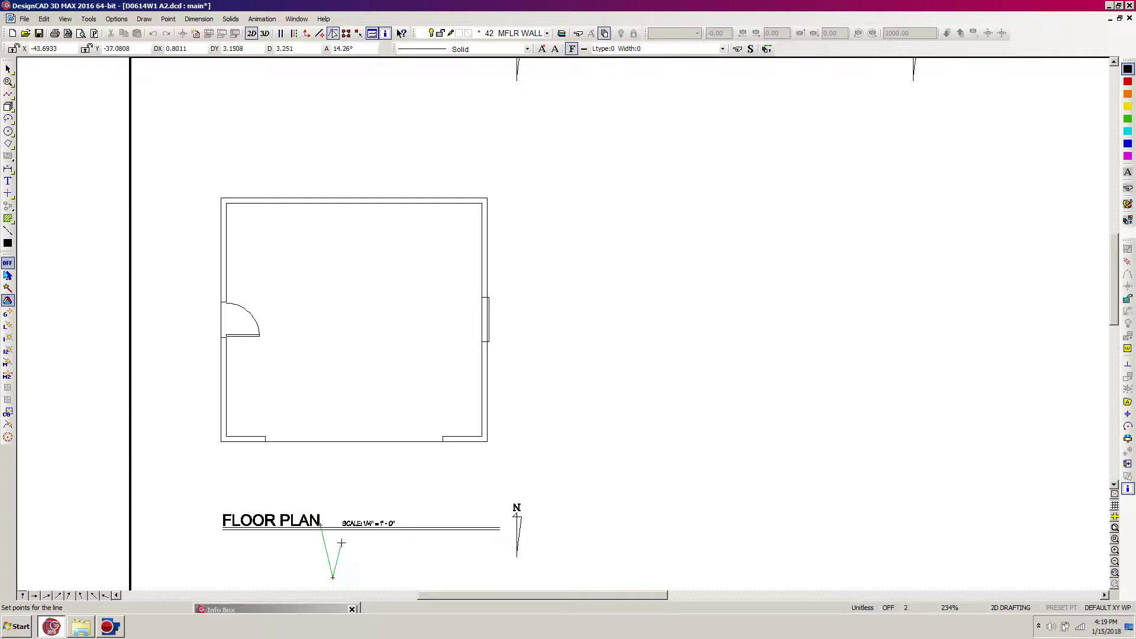
pyautogui.click(342, 524)
pyautogui.press('Escape')
pyautogui.click(1128, 82)
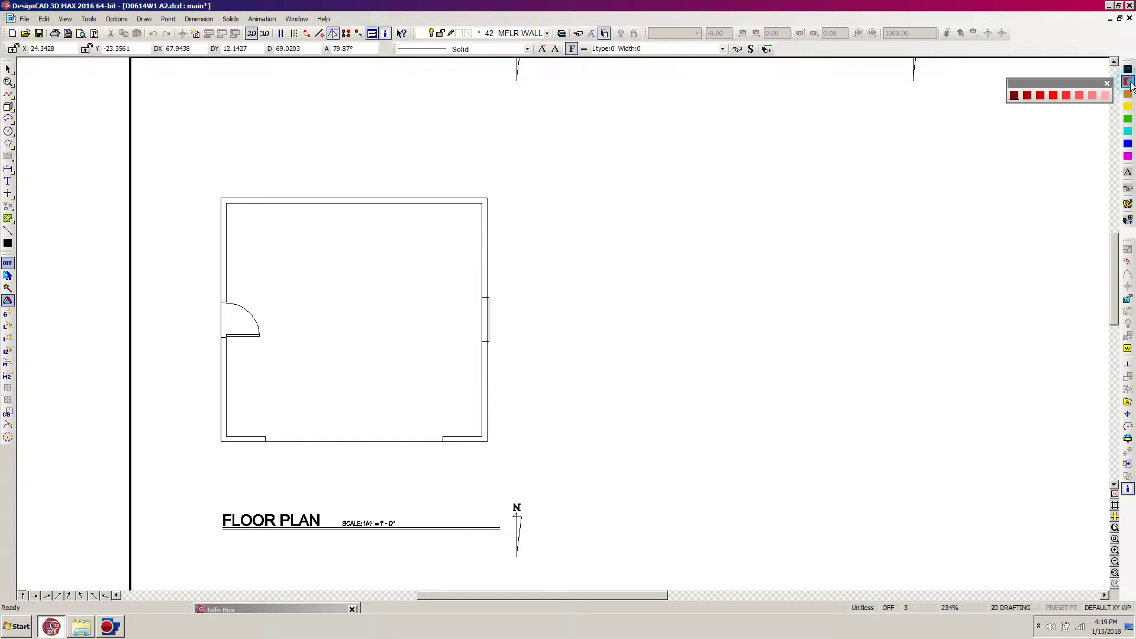
pyautogui.click(1058, 94)
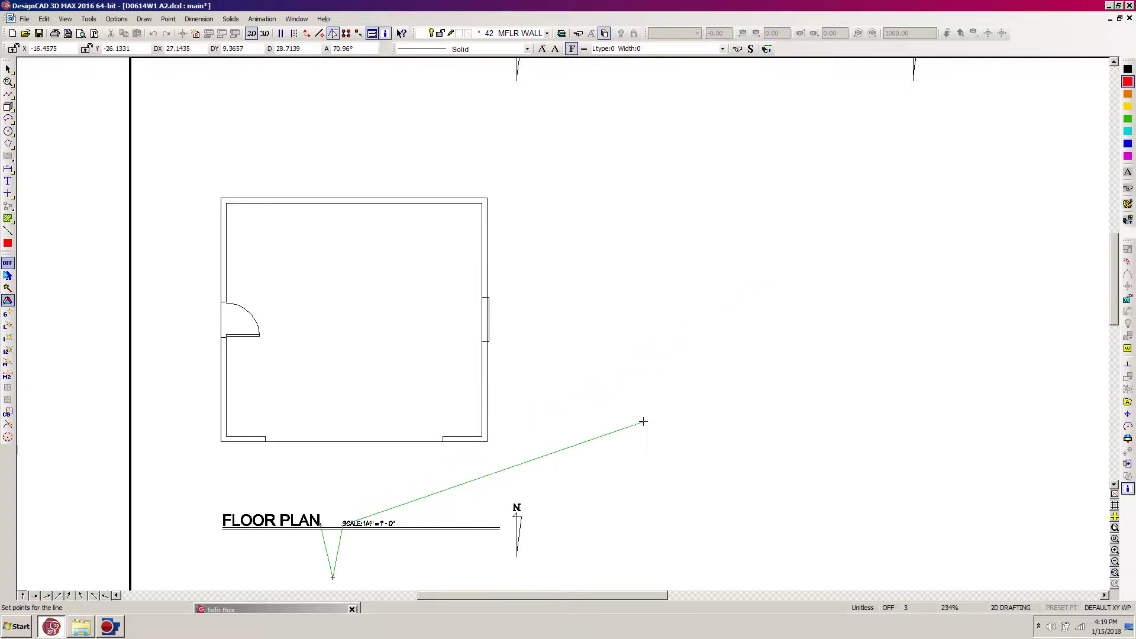
pyautogui.press('Return')
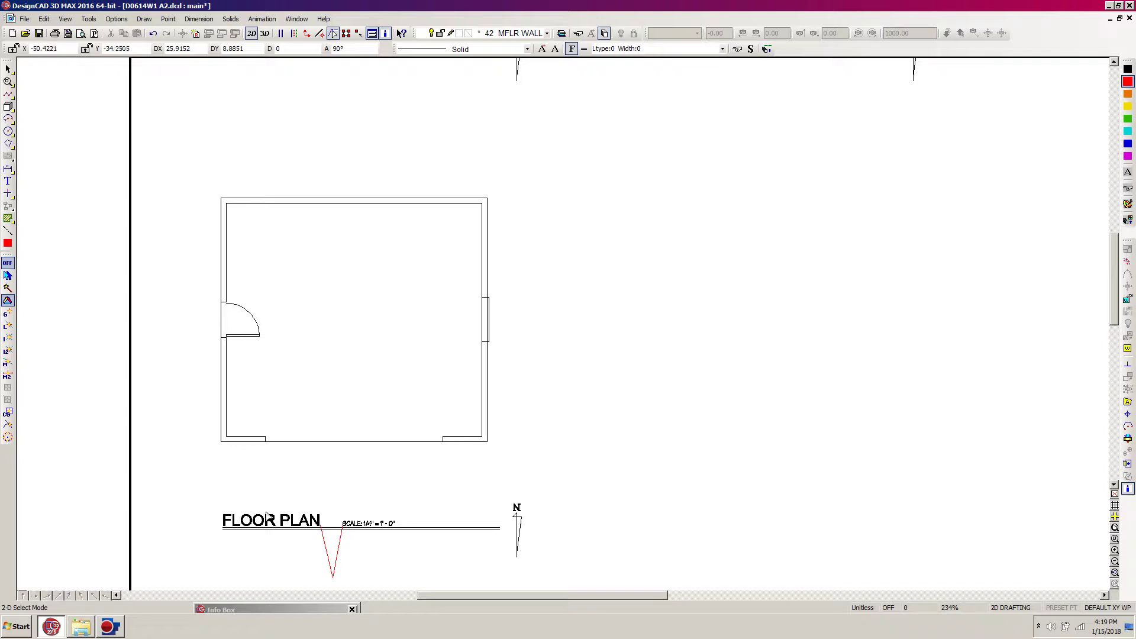
# - Change the copied plan's title text to WALL BRACING PLAN
pyautogui.click(227, 517)
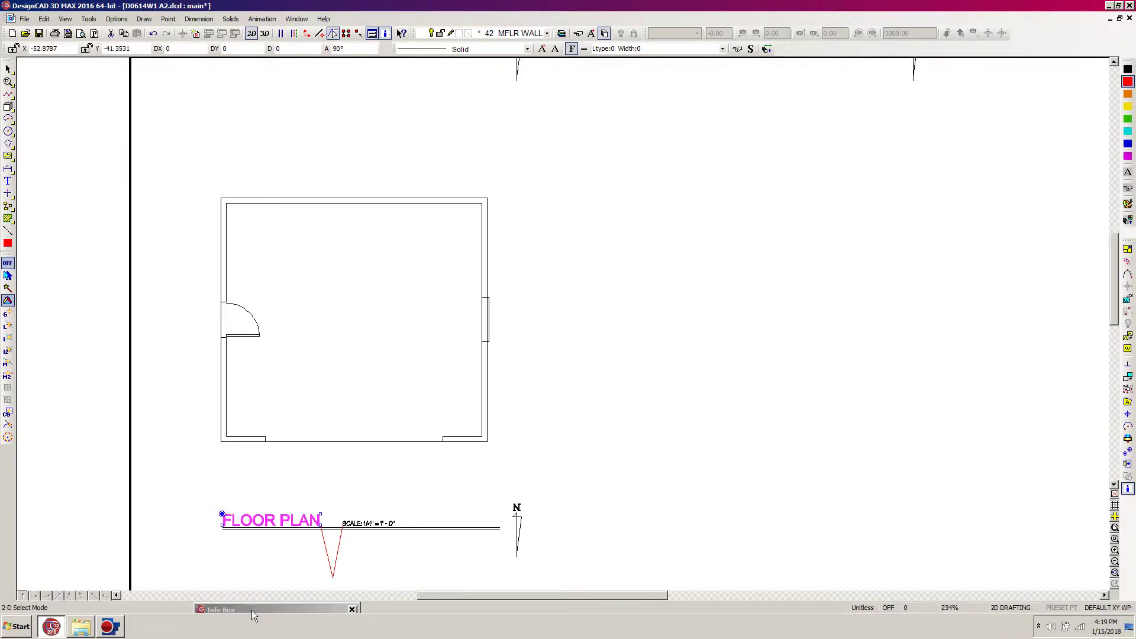
pyautogui.click(282, 607)
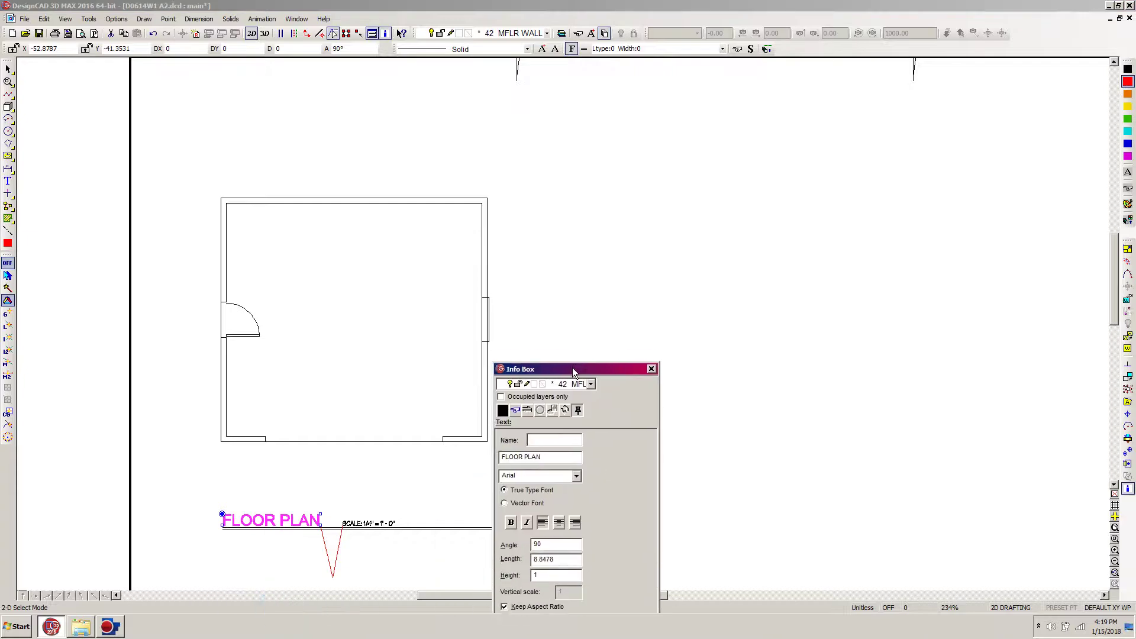
pyautogui.moveTo(519, 445); pyautogui.dragTo(471, 463)
pyautogui.write('WALL BRACING')
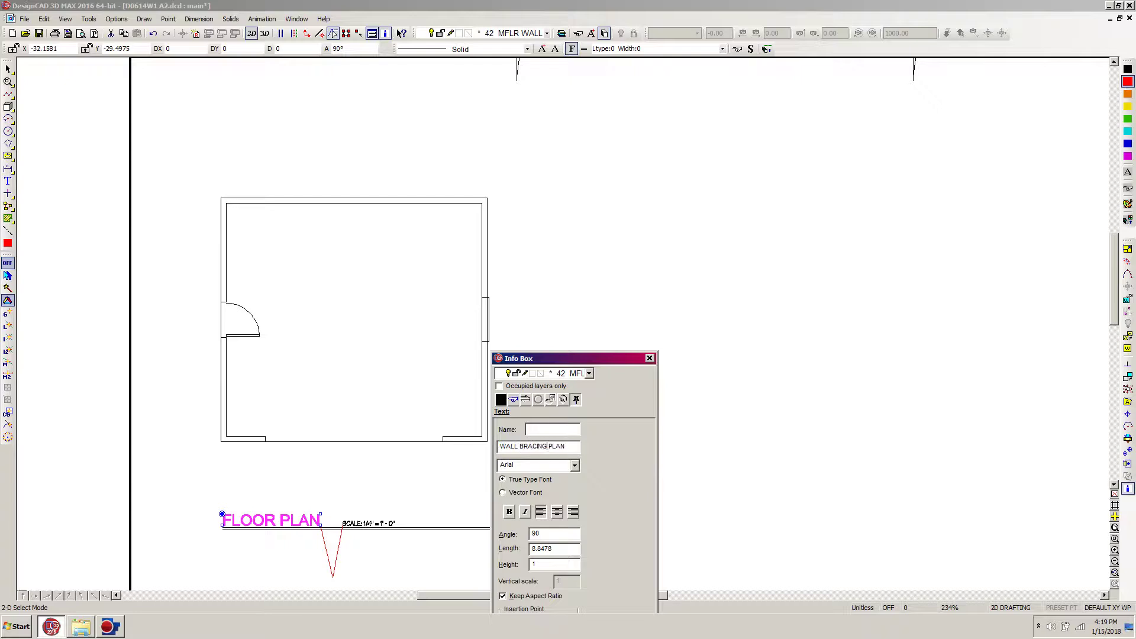
pyautogui.press('Tab')
pyautogui.moveTo(574, 358); pyautogui.dragTo(194, 569)
pyautogui.click(796, 456)
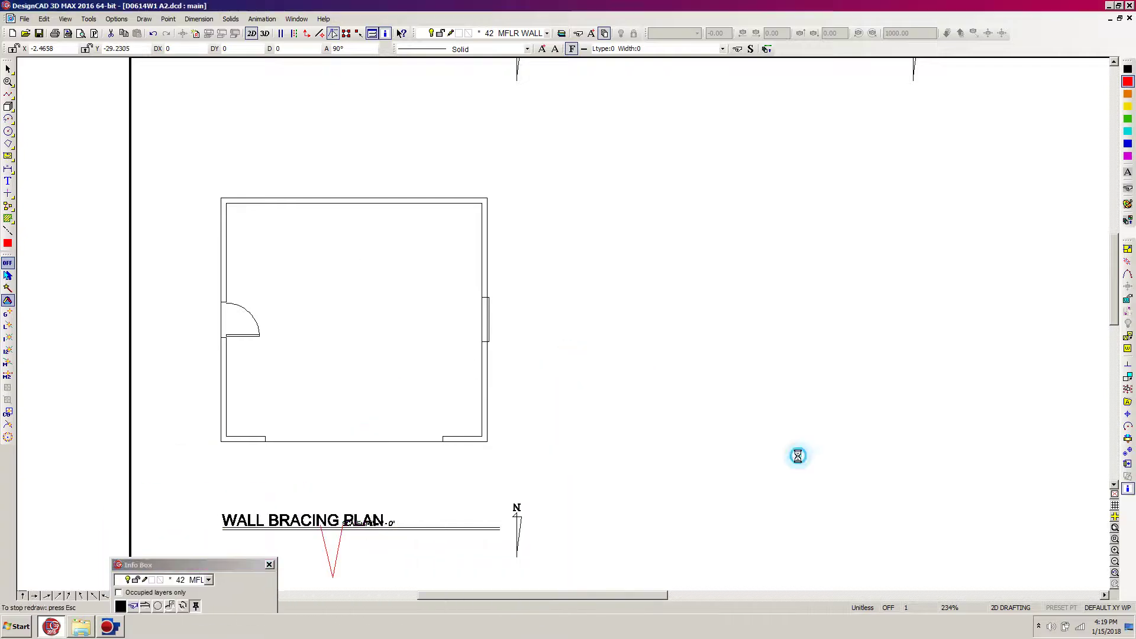
# - Move the scale note together with the red spacing line so the line starts at the end of the WALL BRACING PLAN title
pyautogui.click(320, 527)
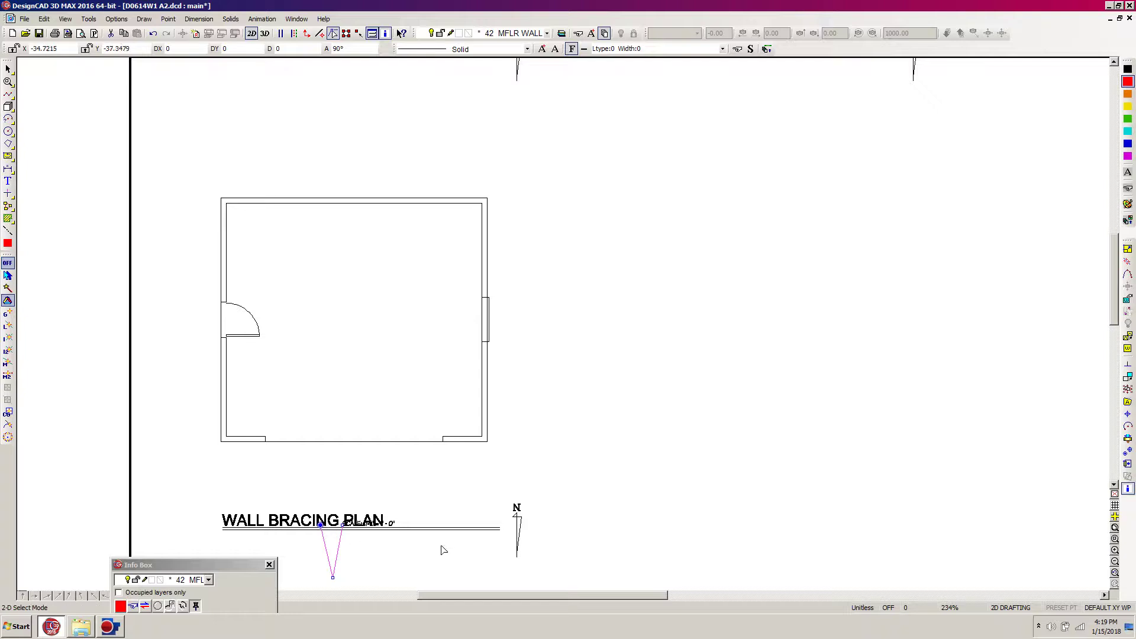
pyautogui.click(395, 521)
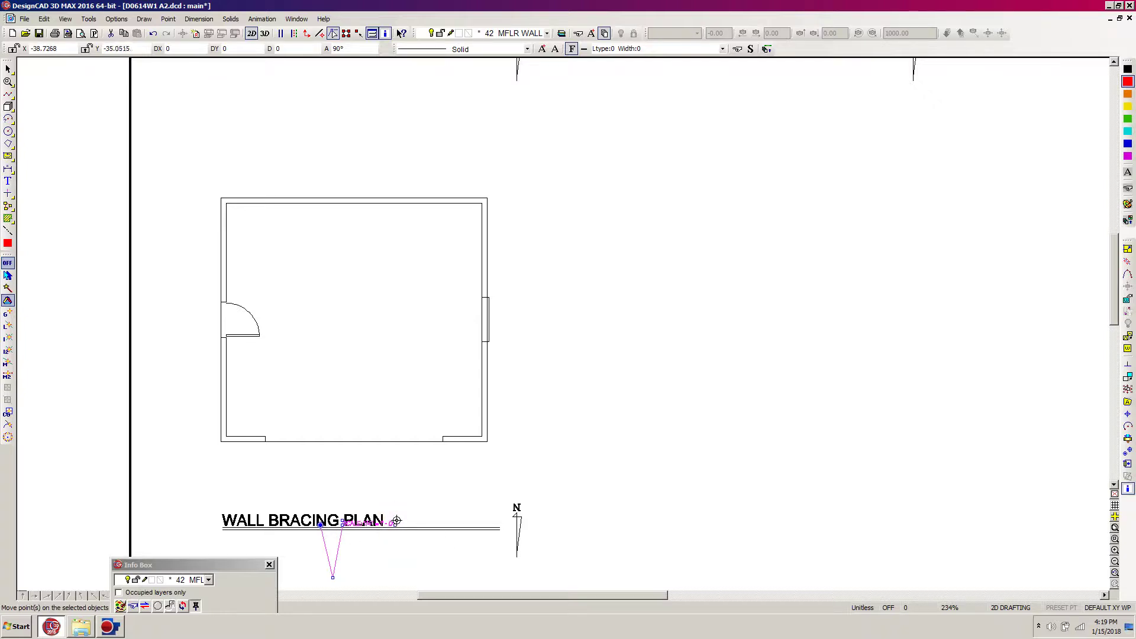
pyautogui.press('m')
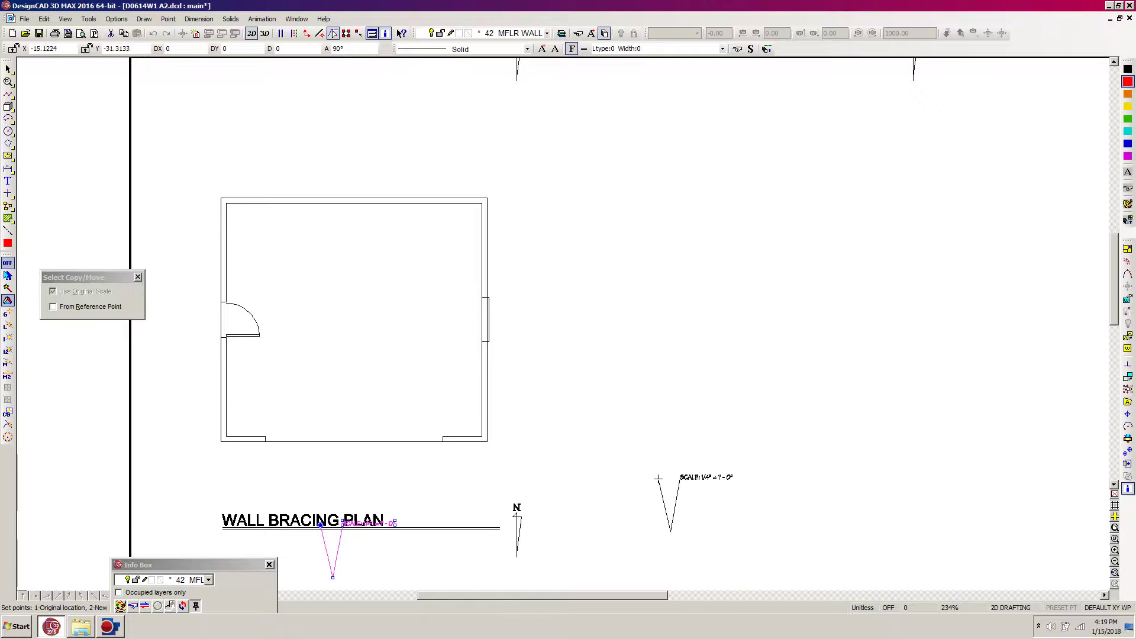
pyautogui.click(654, 478)
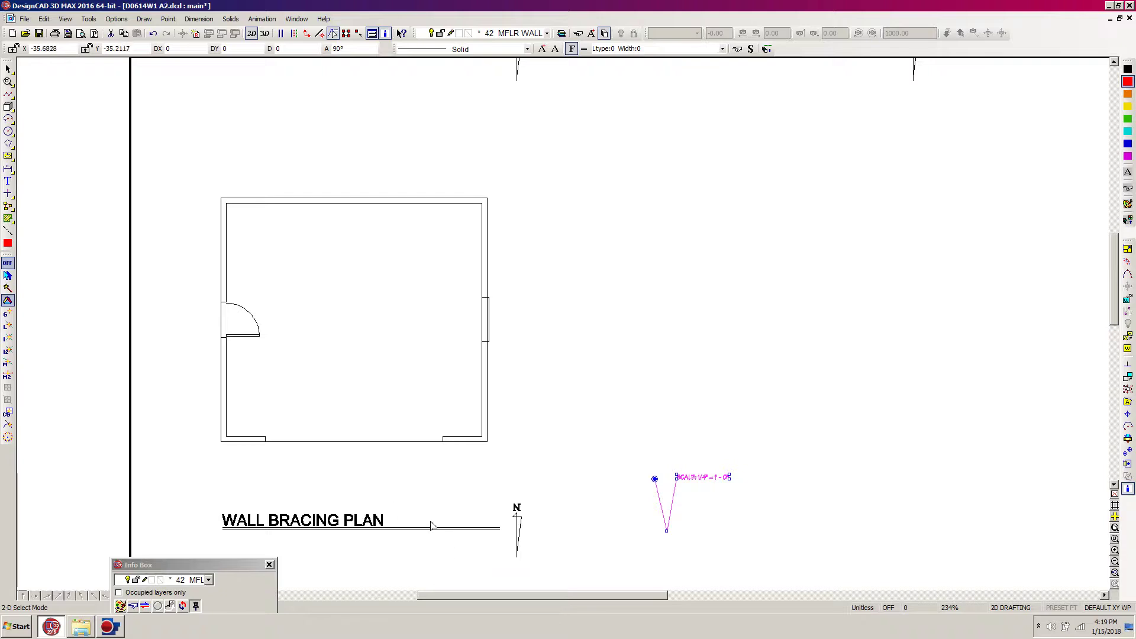
pyautogui.press('m')
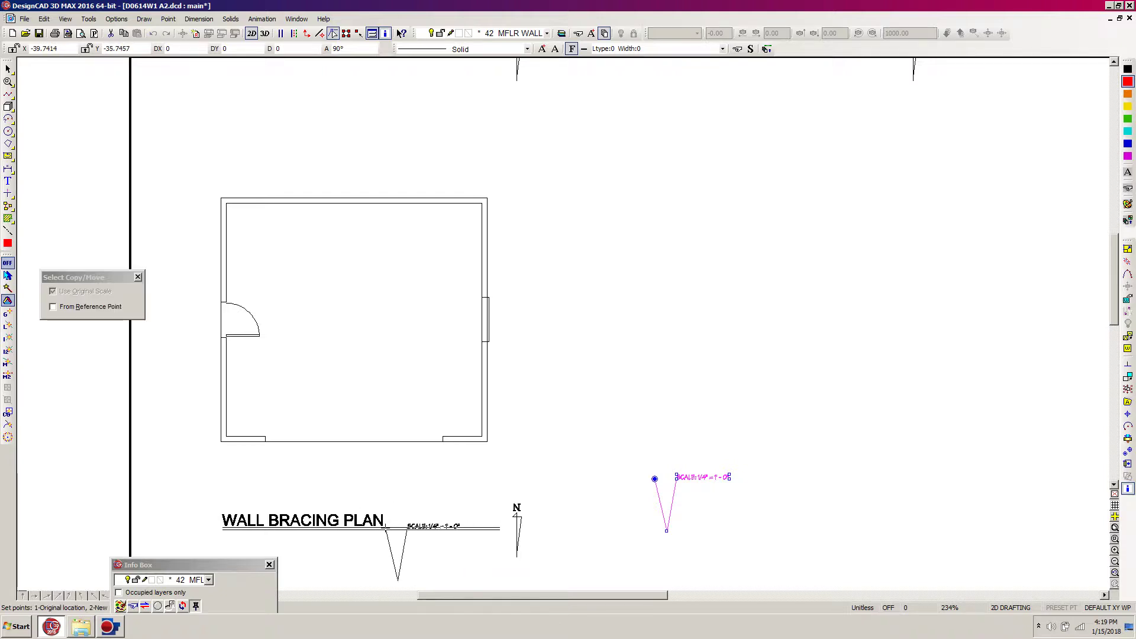
pyautogui.click(384, 525)
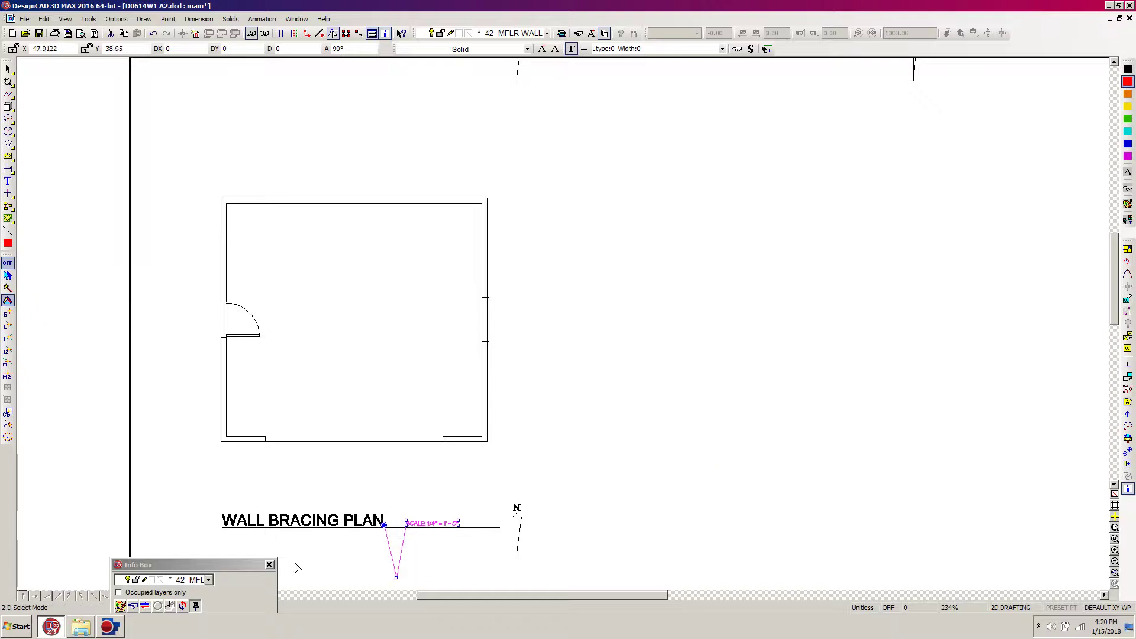
# - Delete the red V-shaped spacing line below the WALL BRACING PLAN title
pyautogui.click(400, 560)
pyautogui.click(395, 577)
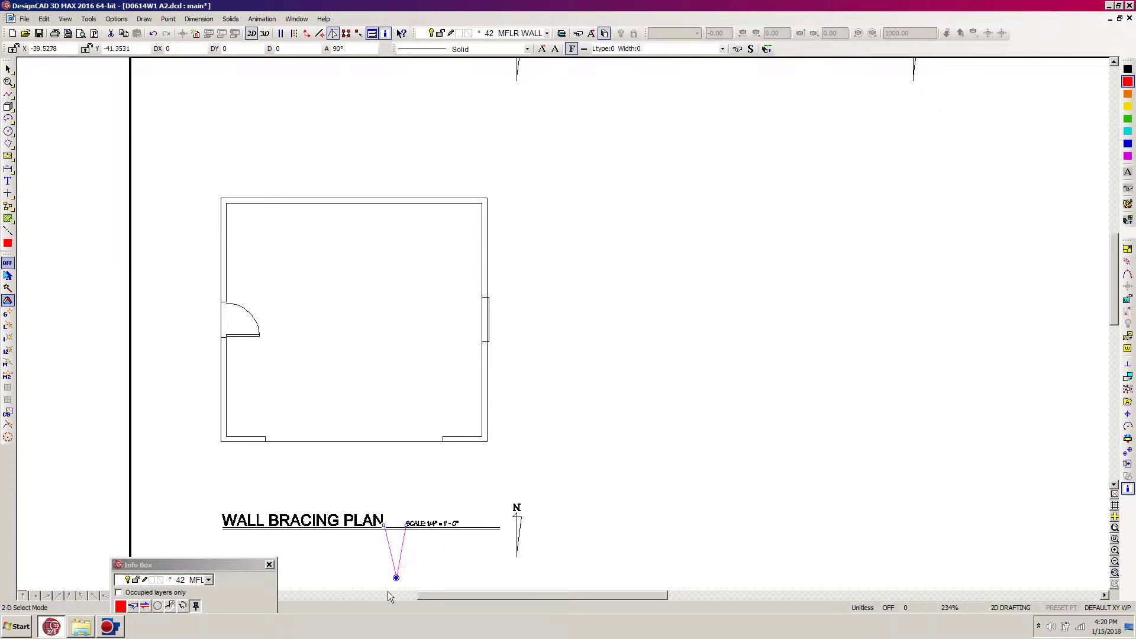
pyautogui.press('Delete')
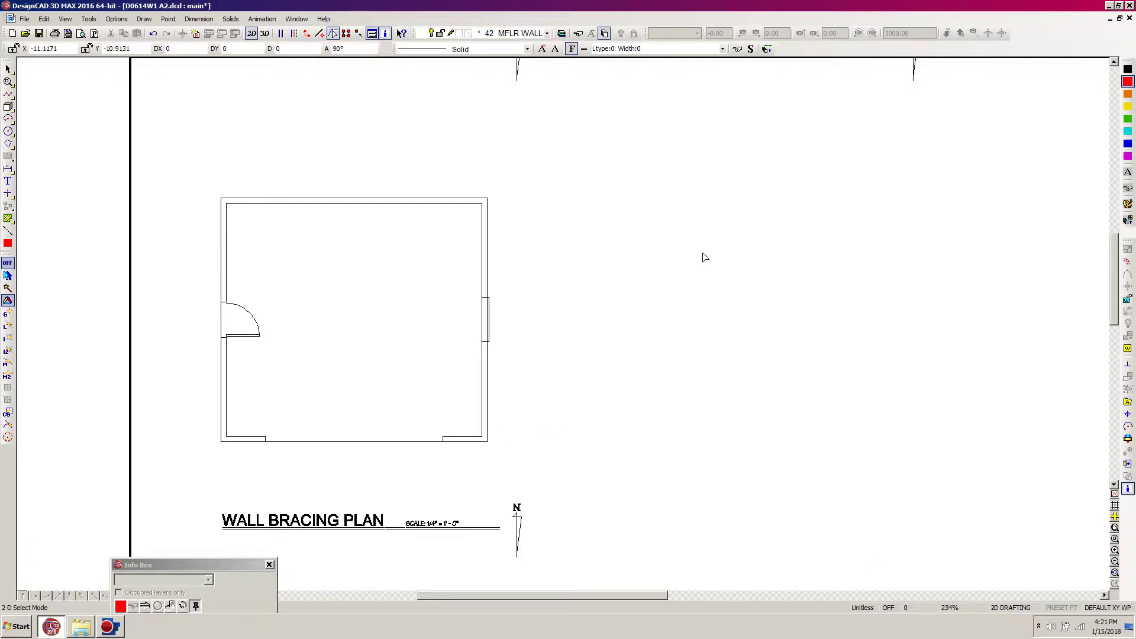
# - Load the symbol WALL BRACE GRID-25.dcd from the Sym folder at original scale and place it east of the wall bracing plan
pyautogui.press('s')
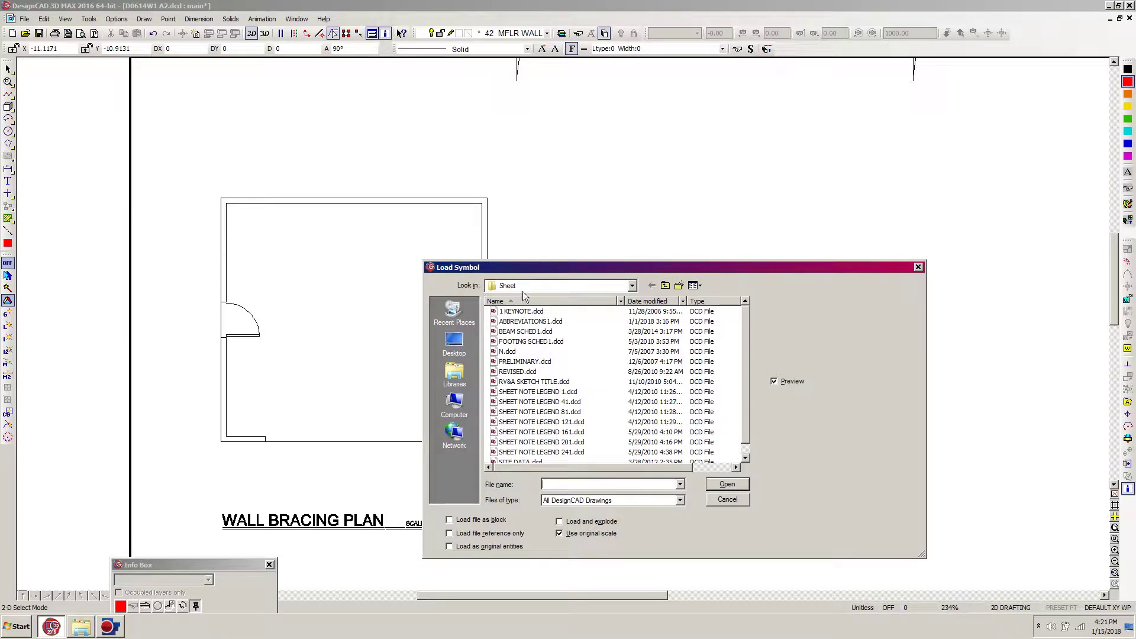
pyautogui.click(666, 286)
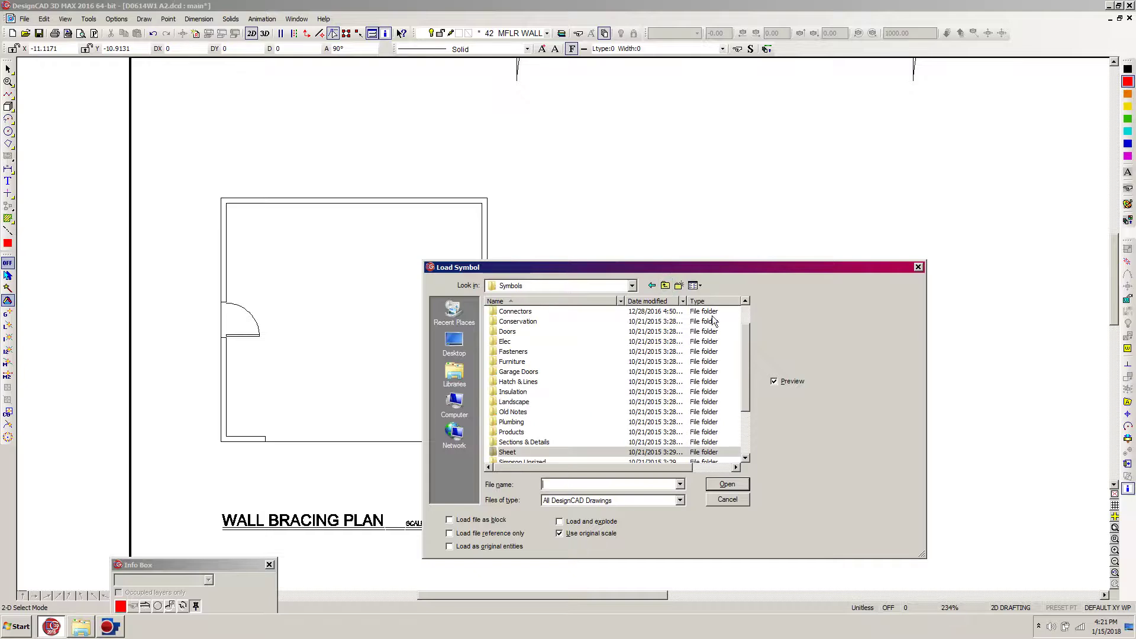
pyautogui.moveTo(747, 331); pyautogui.dragTo(755, 375)
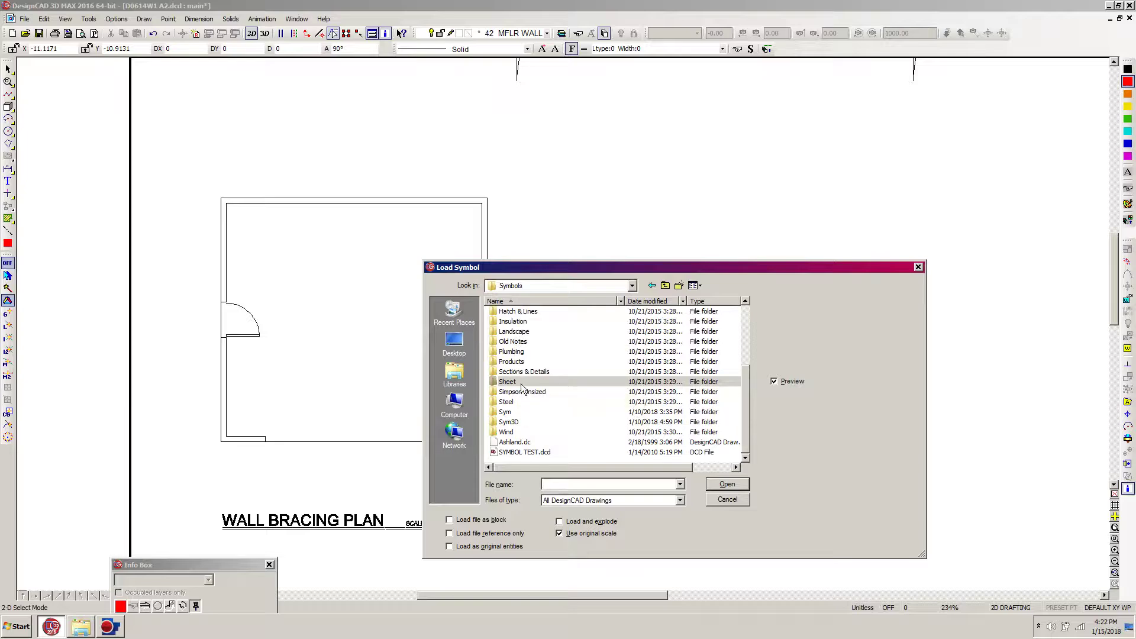
pyautogui.doubleClick(503, 412)
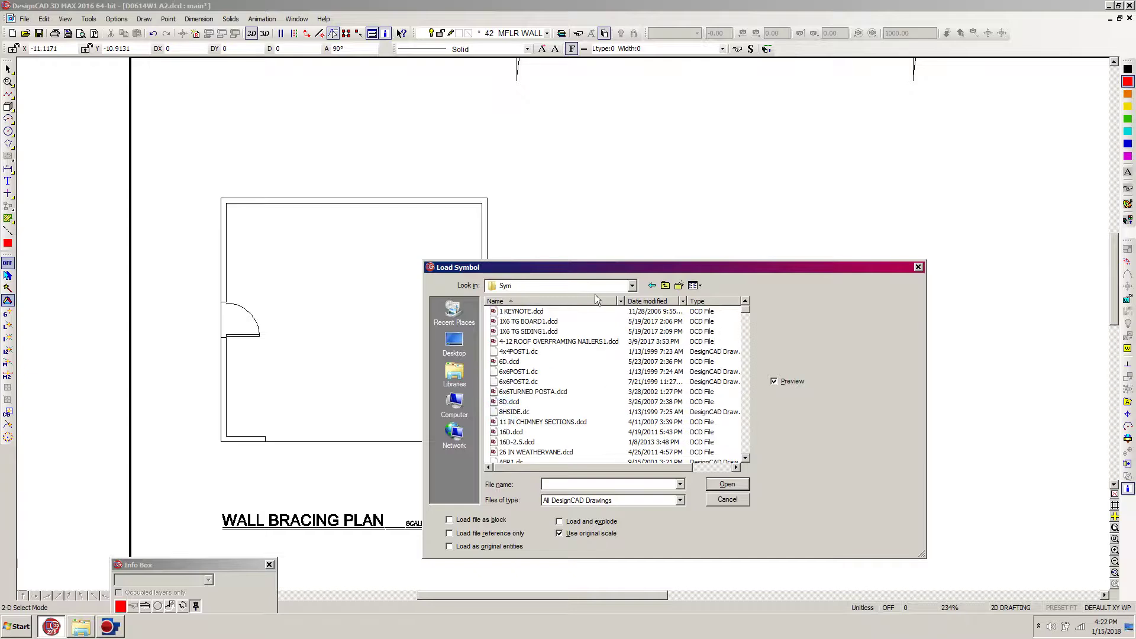
pyautogui.click(570, 300)
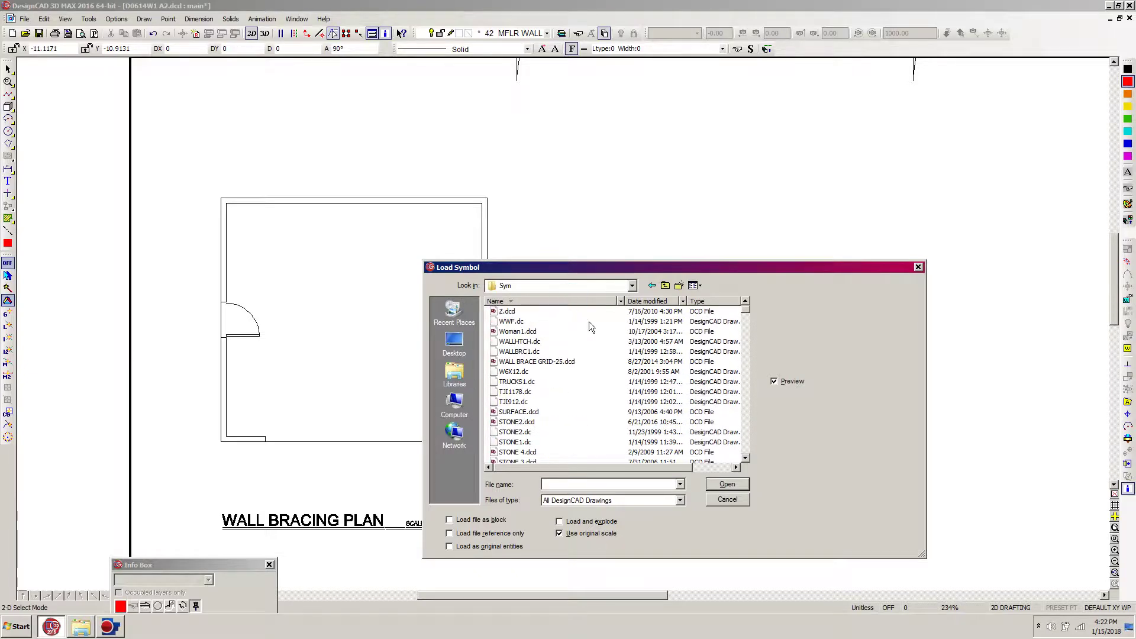
pyautogui.click(553, 302)
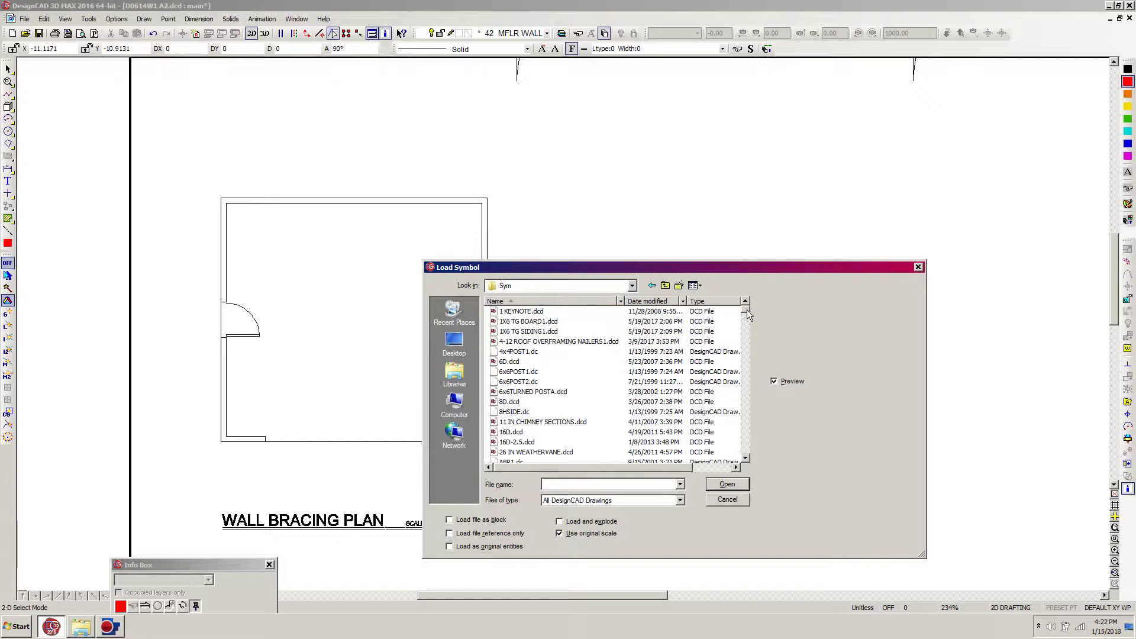
pyautogui.moveTo(749, 315); pyautogui.dragTo(749, 456)
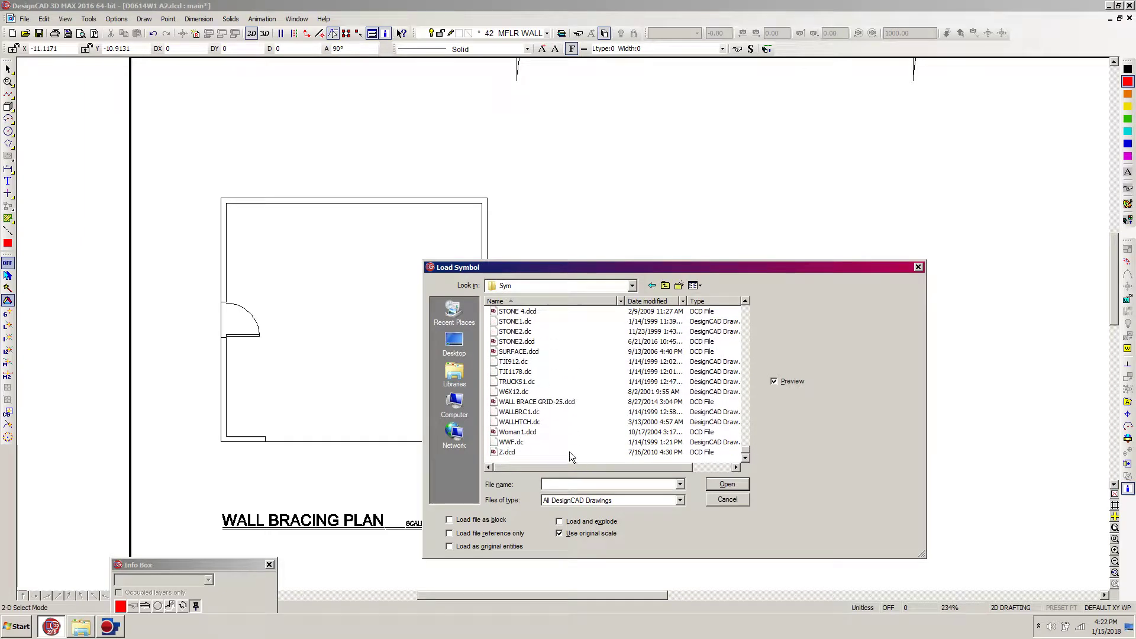
pyautogui.doubleClick(541, 402)
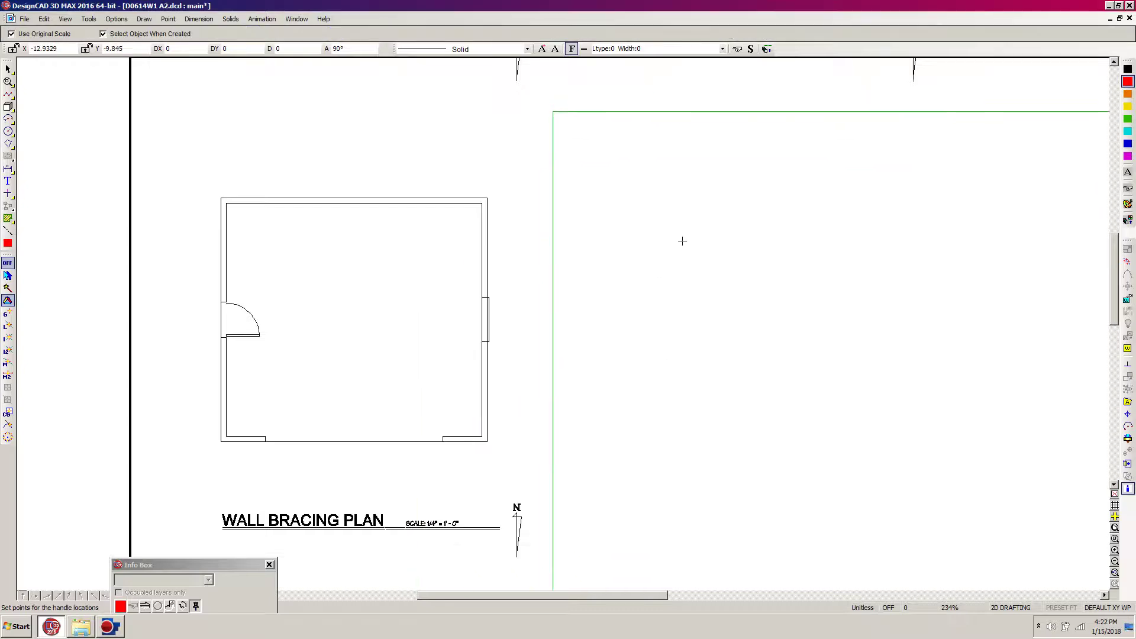
pyautogui.click(662, 228)
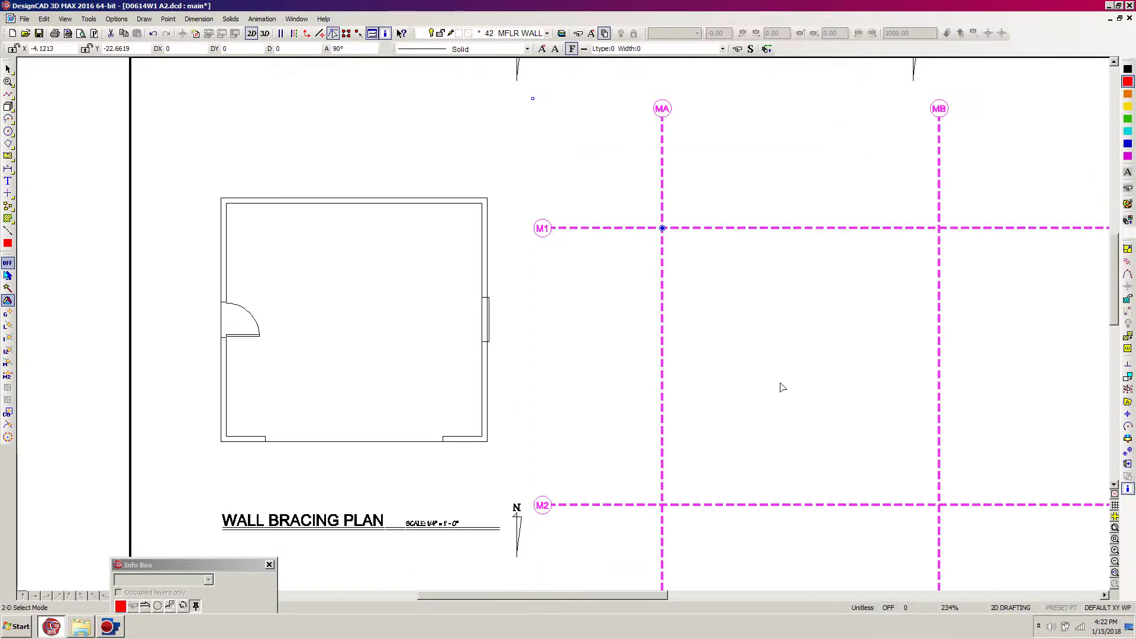
# - Explode the placed wall brace grid symbol into separate lines and bubbles, then clear the selection
pyautogui.scroll(-3, 780, 379)
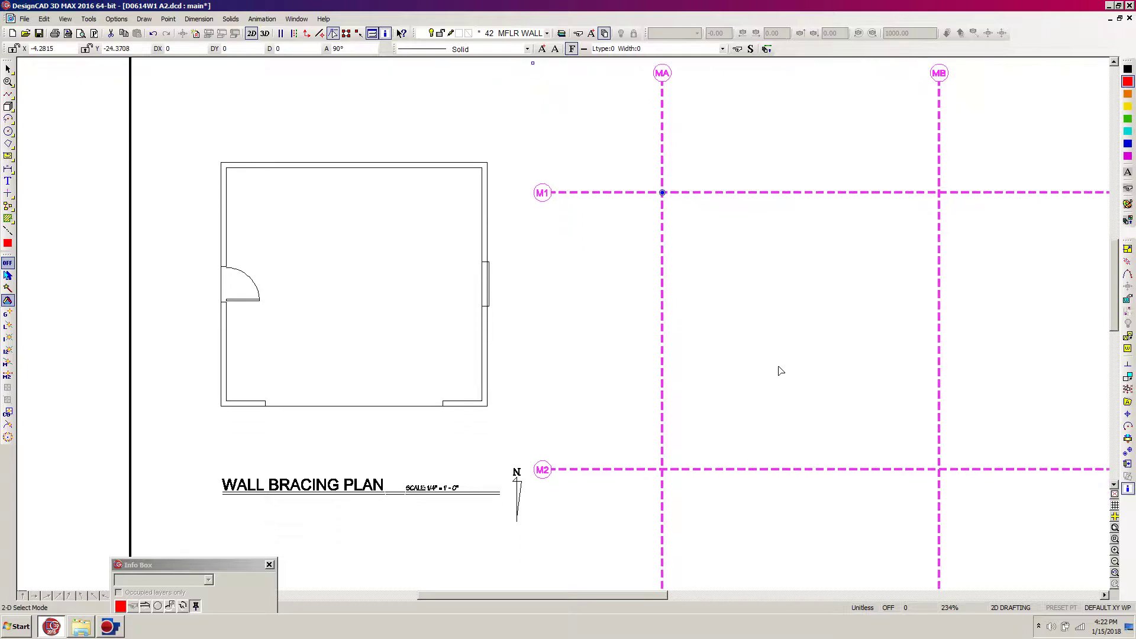
pyautogui.scroll(-3, 778, 364)
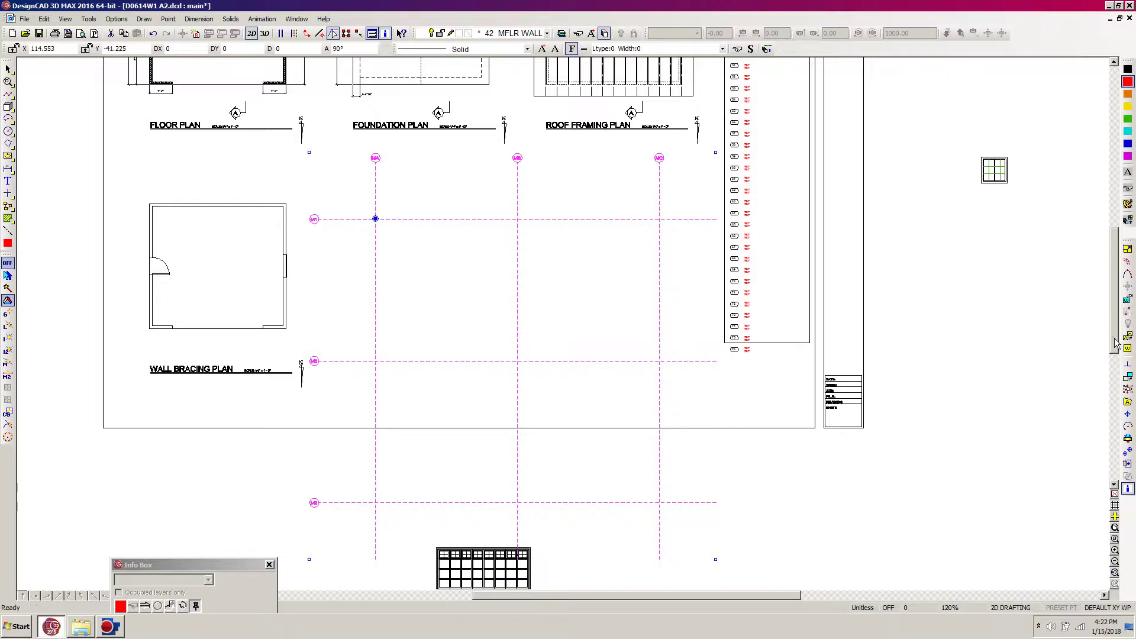
pyautogui.click(1129, 391)
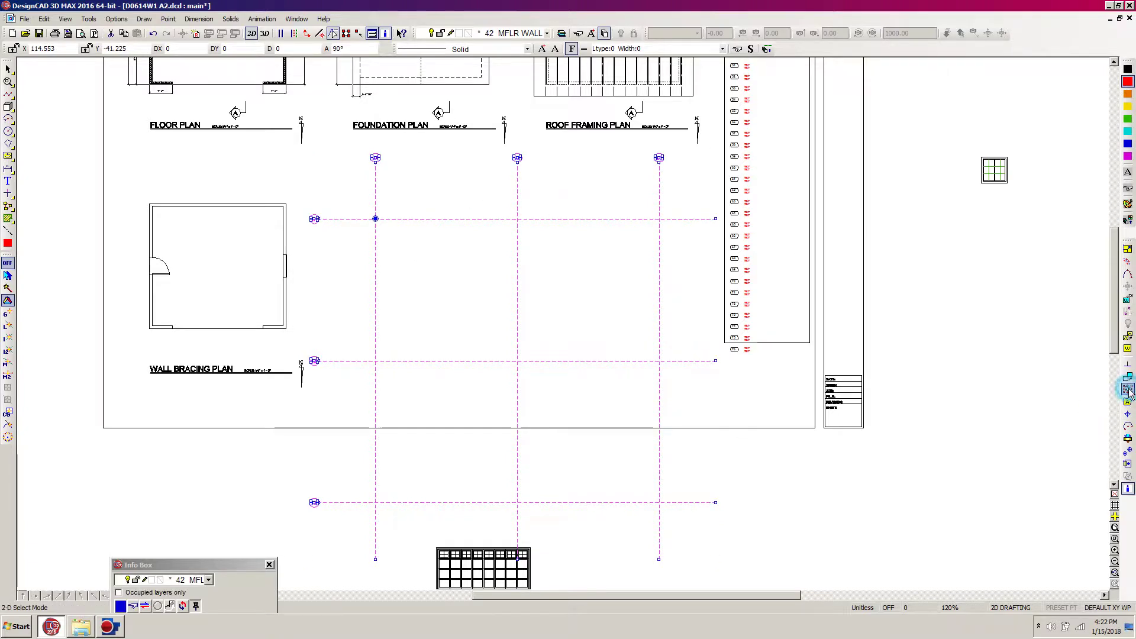
pyautogui.click(435, 279)
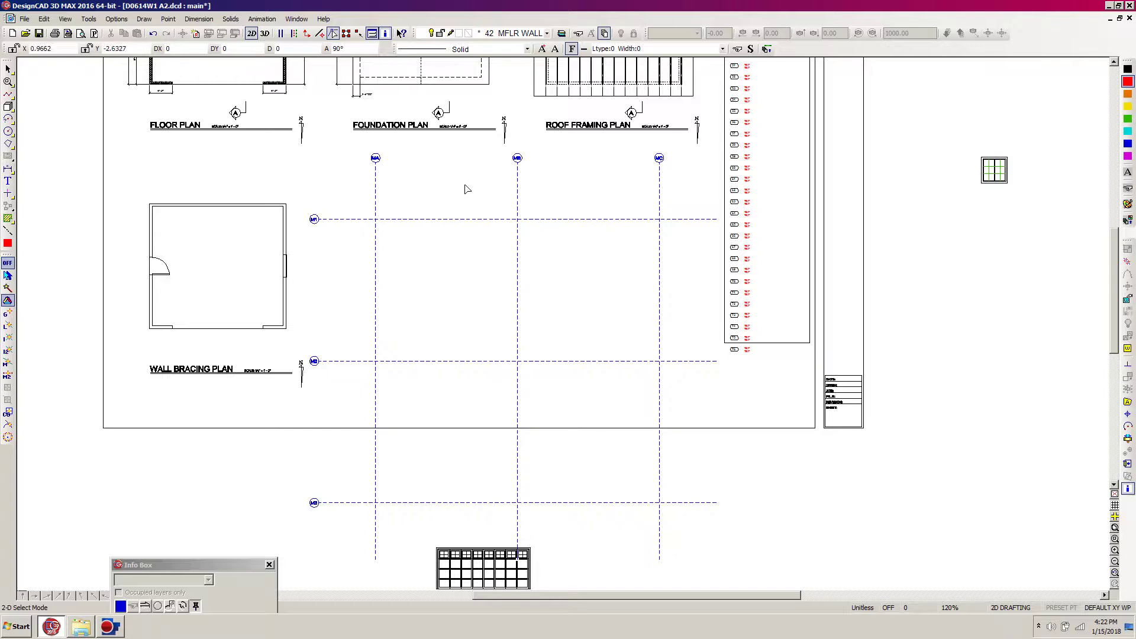
# - Delete vertical grid line MC and the lowest horizontal grid line together with their bubbles
pyautogui.scroll(1, 416, 208)
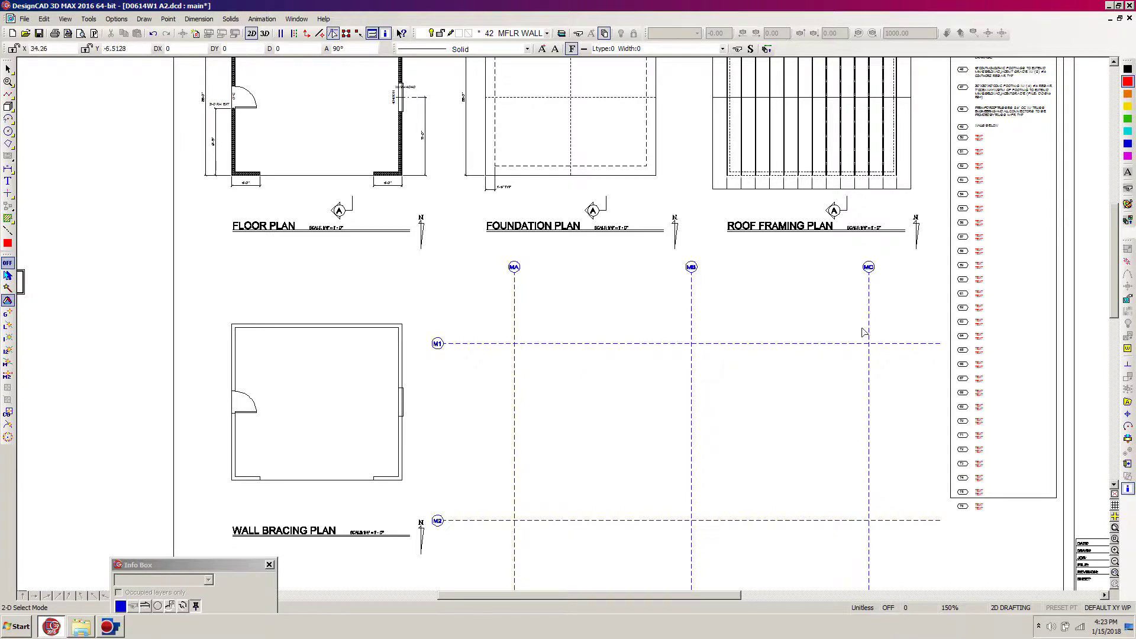
pyautogui.scroll(-1, 860, 329)
pyautogui.scroll(-1, 524, 317)
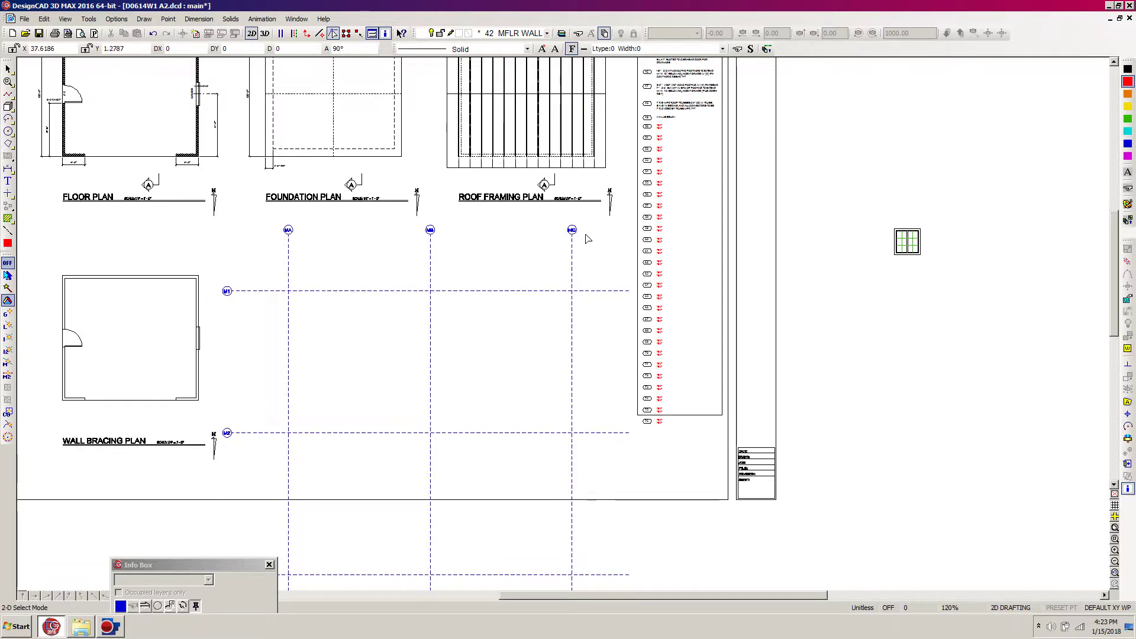
pyautogui.scroll(-1, 586, 239)
pyautogui.scroll(-1, 570, 284)
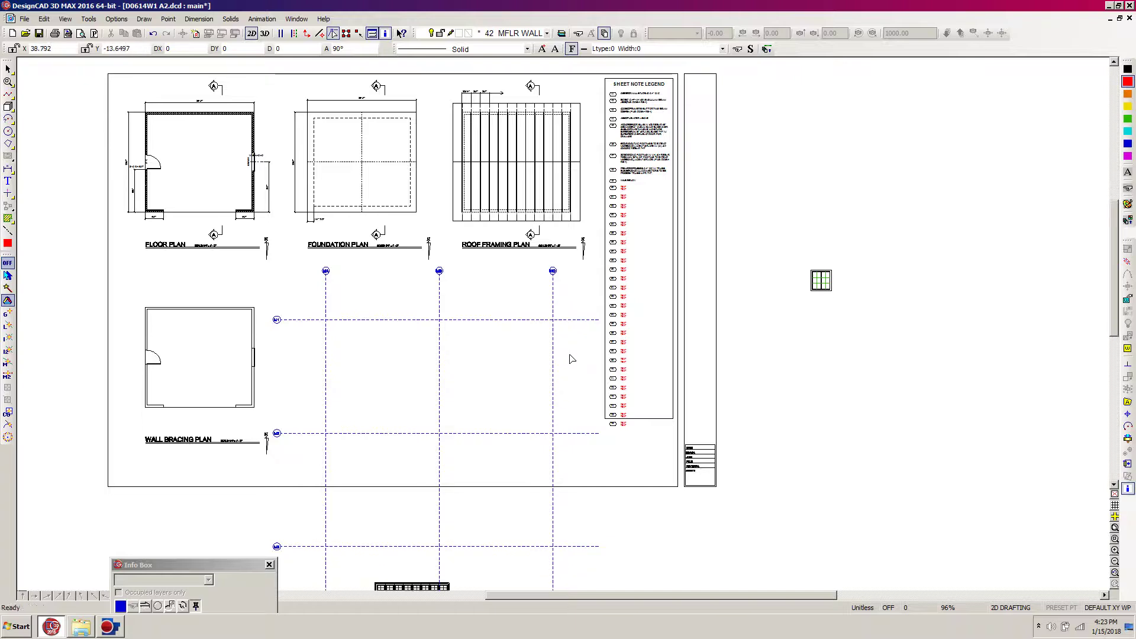
pyautogui.moveTo(565, 251); pyautogui.dragTo(530, 585)
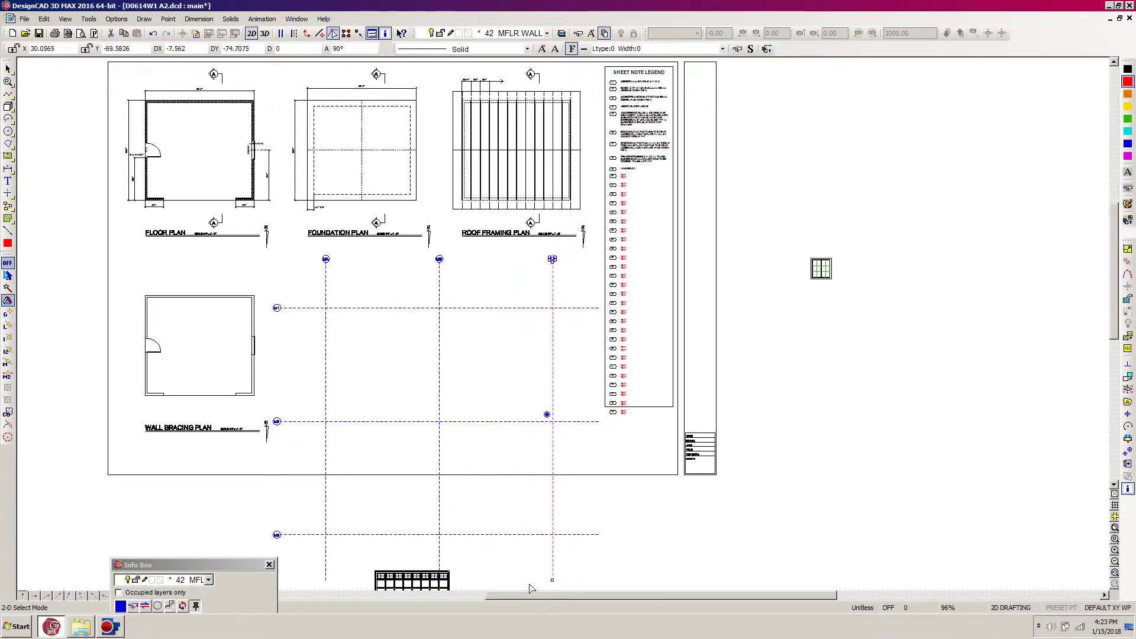
pyautogui.press('Delete')
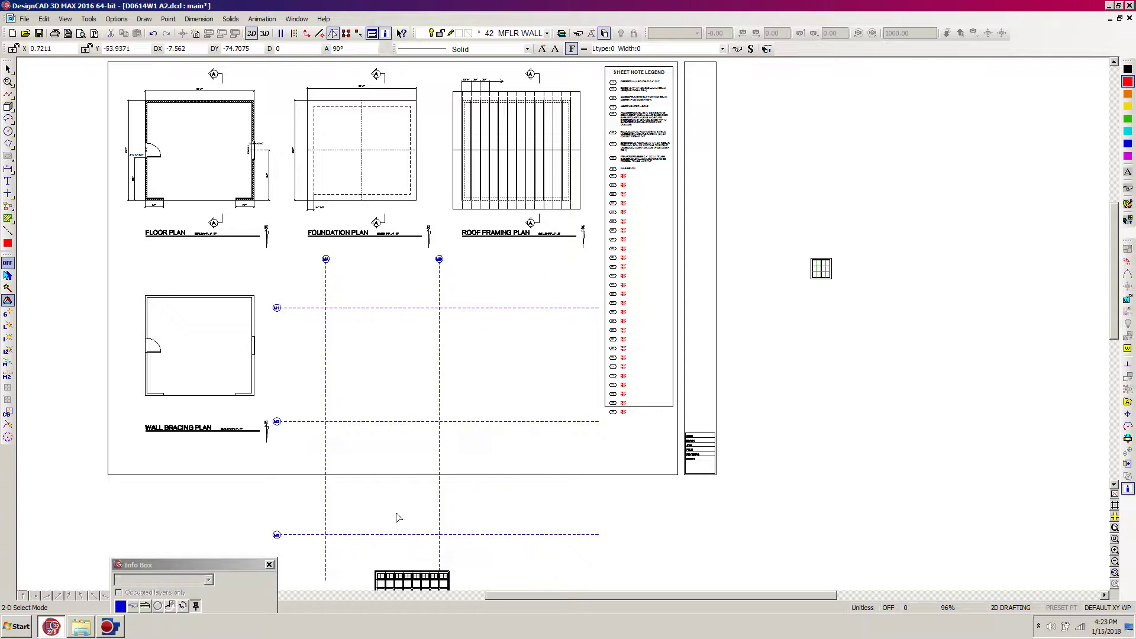
pyautogui.moveTo(255, 519); pyautogui.dragTo(636, 550)
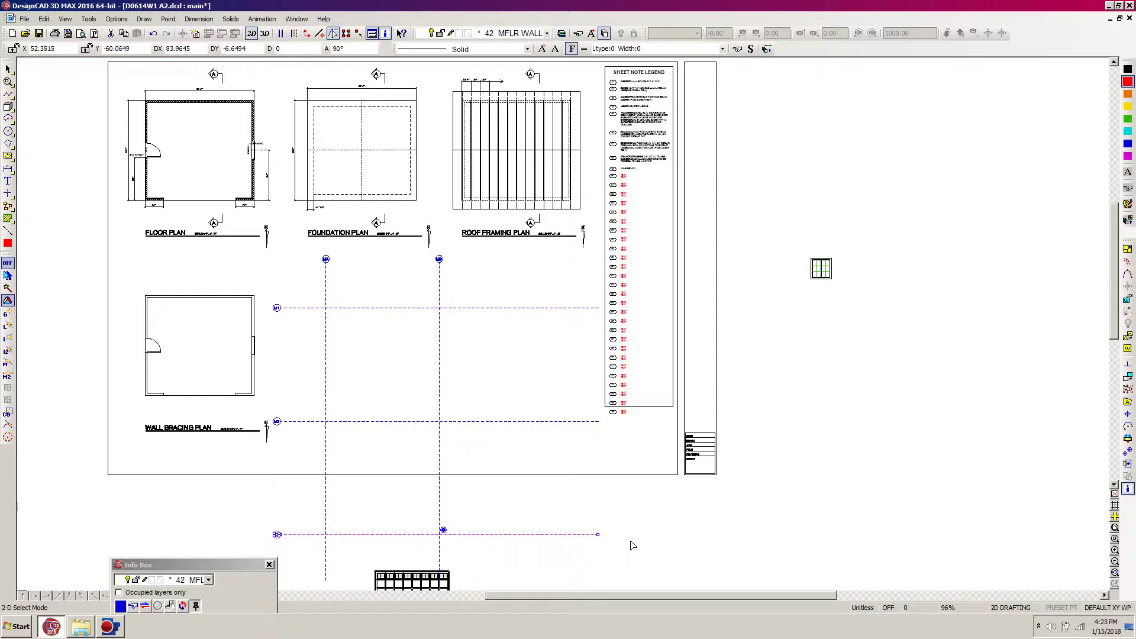
pyautogui.press('Delete')
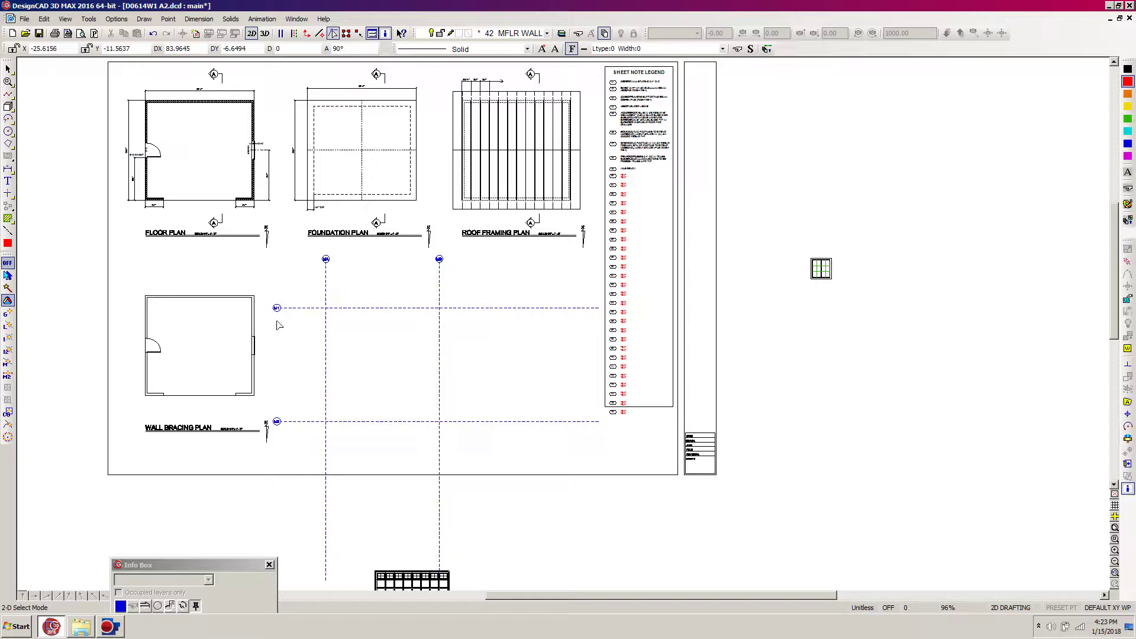
# - Shorten horizontal grid lines M1 and M2 together by moving their east ends to just short of grid line MB
pyautogui.click(421, 308)
pyautogui.click(410, 423)
pyautogui.moveTo(563, 288); pyautogui.dragTo(604, 438)
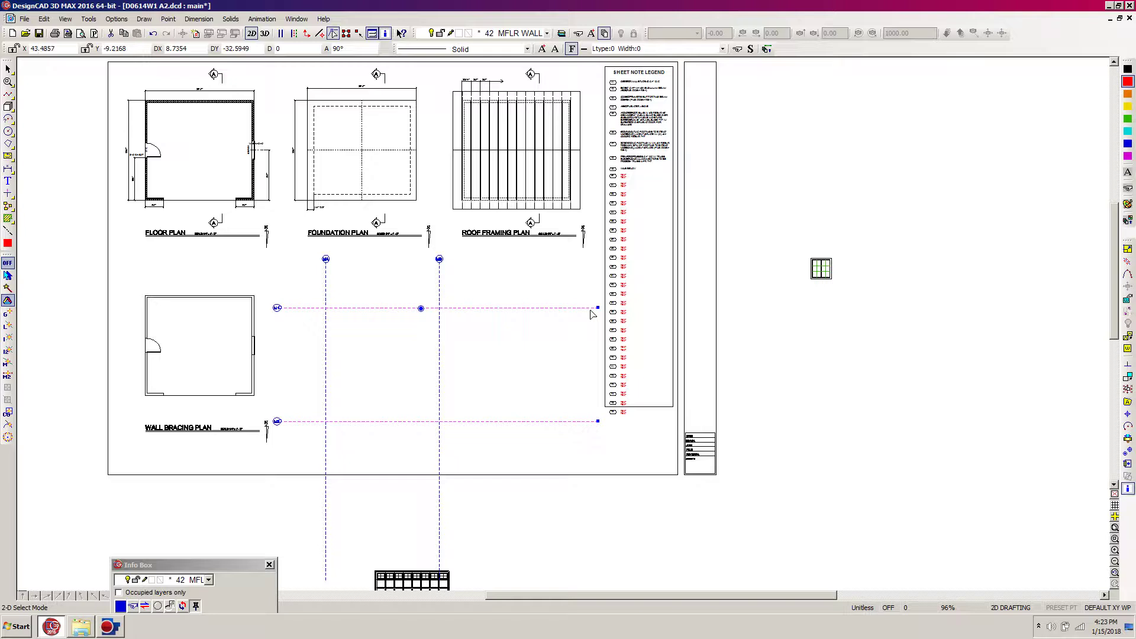
pyautogui.click(306, 34)
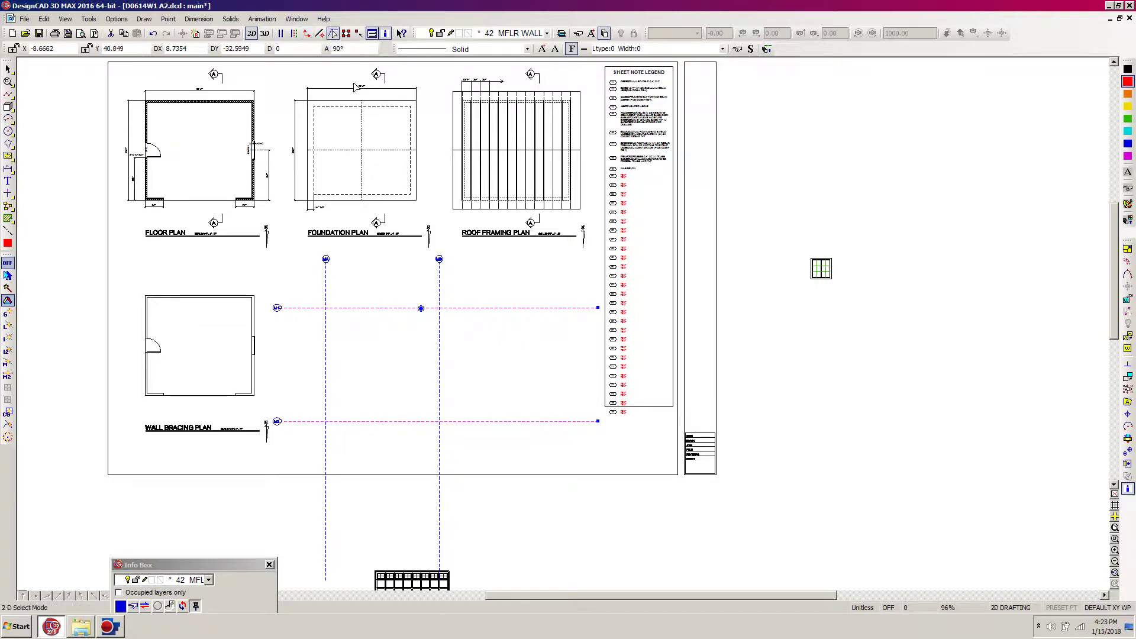
pyautogui.click(599, 308)
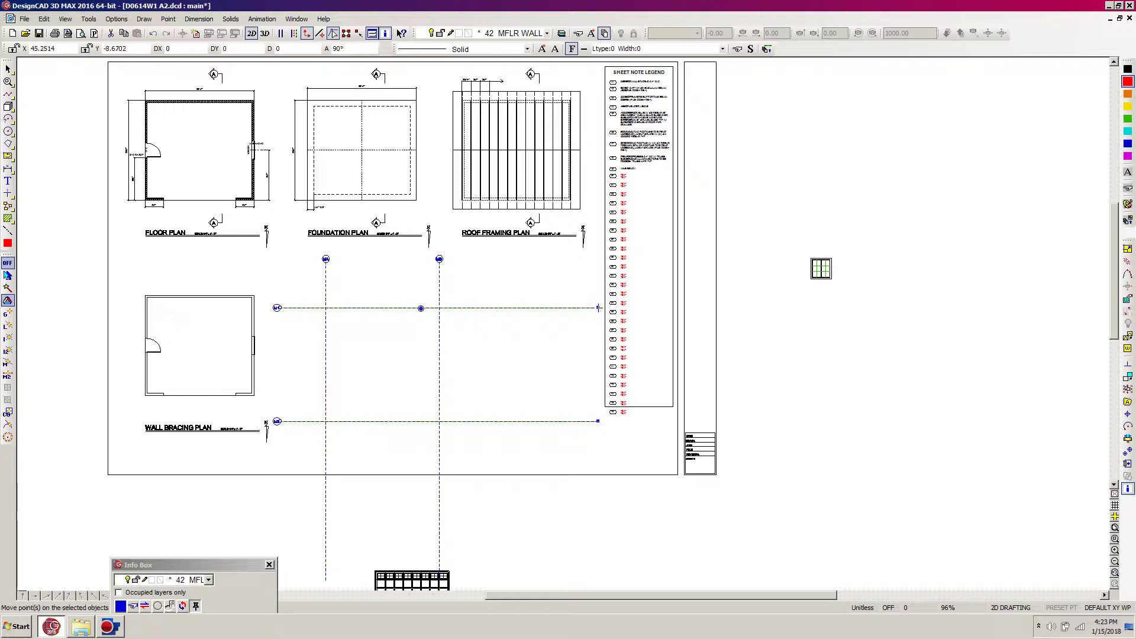
pyautogui.click(430, 308)
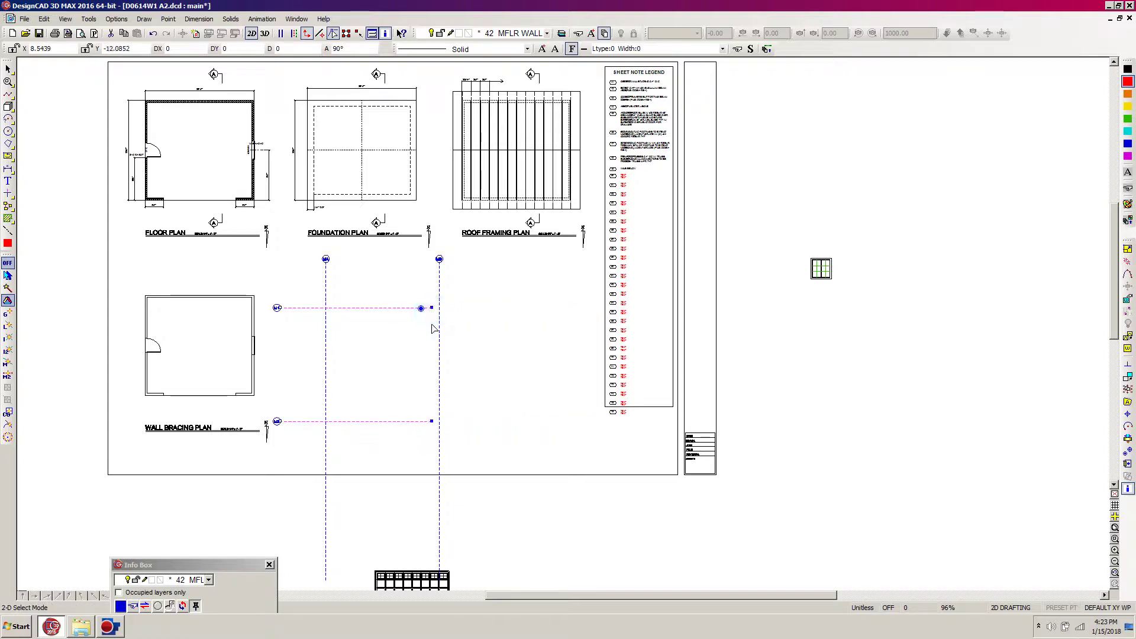
pyautogui.click(367, 493)
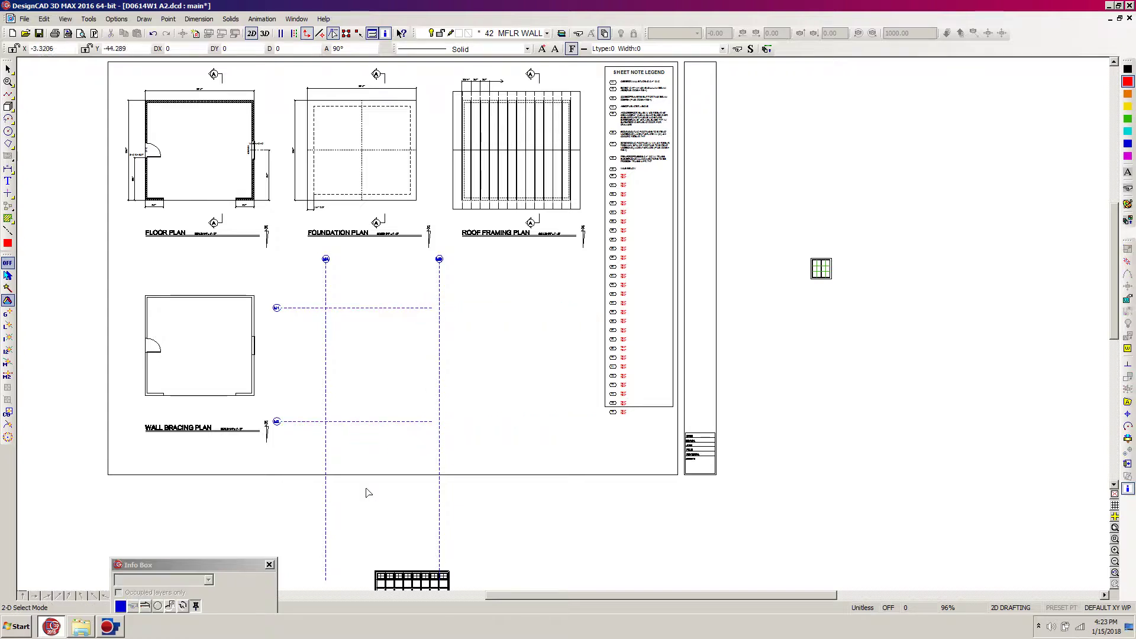
# - Shorten vertical grid lines MA and MB together by moving their south ends up to just below grid line M2
pyautogui.click(324, 505)
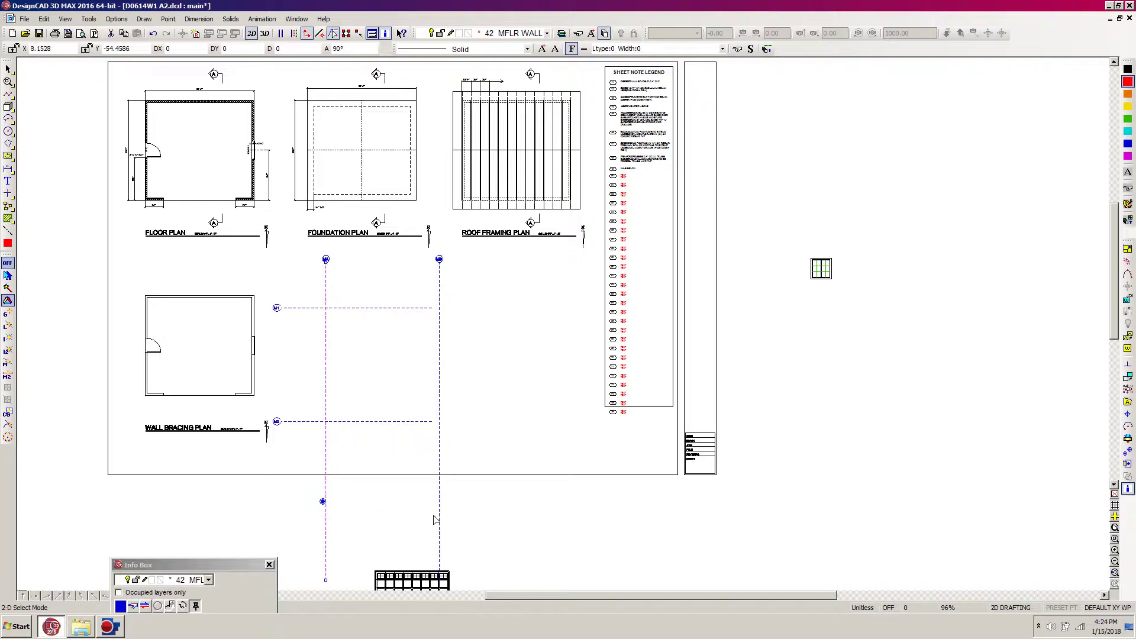
pyautogui.scroll(-1, 489, 526)
pyautogui.moveTo(306, 533); pyautogui.dragTo(462, 513)
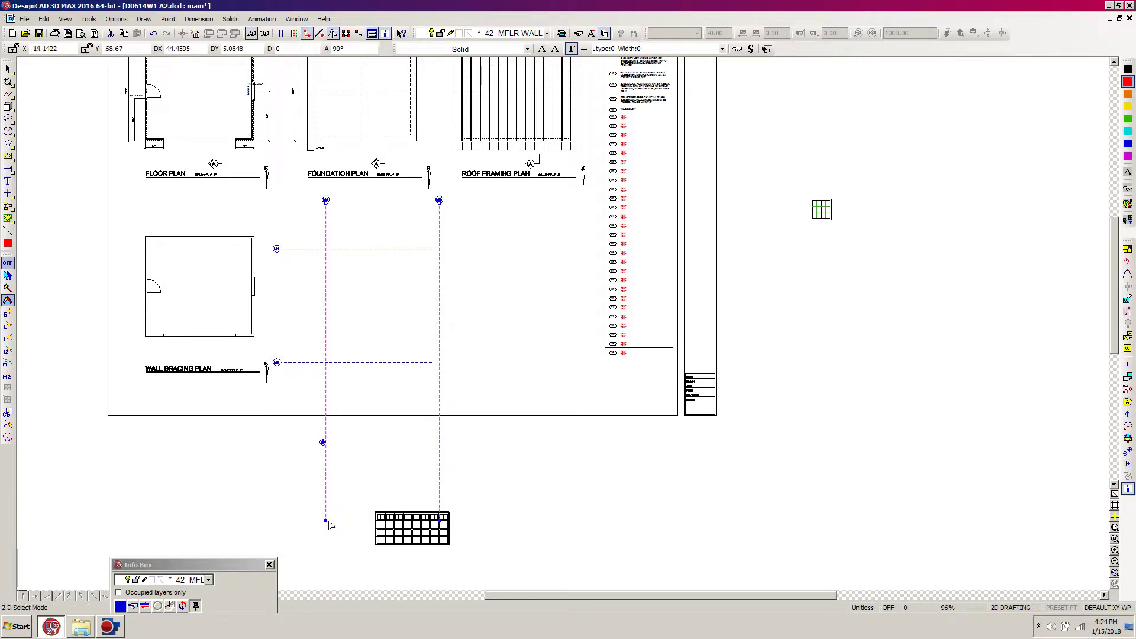
pyautogui.moveTo(325, 521); pyautogui.dragTo(326, 374)
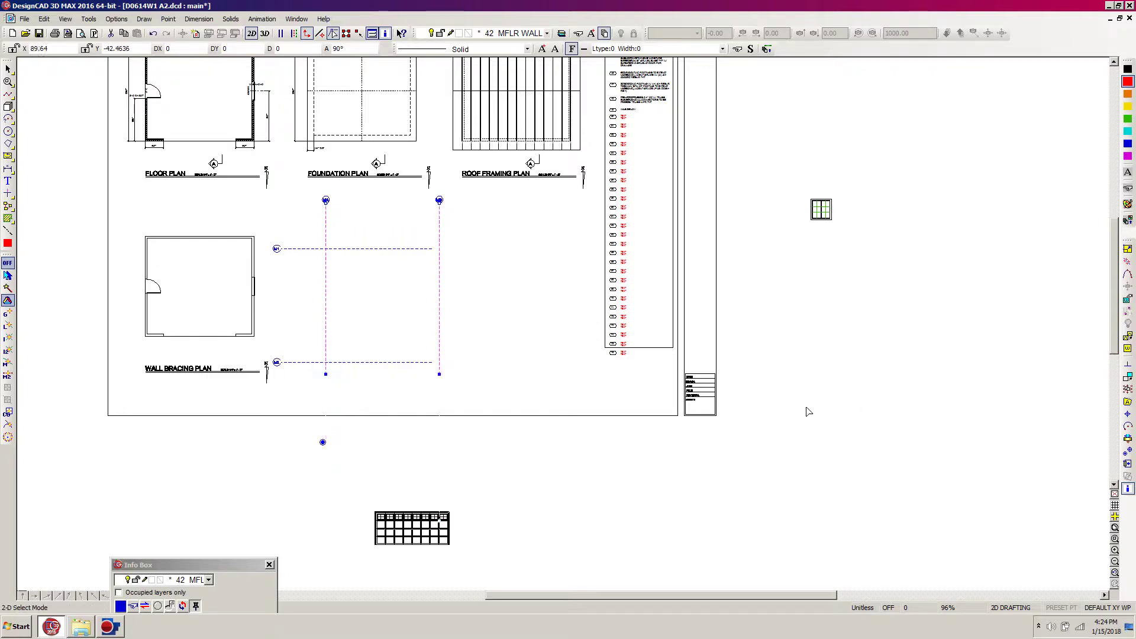
pyautogui.click(762, 403)
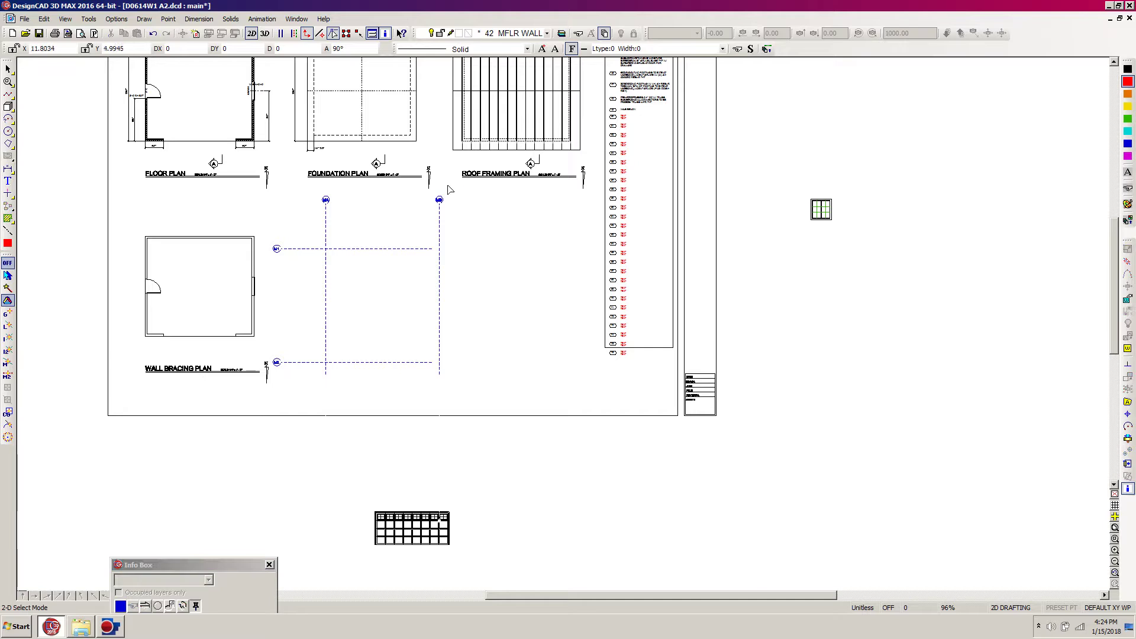
# - Stretch the north ends of grid lines MA and MB with their bubbles south, closer to grid line M1
pyautogui.moveTo(463, 194); pyautogui.dragTo(303, 412)
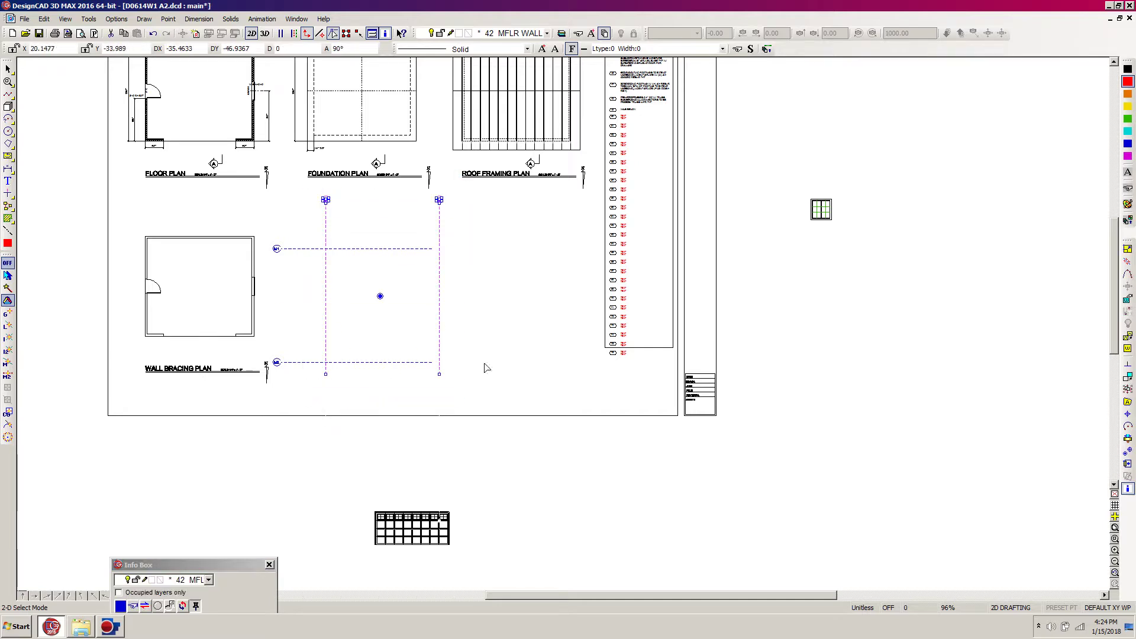
pyautogui.click(1128, 465)
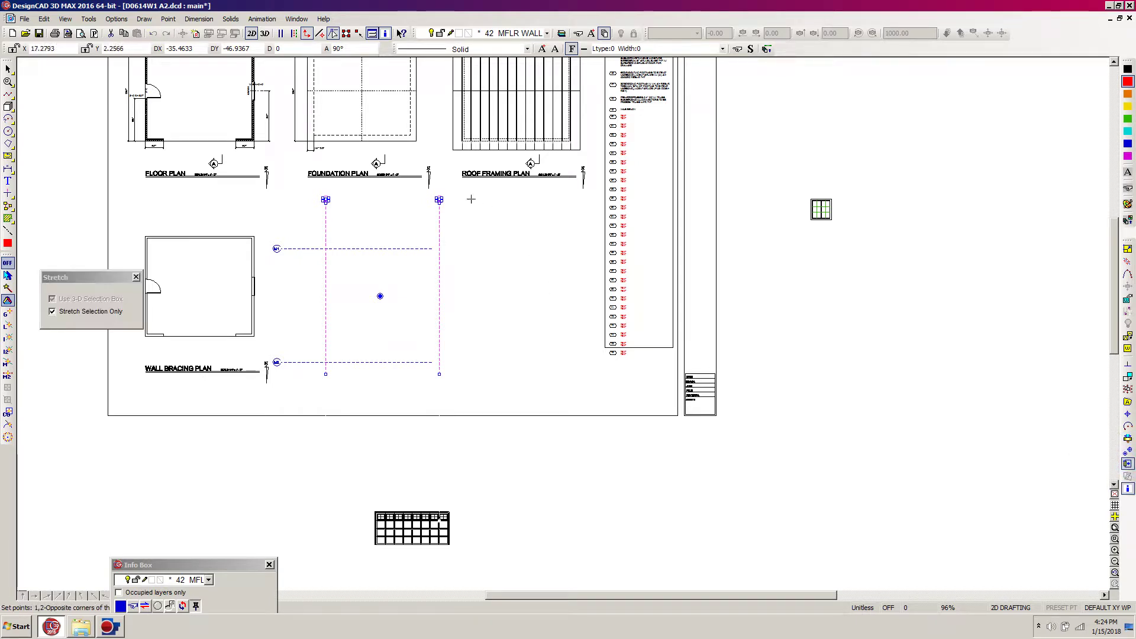
pyautogui.click(455, 189)
pyautogui.click(306, 220)
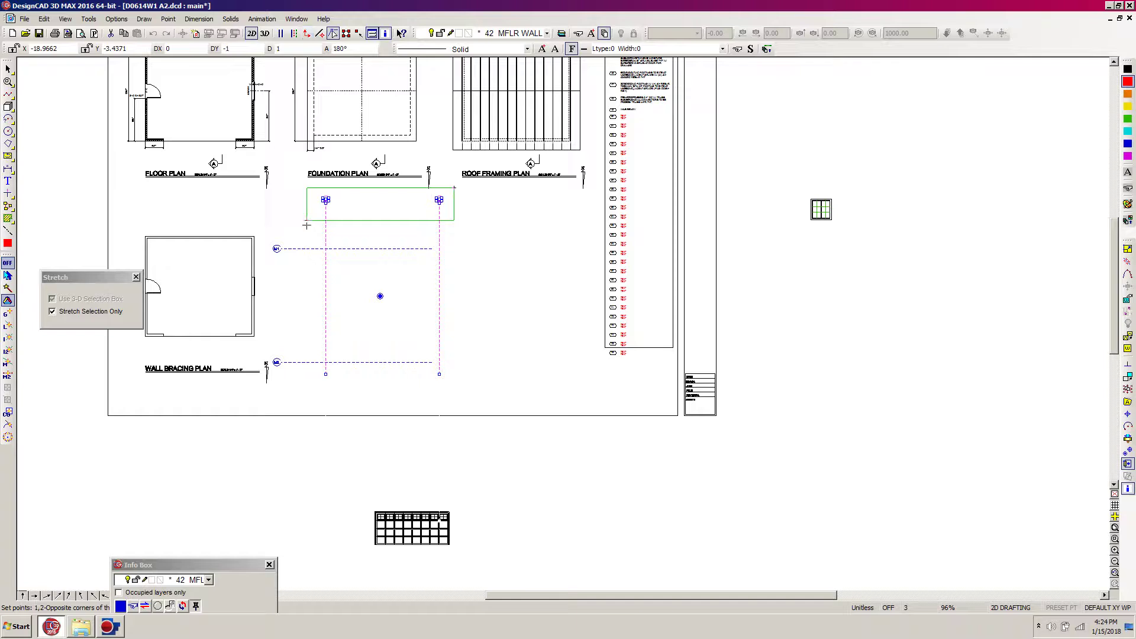
pyautogui.click(307, 248)
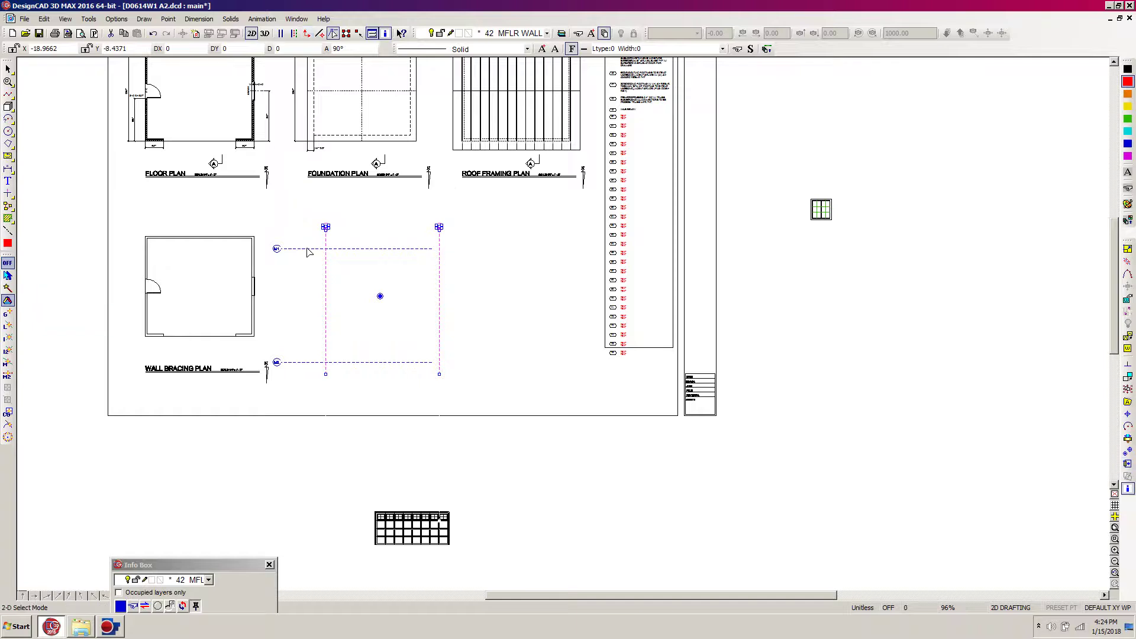
pyautogui.click(309, 270)
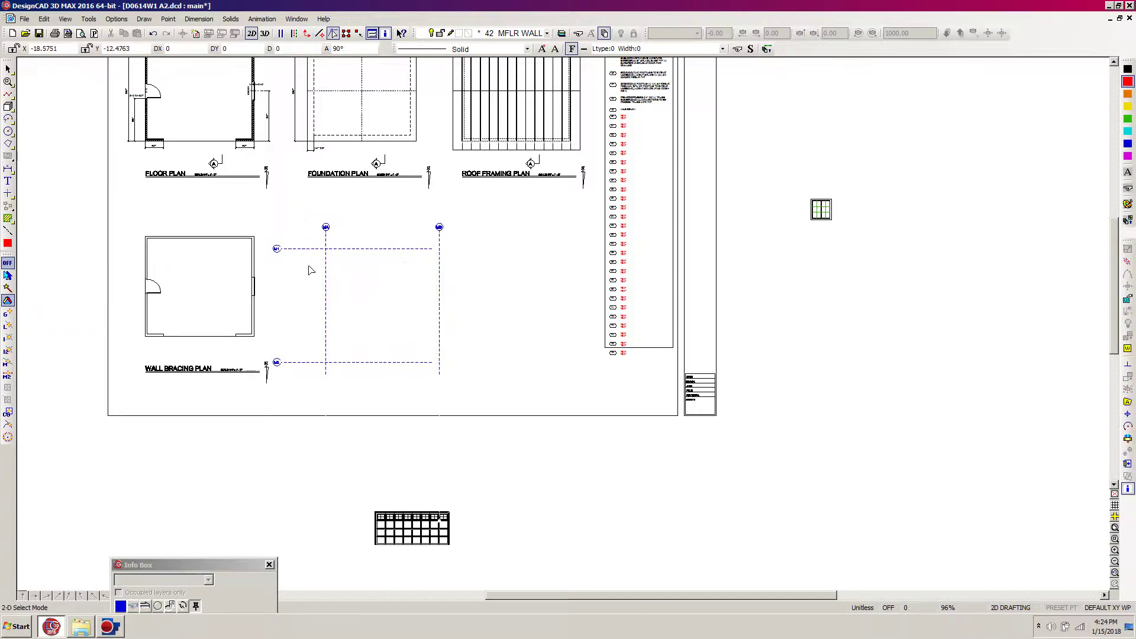
# - Move grid lines M1 and M2 with their bubbles east so they extend past both vertical grid lines
pyautogui.moveTo(469, 238); pyautogui.dragTo(268, 373)
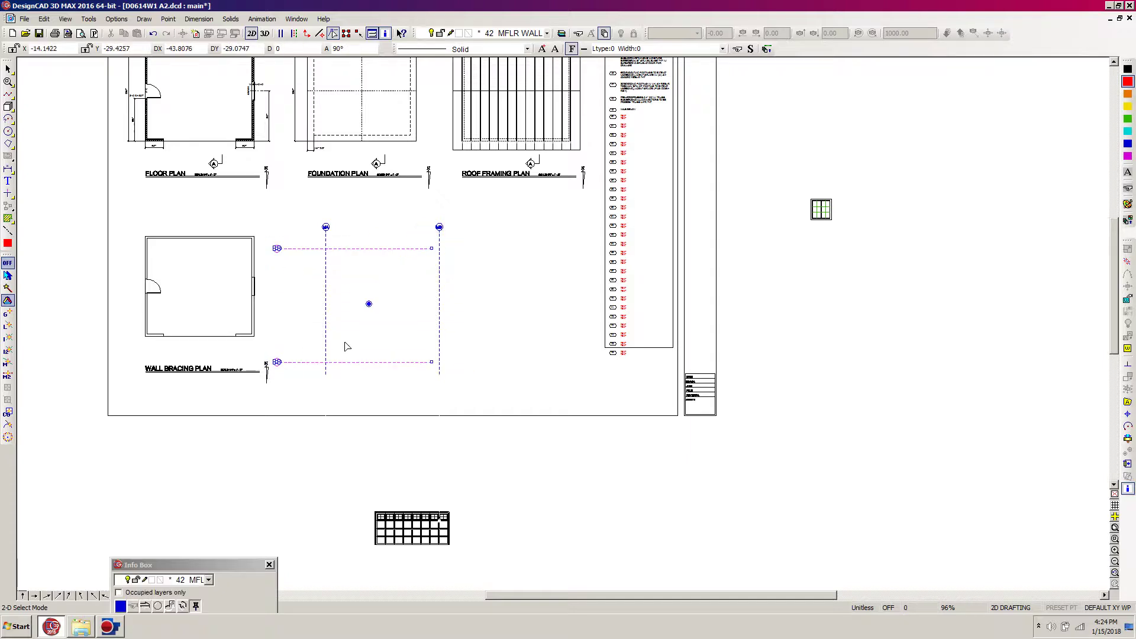
pyautogui.click(369, 304)
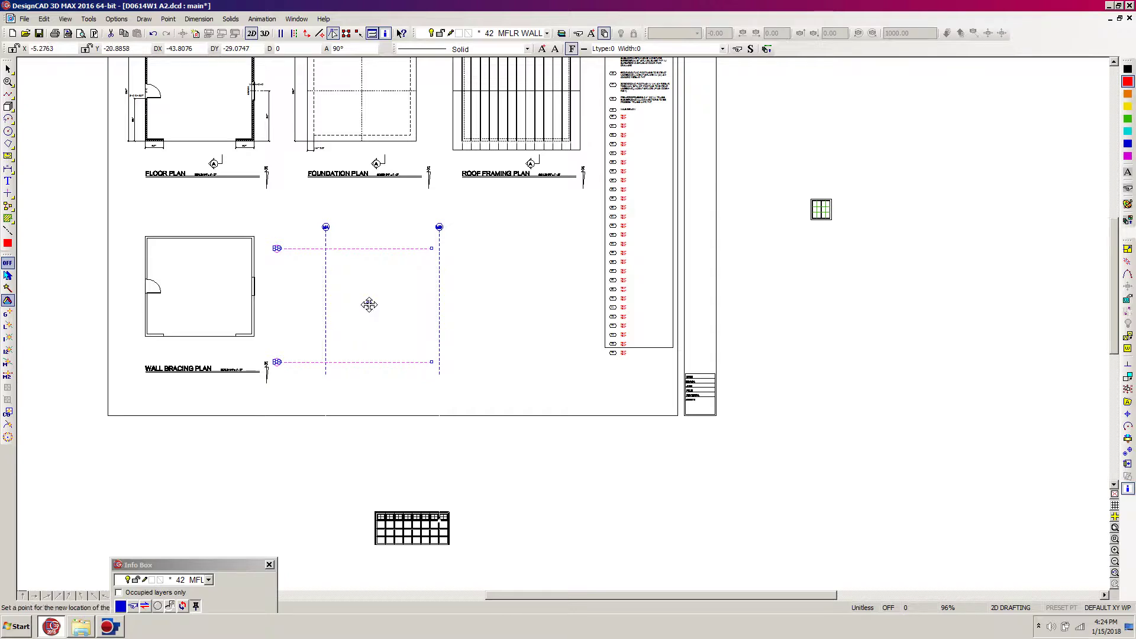
pyautogui.click(368, 304)
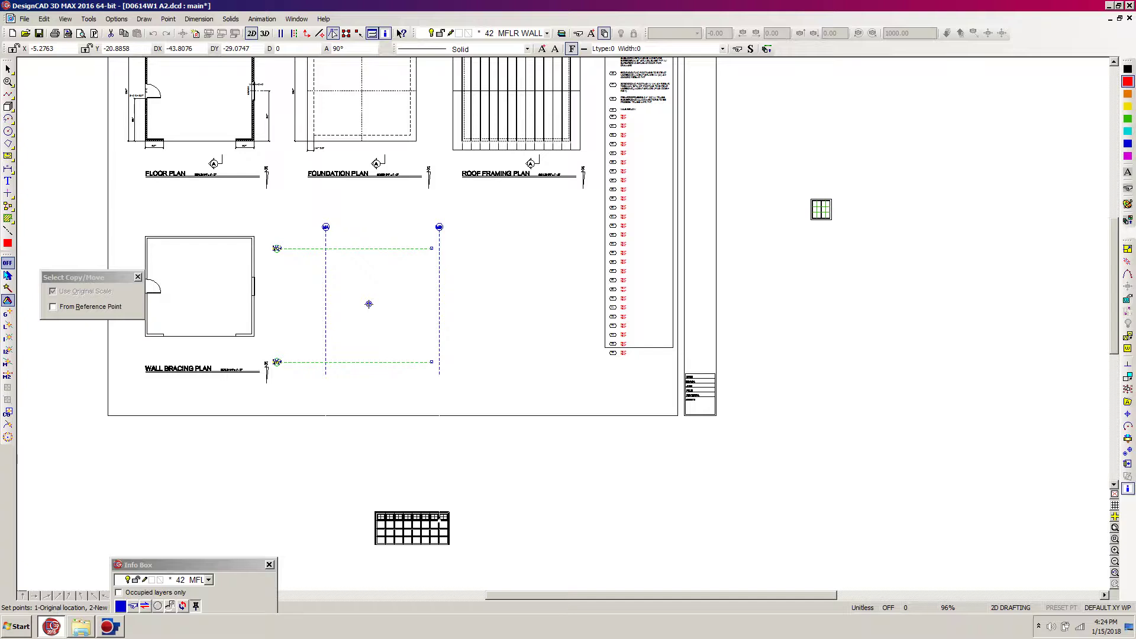
pyautogui.click(369, 304)
pyautogui.click(400, 304)
pyautogui.click(401, 304)
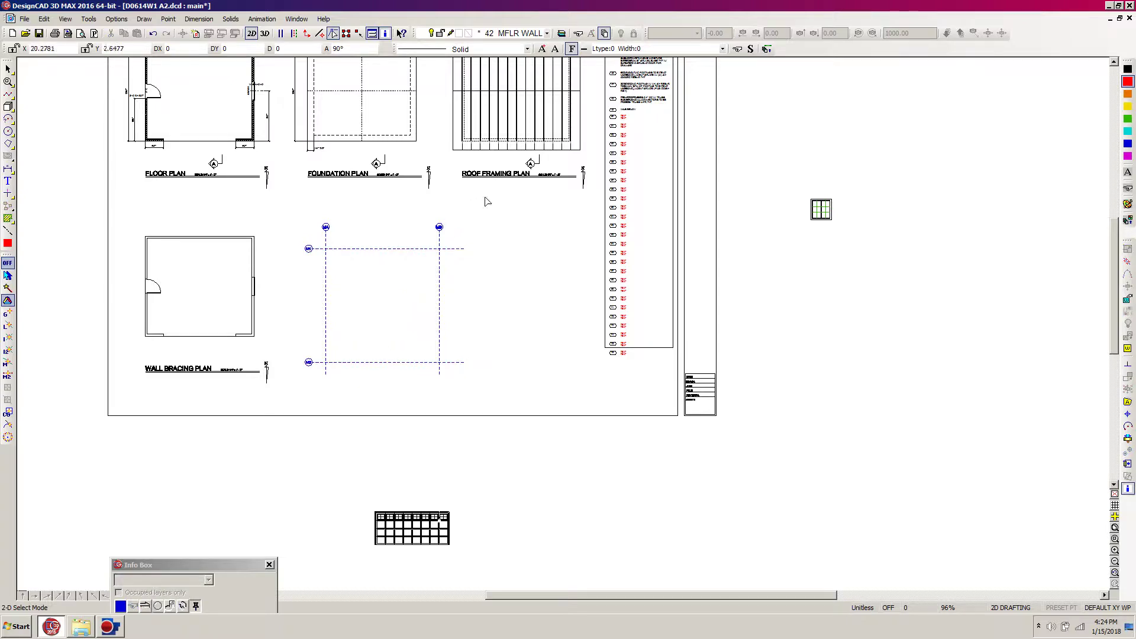
# - Move grid lines MA and MB with their bubbles onto the wall bracing plan, aligning MA with the northwest wall corner, and clear the selection
pyautogui.moveTo(485, 197); pyautogui.dragTo(320, 388)
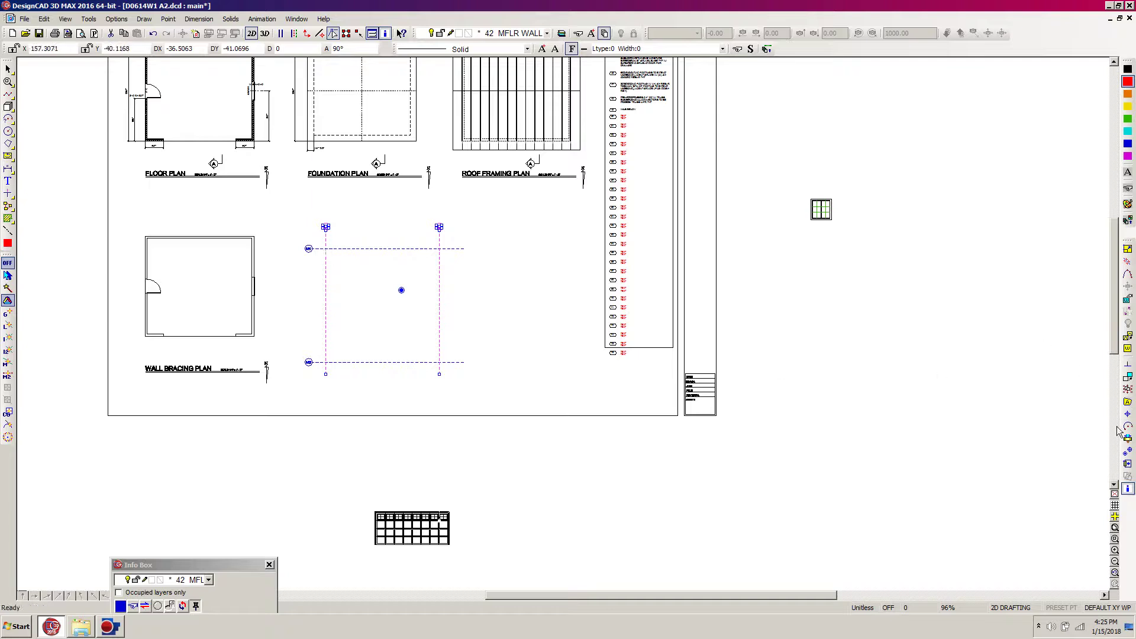
pyautogui.click(1128, 453)
pyautogui.click(1129, 453)
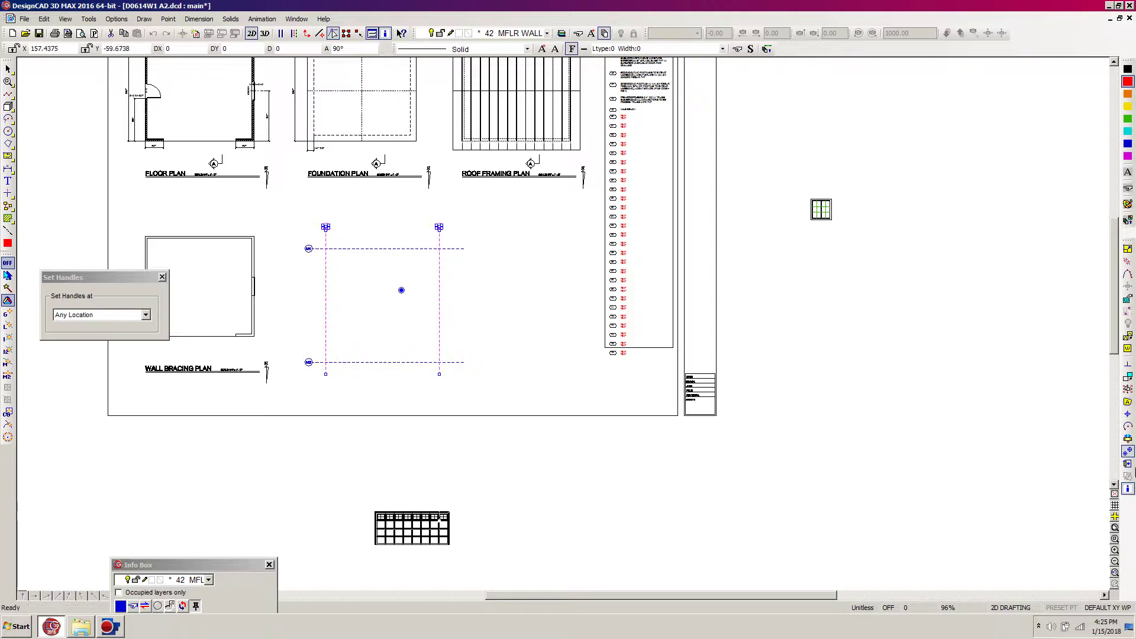
pyautogui.click(326, 245)
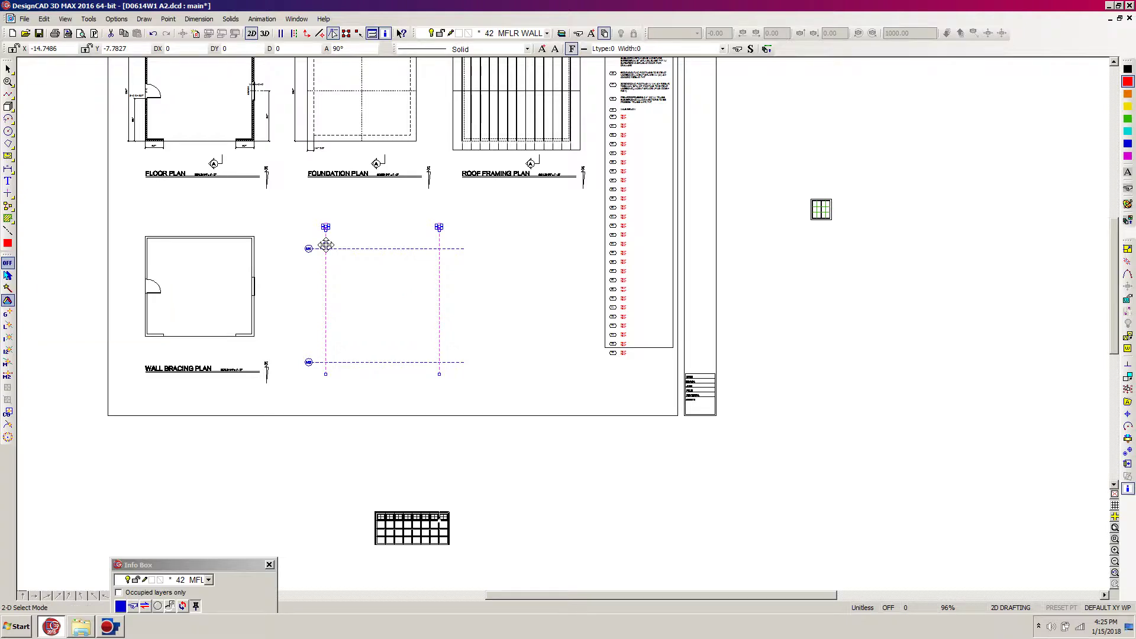
pyautogui.click(326, 244)
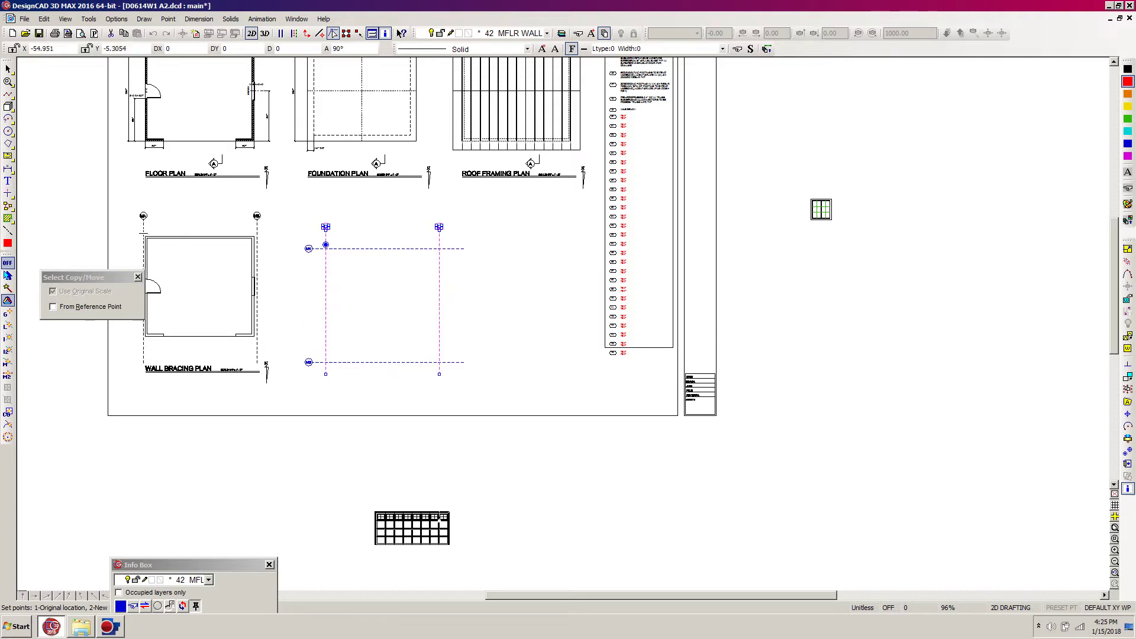
pyautogui.click(145, 236)
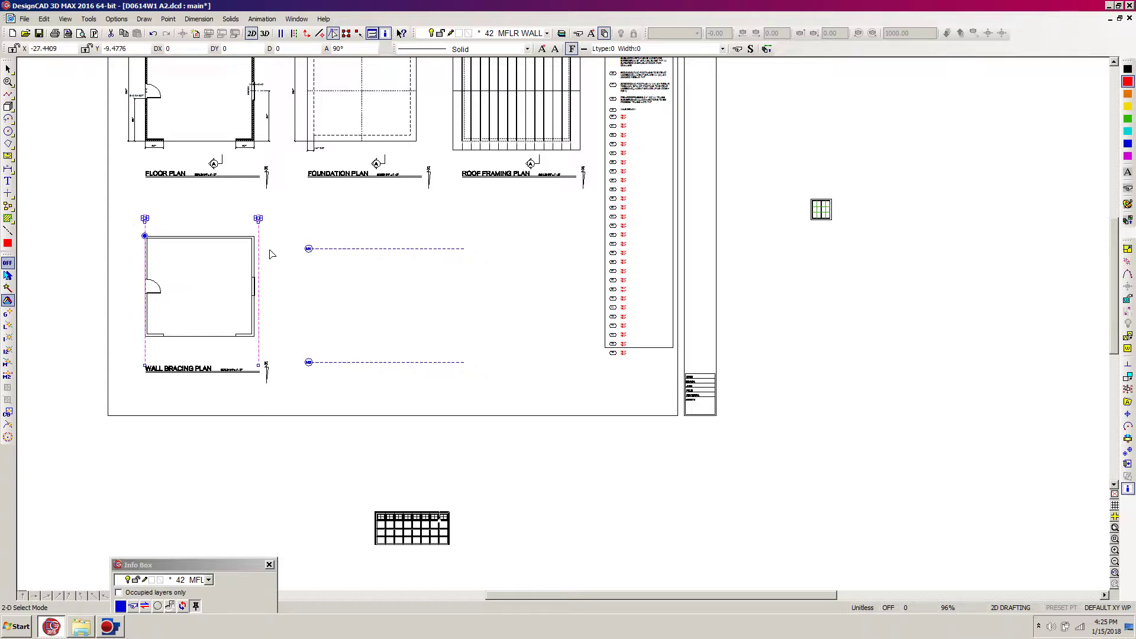
pyautogui.moveTo(299, 191); pyautogui.dragTo(140, 378)
pyautogui.click(140, 379)
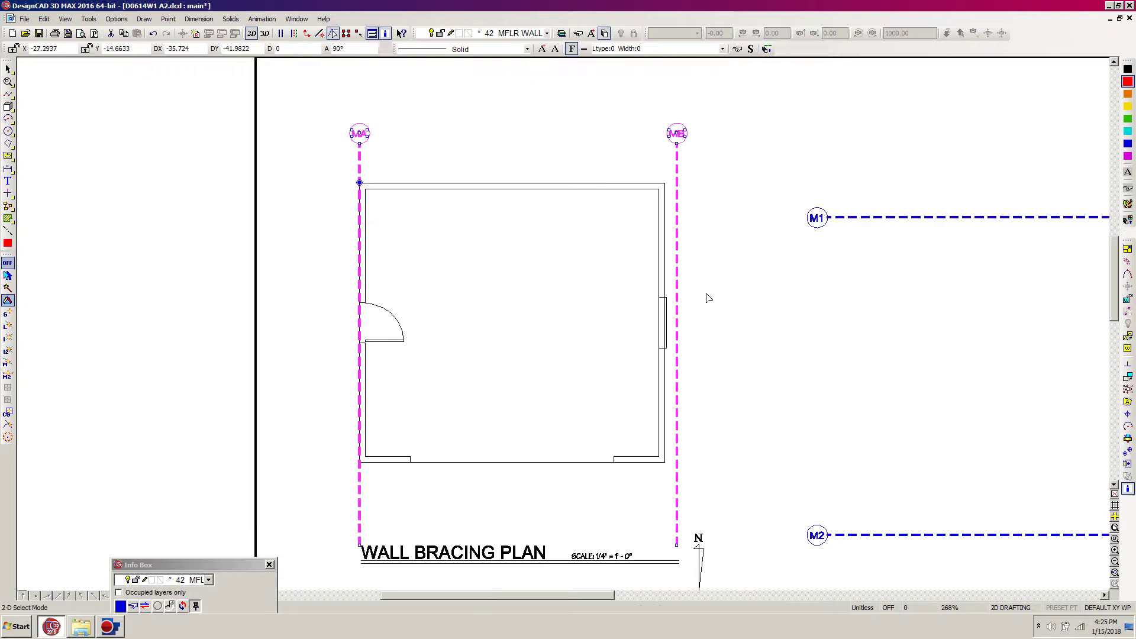
pyautogui.click(729, 319)
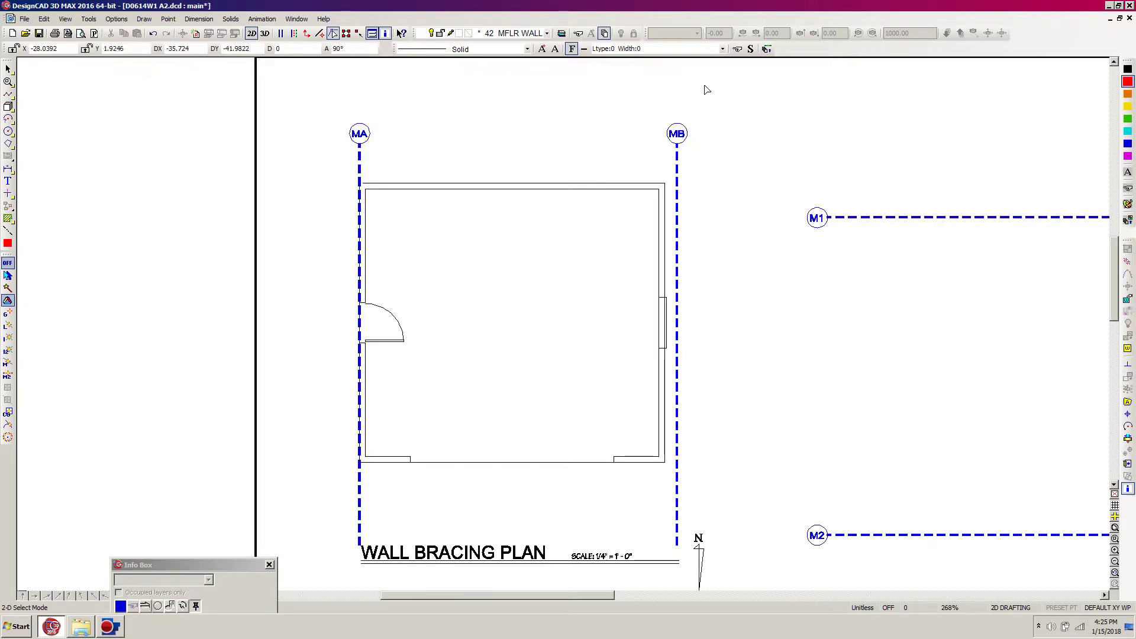
# - Select grid line MB with its label and draw a short horizontal helper line from the plan's northeast wall corner to it
pyautogui.moveTo(697, 97); pyautogui.dragTo(672, 556)
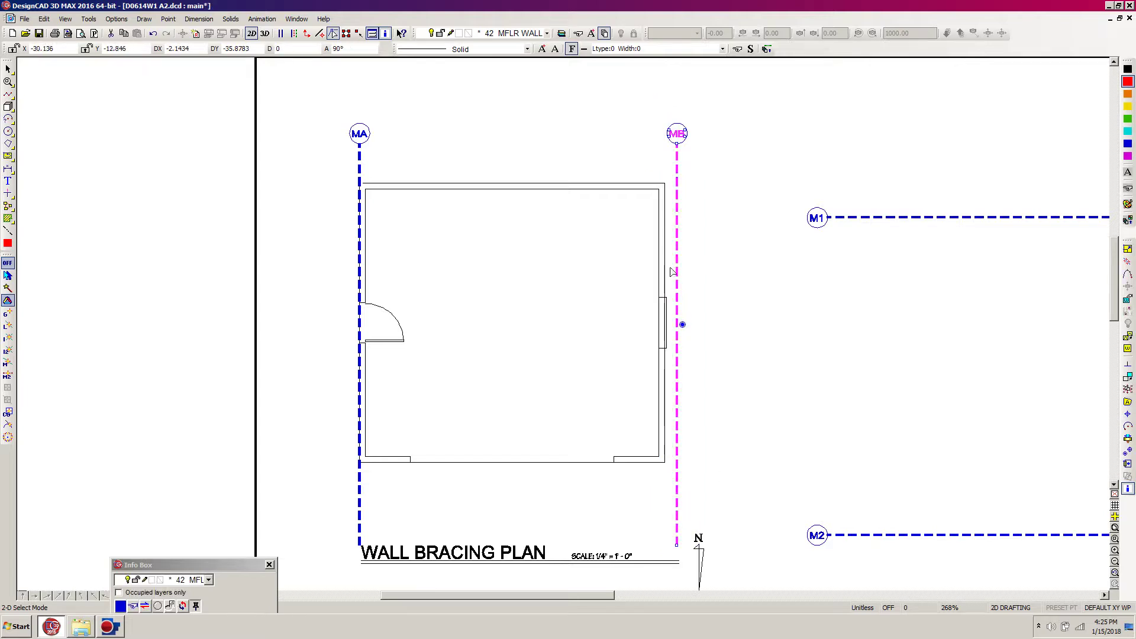
pyautogui.press('v')
pyautogui.rightClick(666, 182)
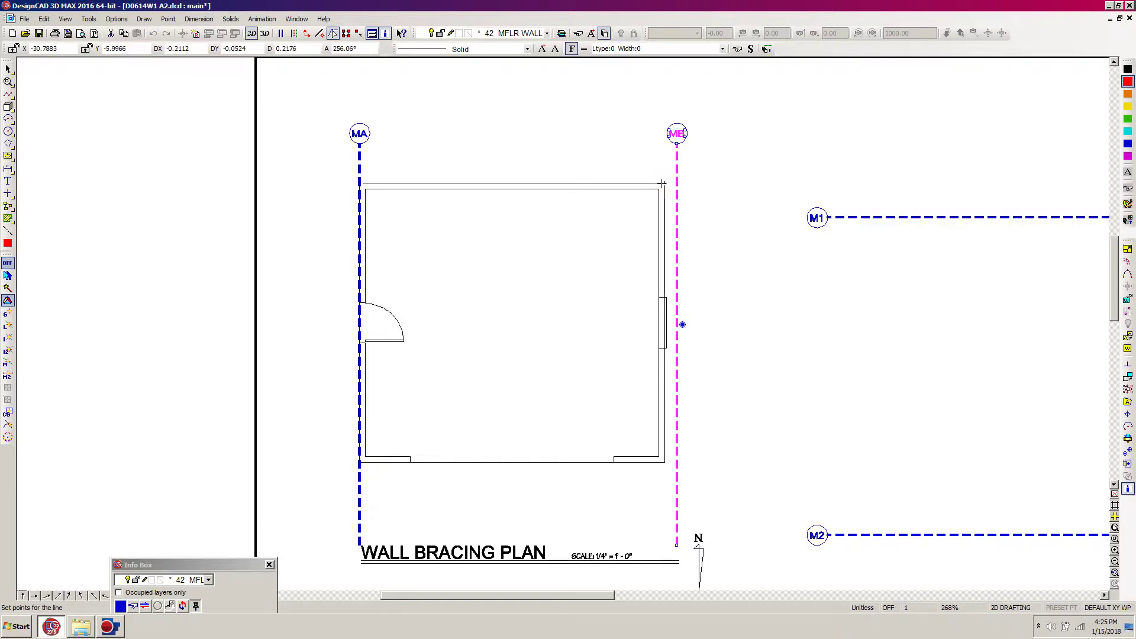
pyautogui.press('t')
pyautogui.press('o')
pyautogui.press('Return')
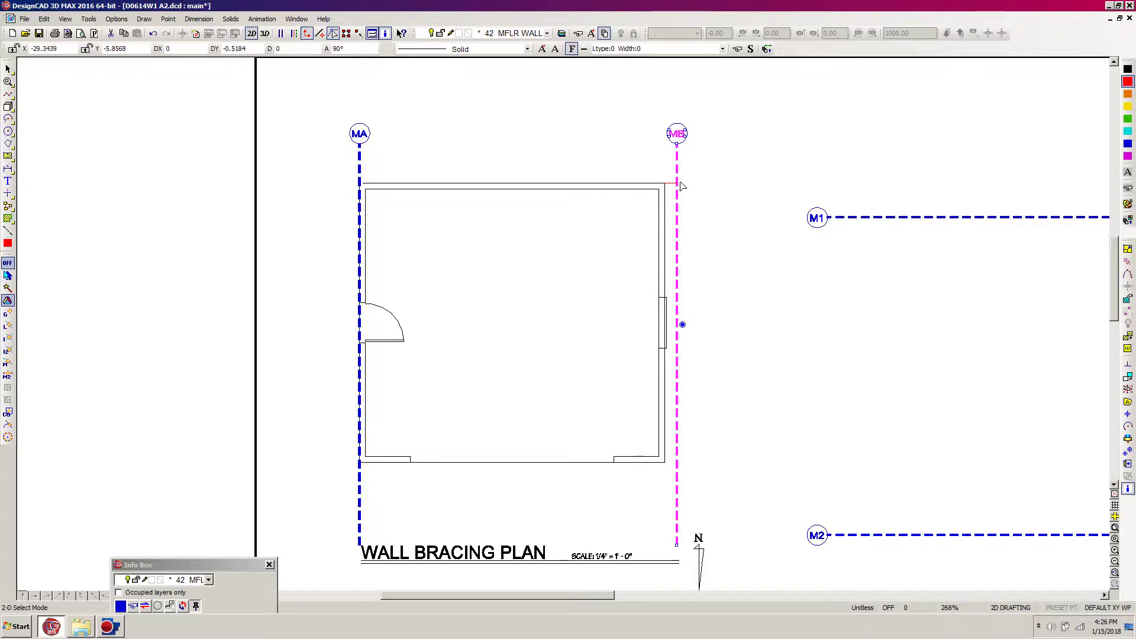
# - Set the selection handle of grid line MB at the east end of the helper line
pyautogui.click(1128, 452)
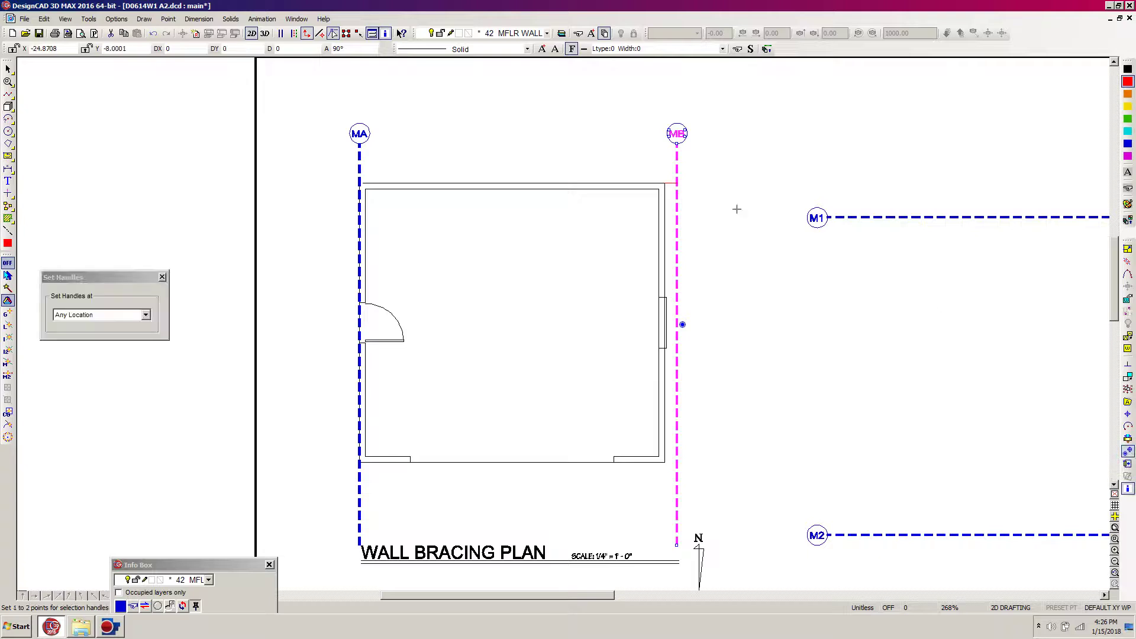
pyautogui.click(689, 183)
pyautogui.press('Return')
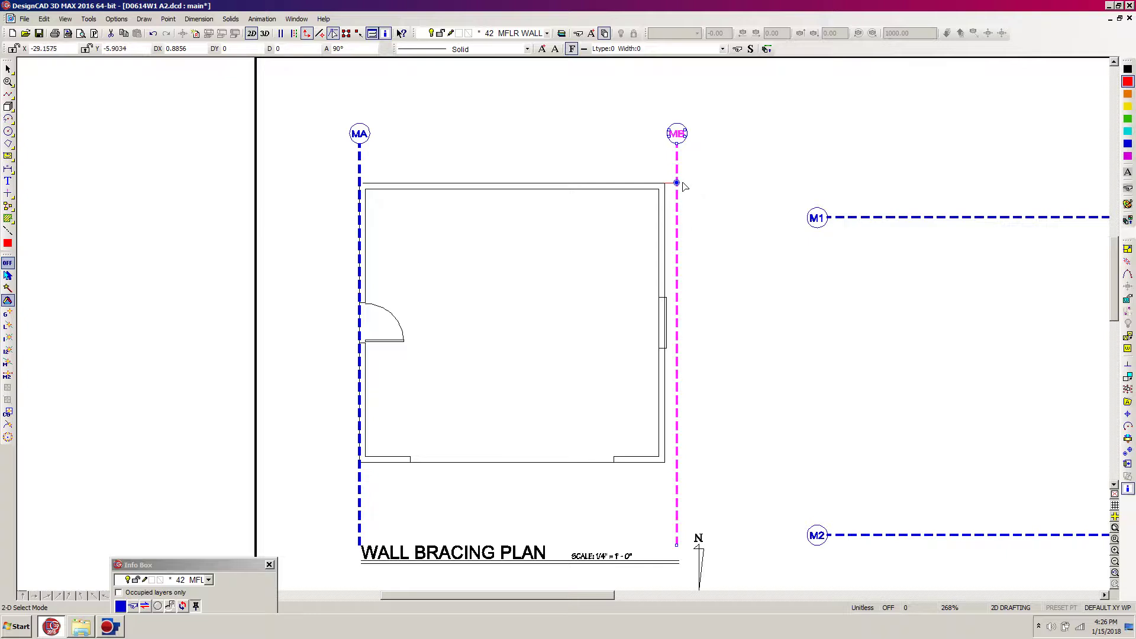
pyautogui.moveTo(683, 184); pyautogui.dragTo(664, 180)
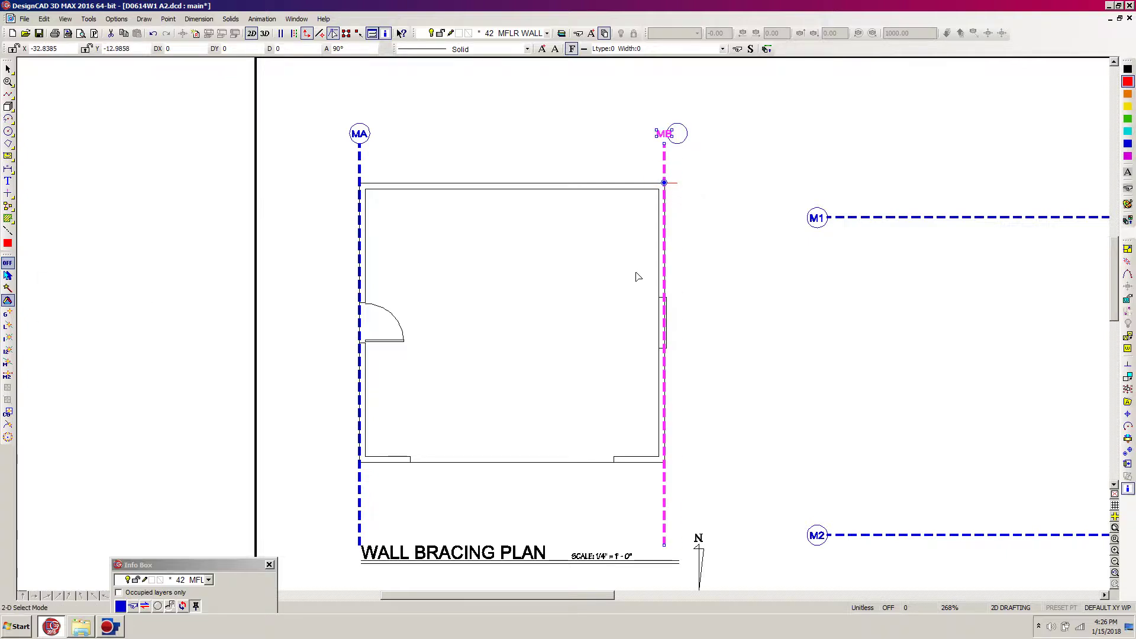
pyautogui.press('Escape')
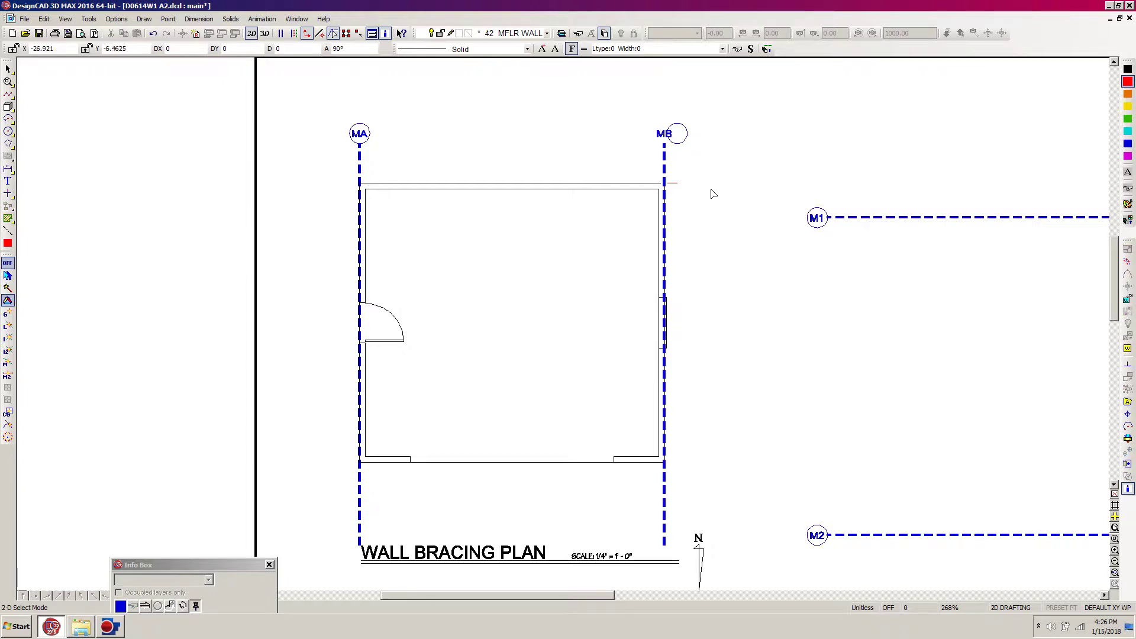
pyautogui.hotkey('ctrl', 'z')
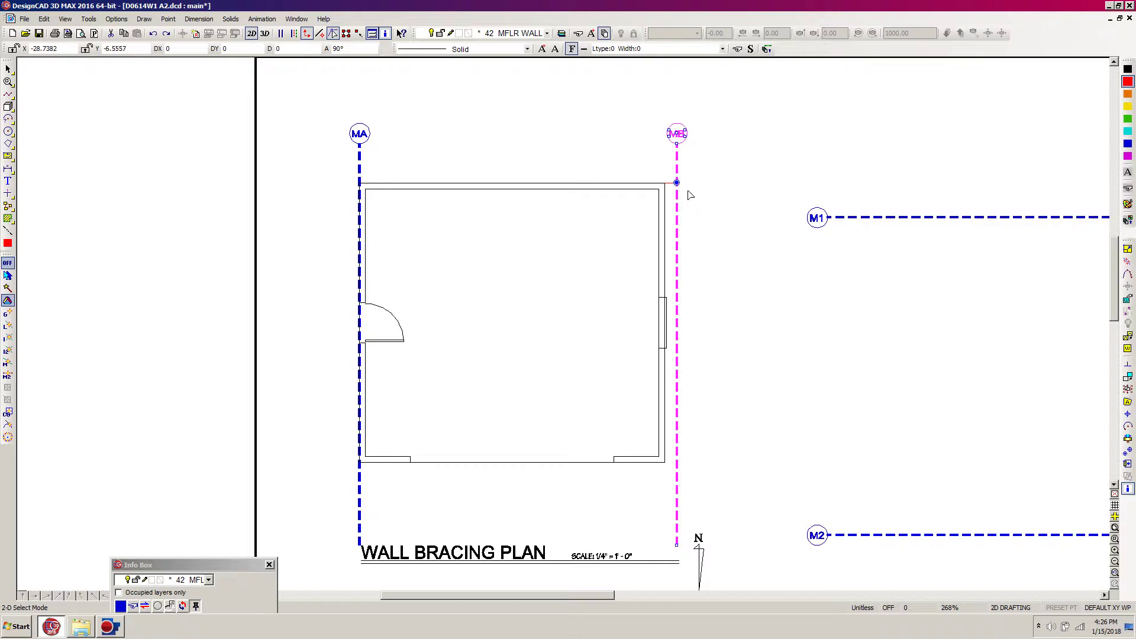
# - Move grid line MB with its label and bubble west onto the northeast wall corner, then remove the helper line
pyautogui.moveTo(677, 183); pyautogui.dragTo(664, 179)
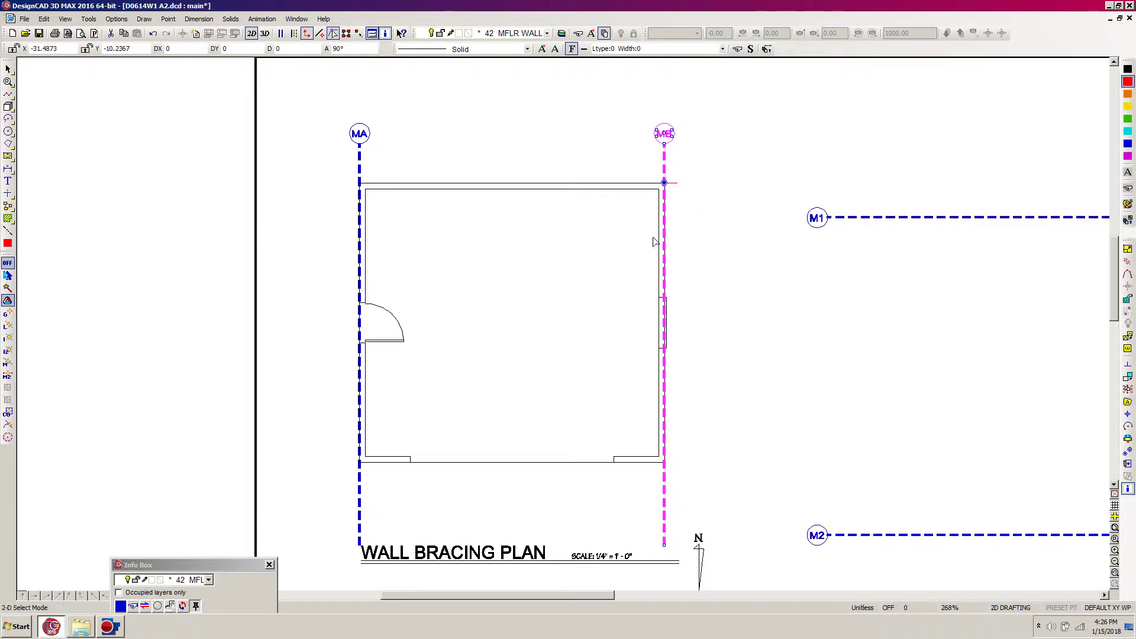
pyautogui.press('Escape')
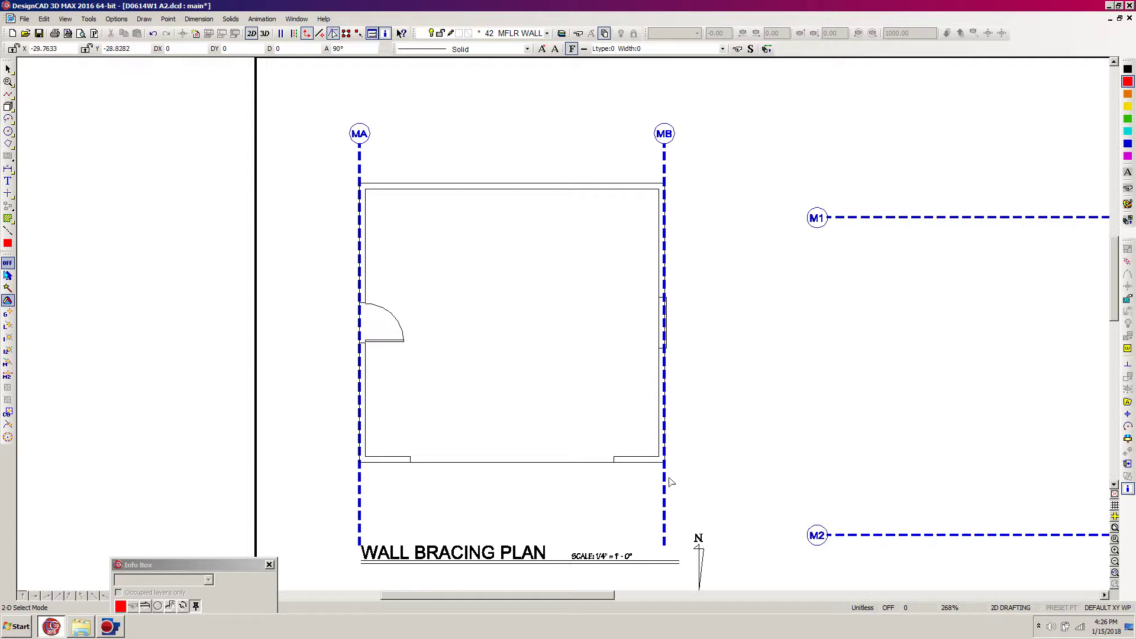
# - Shorten grid lines MA and MB on the plan by moving their south ends up to just below the south wall
pyautogui.click(360, 491)
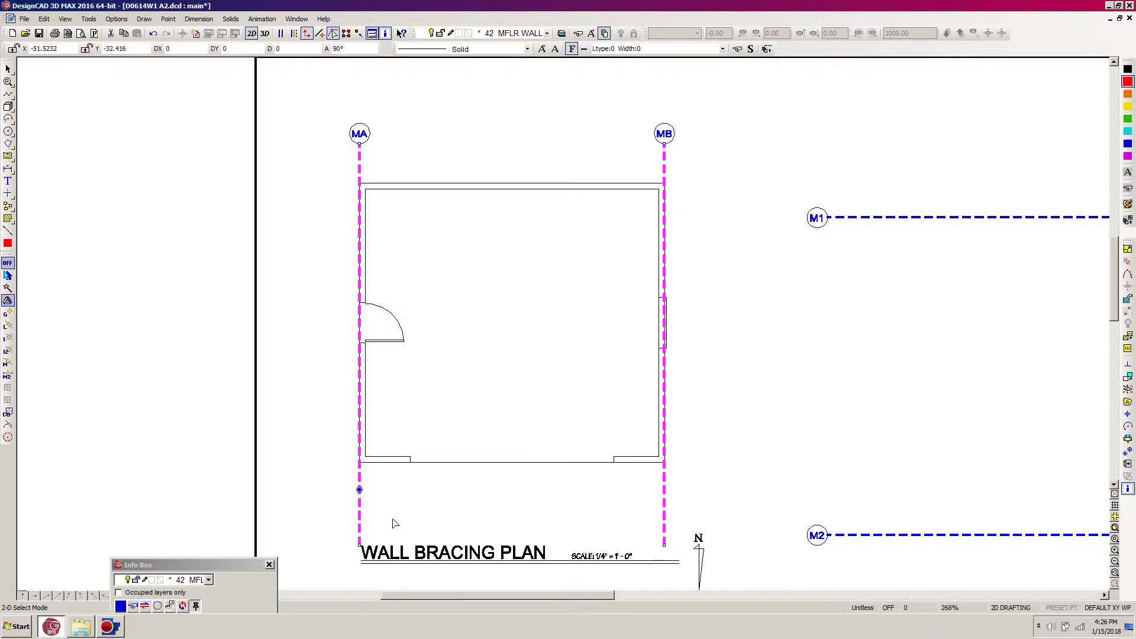
pyautogui.moveTo(323, 514); pyautogui.dragTo(682, 556)
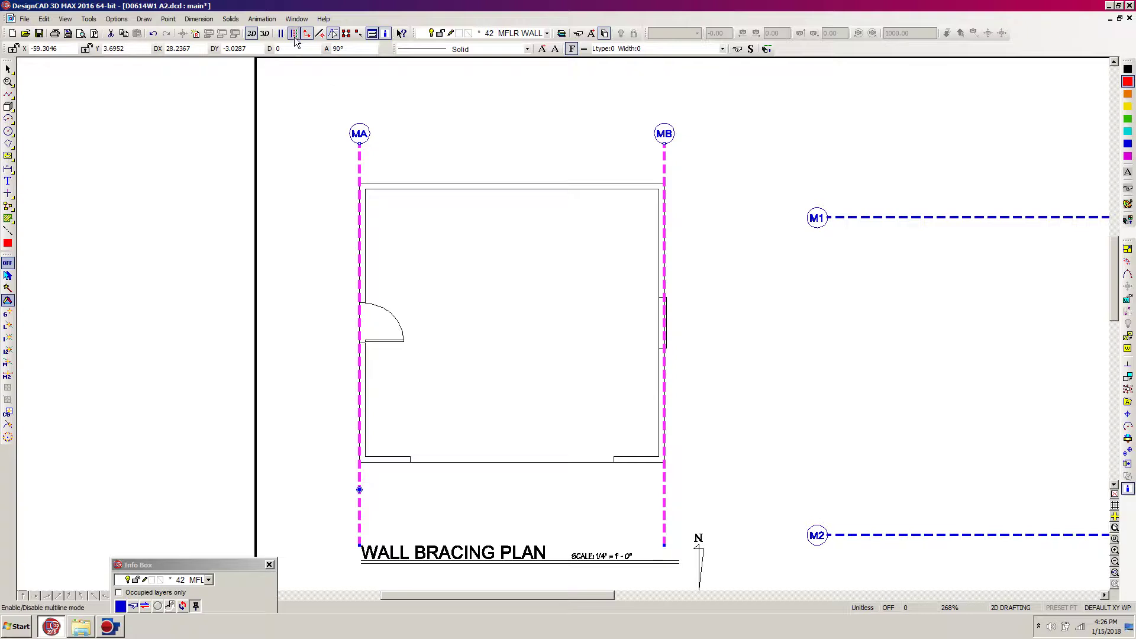
pyautogui.click(664, 539)
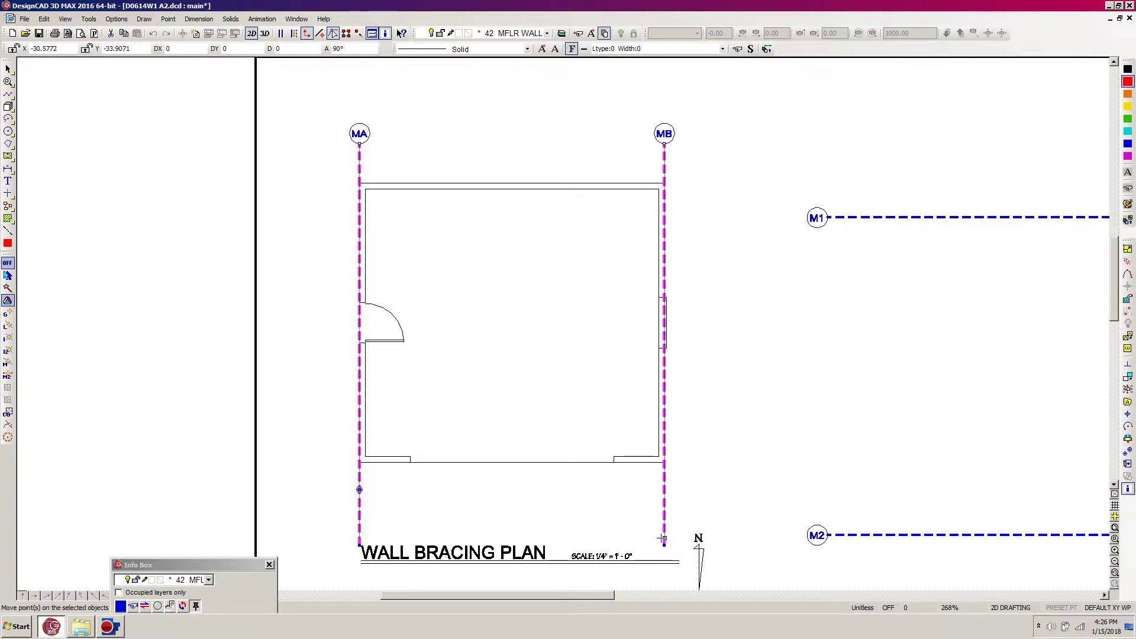
pyautogui.click(665, 492)
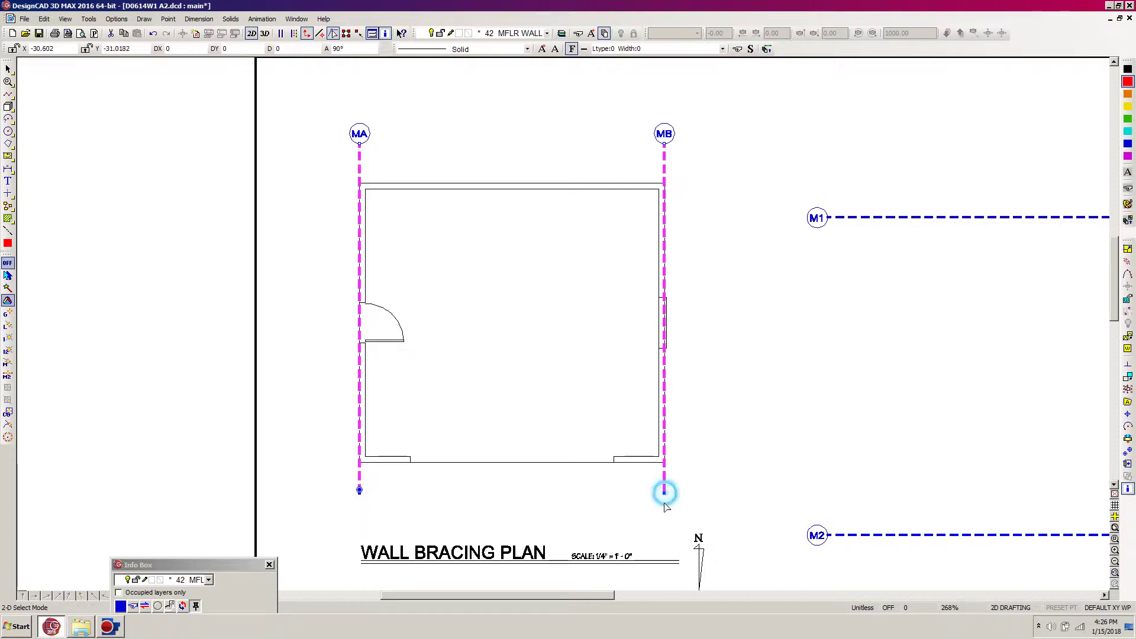
pyautogui.click(680, 519)
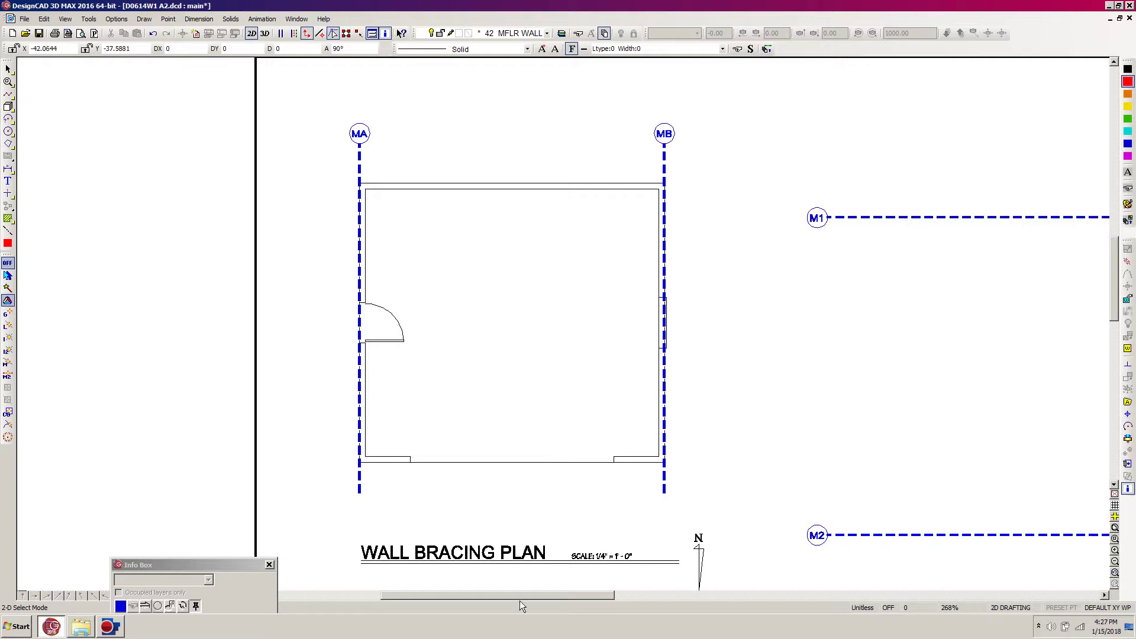
# - Move grid lines M1 and M2 with their bubbles west onto the wall bracing plan, aligning M2 with the outer southwest wall corner
pyautogui.moveTo(501, 596)
pyautogui.mouseDown()
pyautogui.moveTo(564, 583)
pyautogui.moveTo(560, 569)
pyautogui.mouseUp()
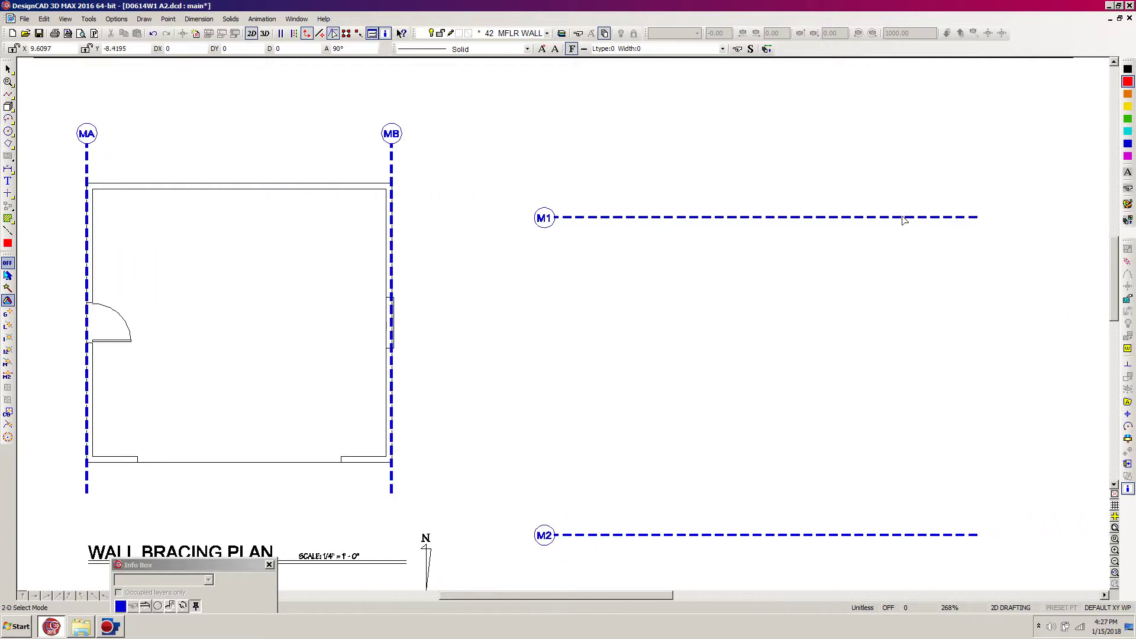
pyautogui.moveTo(1029, 155); pyautogui.dragTo(504, 570)
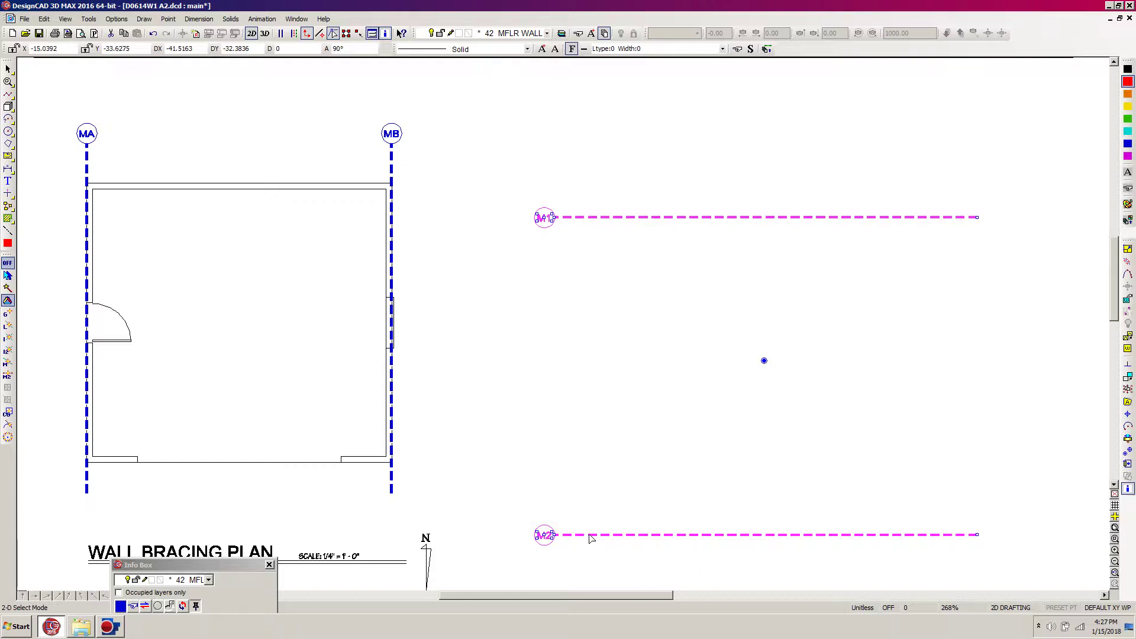
pyautogui.click(1128, 453)
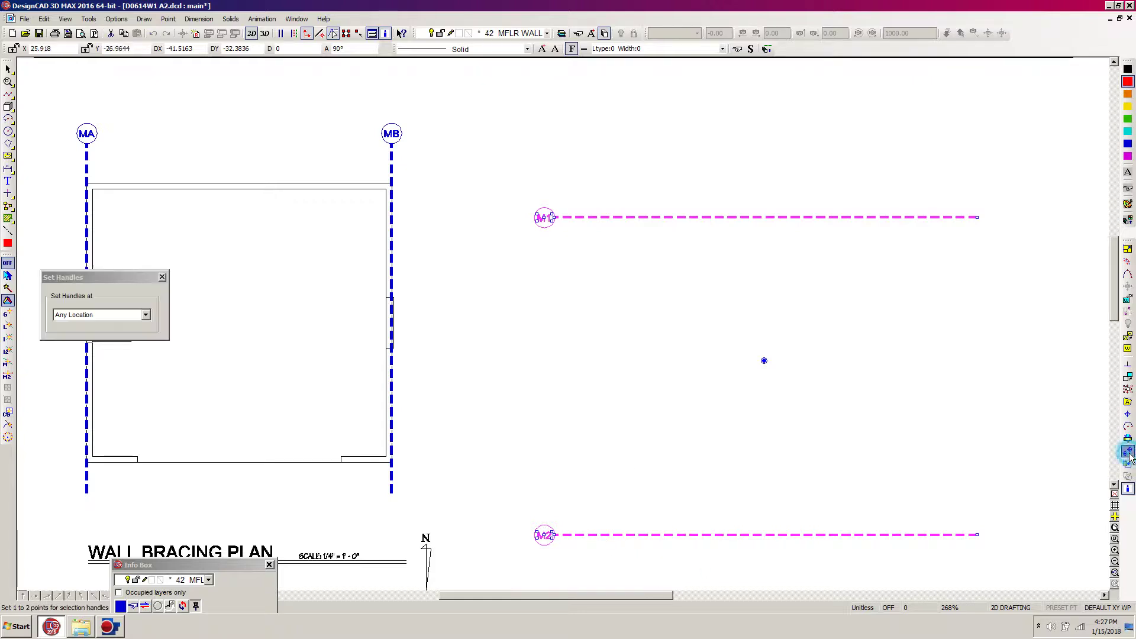
pyautogui.click(590, 533)
pyautogui.press('Return')
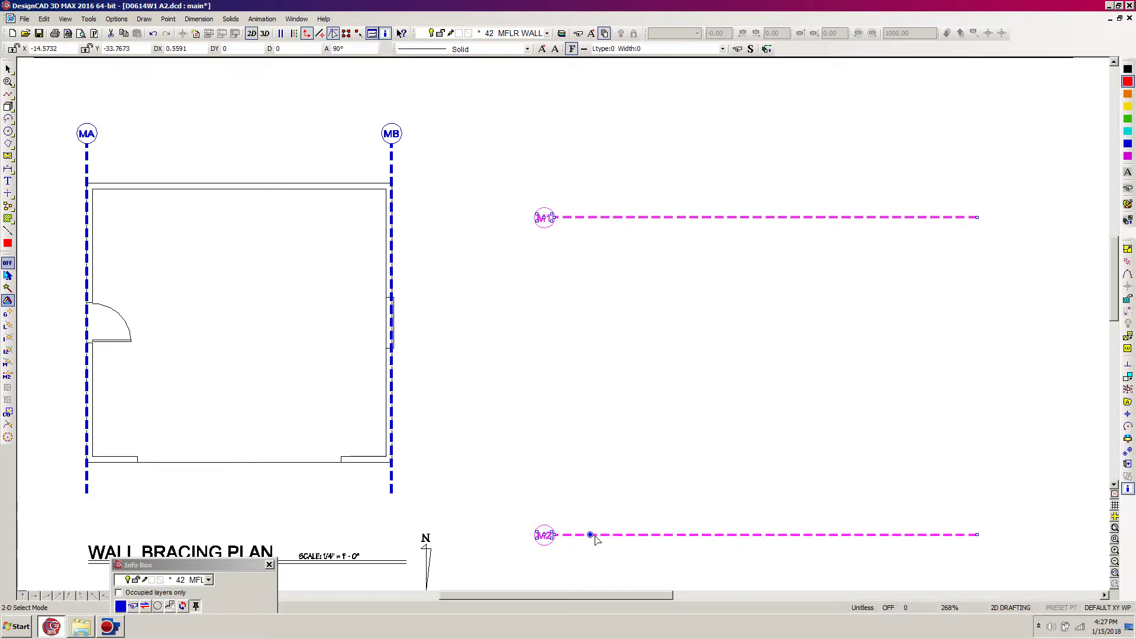
pyautogui.press('m')
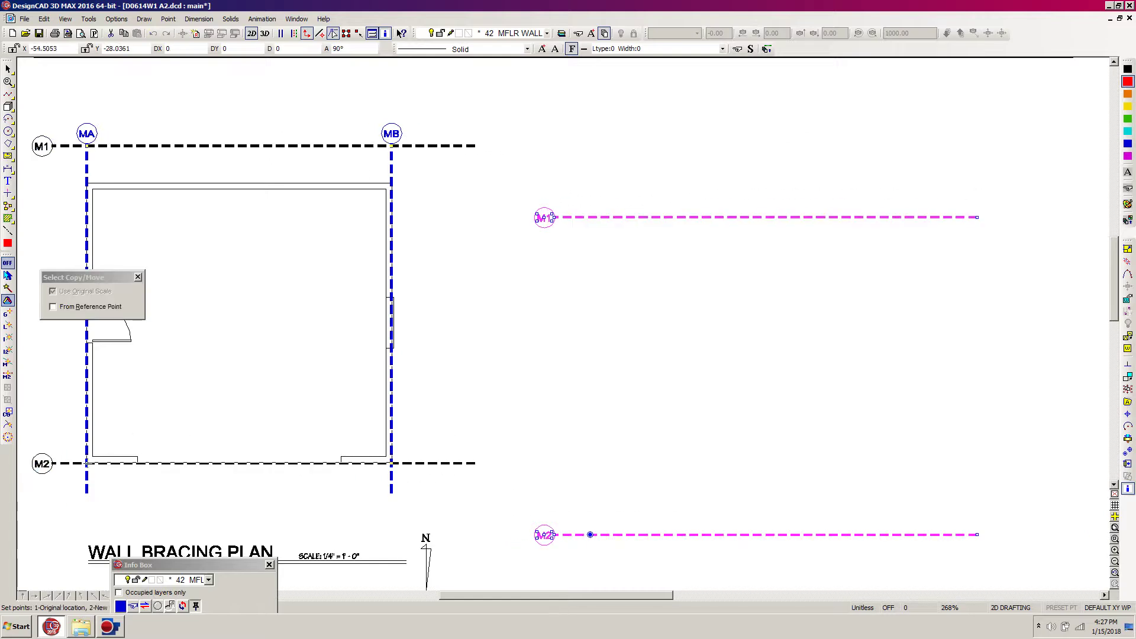
pyautogui.click(85, 462)
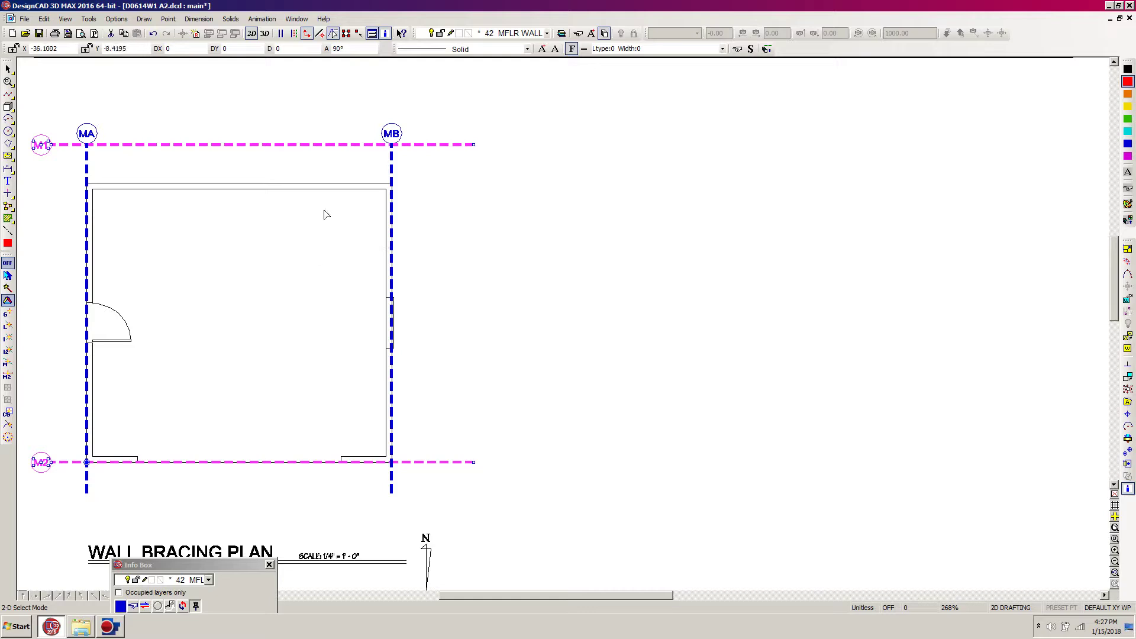
pyautogui.press('Escape')
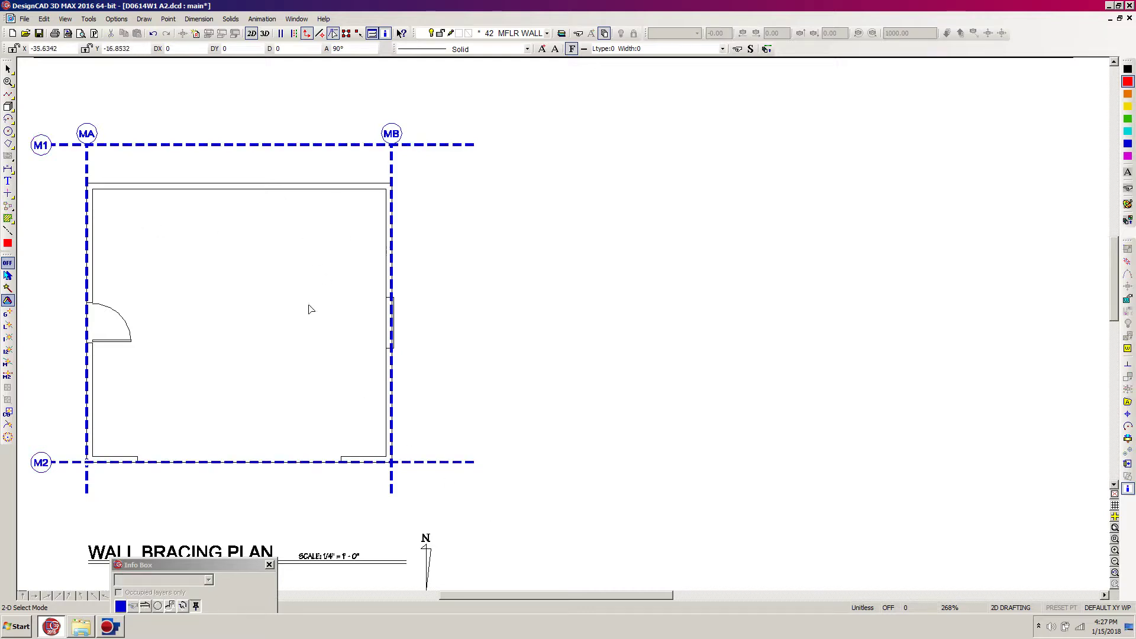
# - Select grid line M1 together with its label and bubble above the plan's north wall
pyautogui.click(8, 81)
pyautogui.click(23, 98)
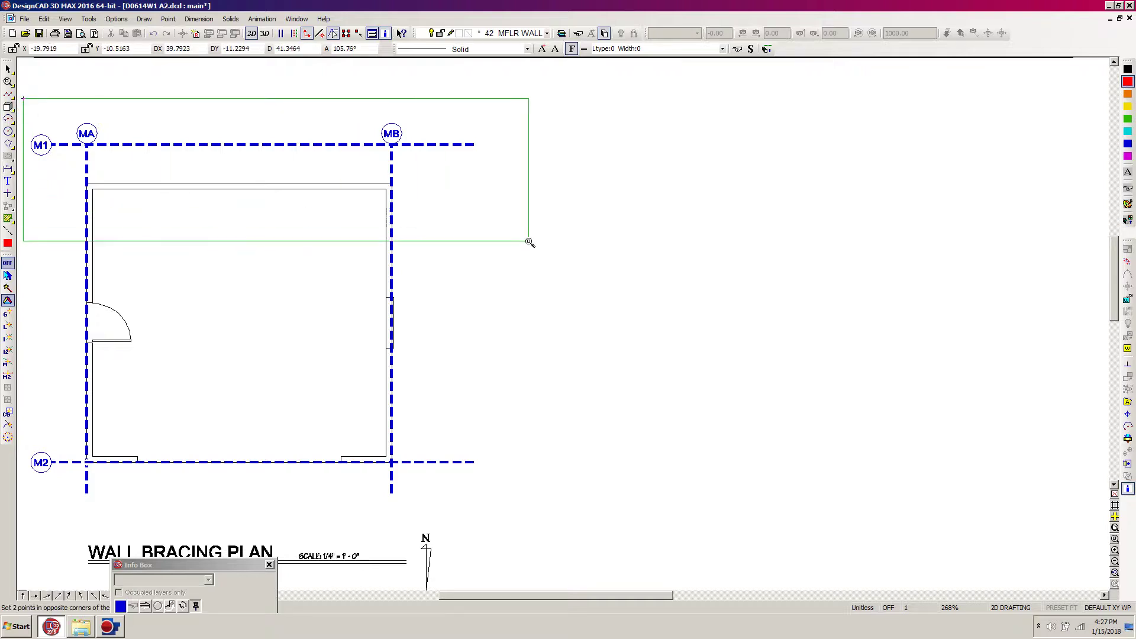
pyautogui.click(529, 245)
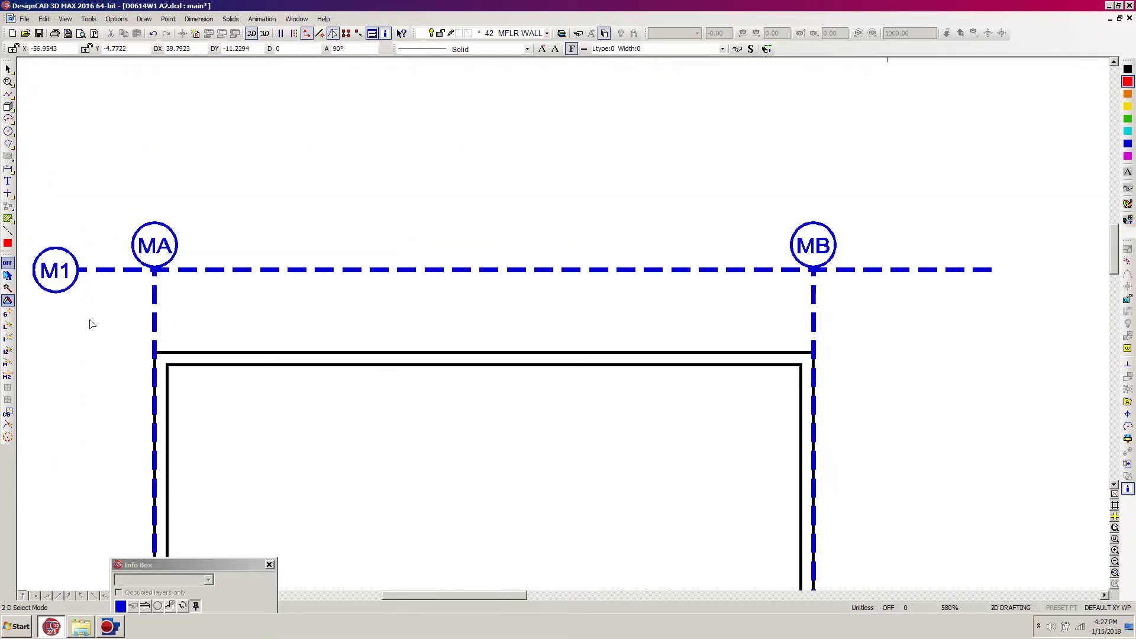
pyautogui.click(23, 316)
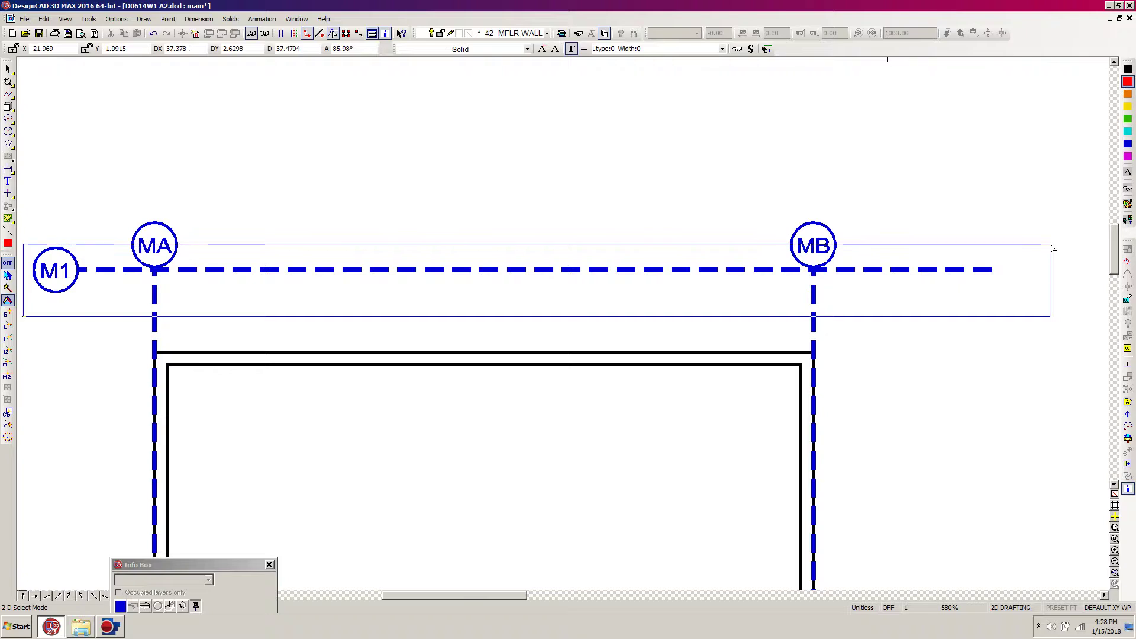
pyautogui.click(1052, 248)
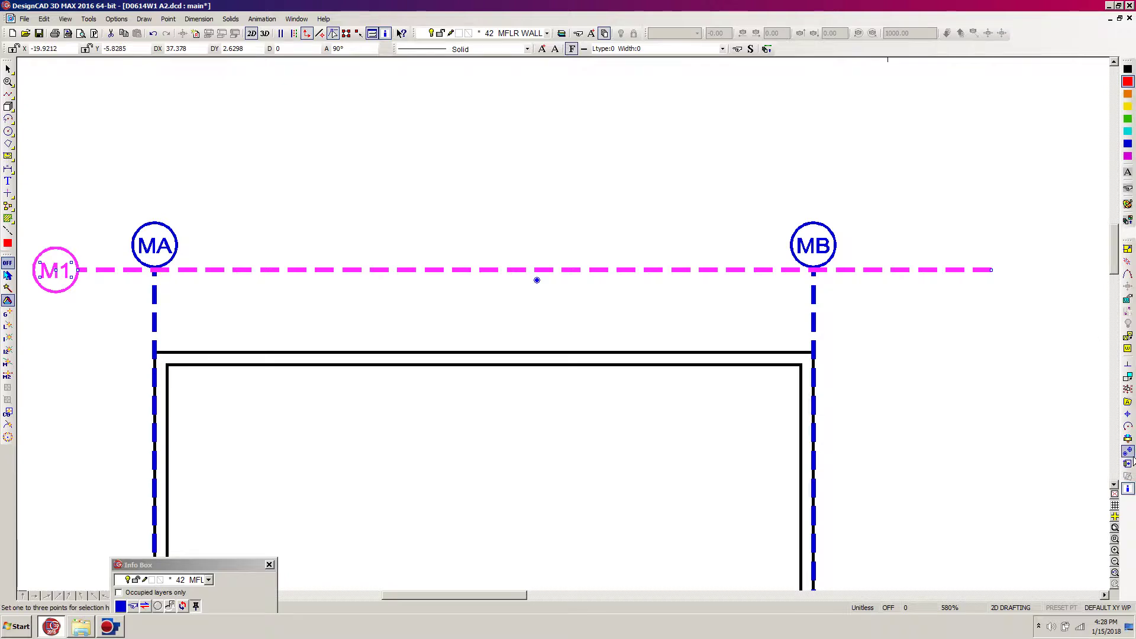
# - Set the selection handle of grid line M1 at its intersection with grid line MA
pyautogui.click(1129, 454)
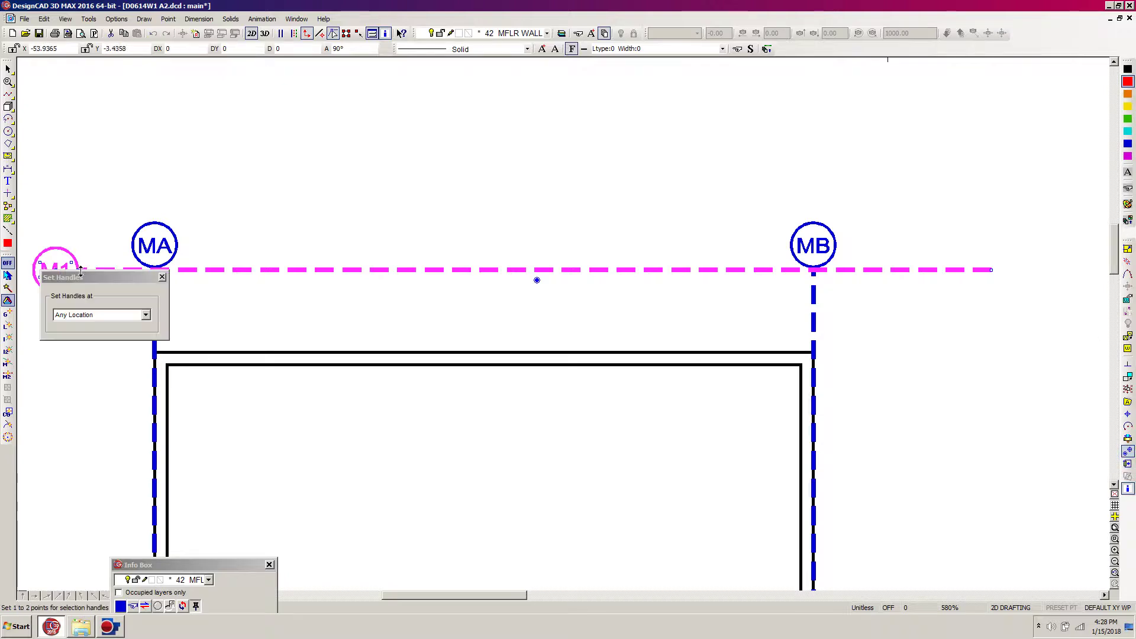
pyautogui.moveTo(98, 280); pyautogui.dragTo(92, 342)
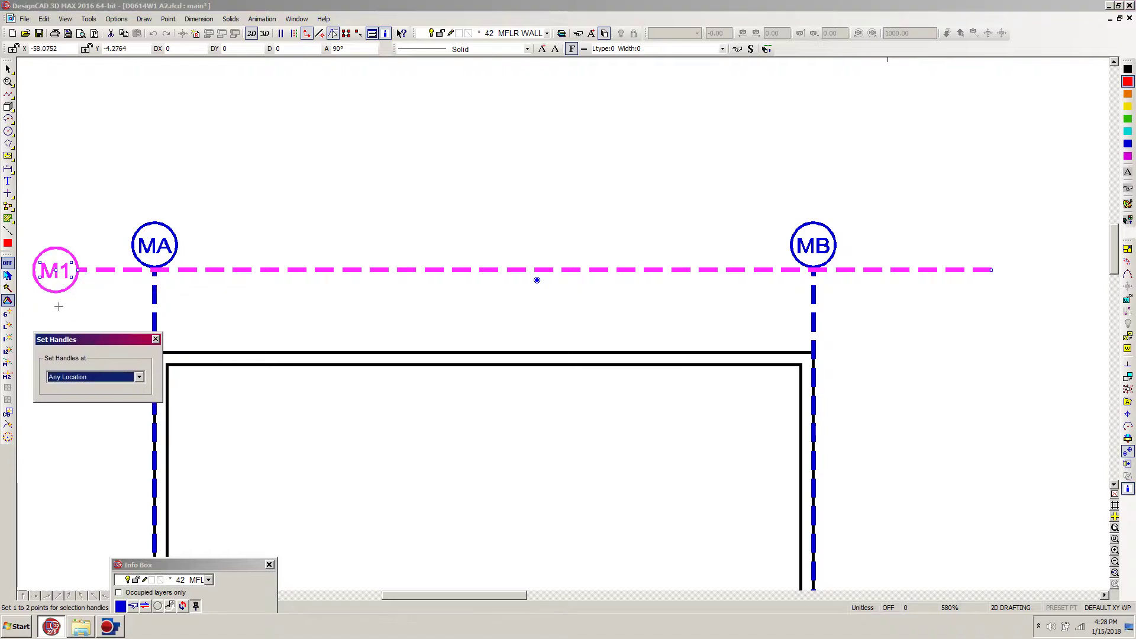
pyautogui.click(8, 352)
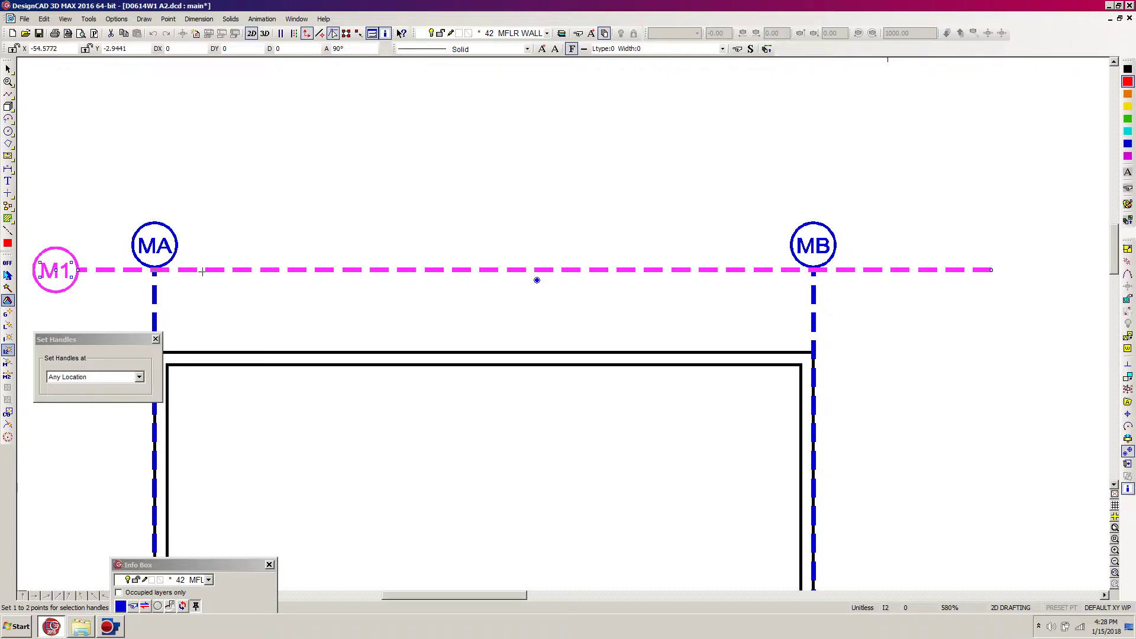
pyautogui.click(155, 281)
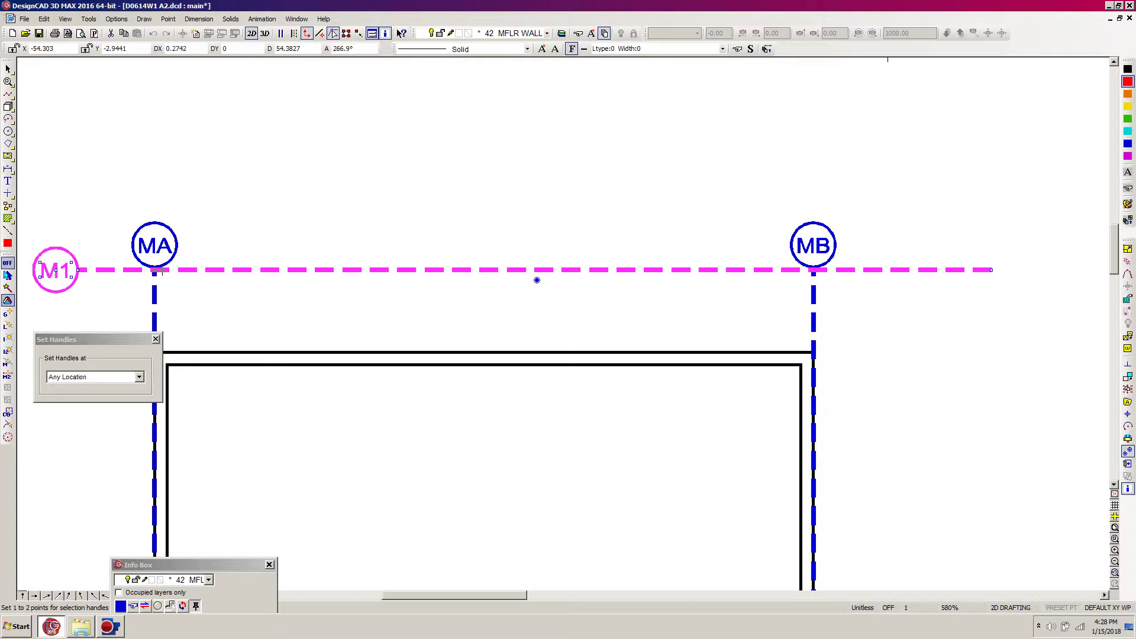
pyautogui.click(205, 317)
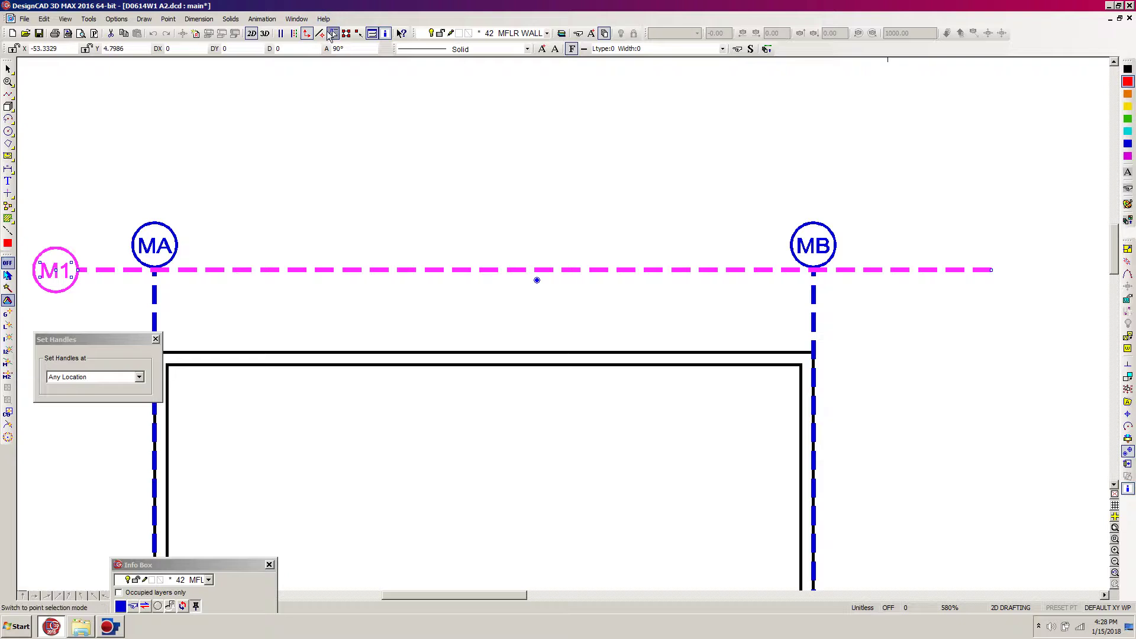
pyautogui.click(8, 300)
pyautogui.click(7, 350)
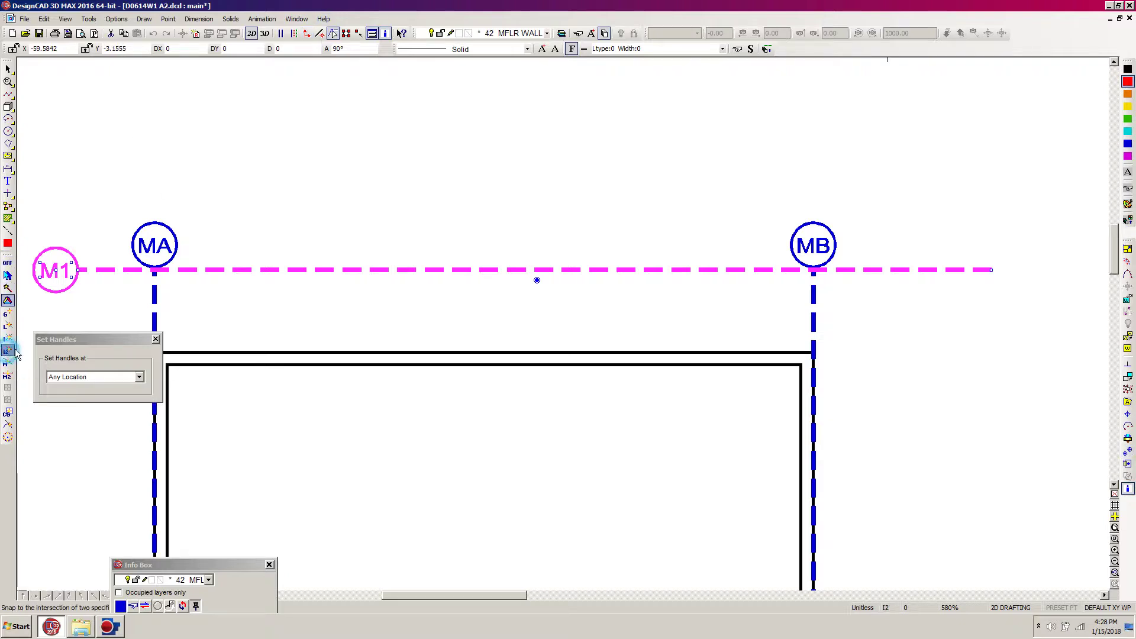
pyautogui.click(170, 270)
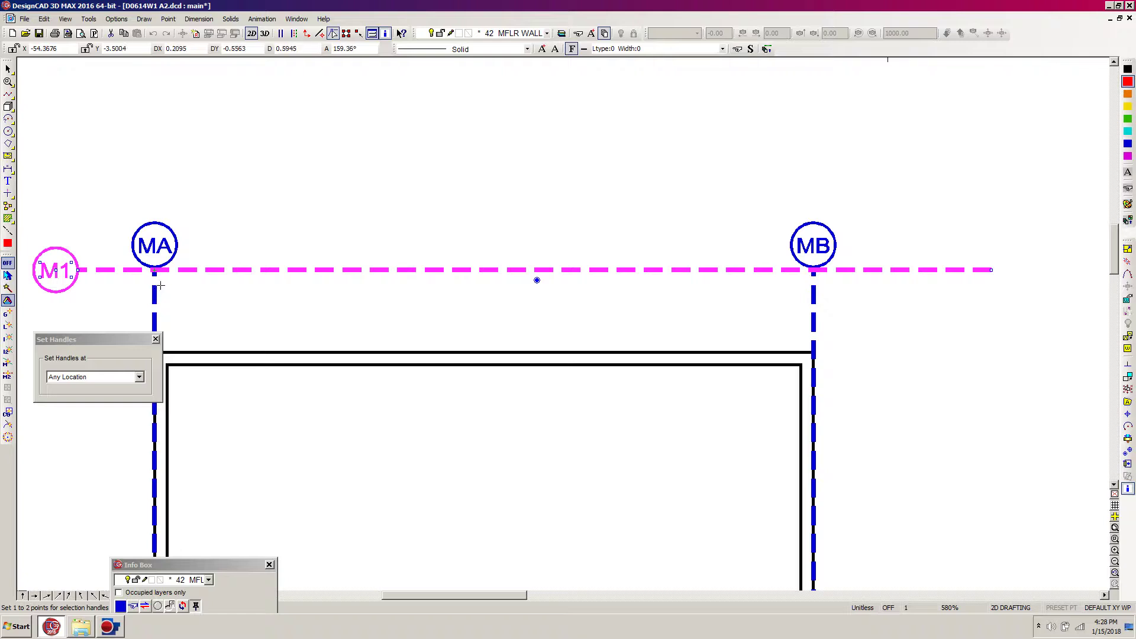
pyautogui.press('Return')
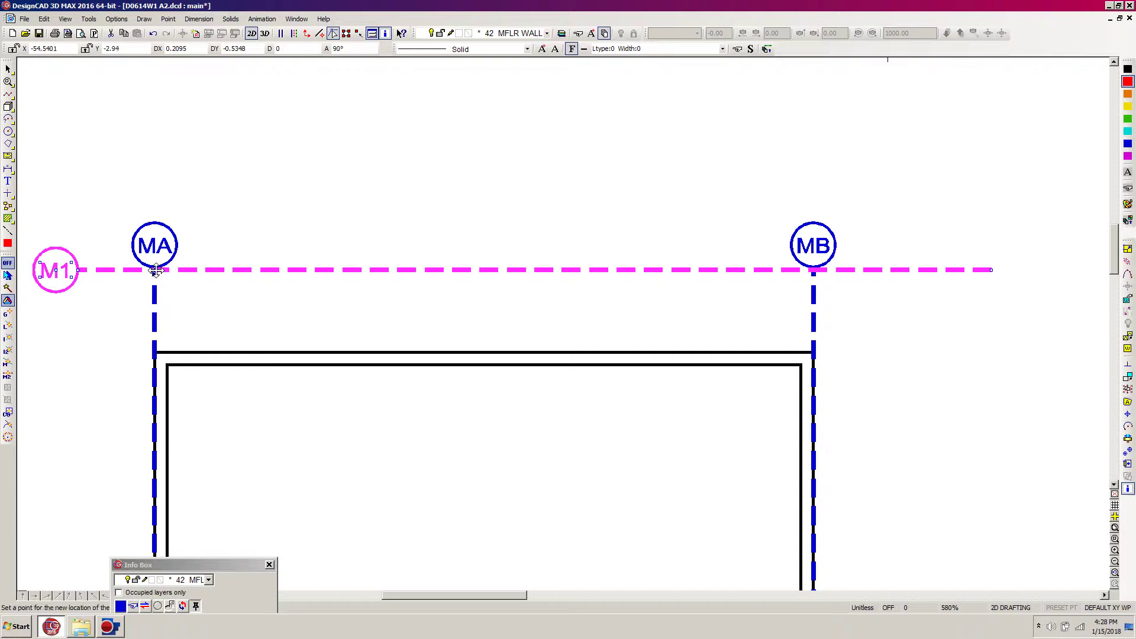
# - Move grid line M1 with its label and bubble south onto the plan's outer northwest wall corner
pyautogui.click(154, 271)
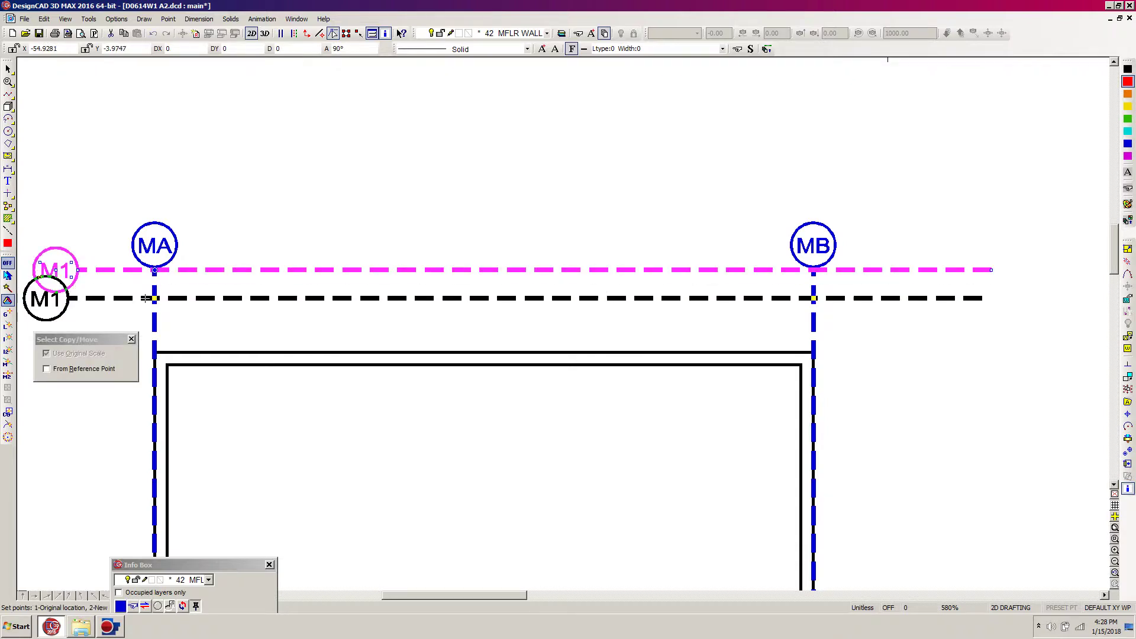
pyautogui.click(155, 351)
pyautogui.press('Escape')
# - Shorten grid lines M1 and M2 by moving their east ends back to just beyond the east wall
pyautogui.scroll(-1, 222, 355)
pyautogui.scroll(-2, 566, 326)
pyautogui.scroll(-1, 796, 428)
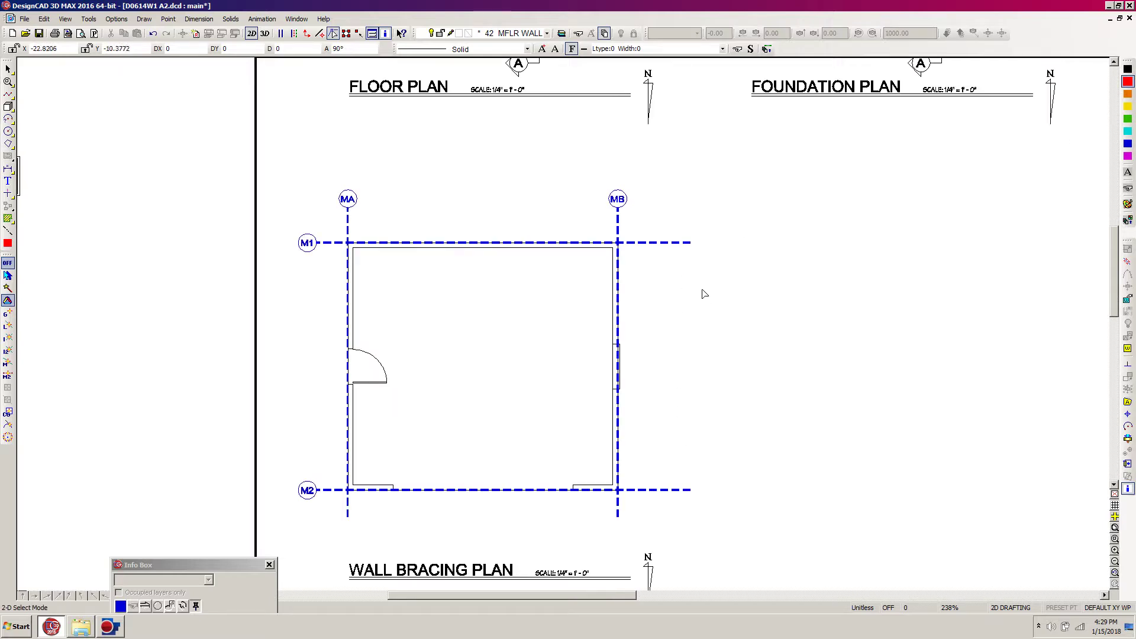
pyautogui.click(642, 243)
pyautogui.keyDown('shift'); pyautogui.click(641, 488); pyautogui.keyUp('shift')
pyautogui.moveTo(720, 215); pyautogui.dragTo(670, 526)
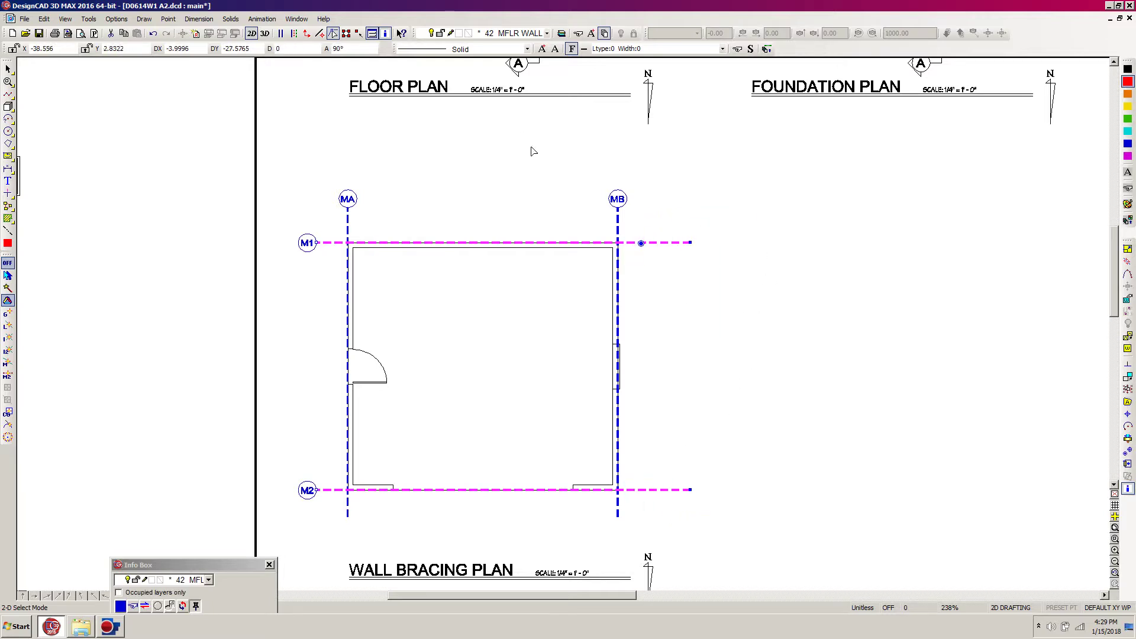
pyautogui.press('o')
pyautogui.click(690, 243)
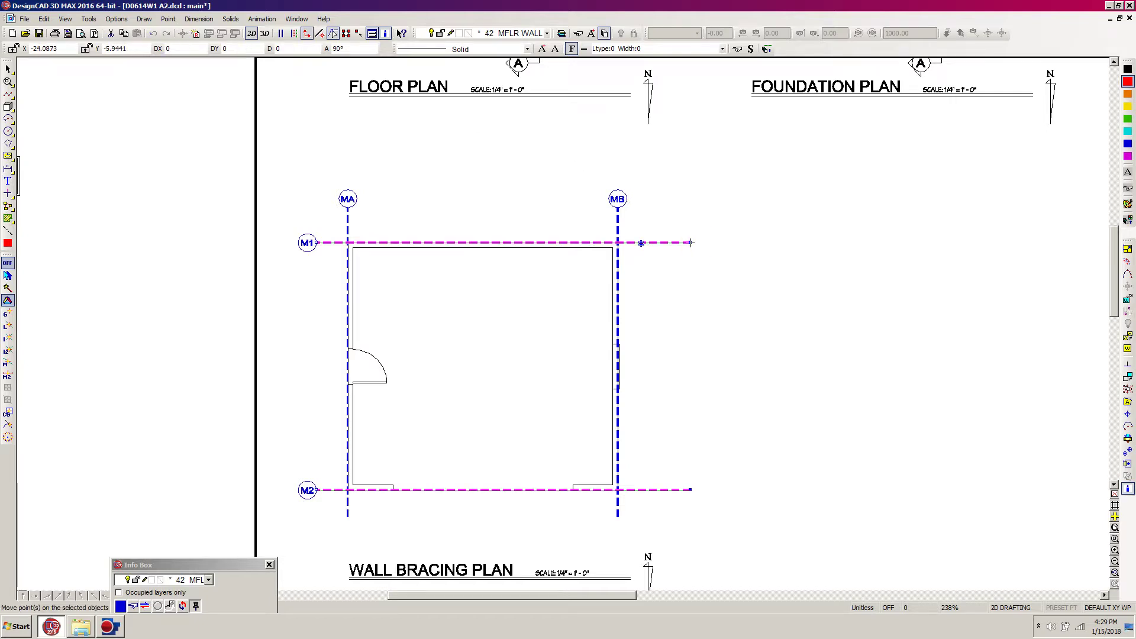
pyautogui.click(658, 242)
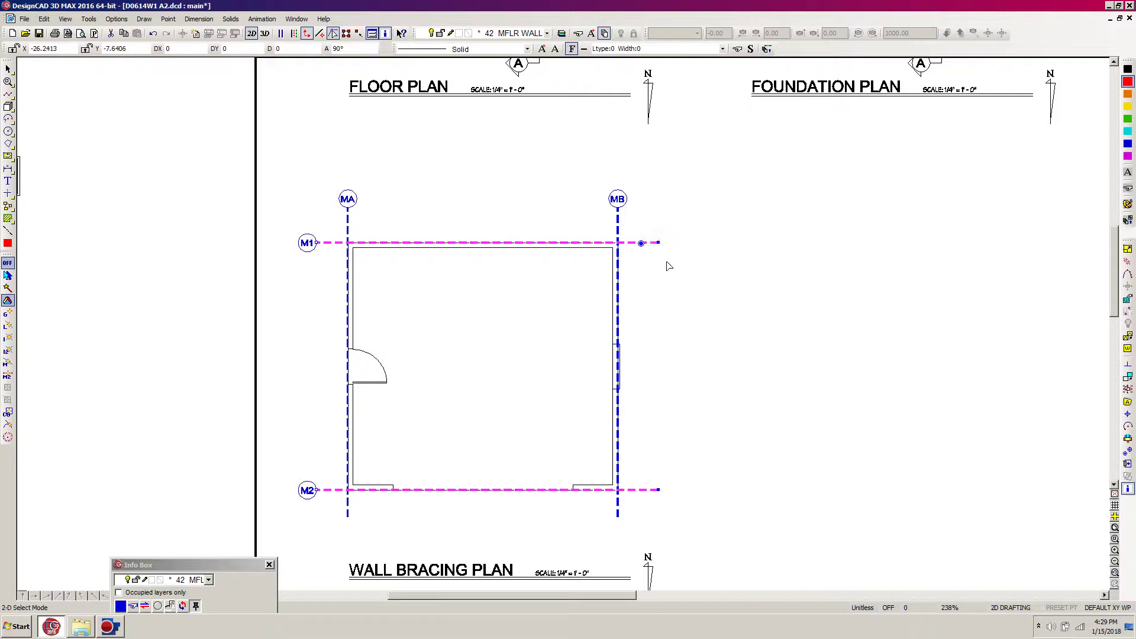
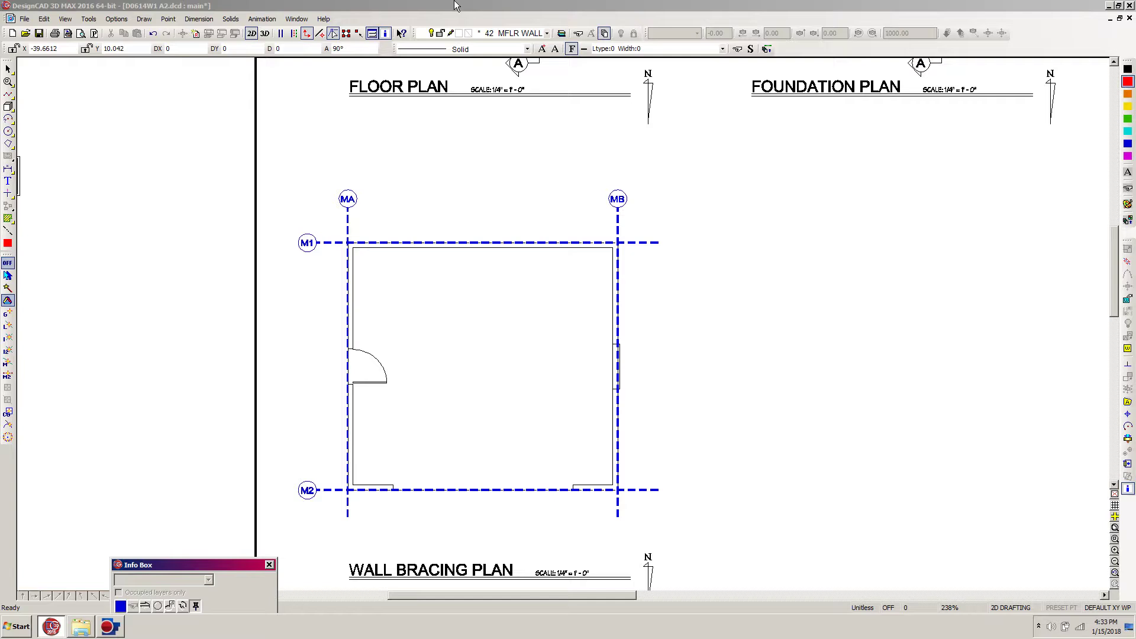
# - Load the WALLBRC1.dc symbol at original scale, place it east of the wall bracing plan and explode it
pyautogui.click(456, 3)
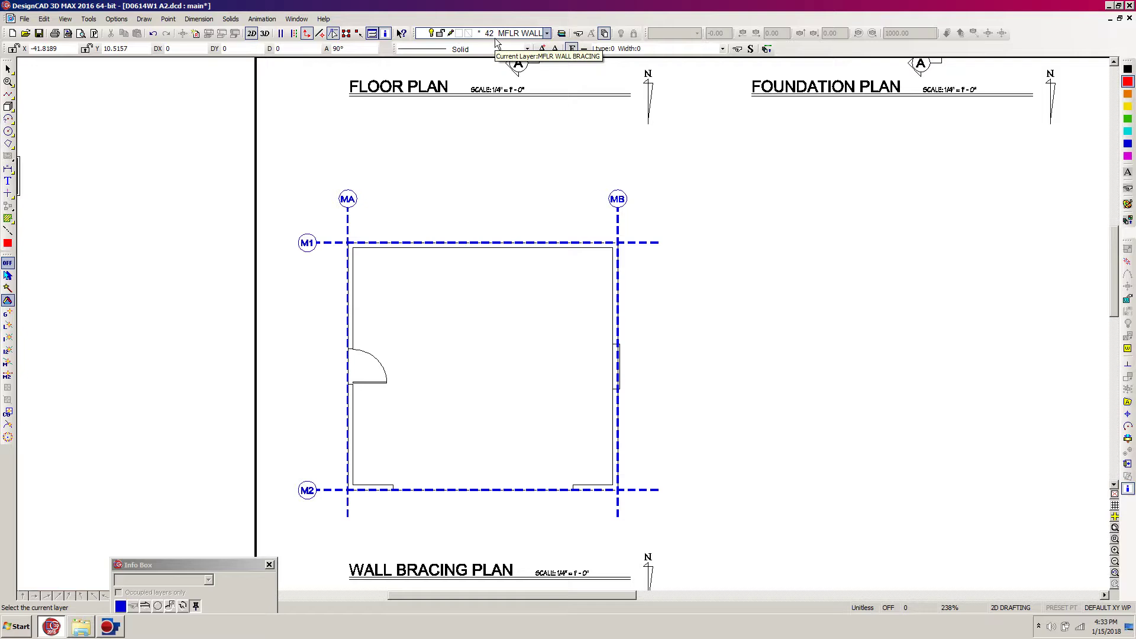
pyautogui.press('s')
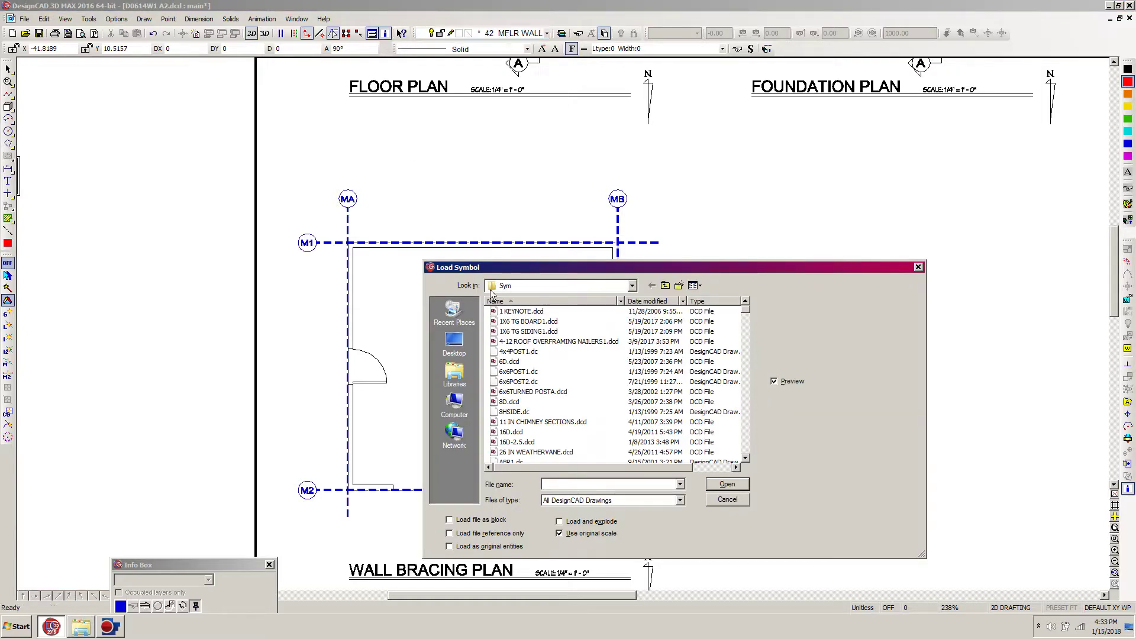
pyautogui.moveTo(747, 317); pyautogui.dragTo(755, 459)
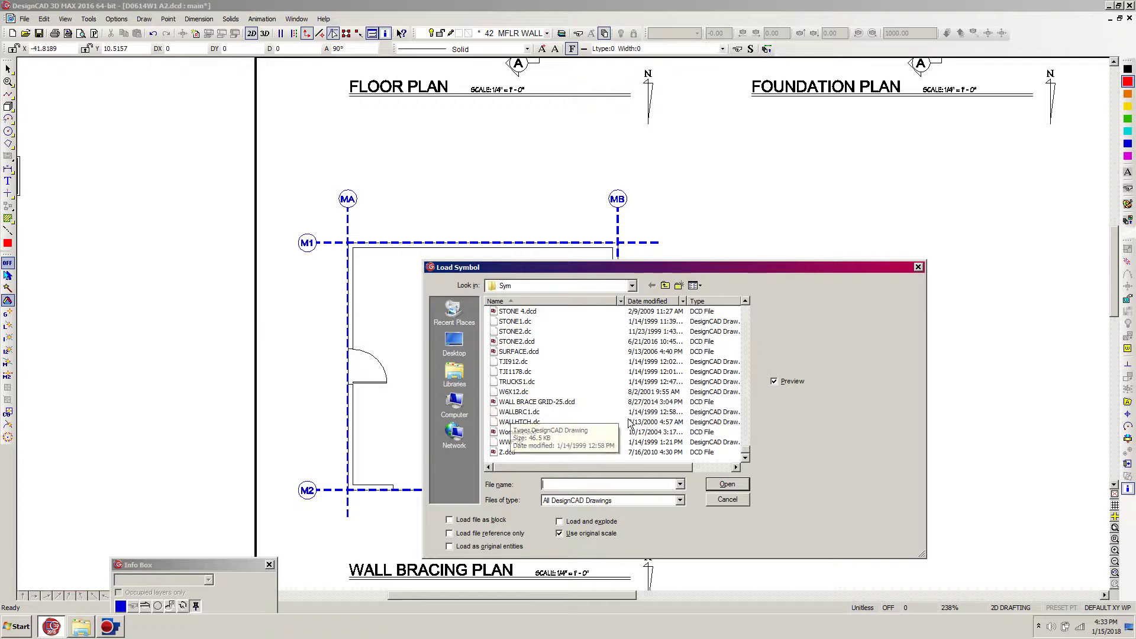
pyautogui.click(519, 412)
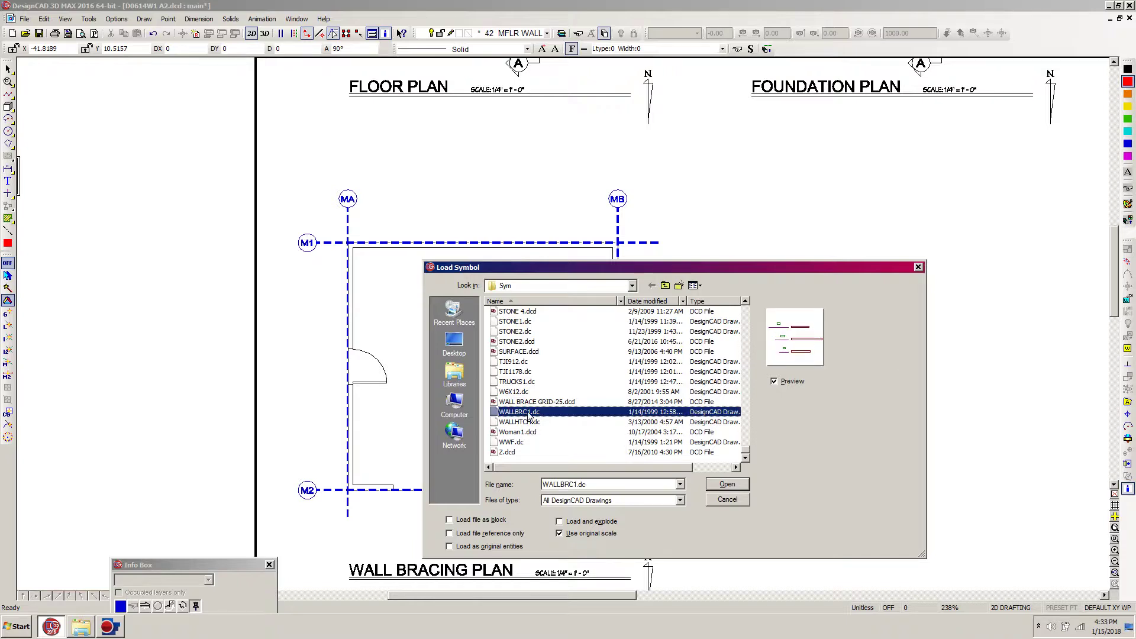
pyautogui.click(727, 484)
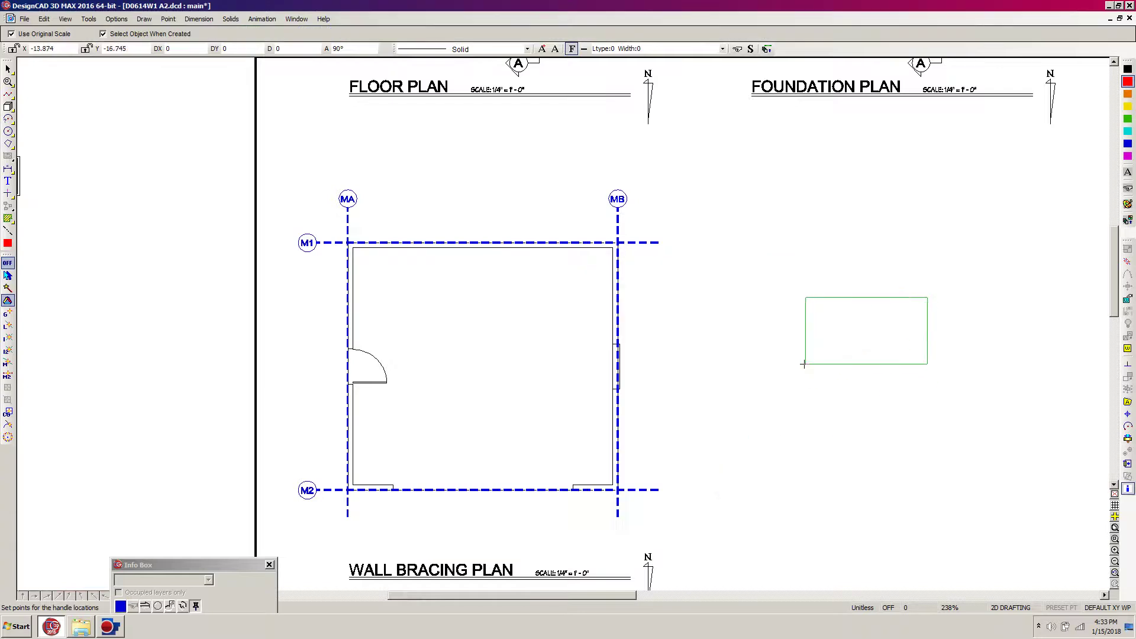
pyautogui.click(742, 389)
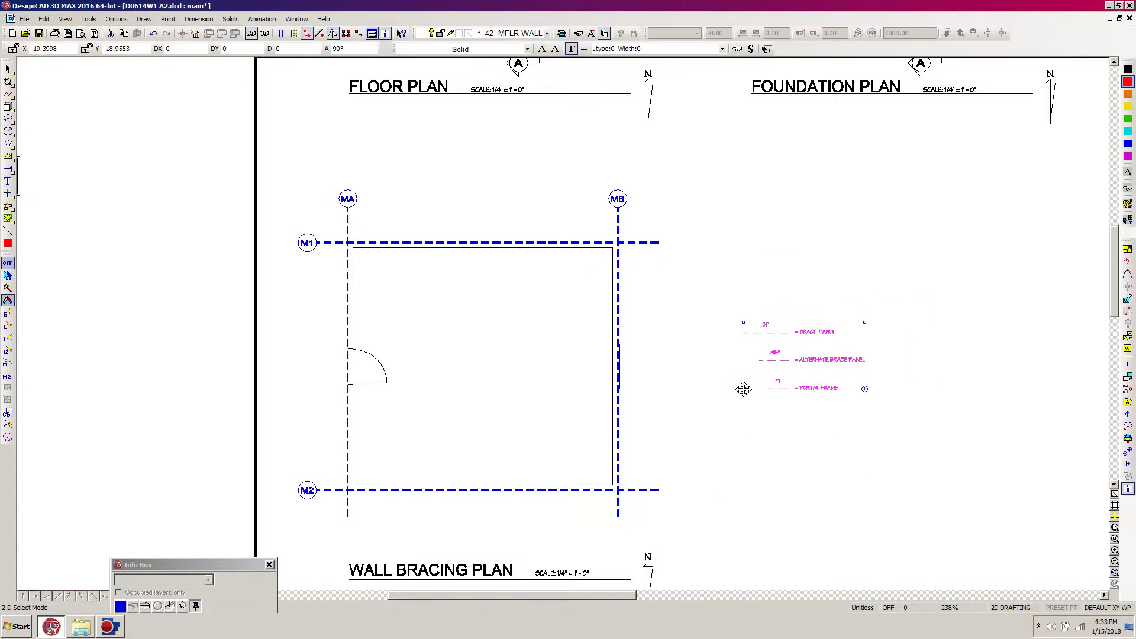
pyautogui.click(1127, 390)
# - Delete the alternate brace panel (ABP) and portal frame (PF) entries from the brace legend
pyautogui.press('z')
pyautogui.click(929, 285)
pyautogui.click(679, 431)
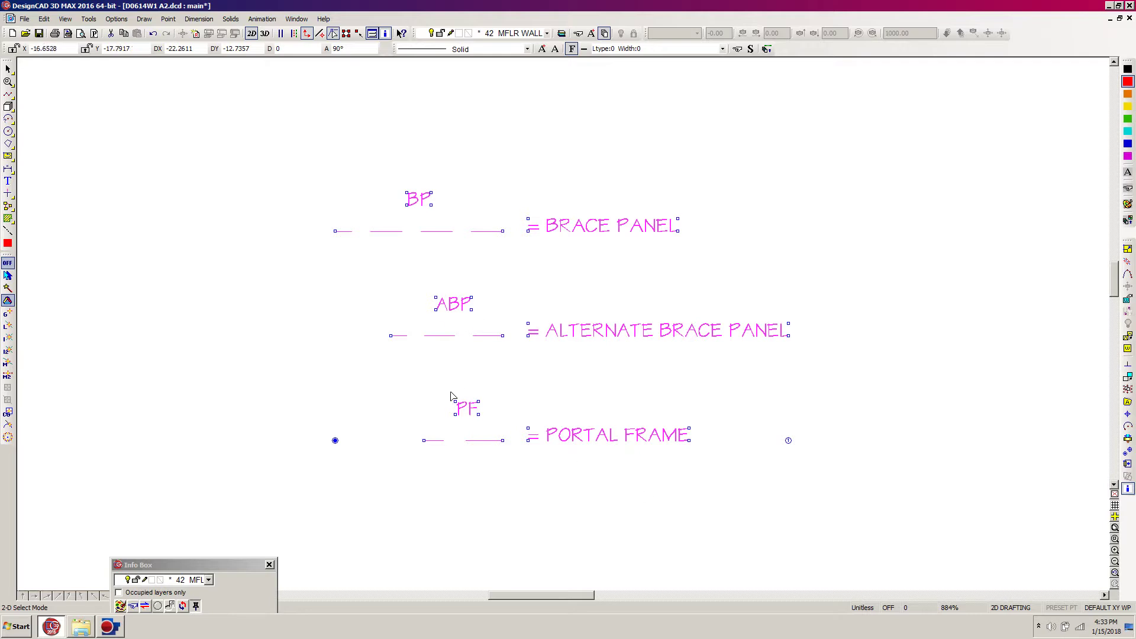
pyautogui.press('Escape')
pyautogui.moveTo(242, 472); pyautogui.dragTo(851, 272)
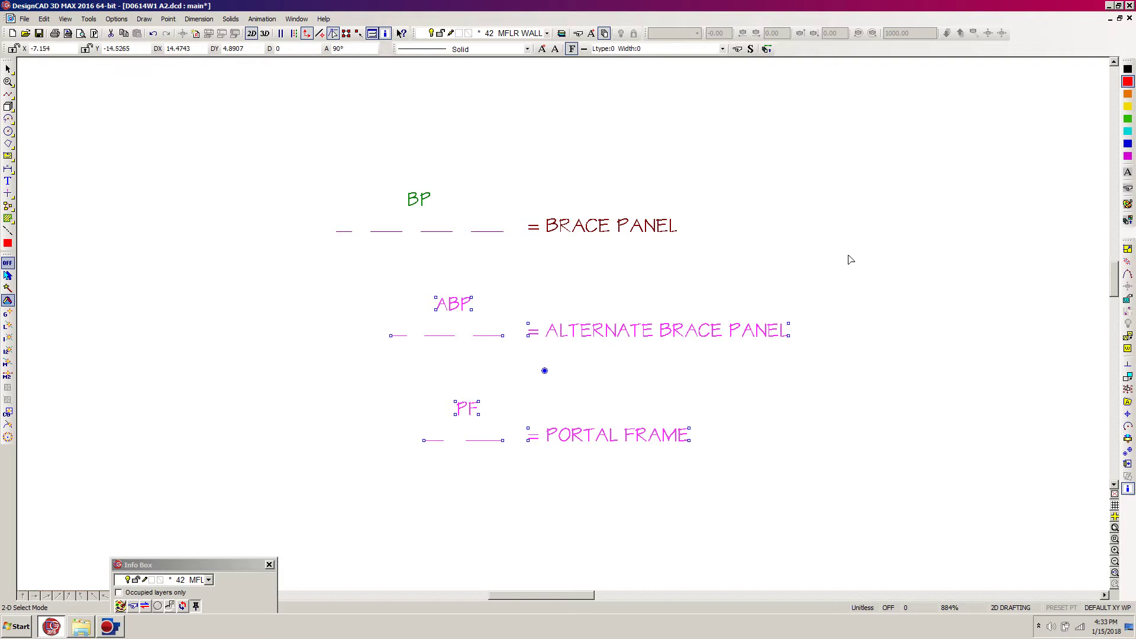
pyautogui.press('Delete')
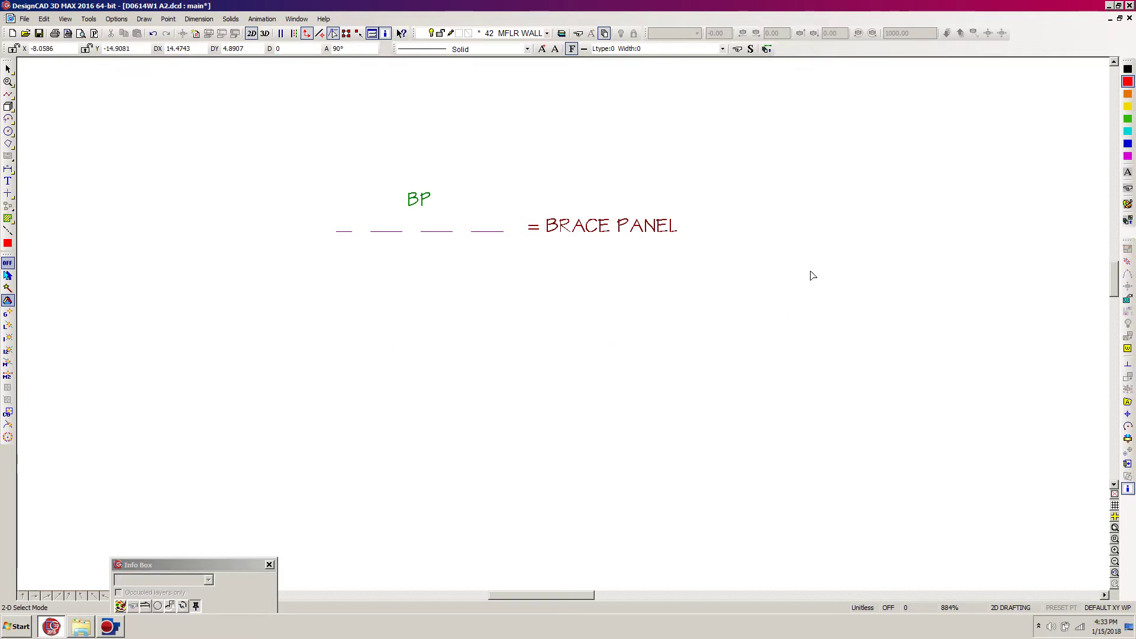
# - Recolor the whole brace panel legend, including its dashed line and both texts, to black
pyautogui.moveTo(747, 140); pyautogui.dragTo(240, 306)
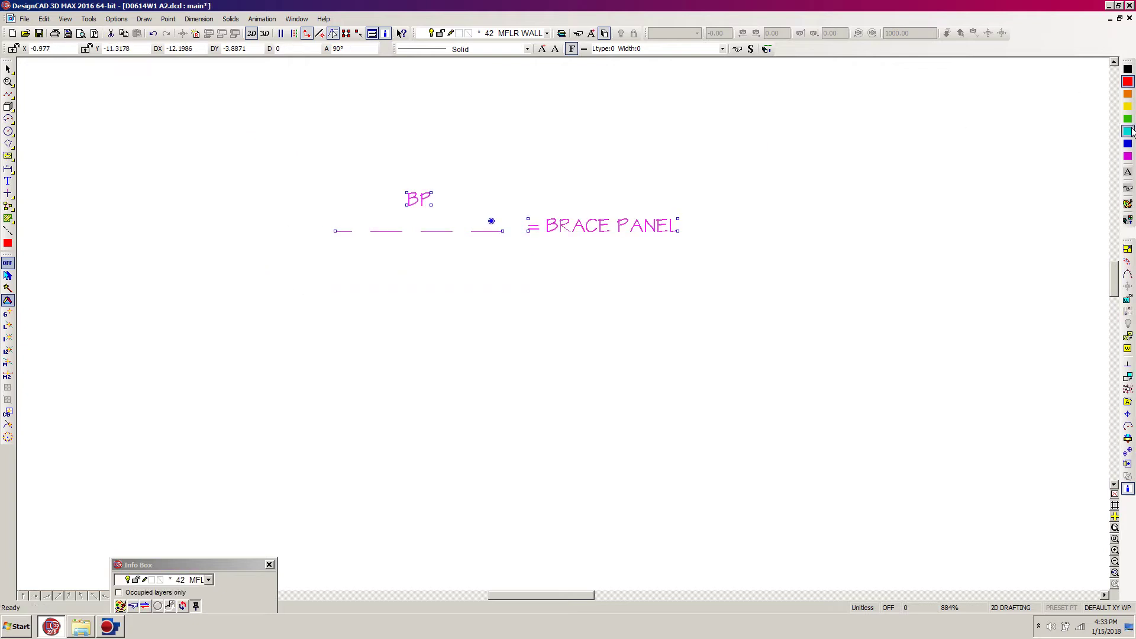
pyautogui.click(1128, 69)
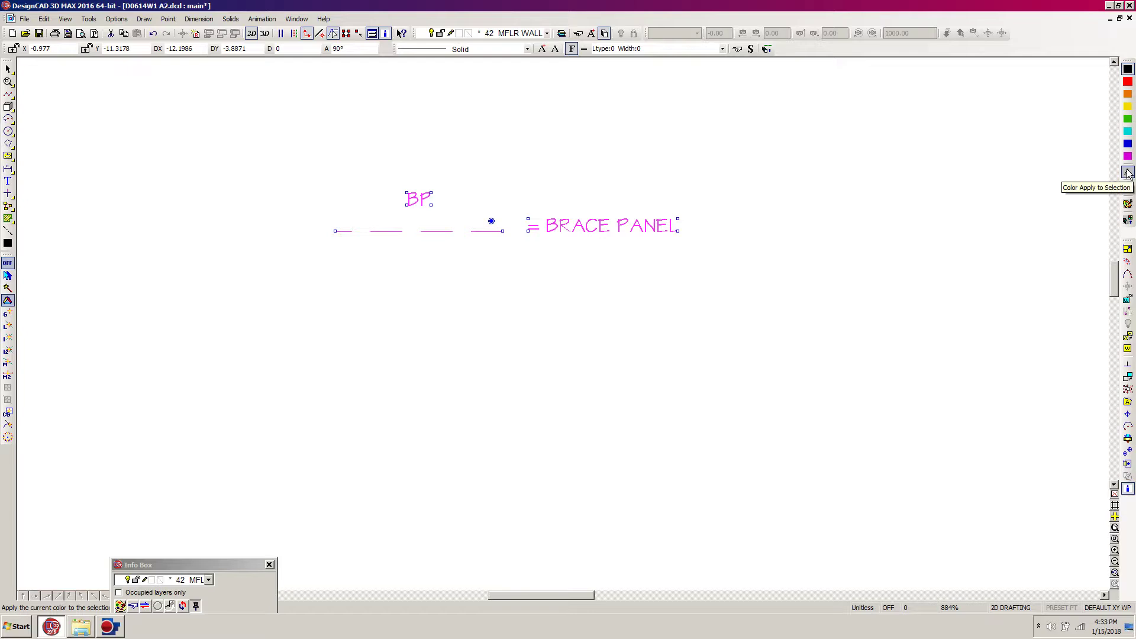
pyautogui.click(1128, 172)
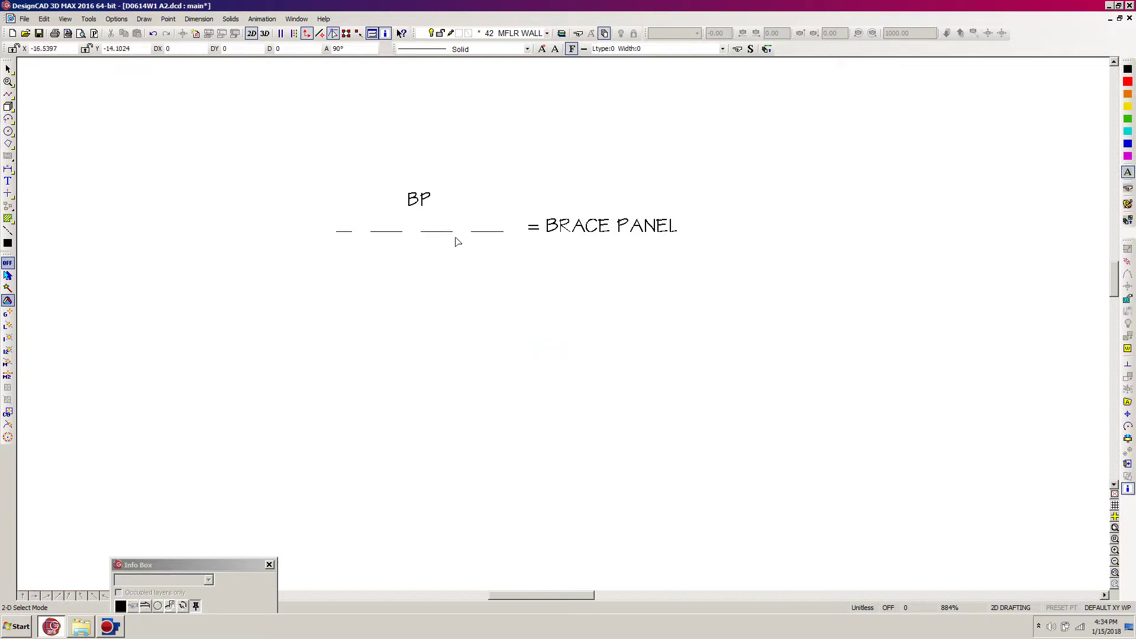
# - Change the legend's brace panel line to the Hidden line style with a line scale of 1
pyautogui.click(343, 236)
pyautogui.moveTo(214, 572); pyautogui.dragTo(184, 138)
pyautogui.click(161, 388)
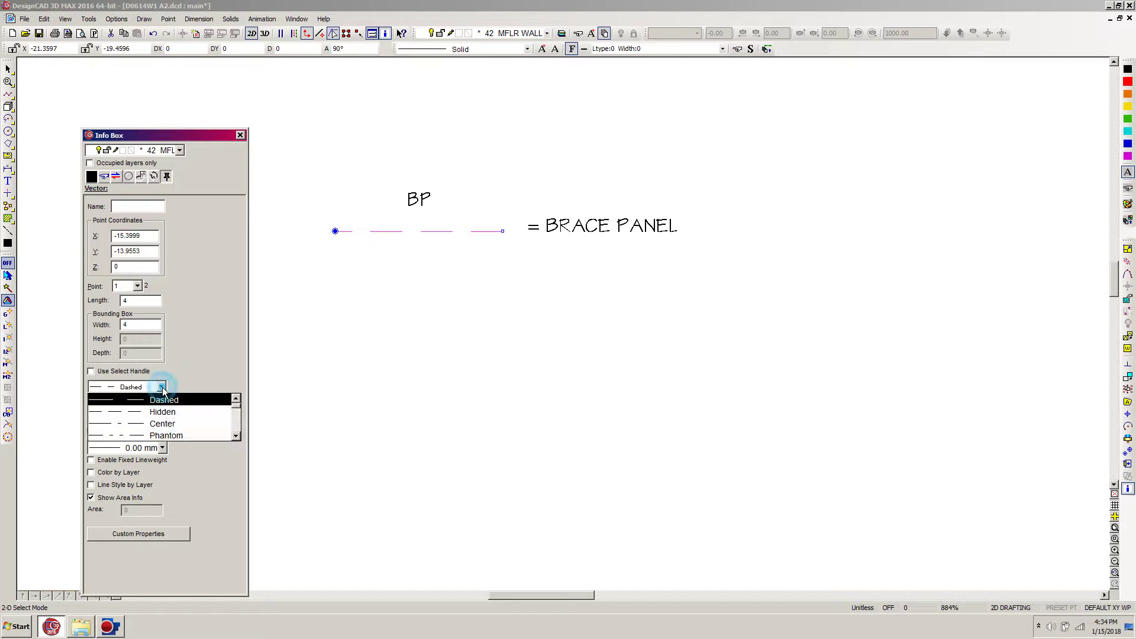
pyautogui.click(138, 413)
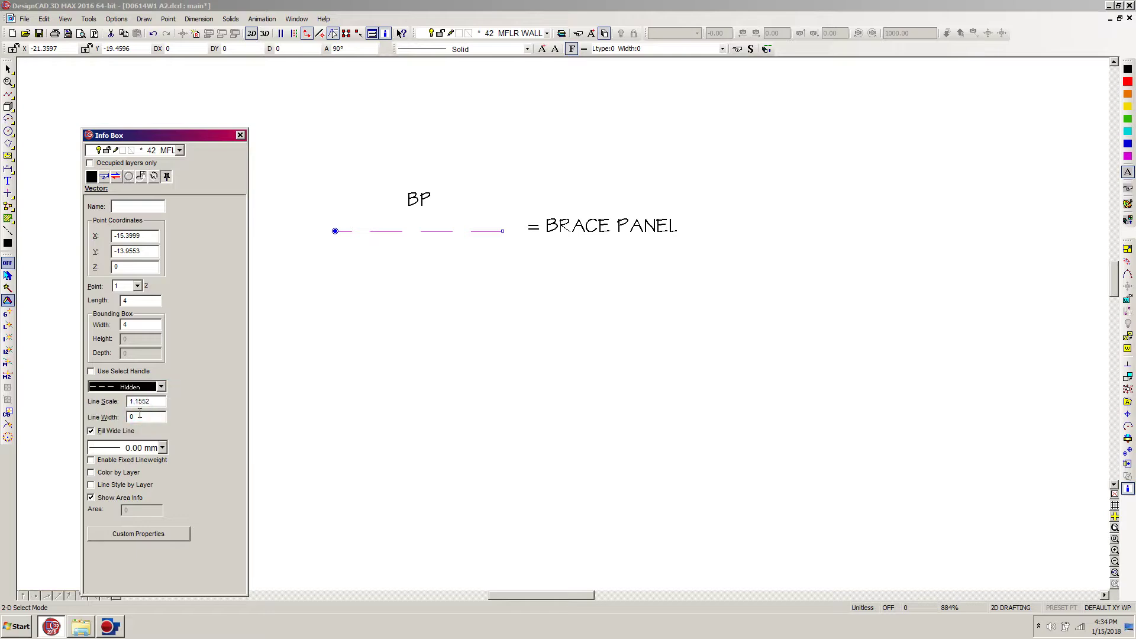
pyautogui.doubleClick(158, 400)
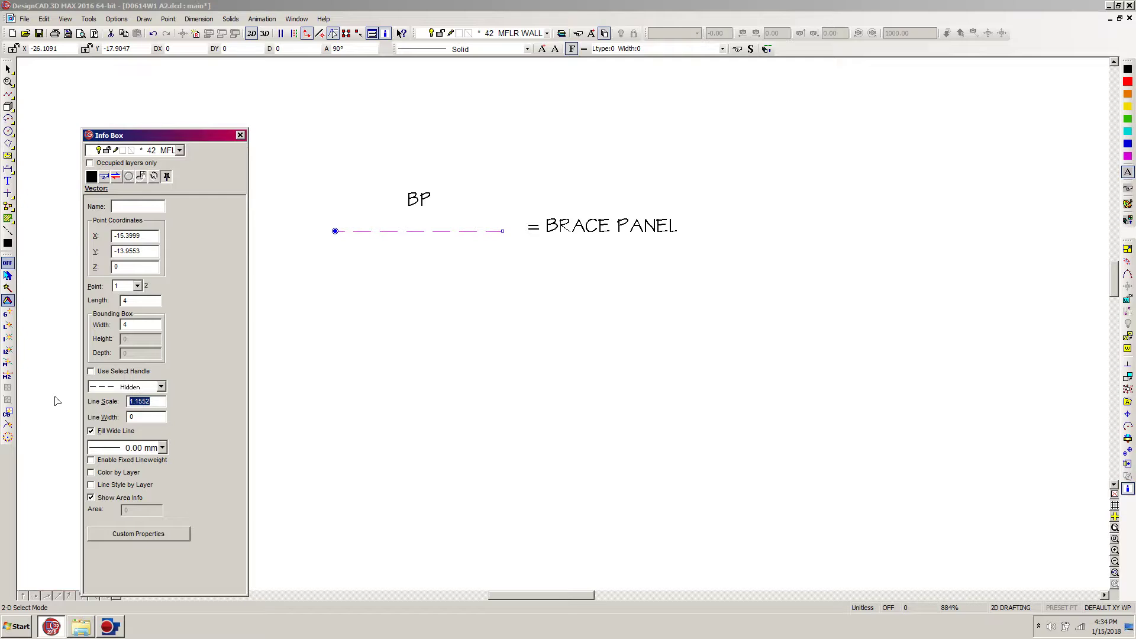
pyautogui.write('1')
# - Set the legend's brace panel line width to 0.08
pyautogui.click(146, 418)
pyautogui.press('Tab')
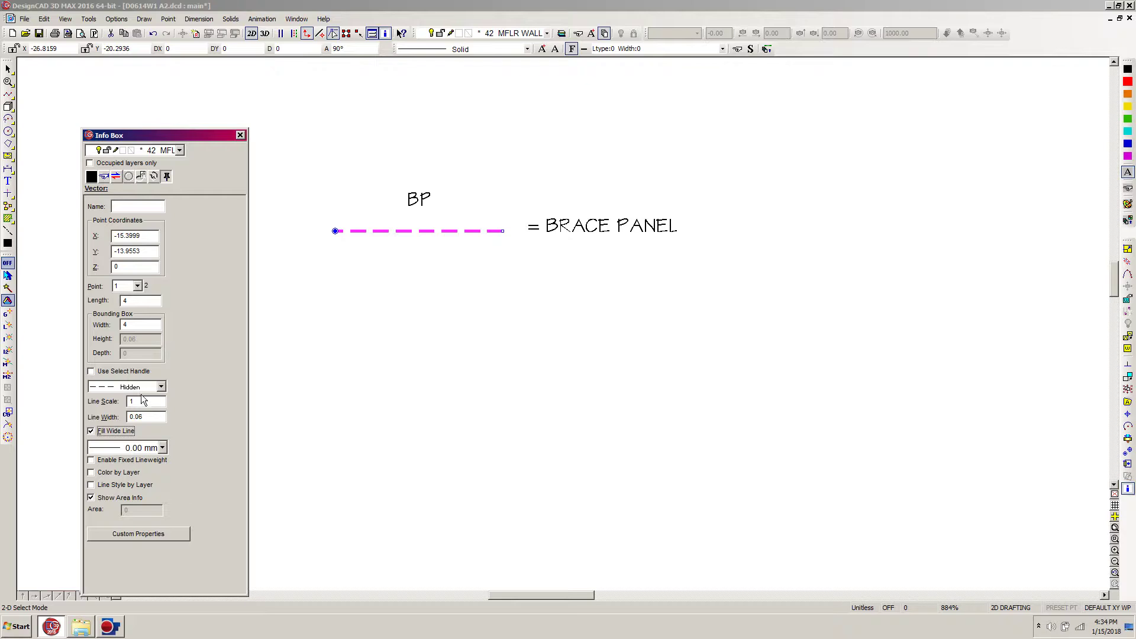
pyautogui.click(147, 418)
pyautogui.write('8')
pyautogui.press('Tab')
pyautogui.moveTo(158, 135); pyautogui.dragTo(227, 607)
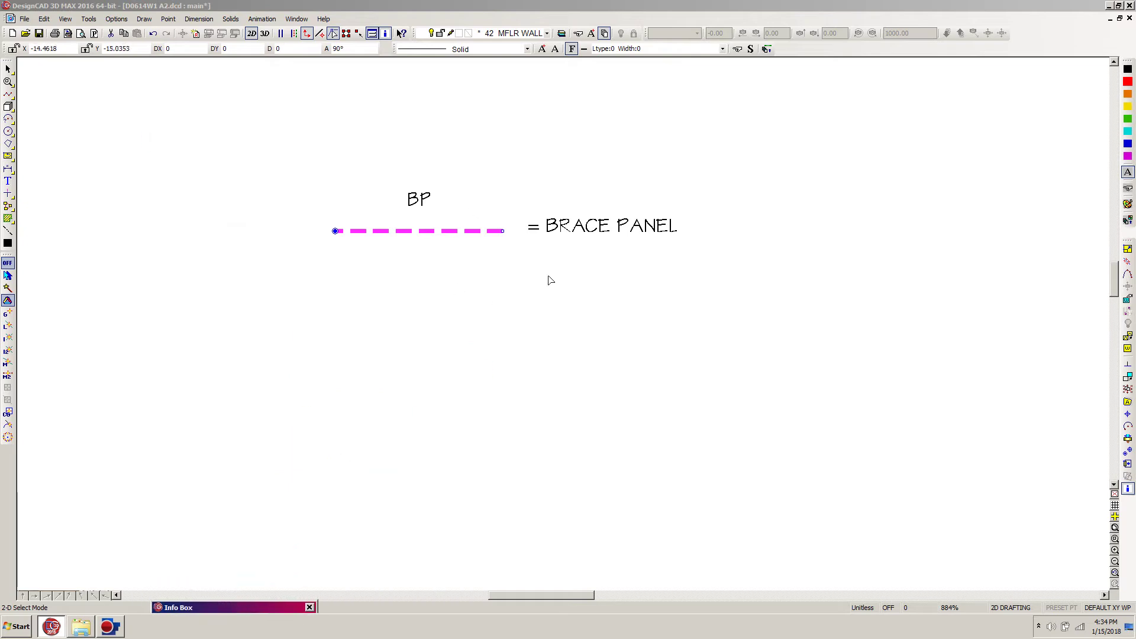
pyautogui.click(400, 312)
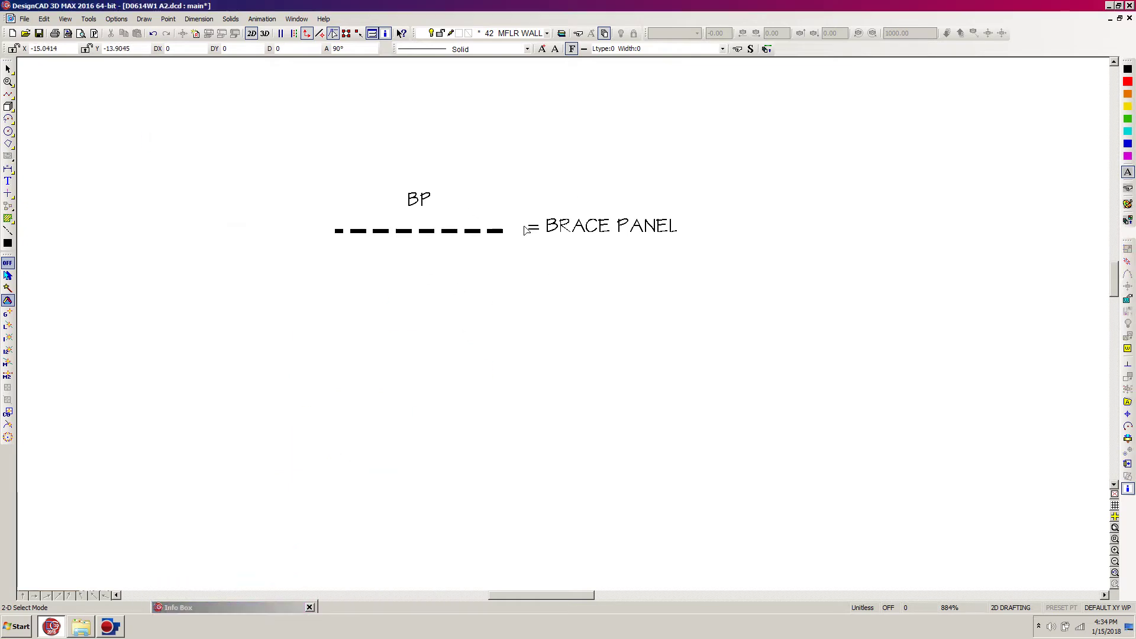
# - Move the brace panel legend to just above the WALL BRACING PLAN title, below the plan
pyautogui.press('f')
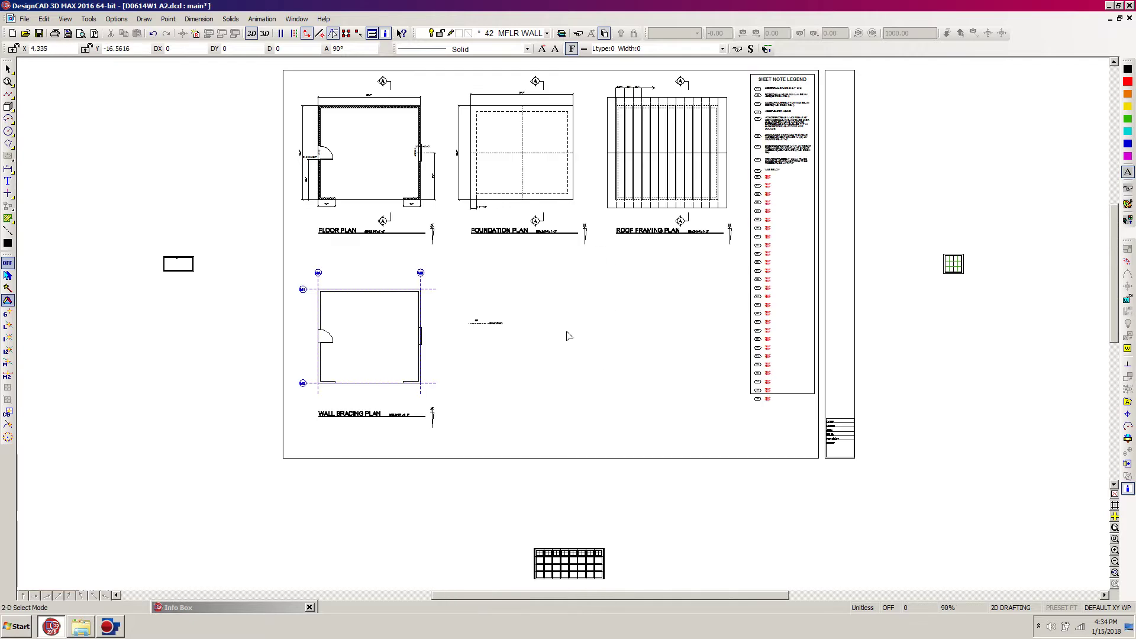
pyautogui.moveTo(554, 296); pyautogui.dragTo(458, 339)
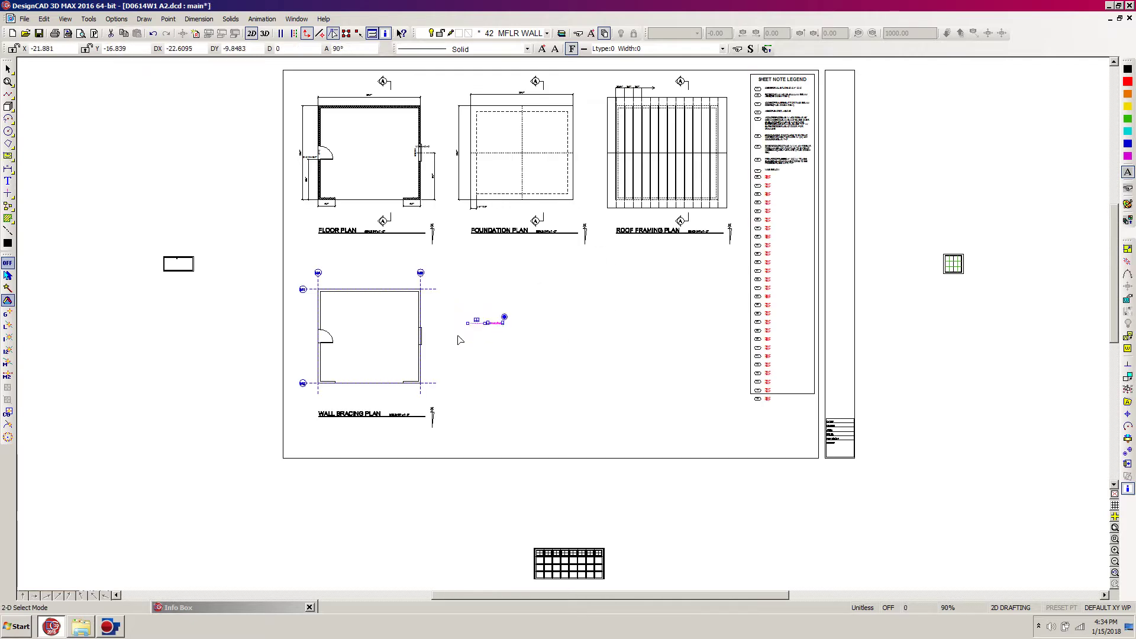
pyautogui.hotkey('ctrl', 'c')
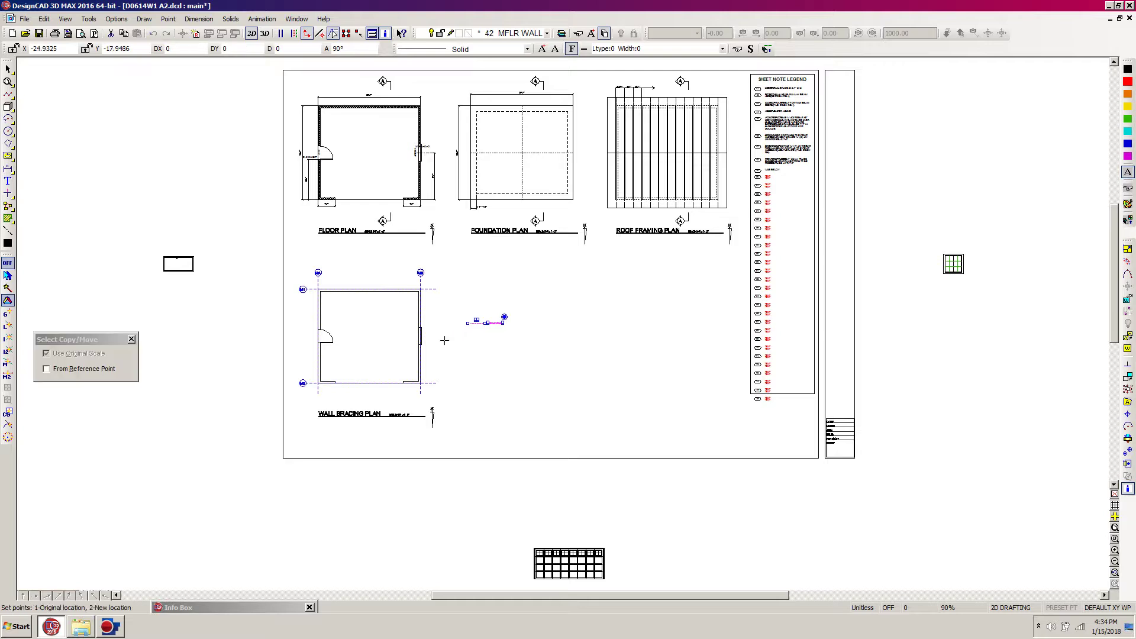
pyautogui.click(360, 397)
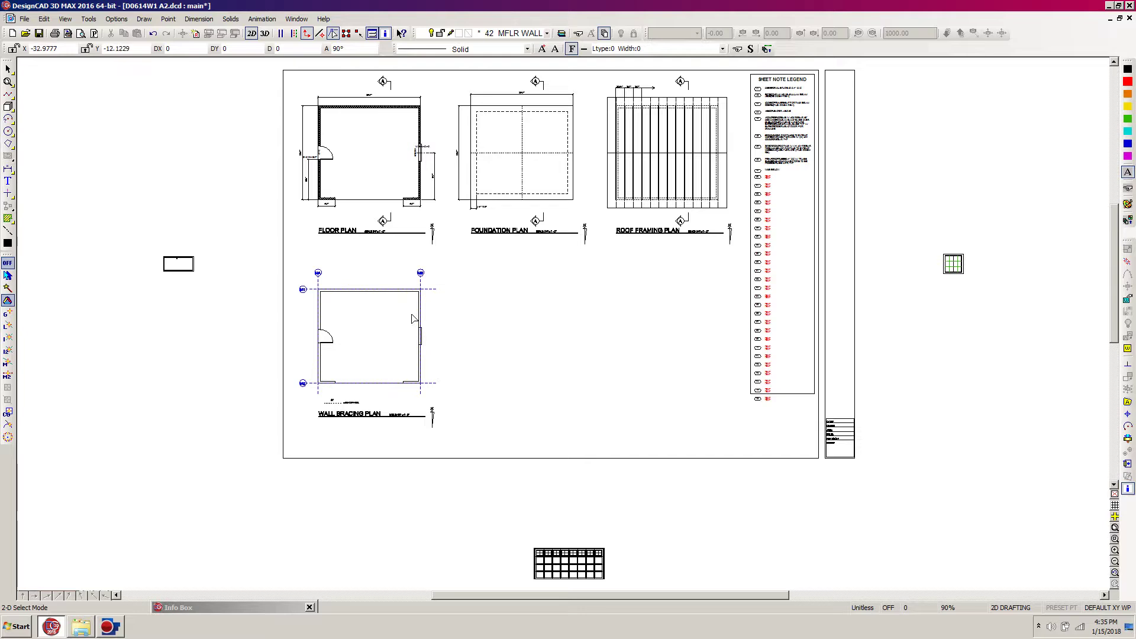
# - Copy the legend's dashed brace panel line into the south wall, starting 2 inches south of the inner southwest wall corner
pyautogui.press('z')
pyautogui.click(465, 245)
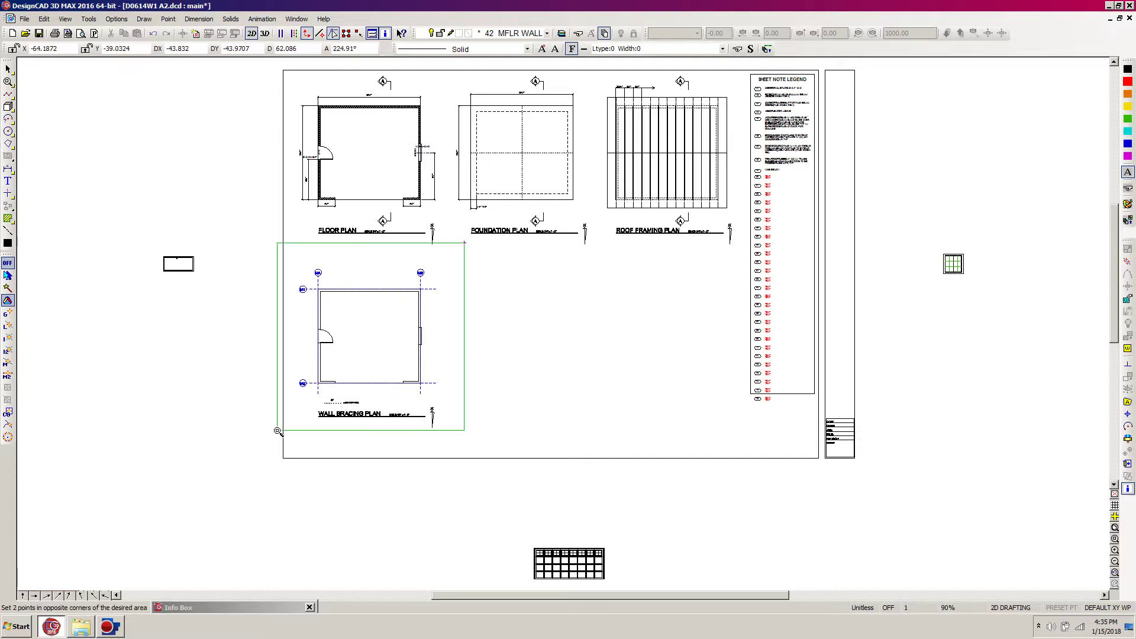
pyautogui.click(278, 434)
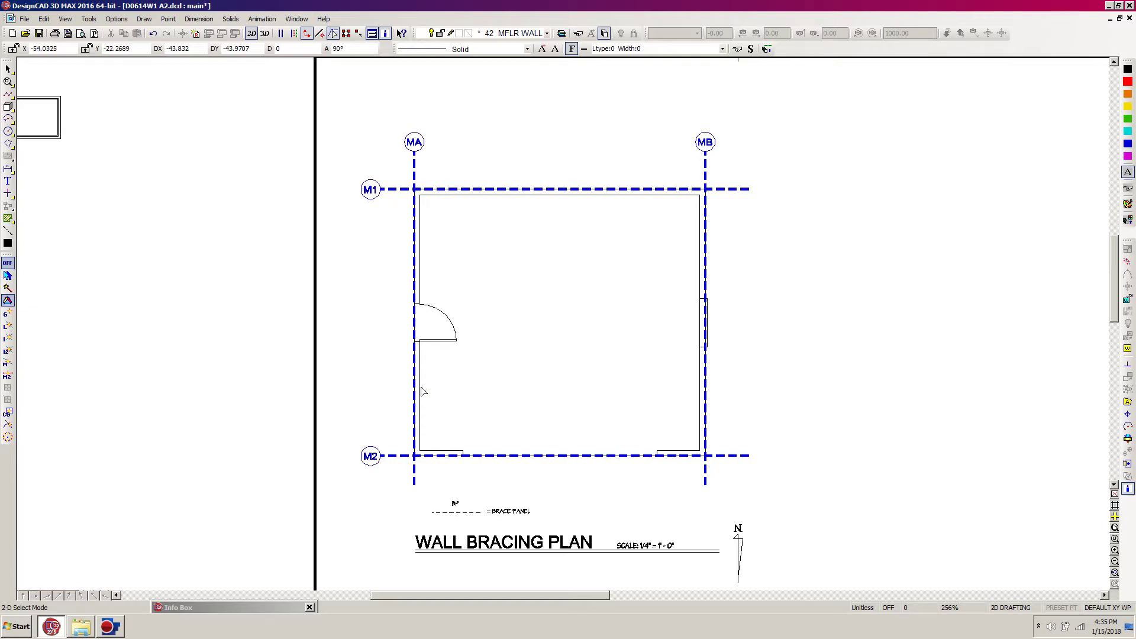
pyautogui.click(437, 516)
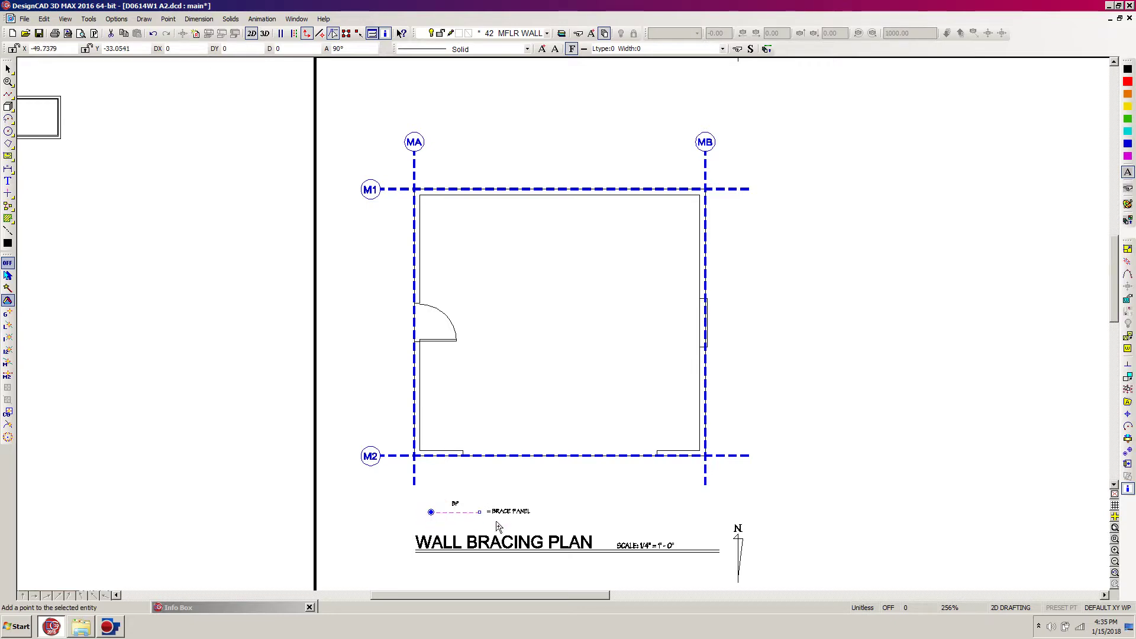
pyautogui.press('w')
pyautogui.click(583, 406)
pyautogui.click(372, 499)
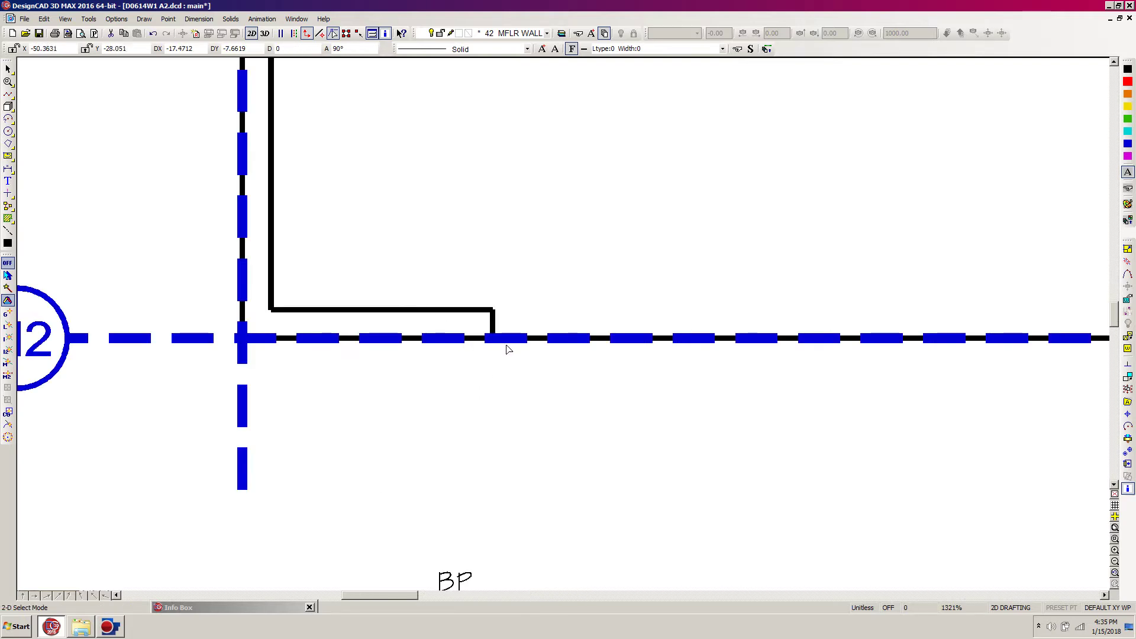
pyautogui.press('c')
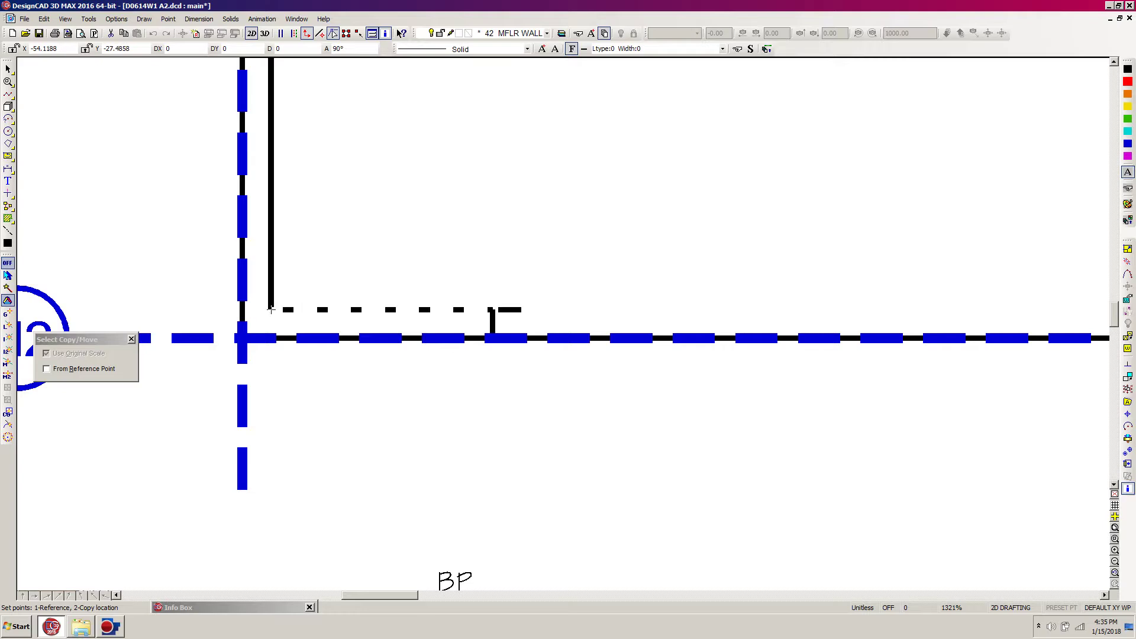
pyautogui.press("'")
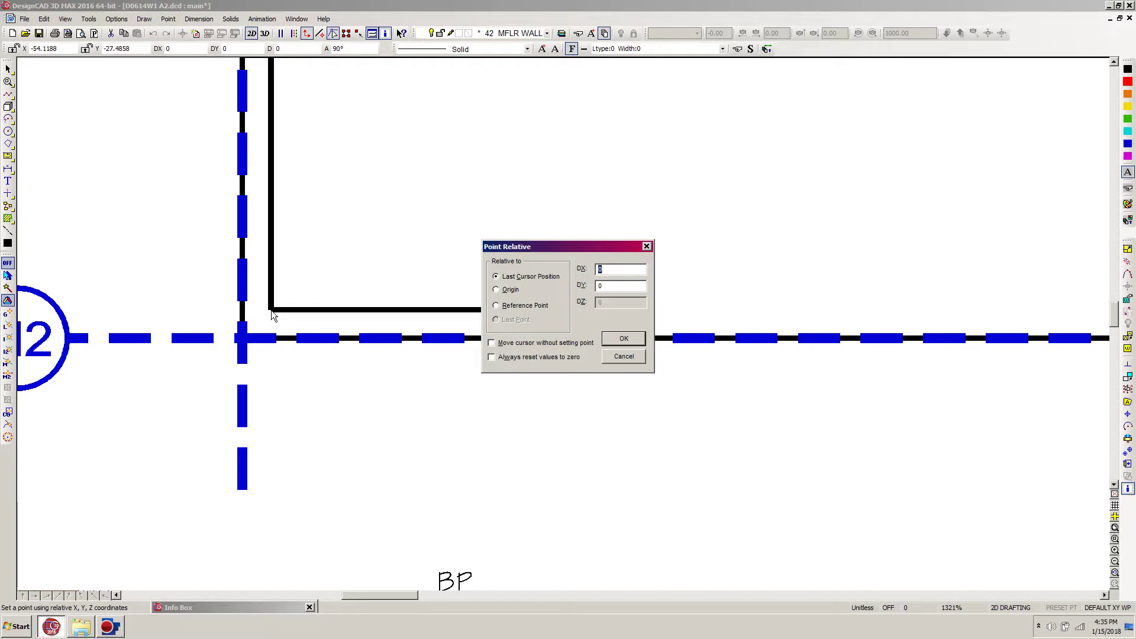
pyautogui.write('-2')
pyautogui.press('Return')
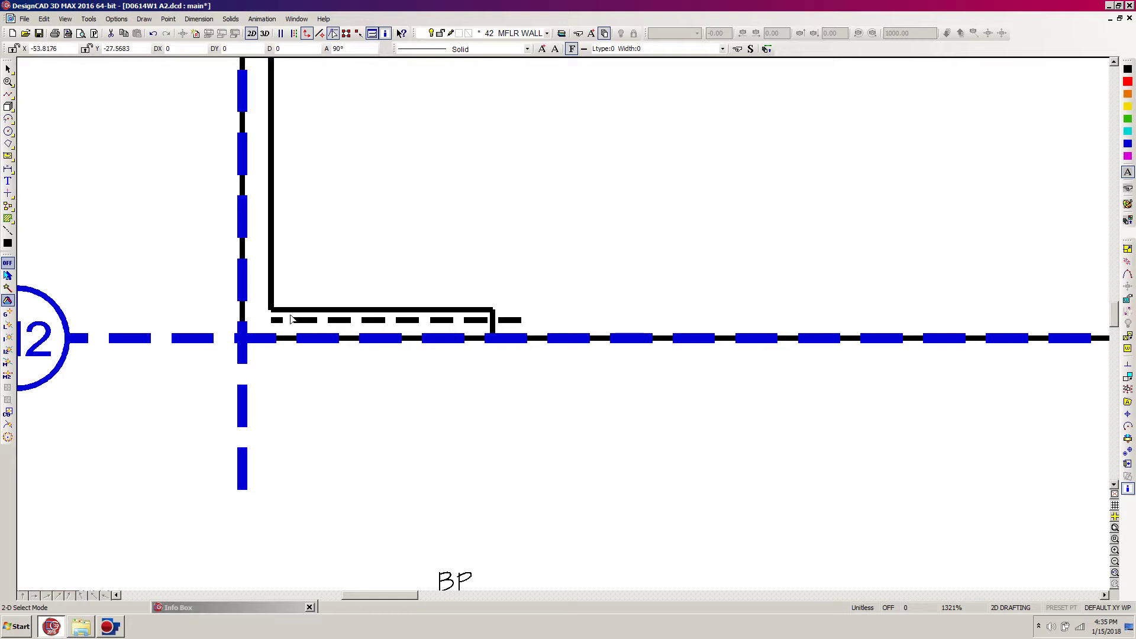
# - Move the copied brace panel line so its west end sits 3 inches south of the inner southwest wall corner
pyautogui.click(273, 321)
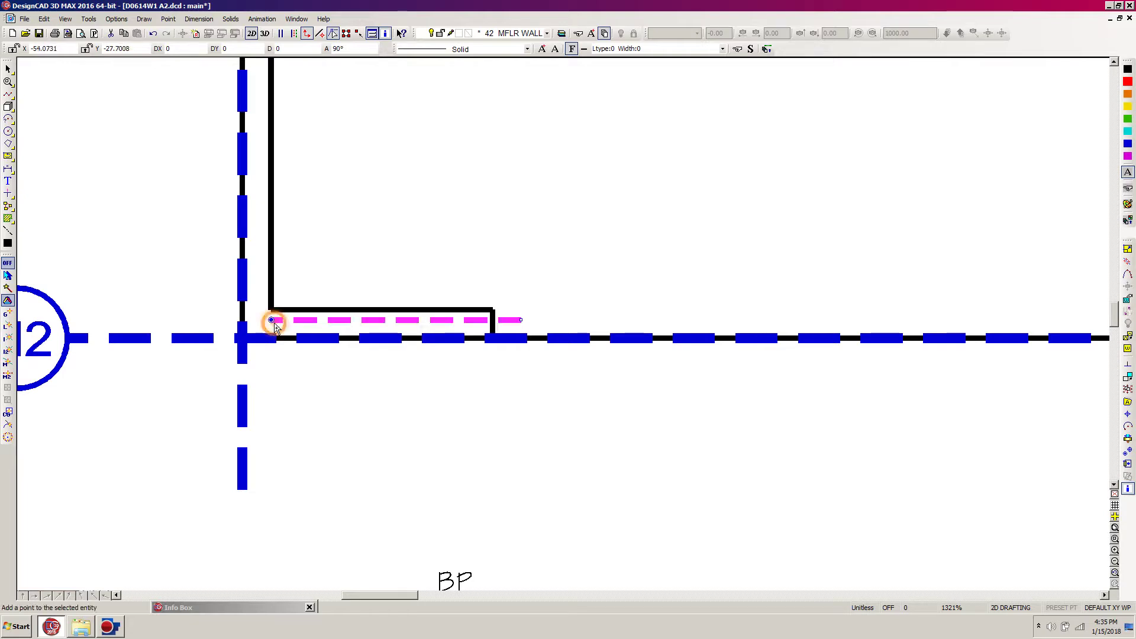
pyautogui.click(272, 320)
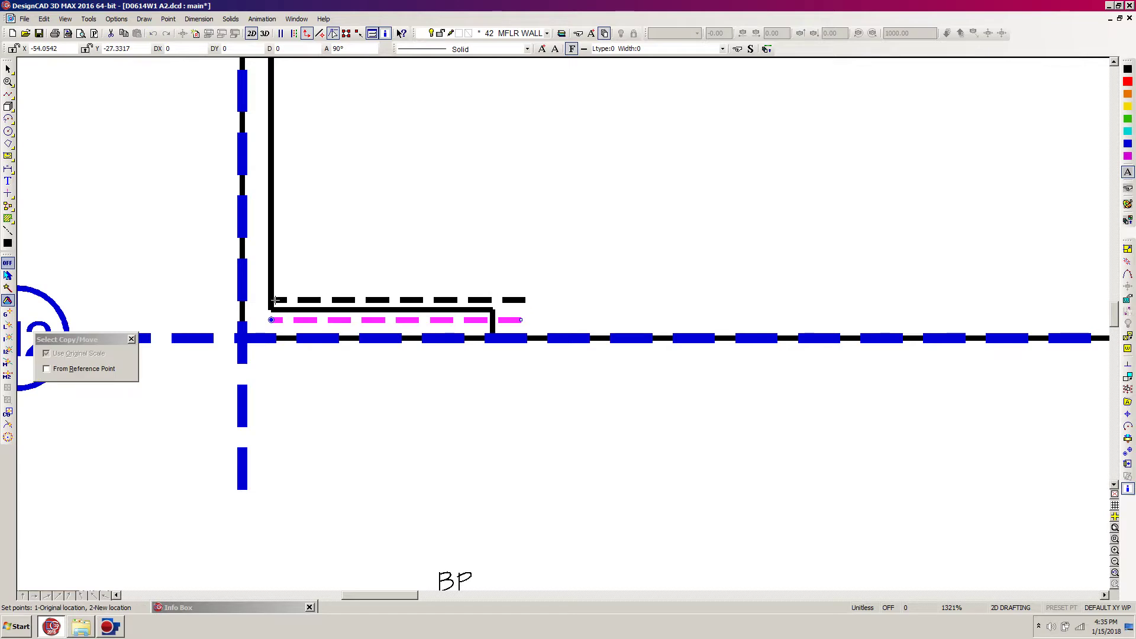
pyautogui.press("'")
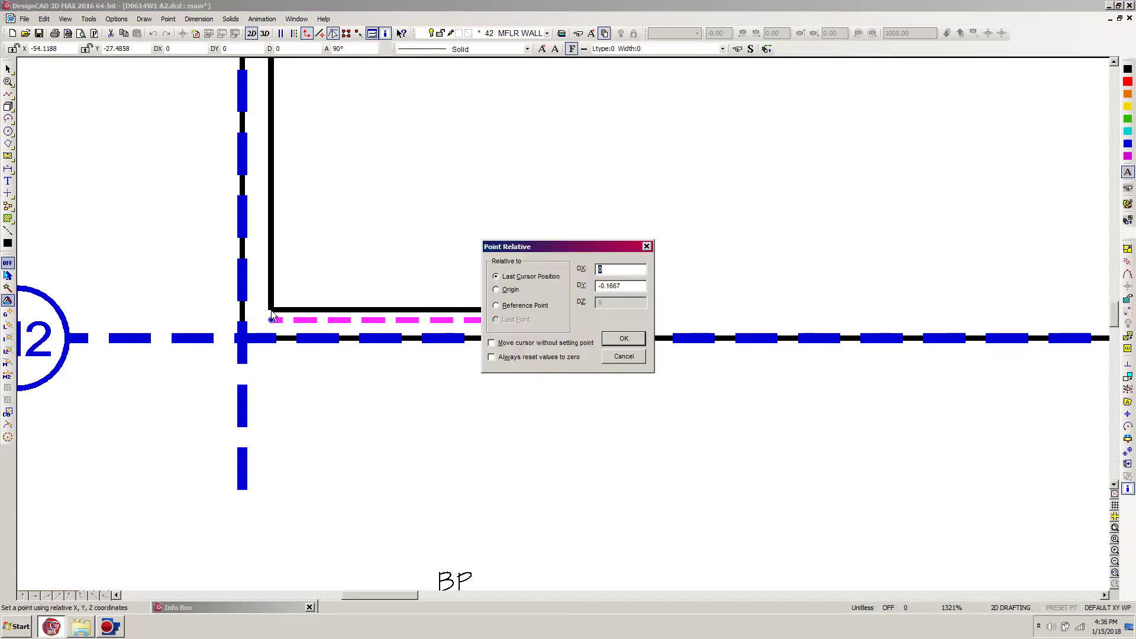
pyautogui.press('Tab')
pyautogui.write('-3')
pyautogui.press('Return')
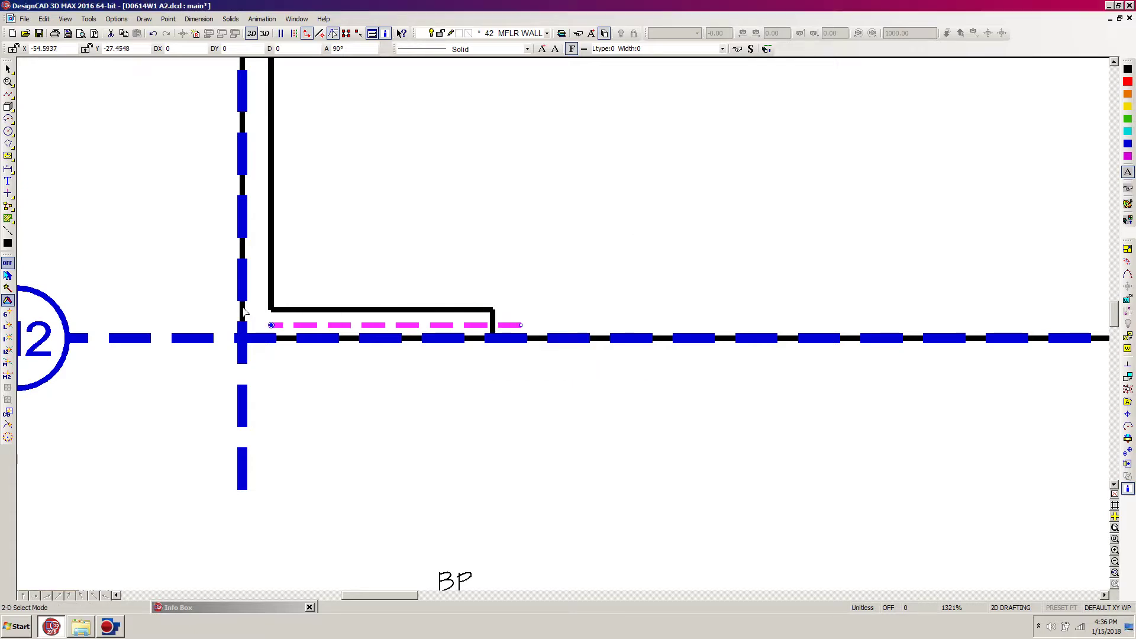
# - Extend the brace panel line to the outer west wall and trim its east end at the garage opening's wall end
pyautogui.press('Escape')
pyautogui.press('t')
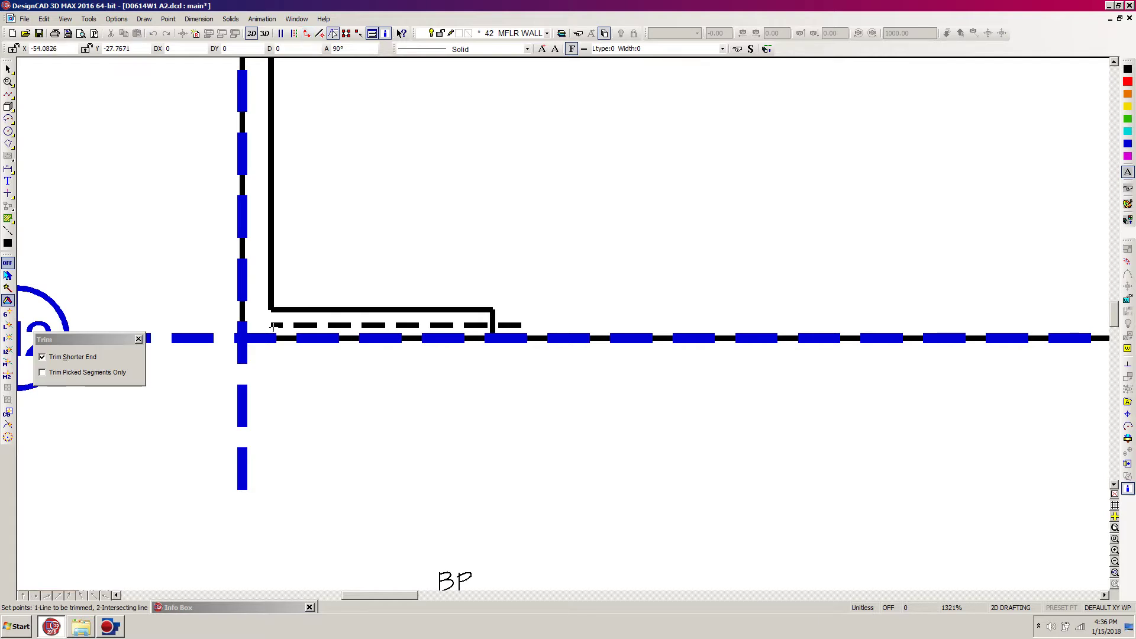
pyautogui.click(271, 324)
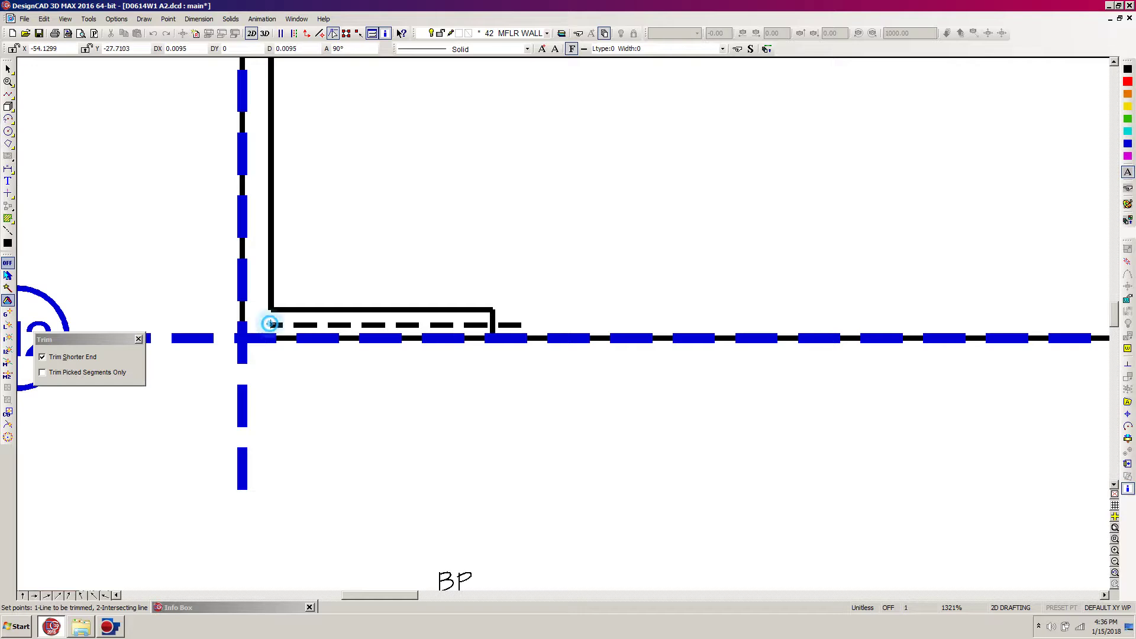
pyautogui.click(242, 315)
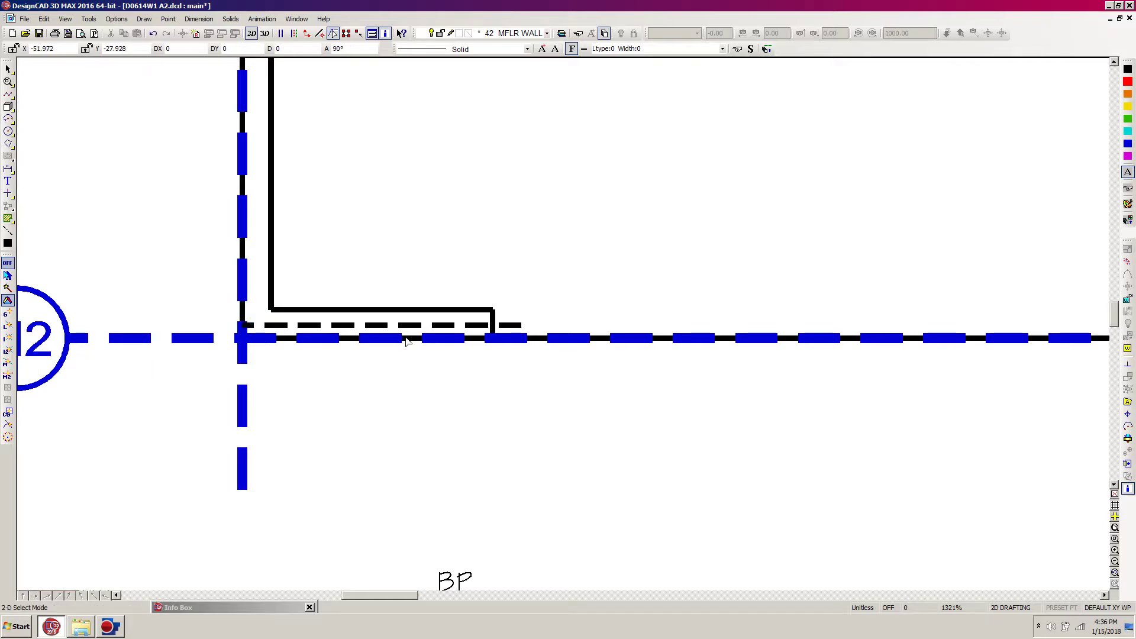
pyautogui.press('t')
pyautogui.click(521, 326)
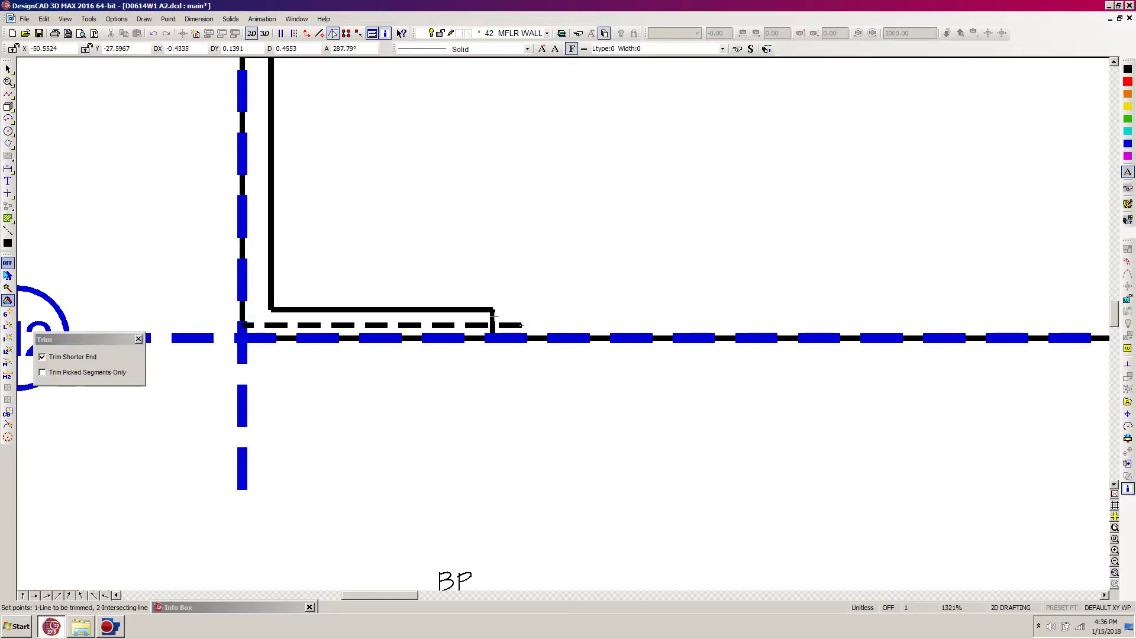
pyautogui.click(493, 319)
# - Copy the legend's BP label to just below the brace panel in the southwest wall segment
pyautogui.scroll(-1, 485, 498)
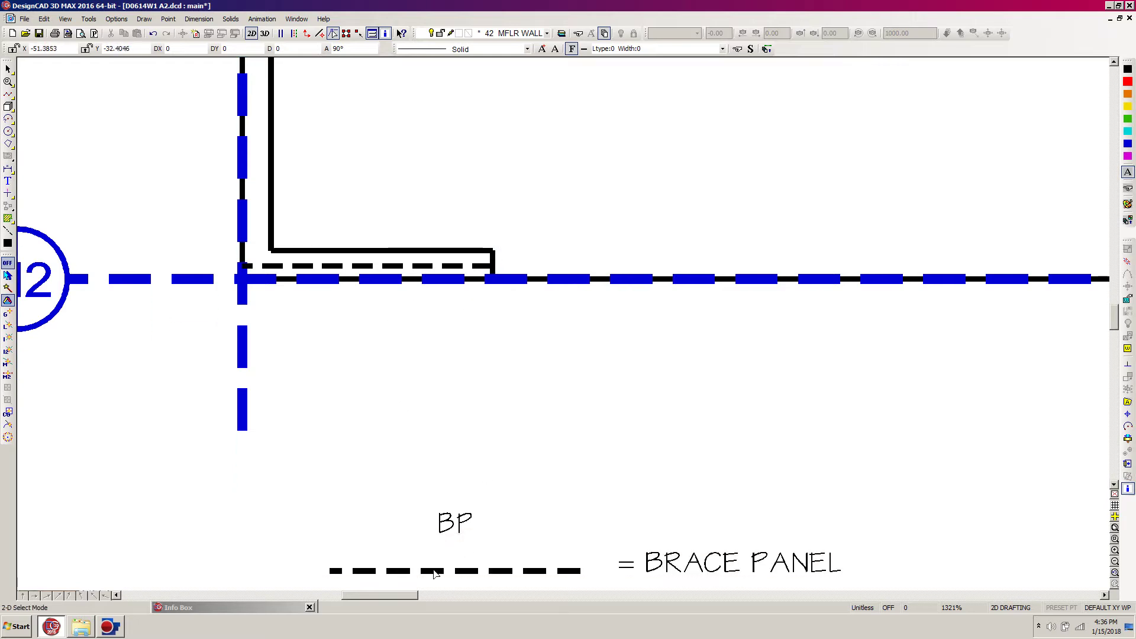
pyautogui.click(437, 533)
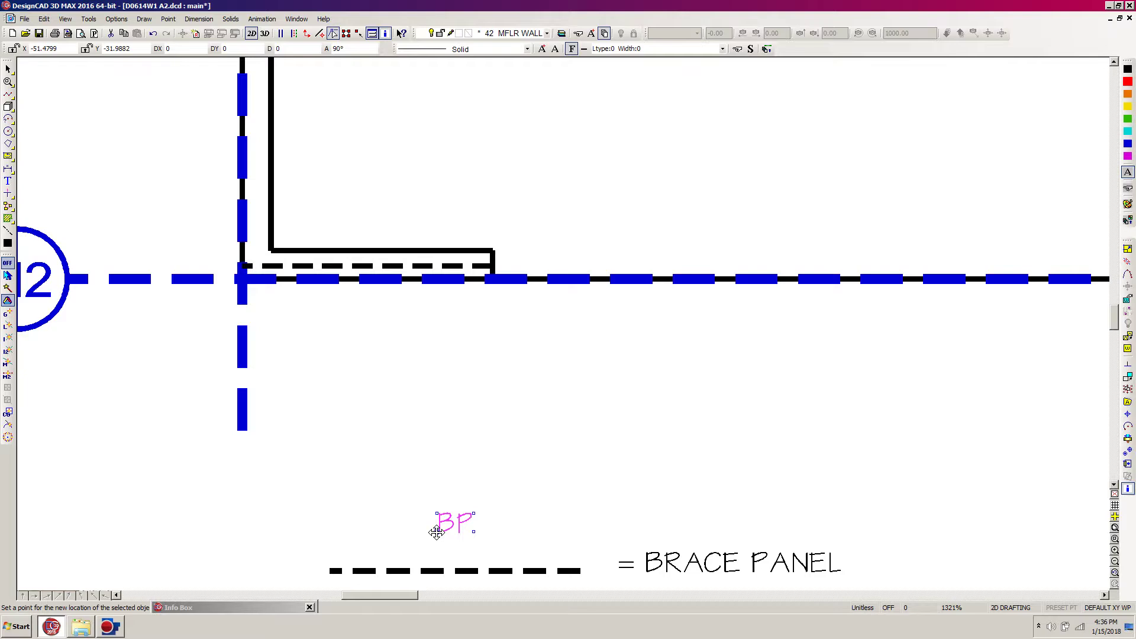
pyautogui.click(437, 532)
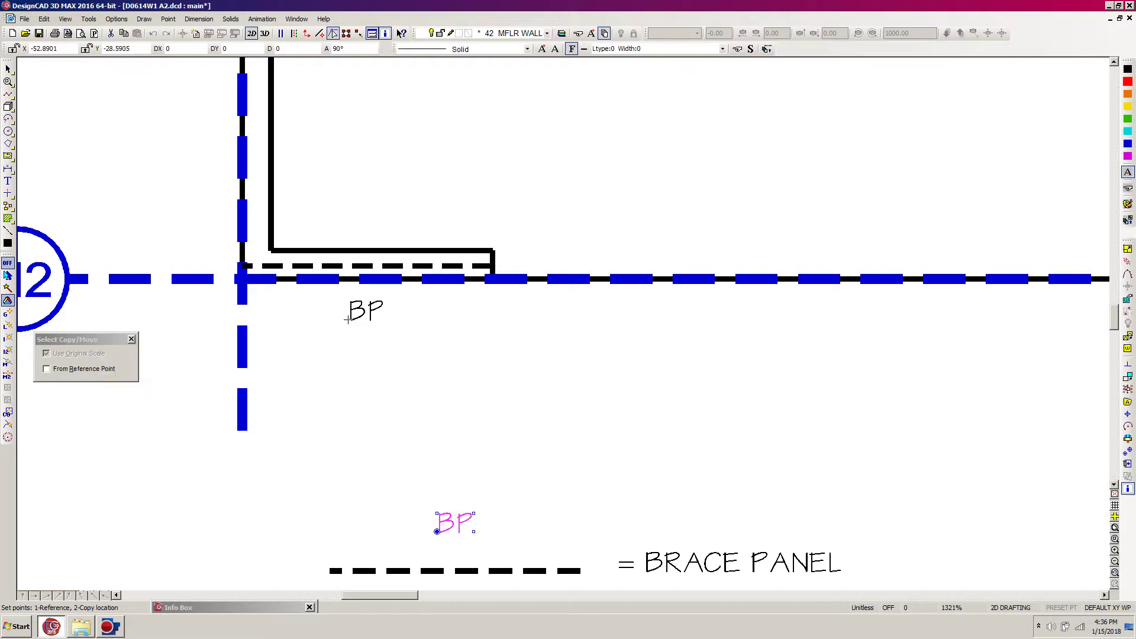
pyautogui.click(352, 316)
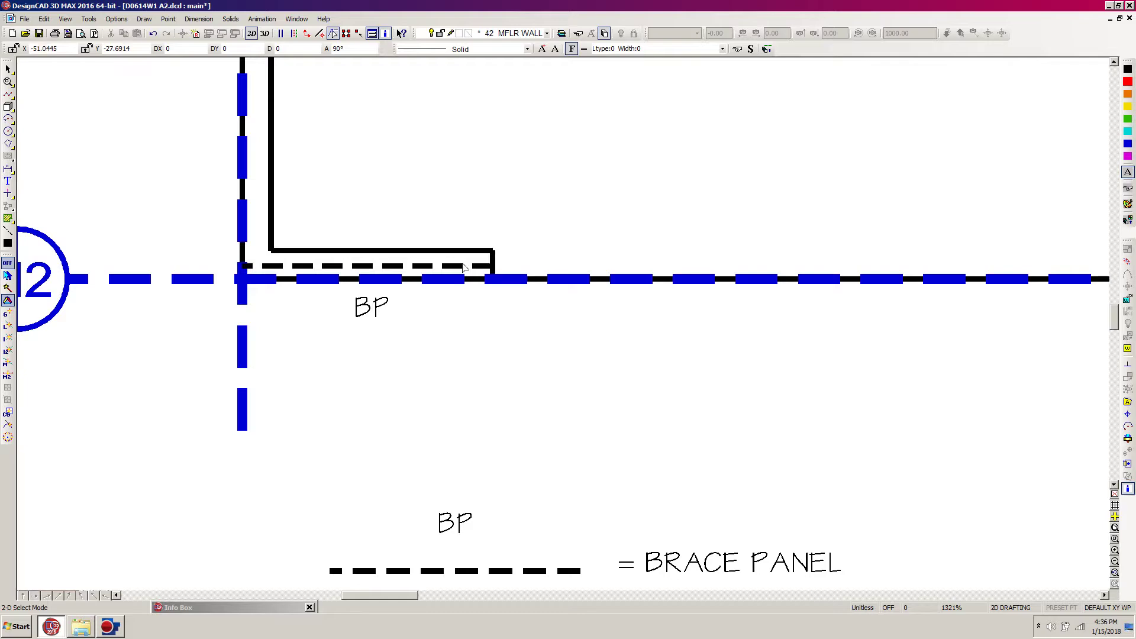
# - Copy the southwest brace panel line and BP label to the southeast wall segment, offset 5.5 inches east and 0.25 feet south of the inner corner
pyautogui.click(491, 266)
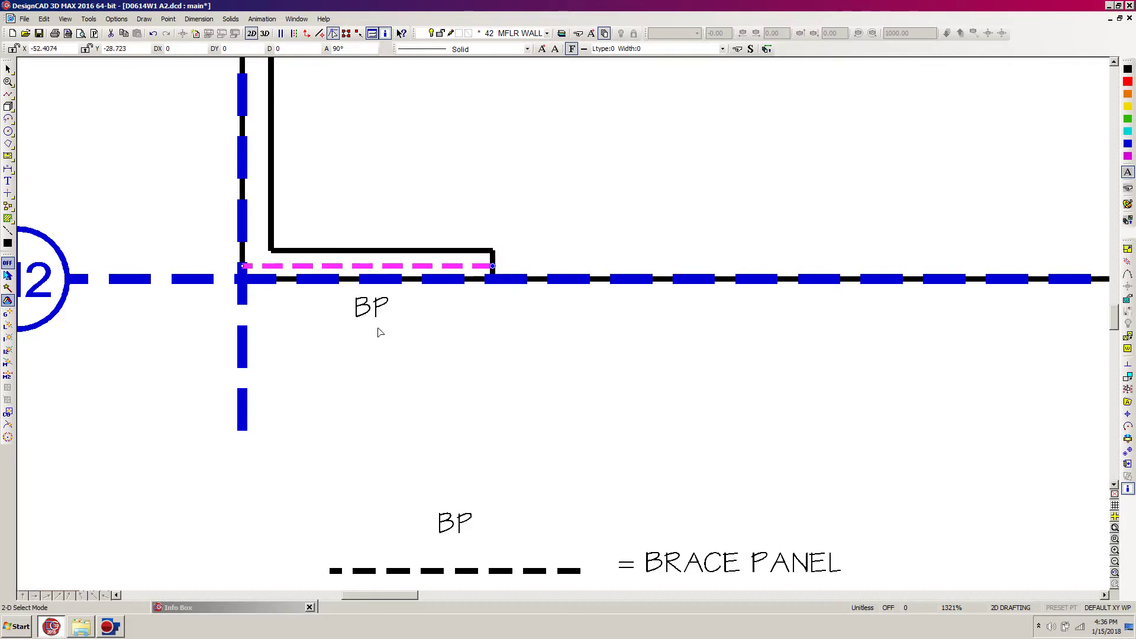
pyautogui.click(378, 309)
pyautogui.moveTo(392, 594); pyautogui.dragTo(473, 580)
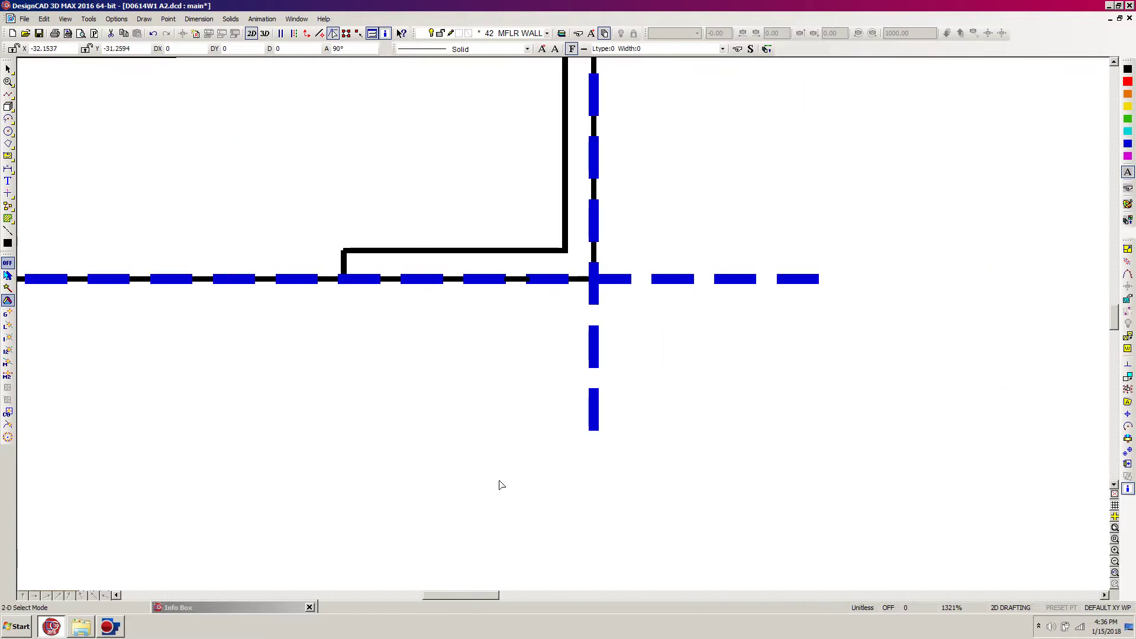
pyautogui.press('c')
pyautogui.click(478, 228)
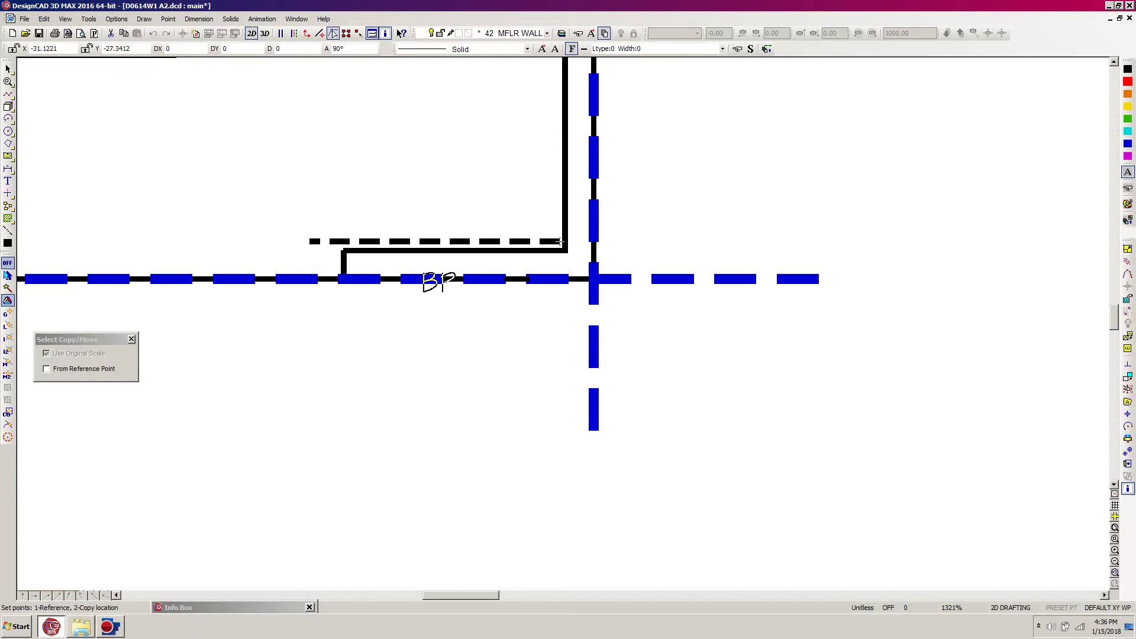
pyautogui.press("'")
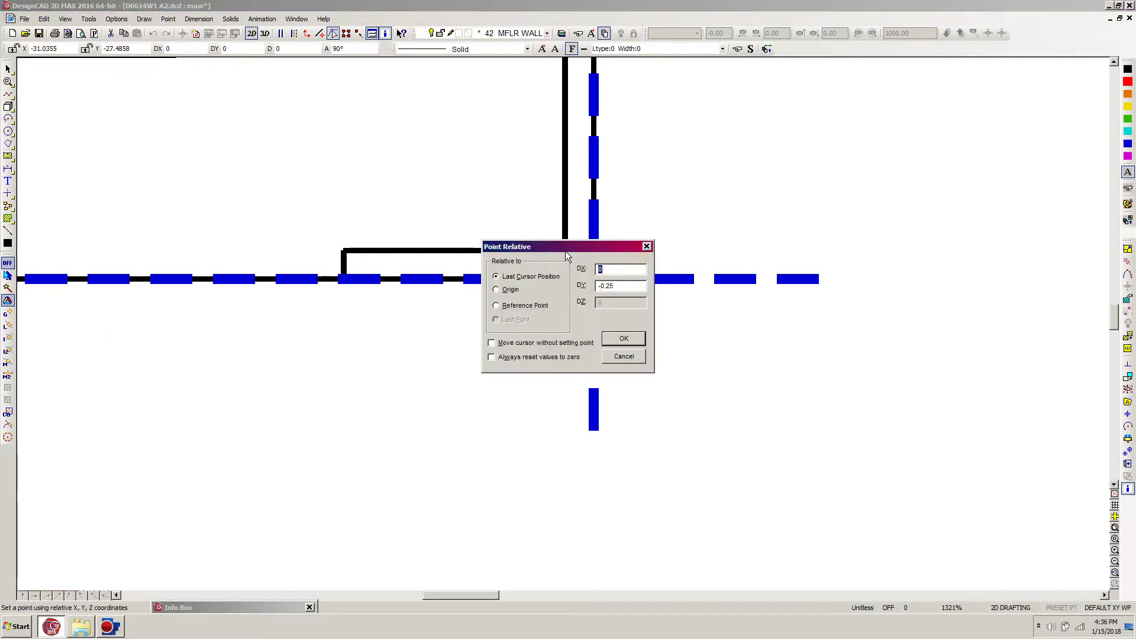
pyautogui.write('5.5"')
pyautogui.press('Tab')
pyautogui.press('Return')
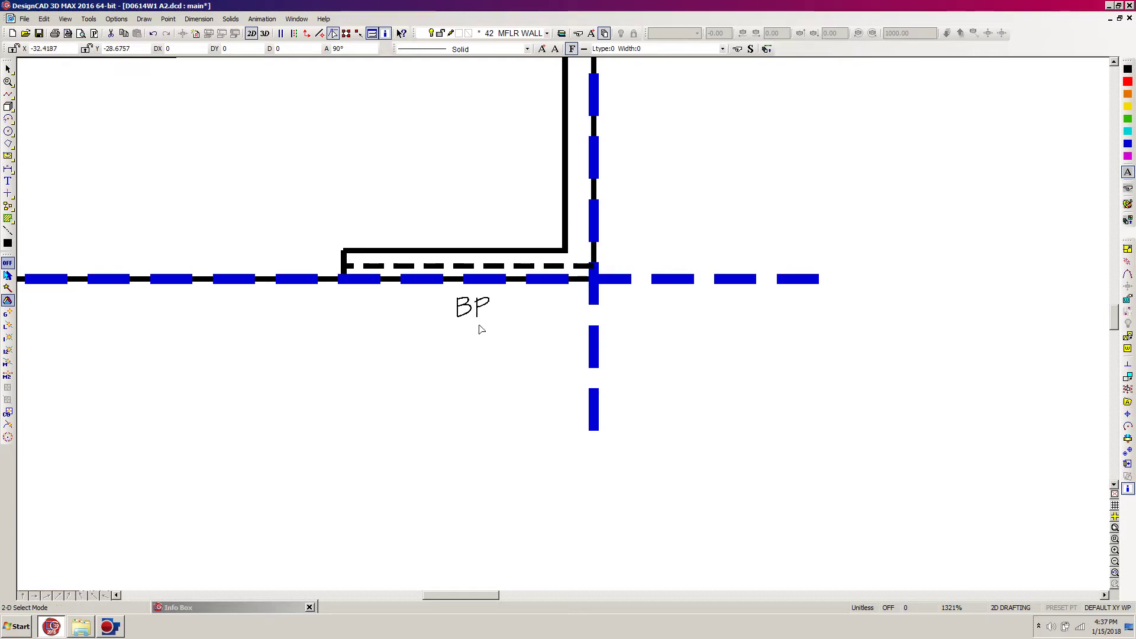
# - Copy the legend's dashed brace panel line and BP label into the middle of the wall bracing plan
pyautogui.press('F6')
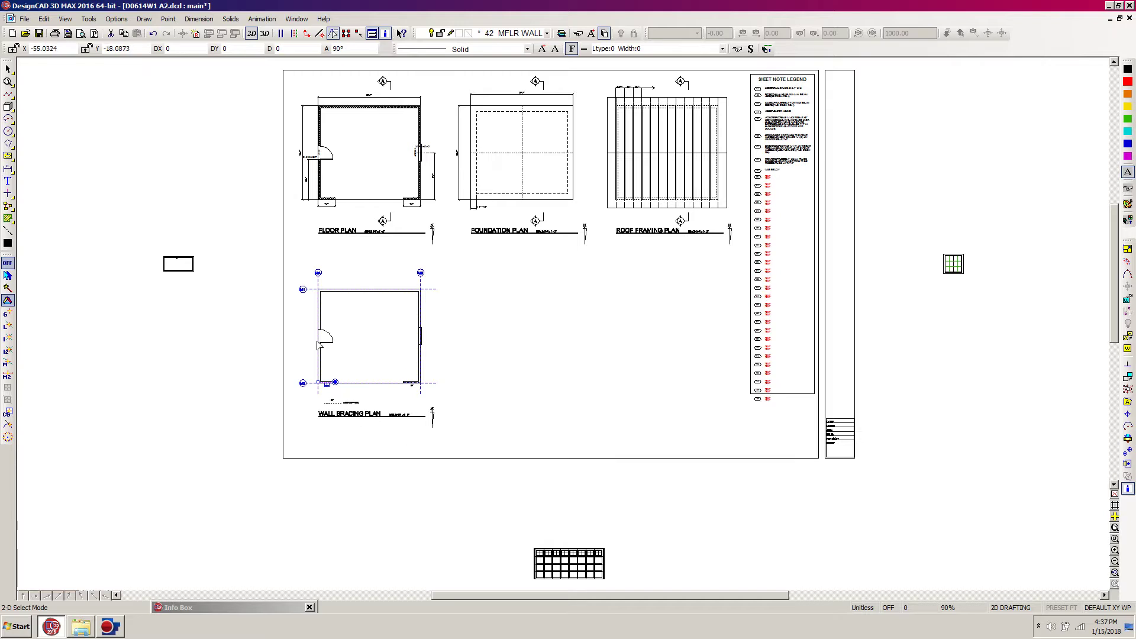
pyautogui.click(327, 454)
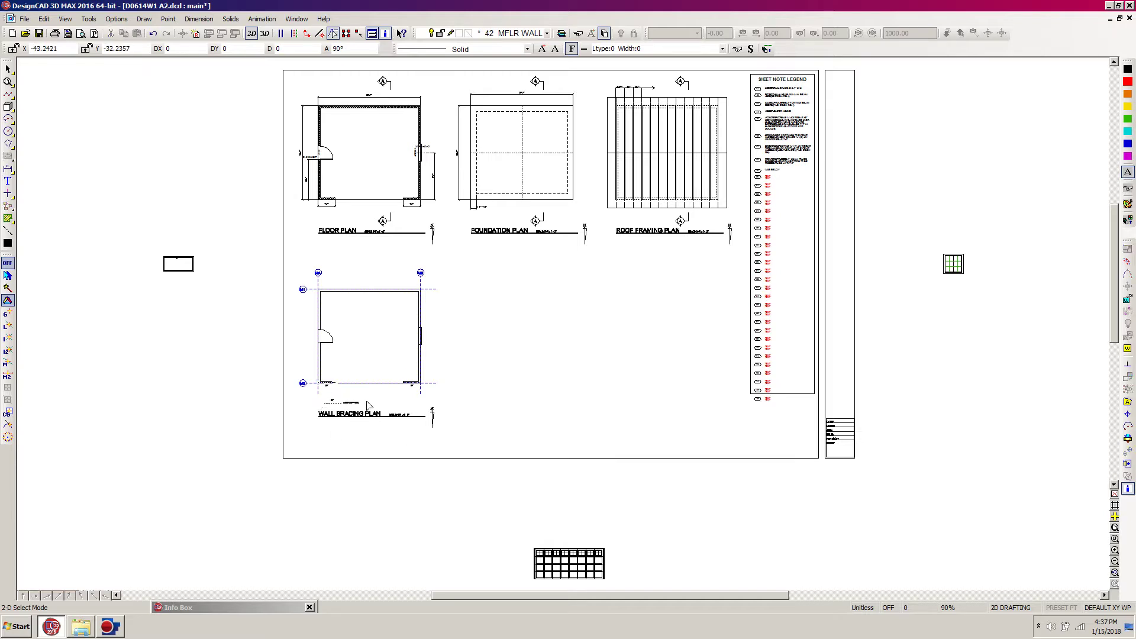
pyautogui.moveTo(351, 392); pyautogui.dragTo(317, 411)
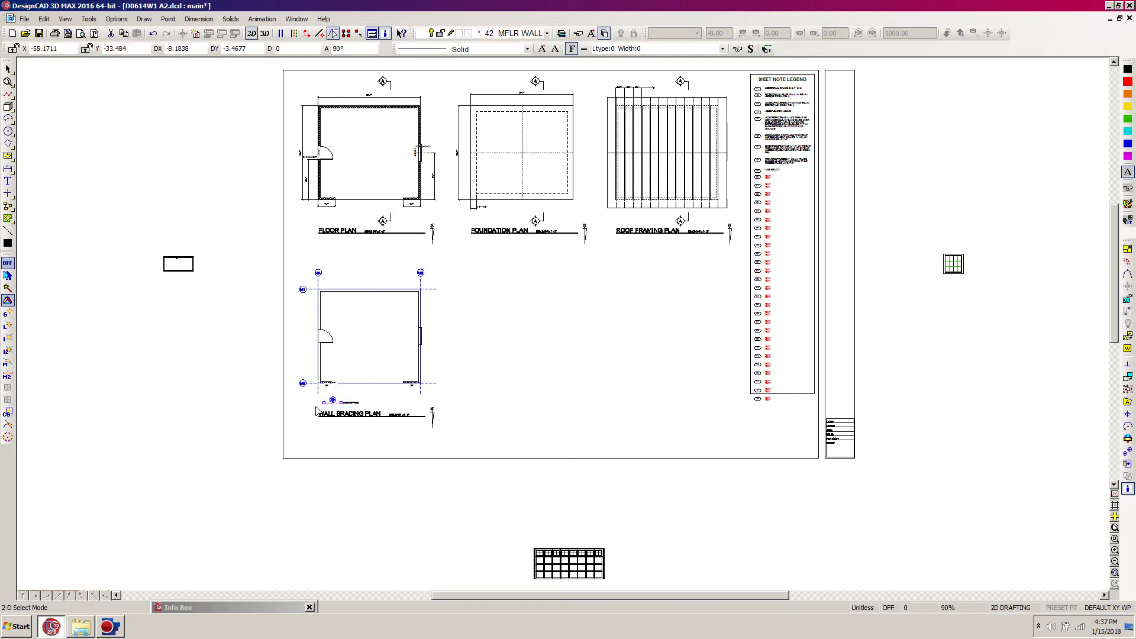
pyautogui.hotkey('ctrl', 'd')
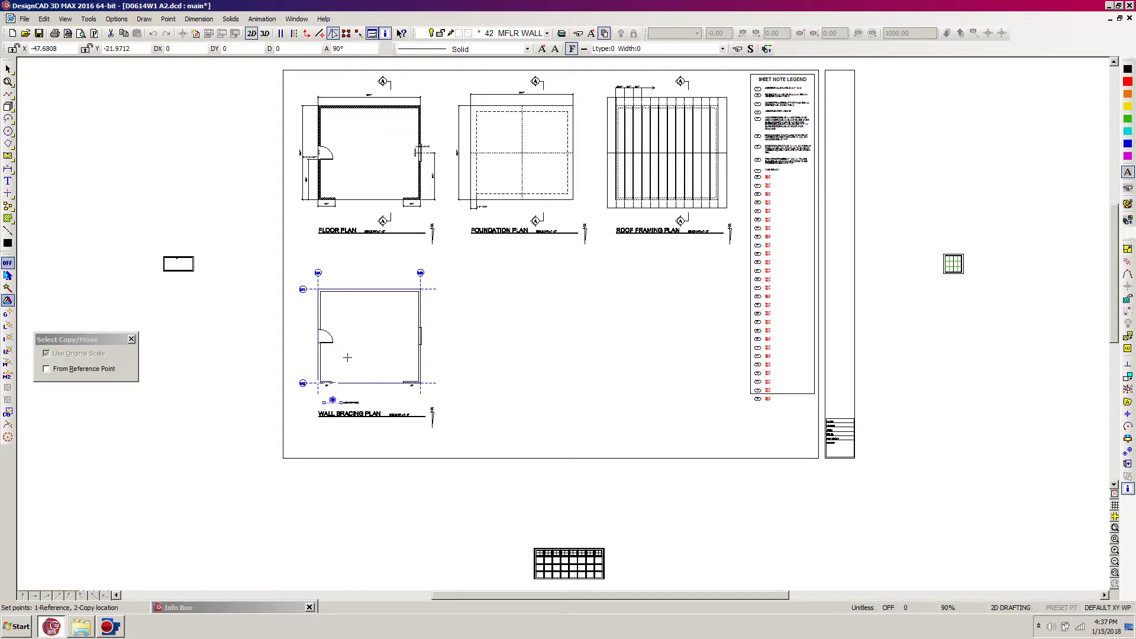
pyautogui.click(370, 338)
pyautogui.click(374, 344)
# - Select the spare brace panel symbol in the middle of the plan and set its handle at the dashed line's west end
pyautogui.press('z')
pyautogui.click(467, 250)
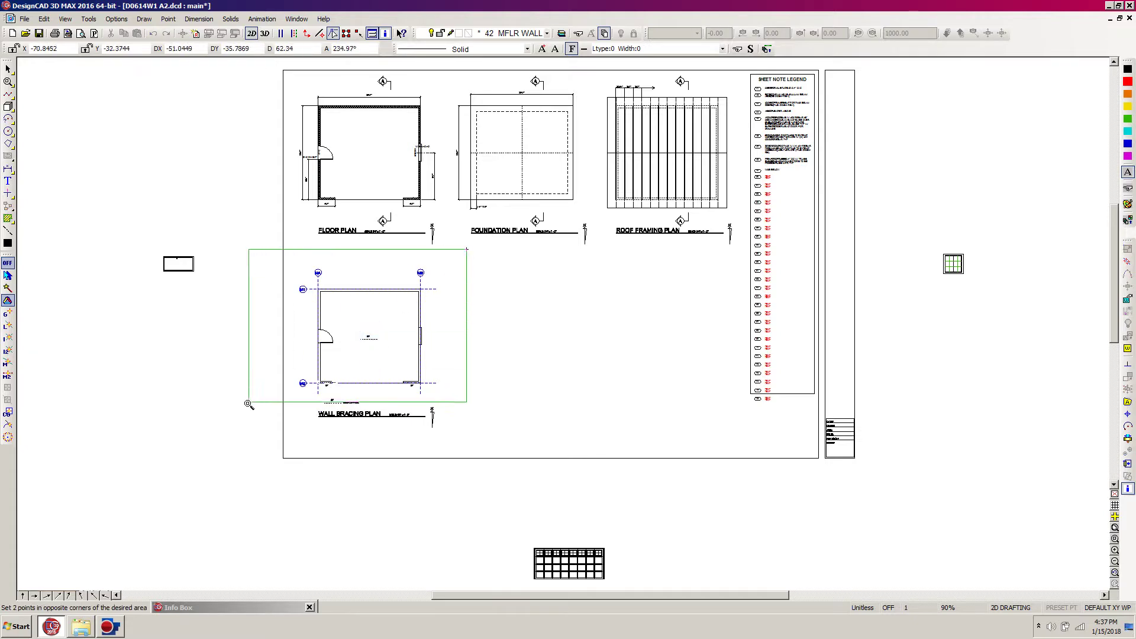
pyautogui.click(238, 413)
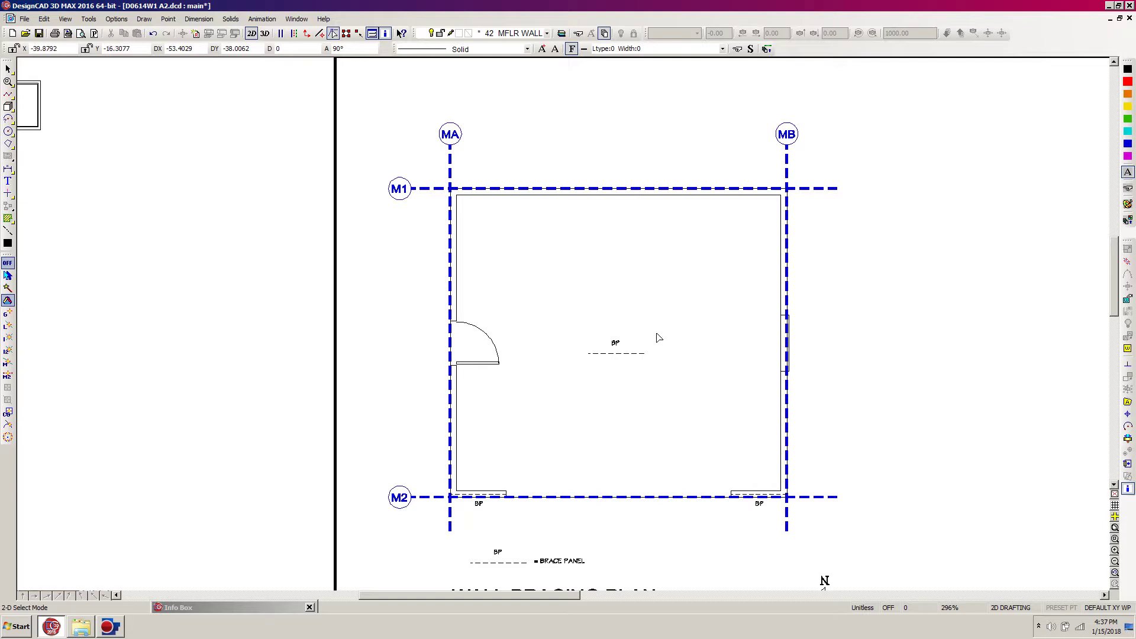
pyautogui.moveTo(688, 319); pyautogui.dragTo(550, 405)
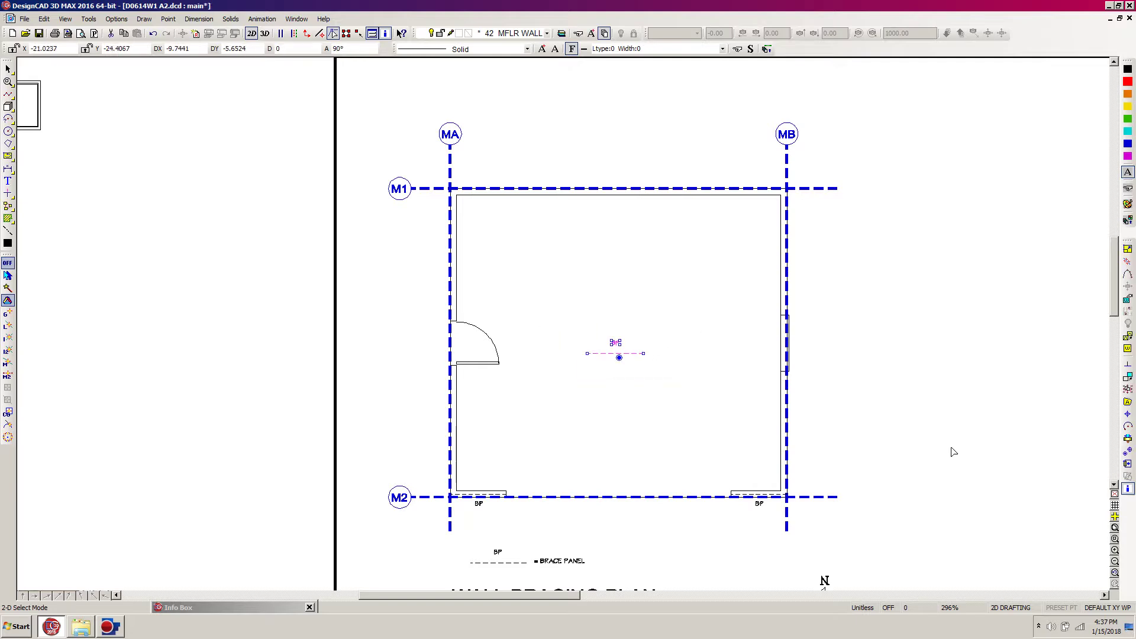
pyautogui.click(1129, 454)
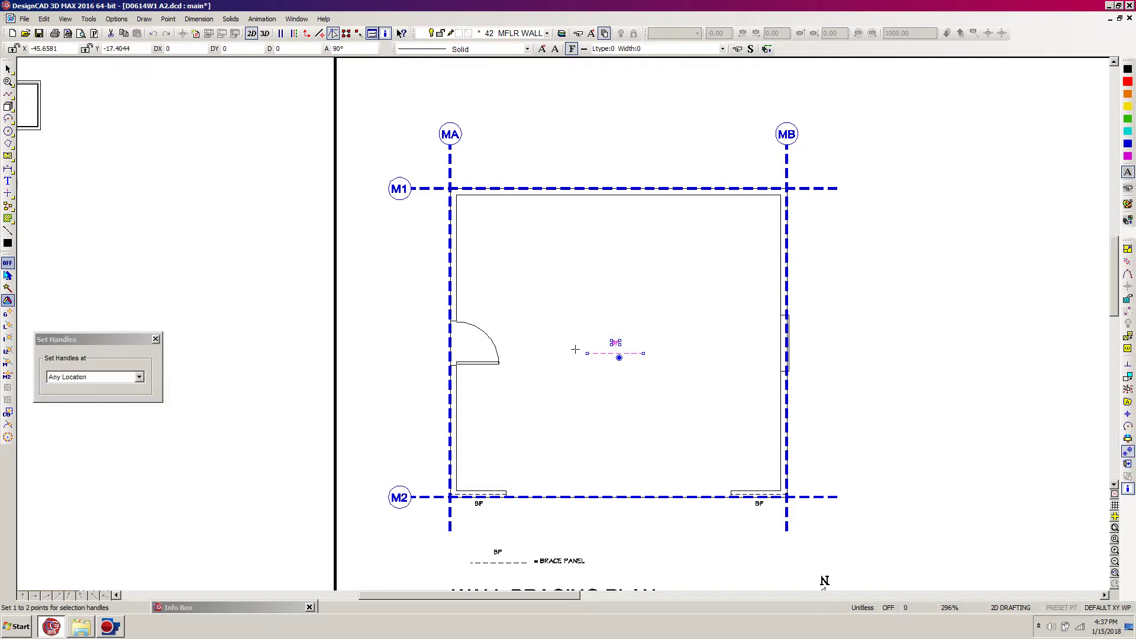
pyautogui.click(580, 350)
pyautogui.press('Return')
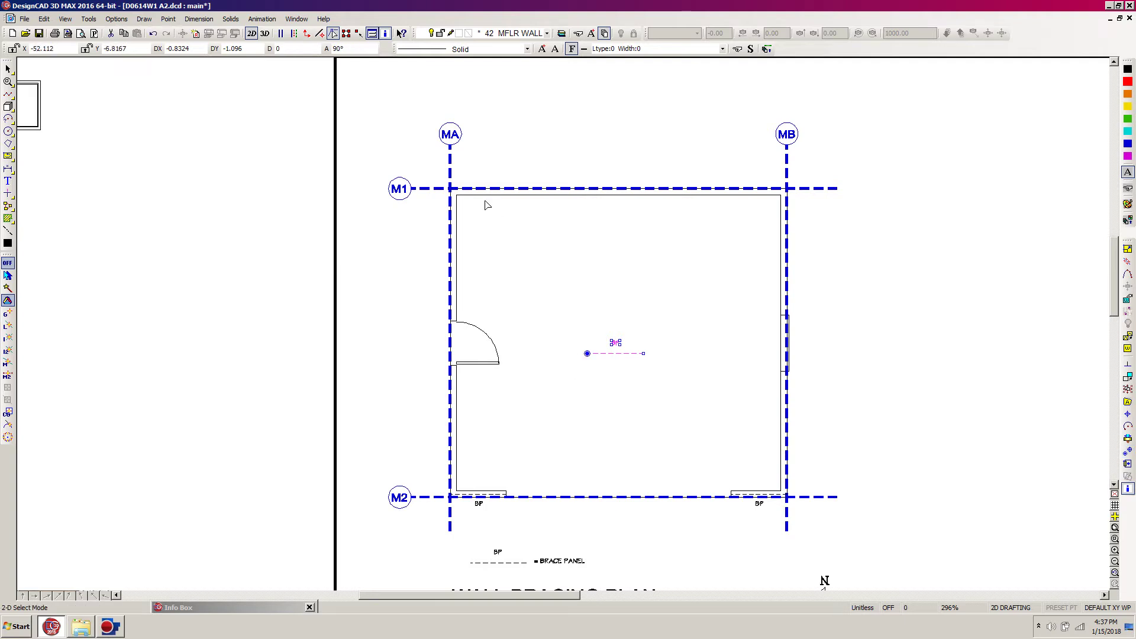
# - Copy the brace panel symbol into the north wall, offset 5.5 inches west and 3 inches north of the inner northwest corner
pyautogui.press('c')
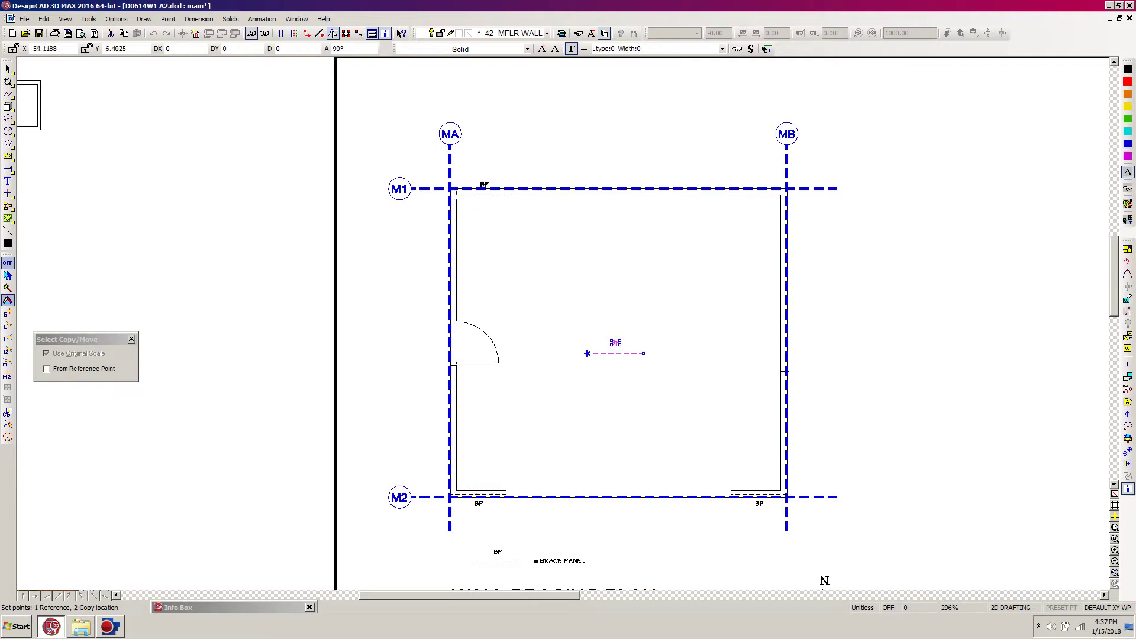
pyautogui.press("'")
pyautogui.write('-5.5')
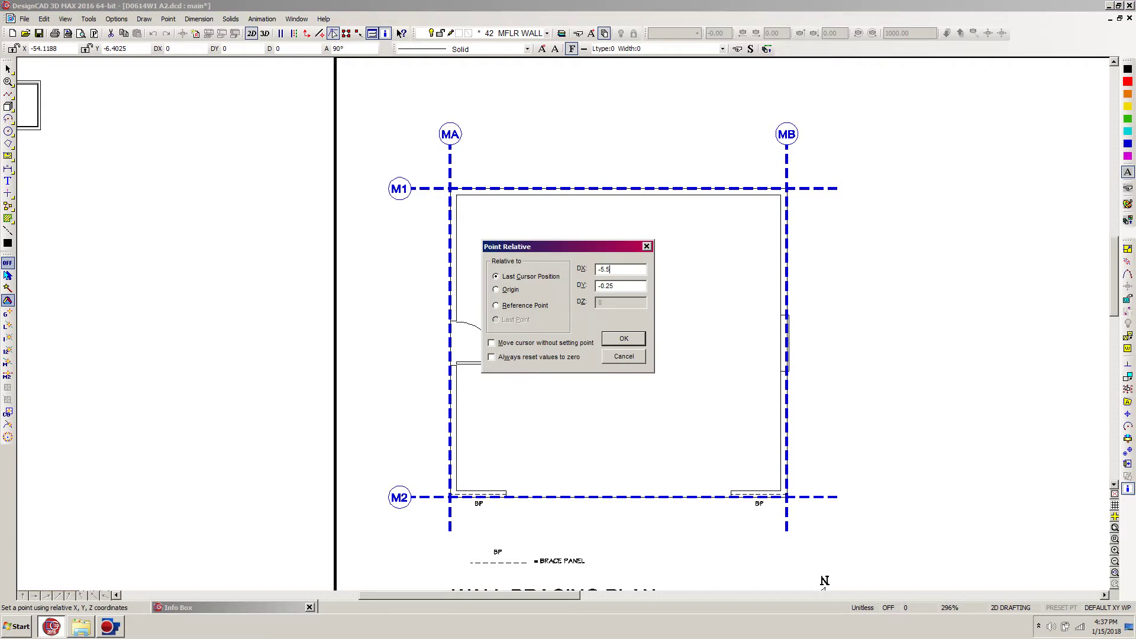
pyautogui.press('Tab')
pyautogui.write('3')
pyautogui.press('Return')
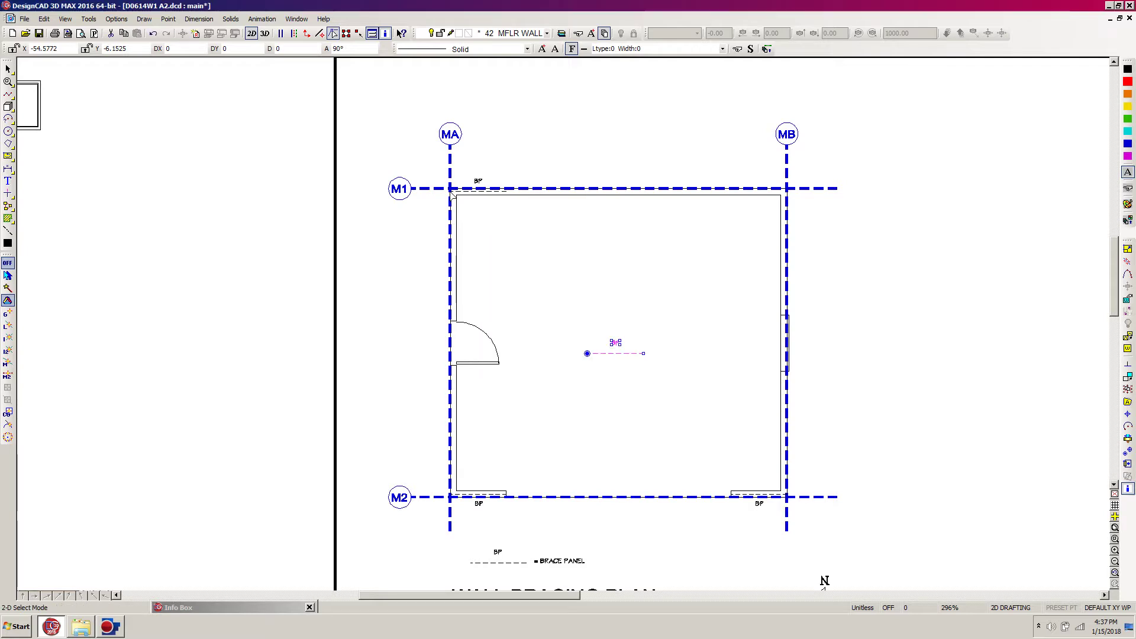
# - Extend the north wall's brace panel line past the east wall and trim it at the outer east wall line
pyautogui.click(497, 199)
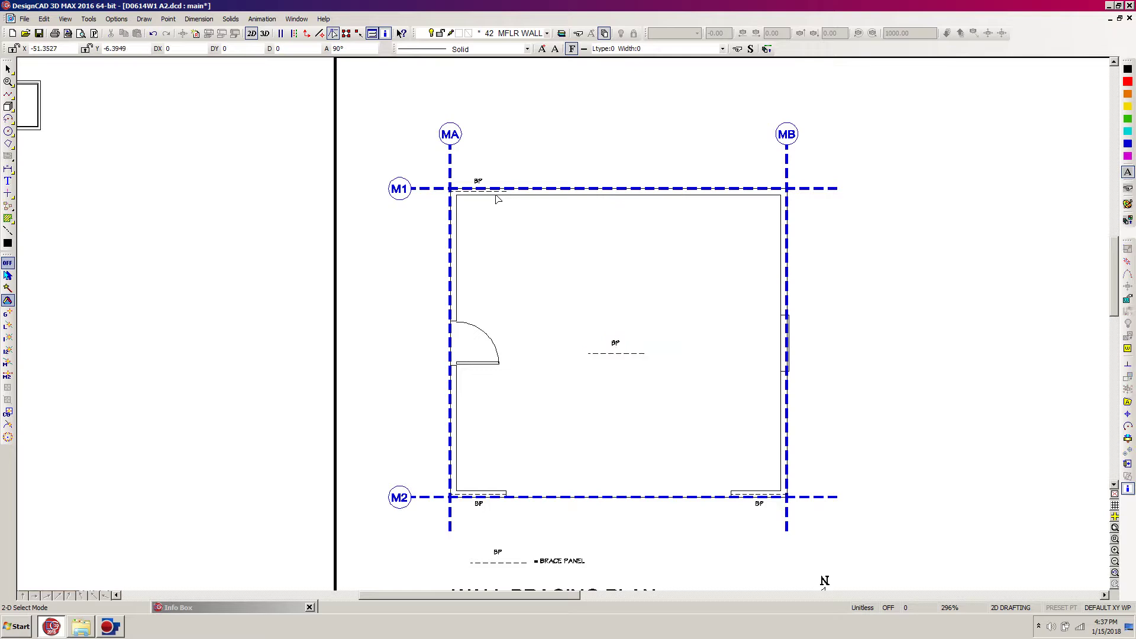
pyautogui.click(498, 202)
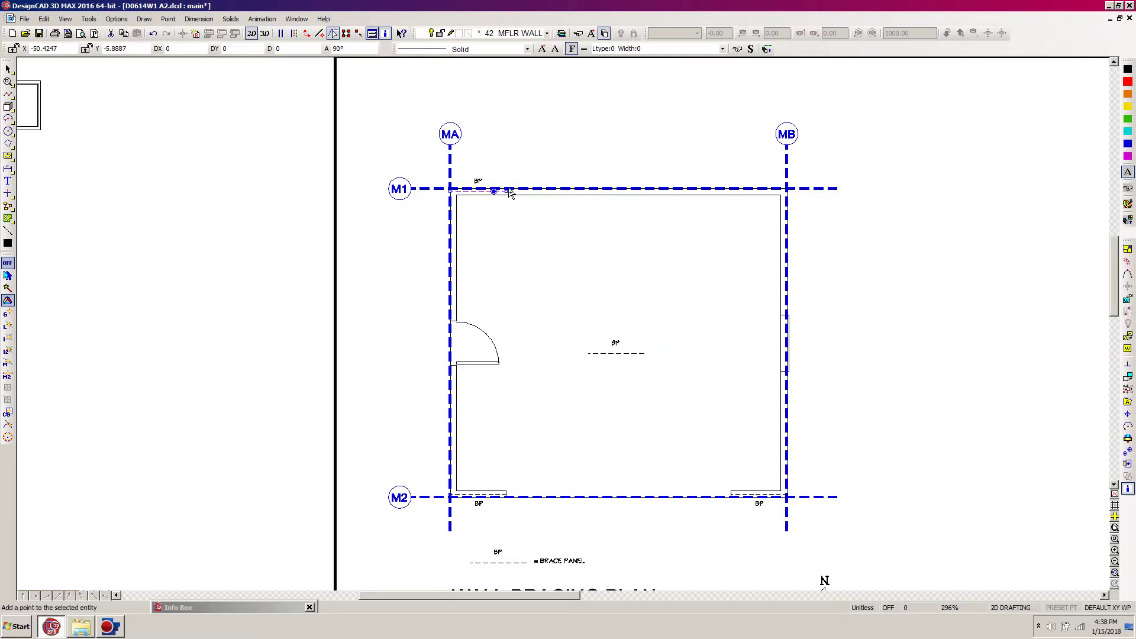
pyautogui.press('e')
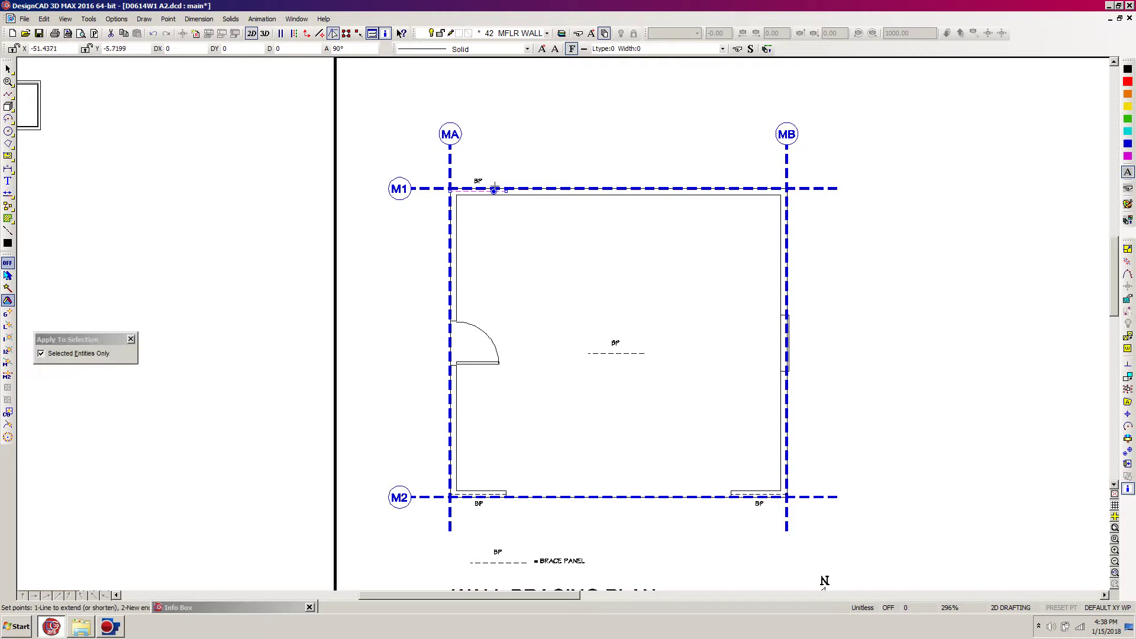
pyautogui.click(505, 191)
pyautogui.click(793, 202)
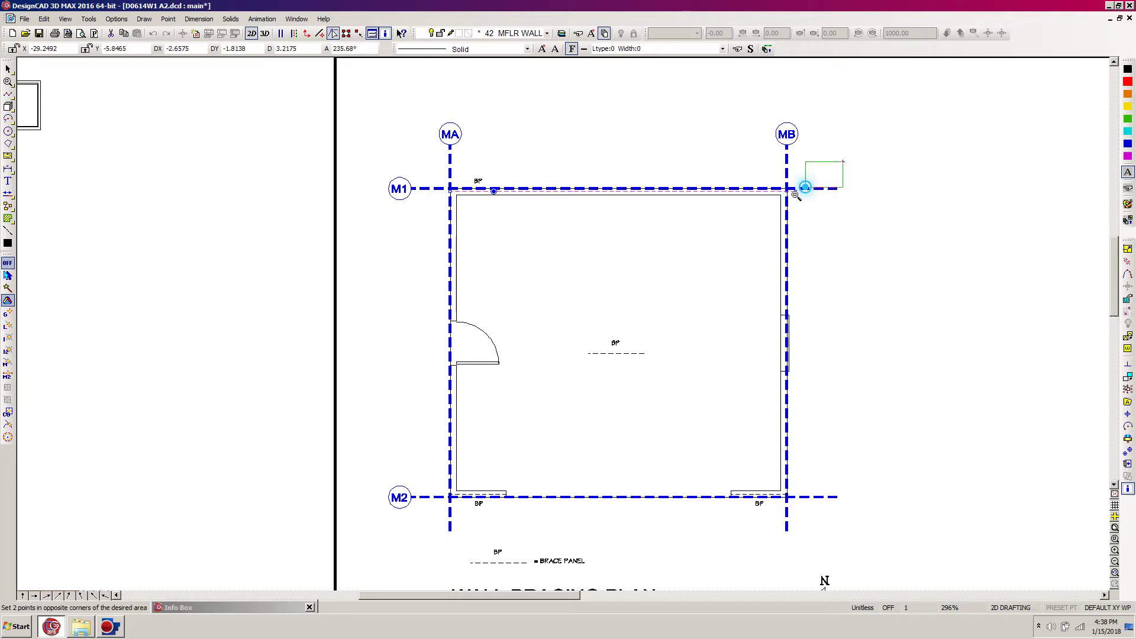
pyautogui.moveTo(850, 160); pyautogui.dragTo(737, 233)
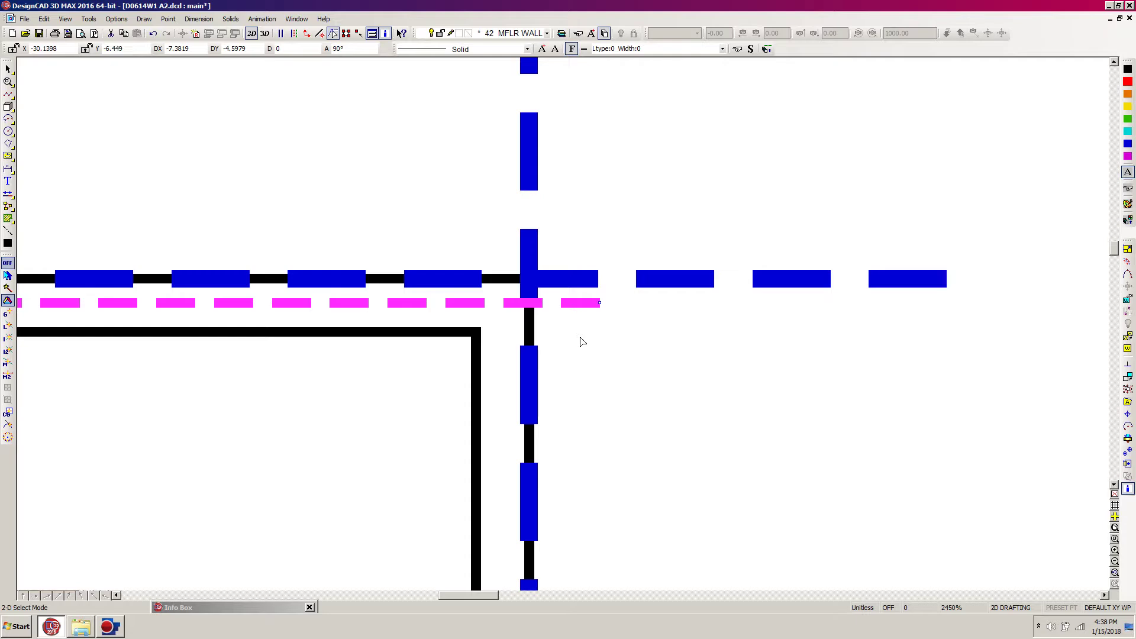
pyautogui.press('t')
pyautogui.click(529, 323)
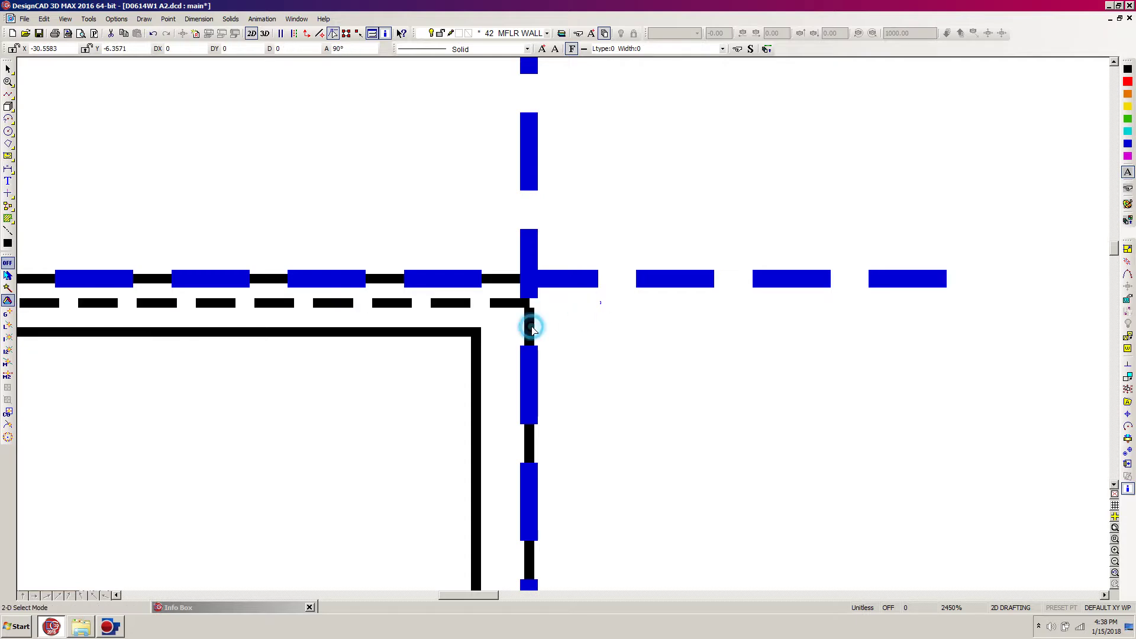
# - Move the north wall's BP label to the middle of the wall, just above the brace panel line
pyautogui.scroll(-6, 532, 330)
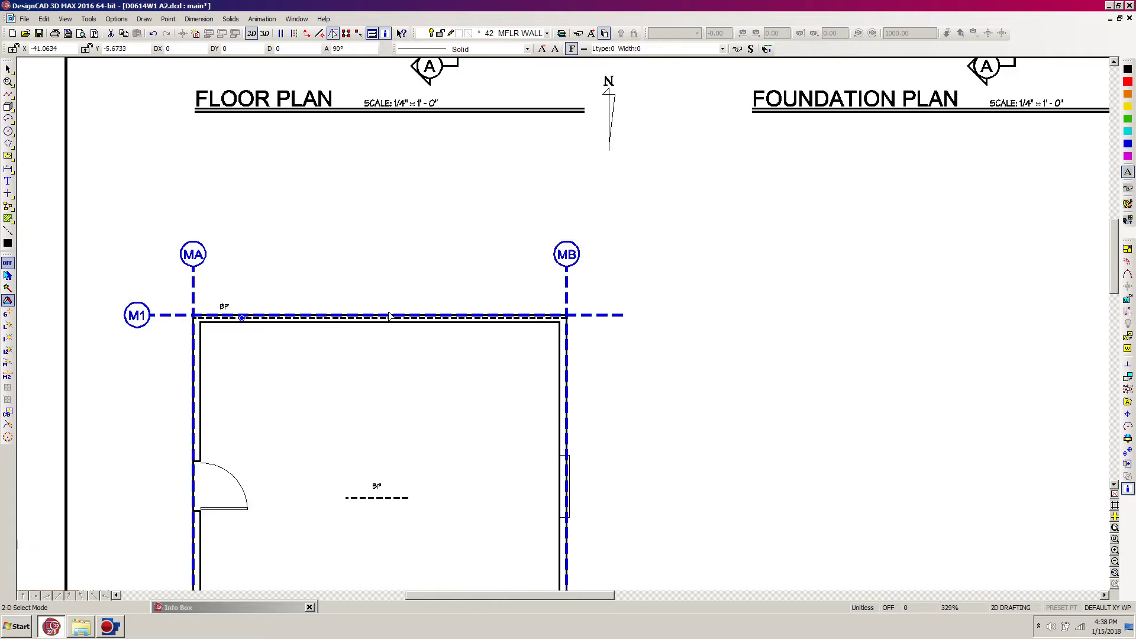
pyautogui.click(220, 308)
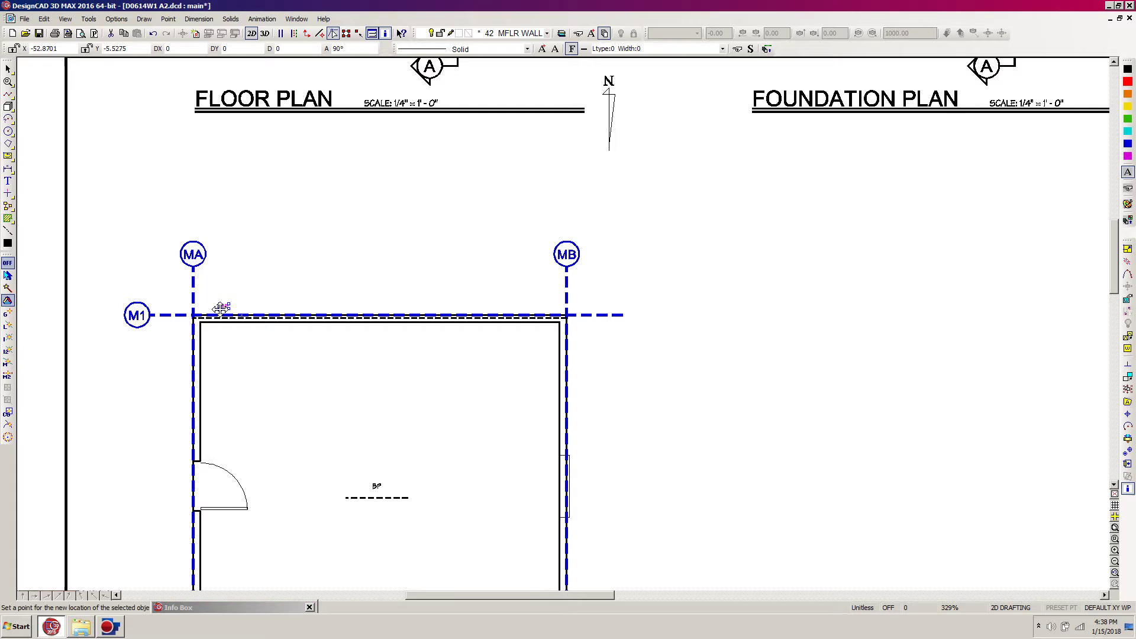
pyautogui.press('c')
pyautogui.click(220, 307)
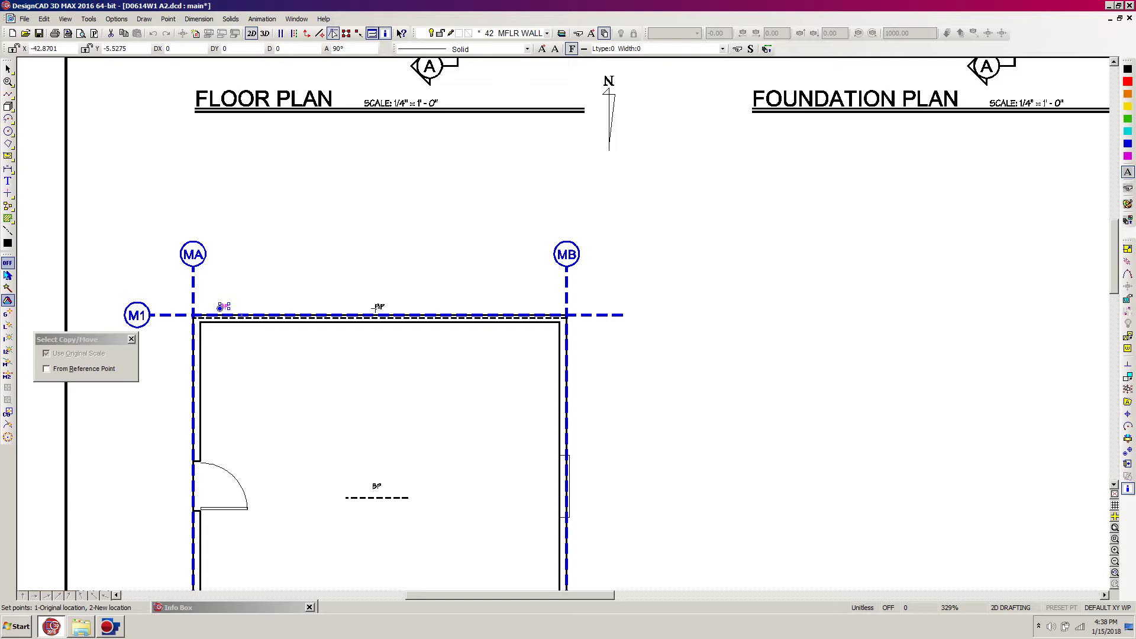
pyautogui.click(375, 309)
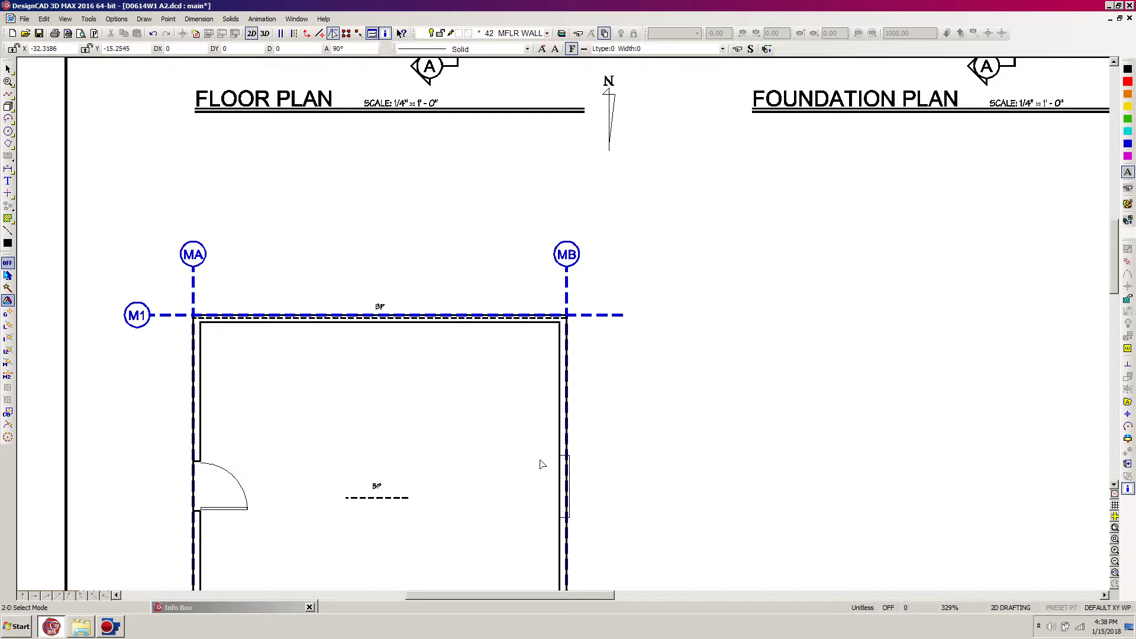
# - Rotate the spare brace panel symbol 90 degrees counterclockwise and set its handle at the dashed line's south end
pyautogui.moveTo(1112, 283); pyautogui.dragTo(1126, 306)
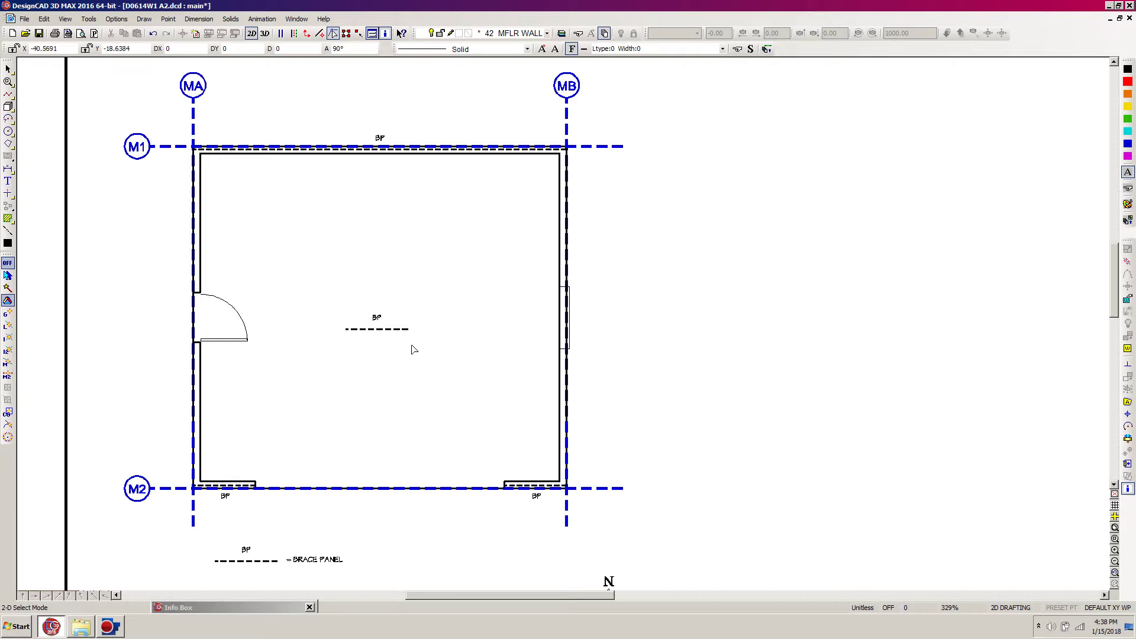
pyautogui.moveTo(459, 272); pyautogui.dragTo(299, 391)
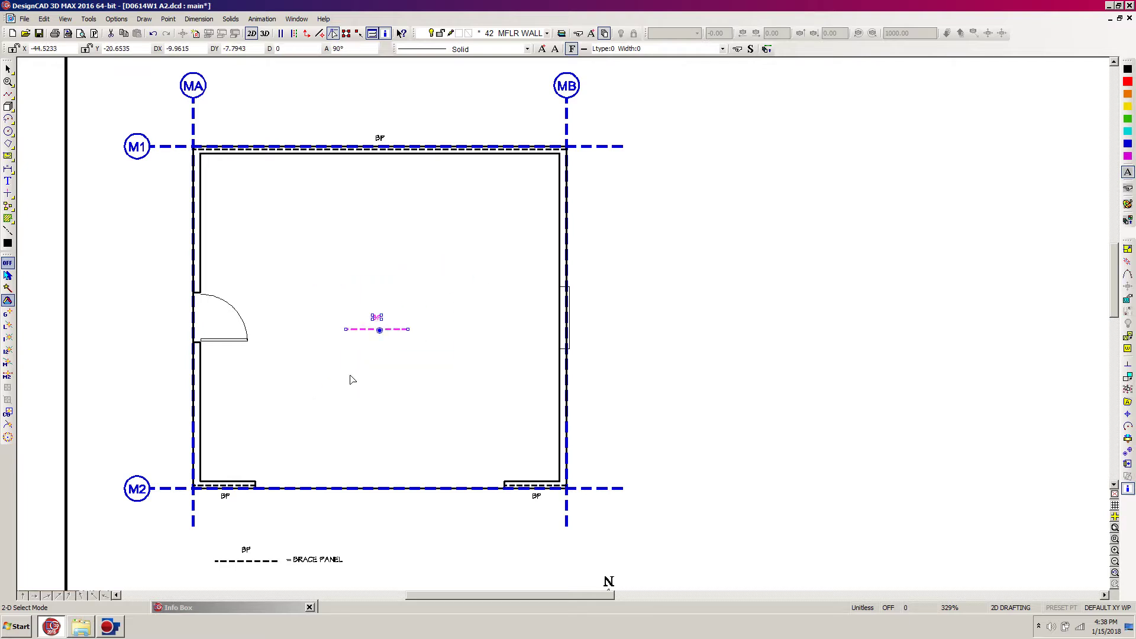
pyautogui.write('r-9')
pyautogui.press('Return')
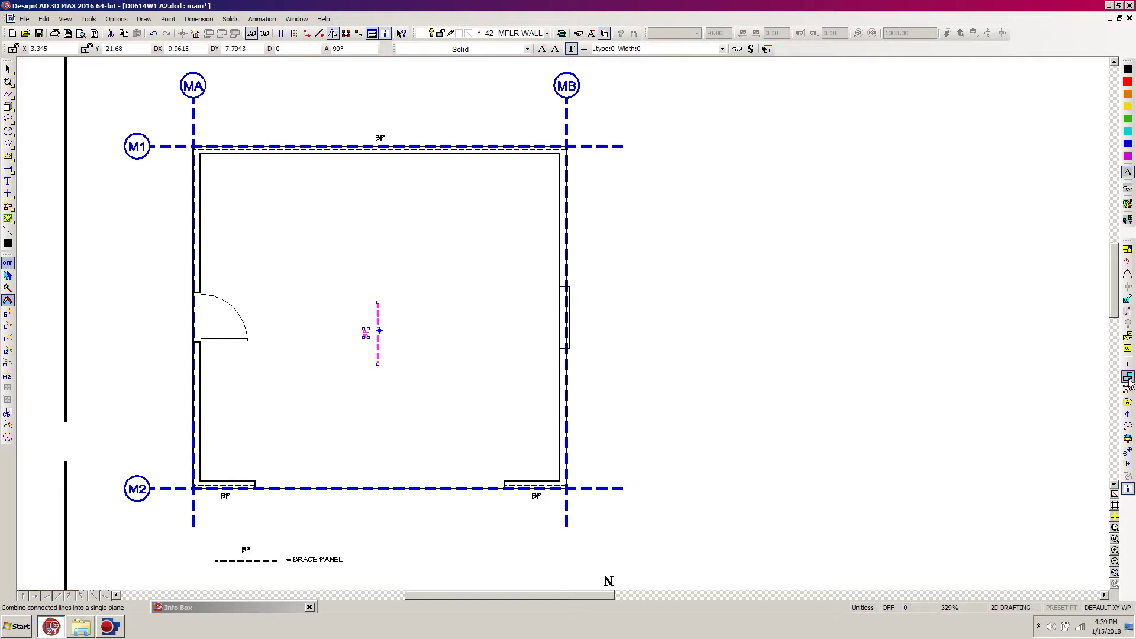
pyautogui.click(1128, 439)
pyautogui.click(378, 363)
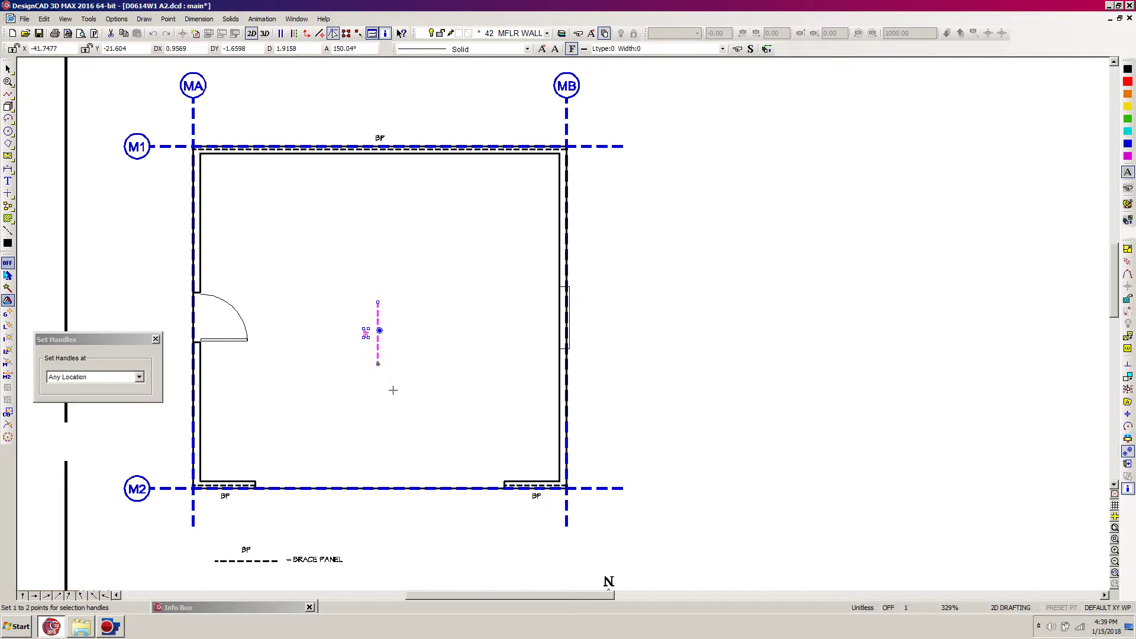
pyautogui.press('Return')
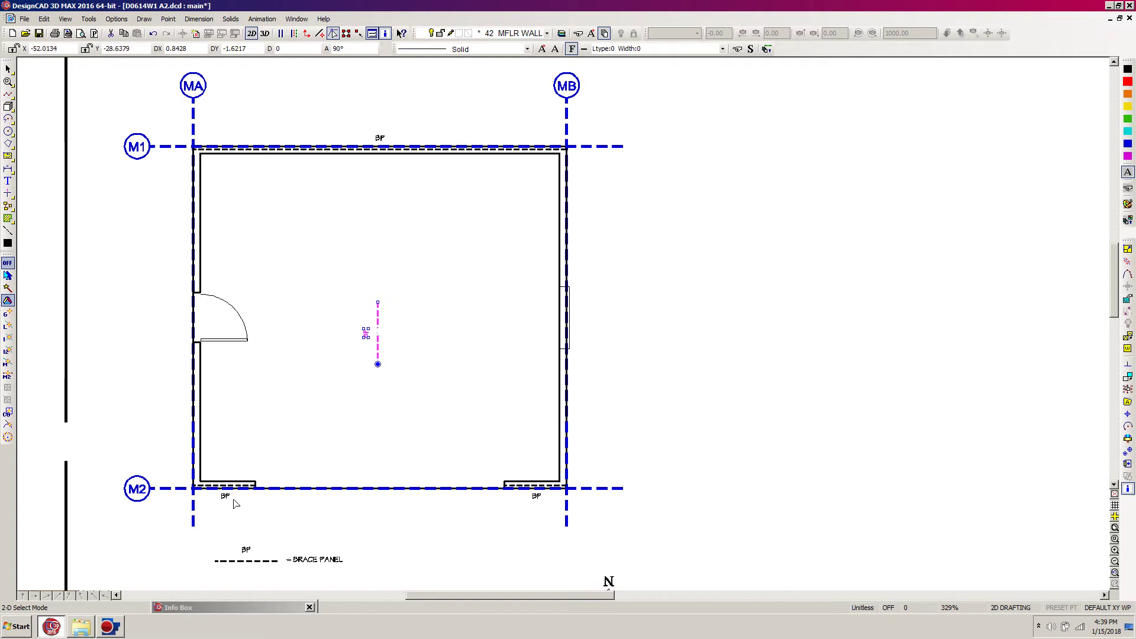
# - Copy the rotated brace panel symbol into the west wall, offset 3 inches east and 0 north of the outer southwest corner
pyautogui.hotkey('ctrl', 'c')
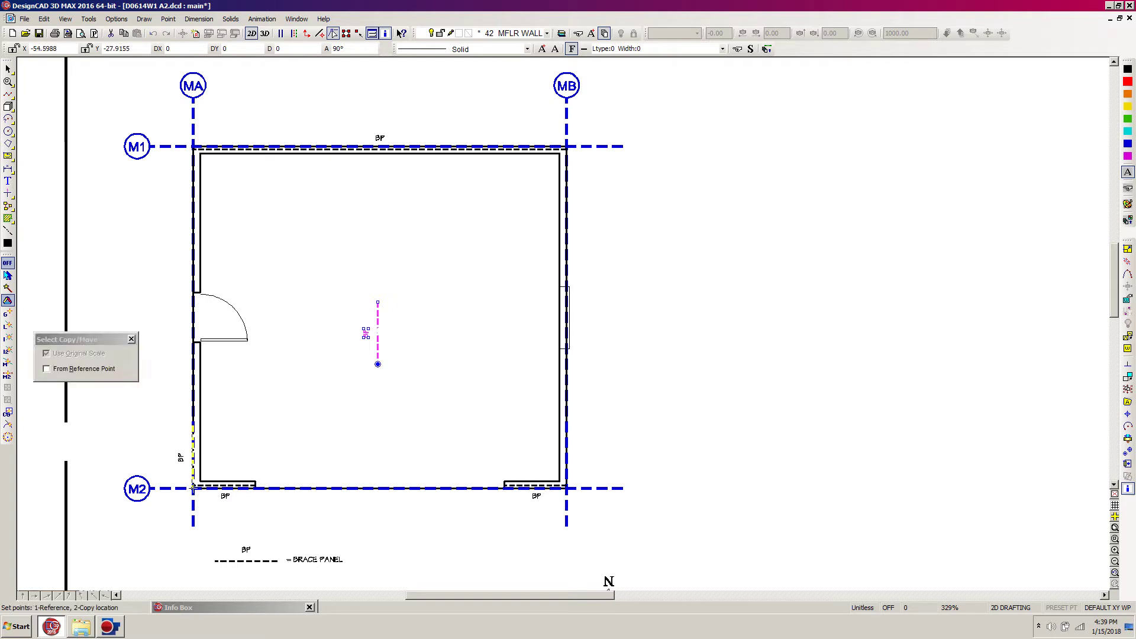
pyautogui.press('Escape')
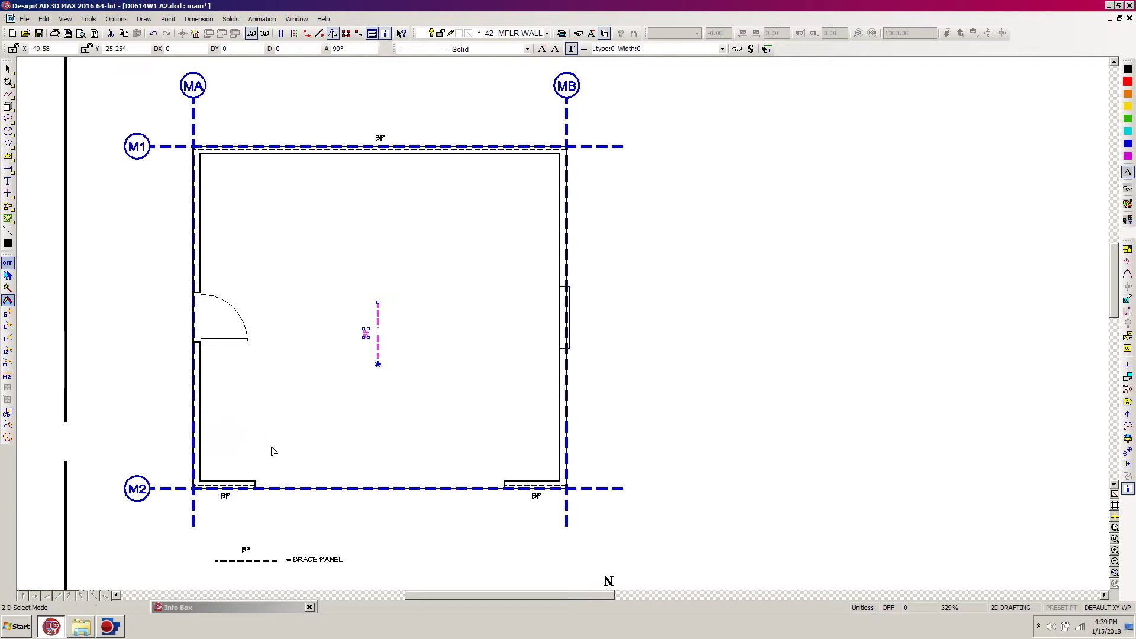
pyautogui.moveTo(315, 364); pyautogui.dragTo(109, 529)
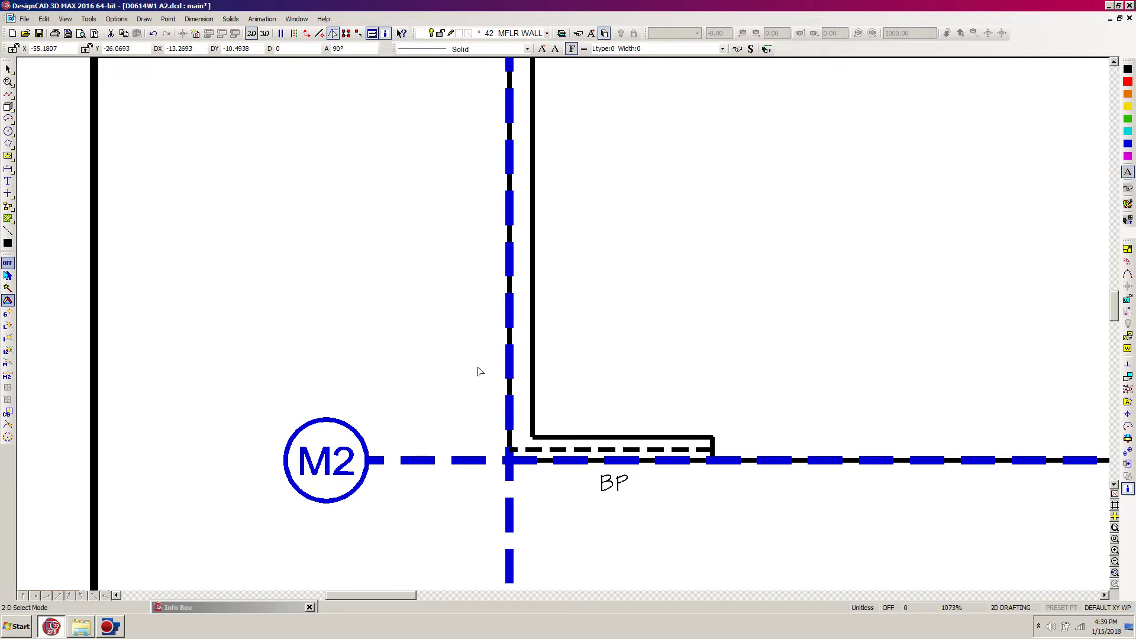
pyautogui.hotkey('ctrl', 'v')
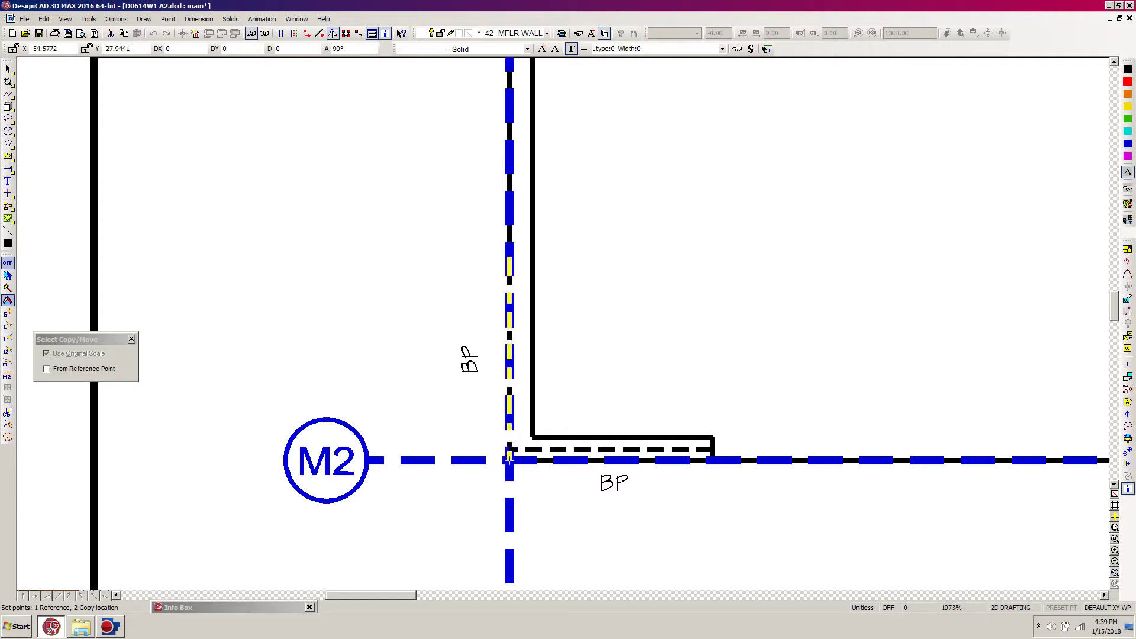
pyautogui.press("'")
pyautogui.write('3')
pyautogui.press('Tab')
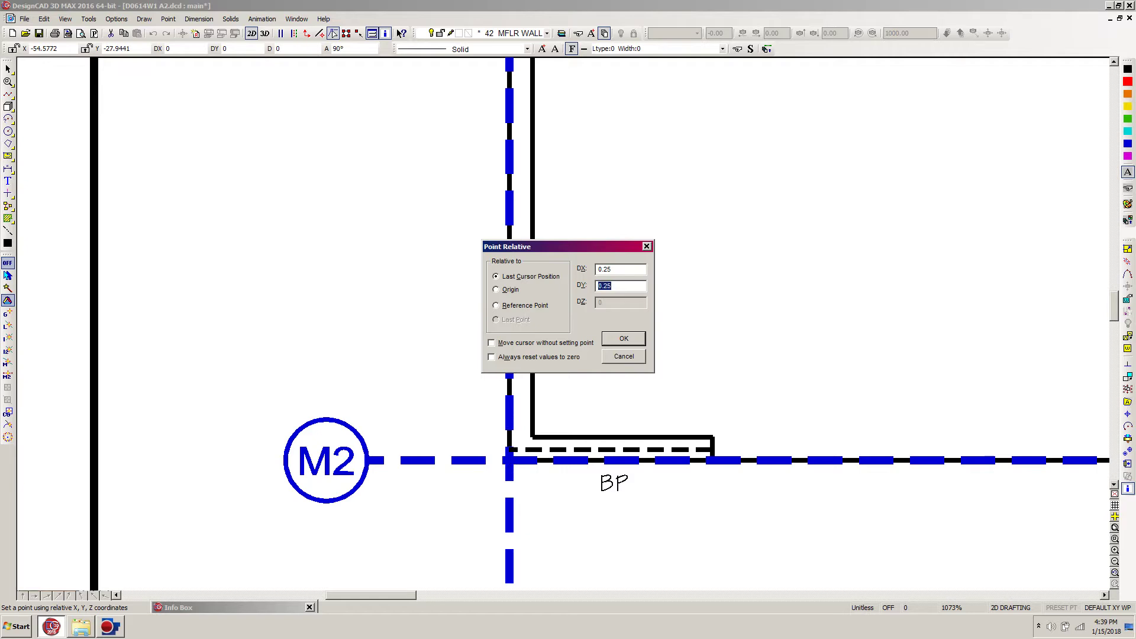
pyautogui.write('0')
pyautogui.press('Return')
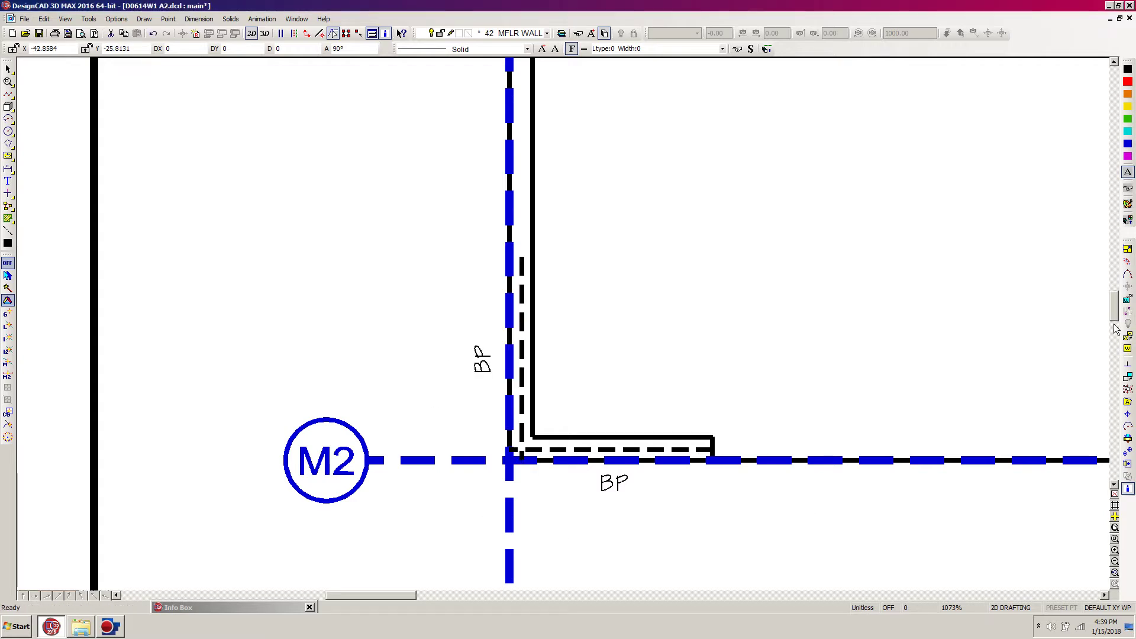
# - Extend the west wall's brace panel line north to the south jamb of the door opening
pyautogui.moveTo(1116, 314); pyautogui.dragTo(1117, 301)
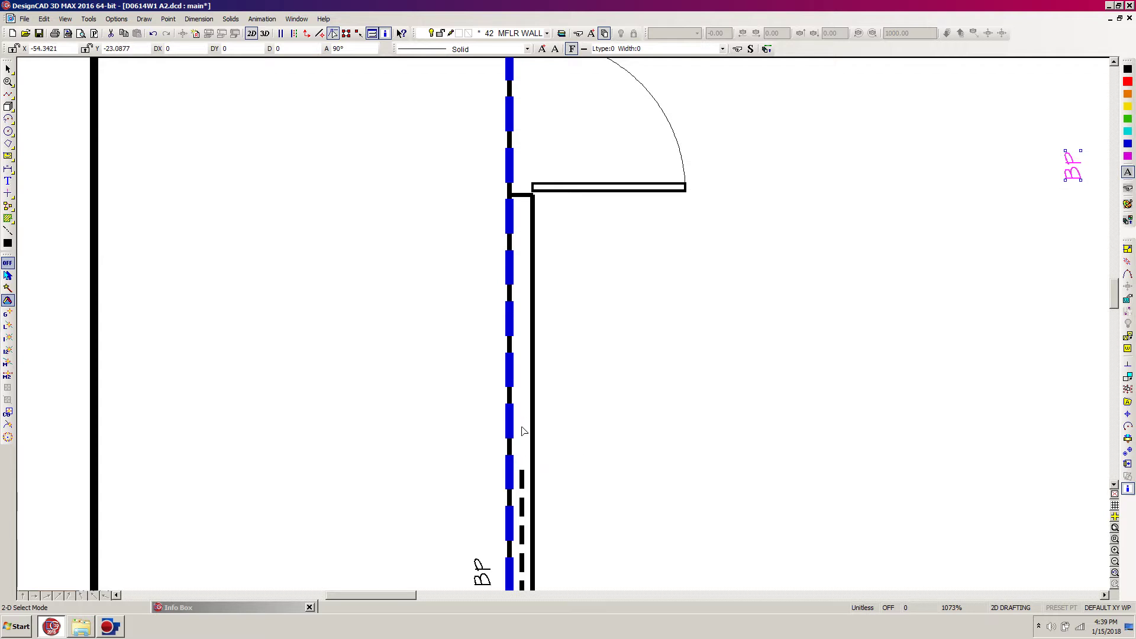
pyautogui.press('t')
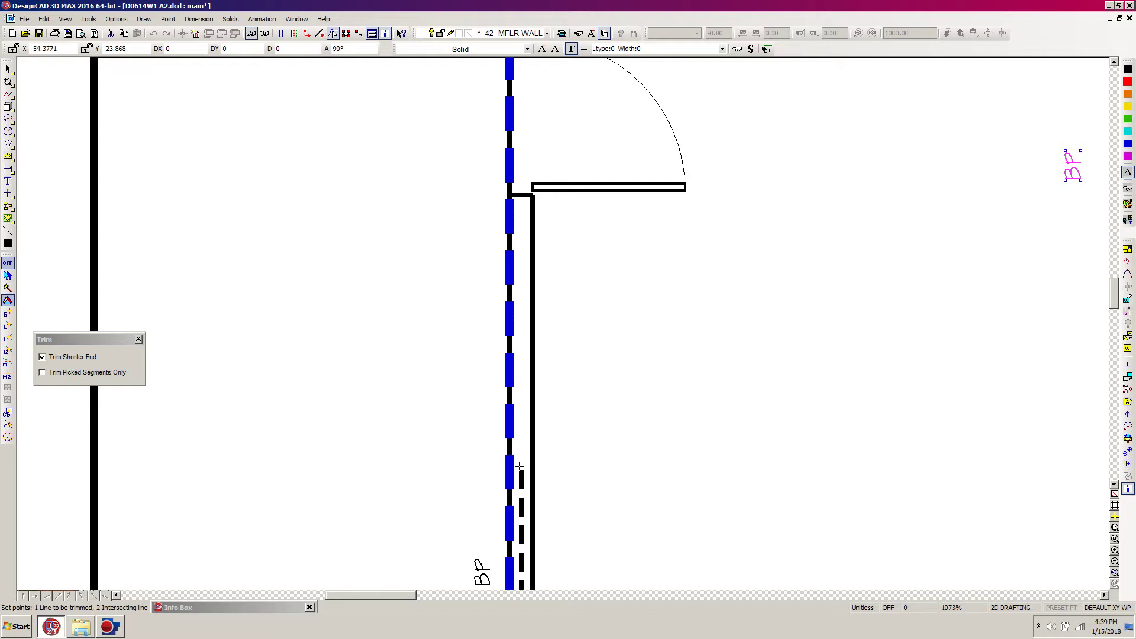
pyautogui.click(521, 470)
pyautogui.click(521, 196)
pyautogui.scroll(-2, 609, 355)
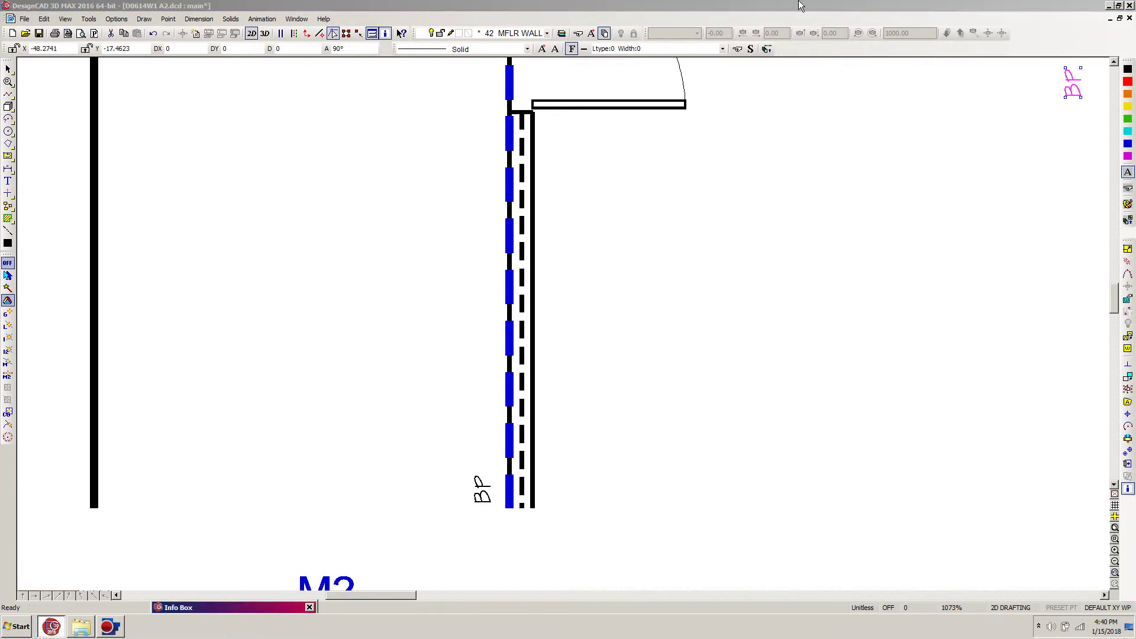
pyautogui.click(724, 211)
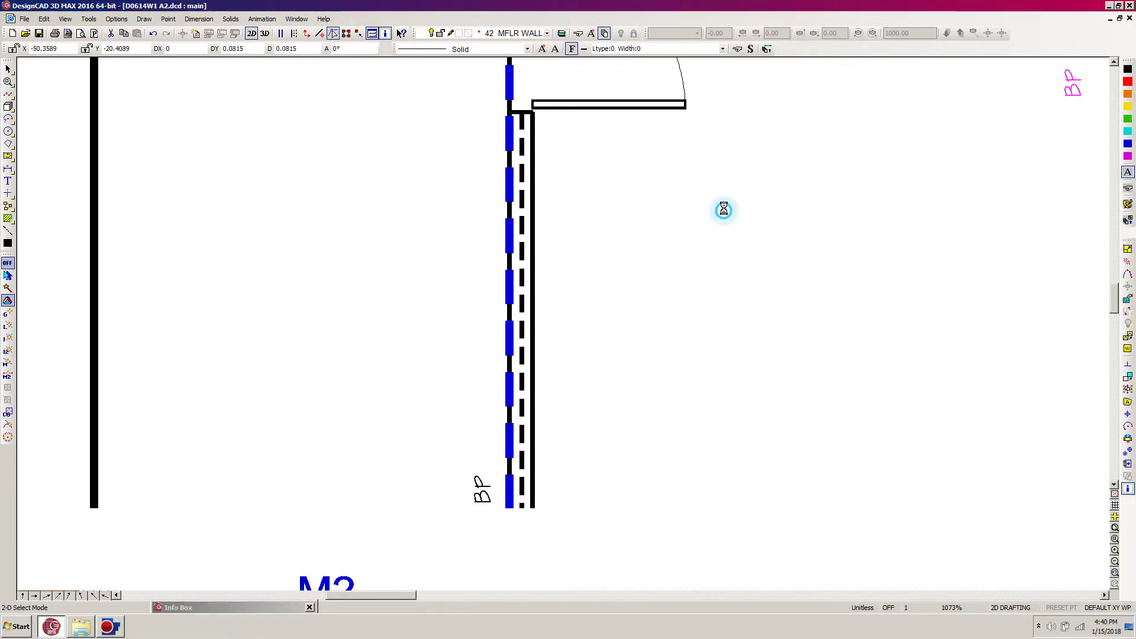
# - Move the BP label beside the west wall up to the middle of the wall segment south of the door
pyautogui.scroll(-1, 494, 452)
pyautogui.scroll(-2, 564, 328)
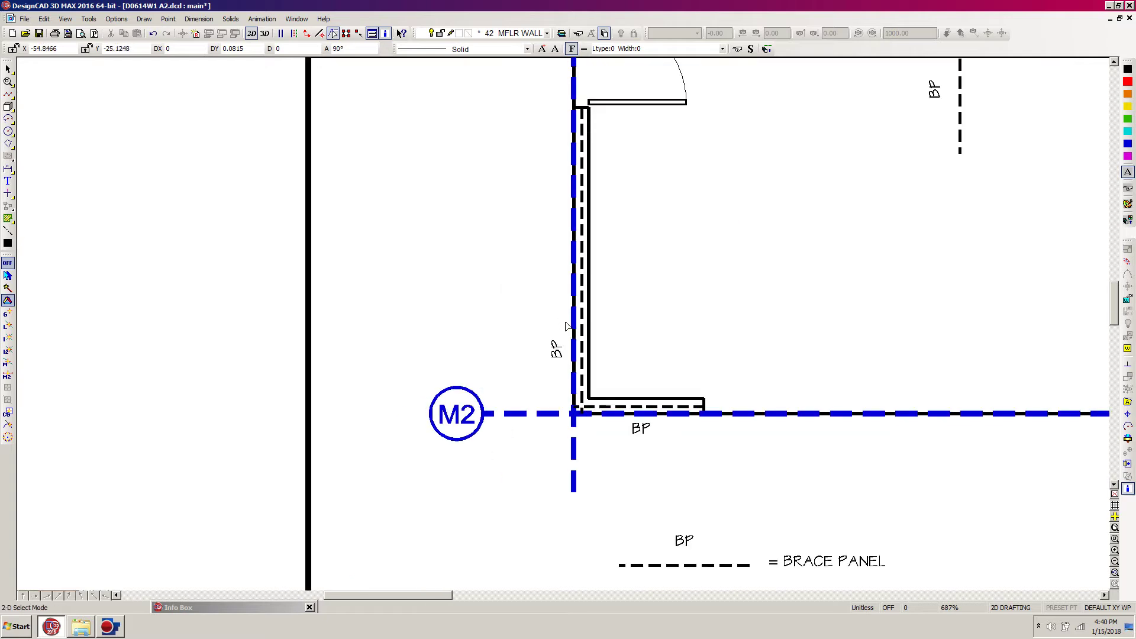
pyautogui.click(559, 360)
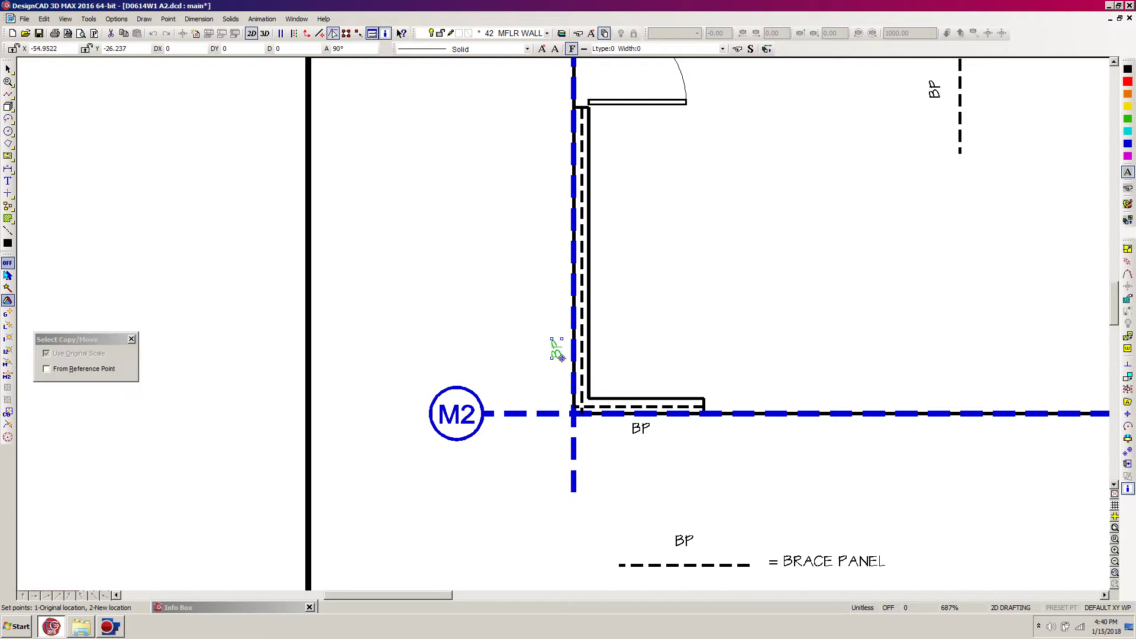
pyautogui.click(562, 358)
pyautogui.click(561, 260)
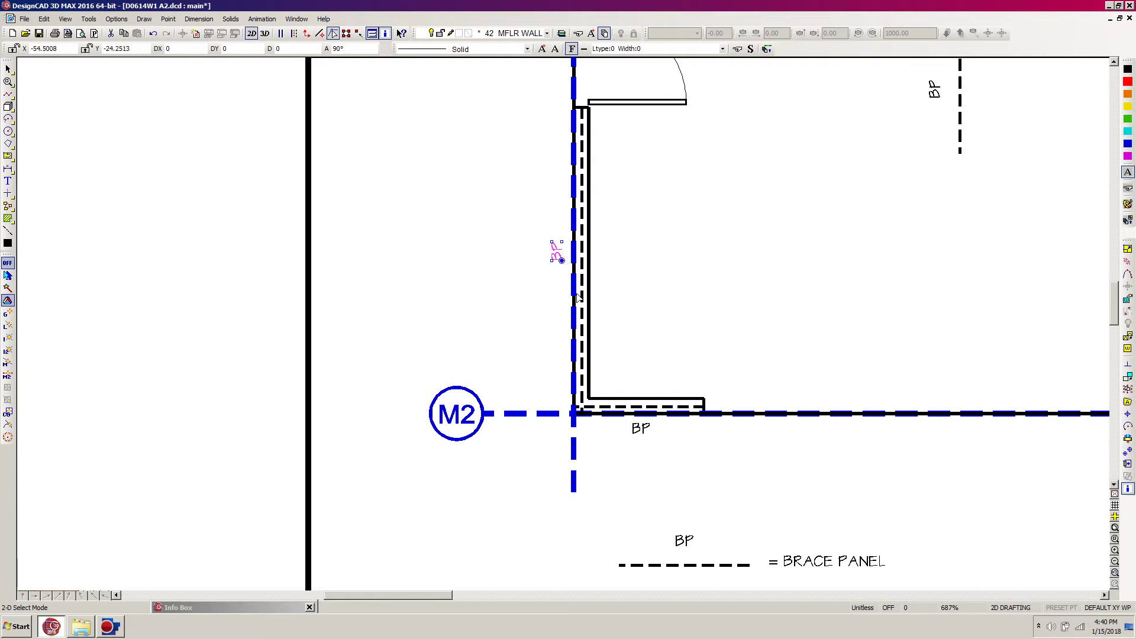
pyautogui.click(557, 439)
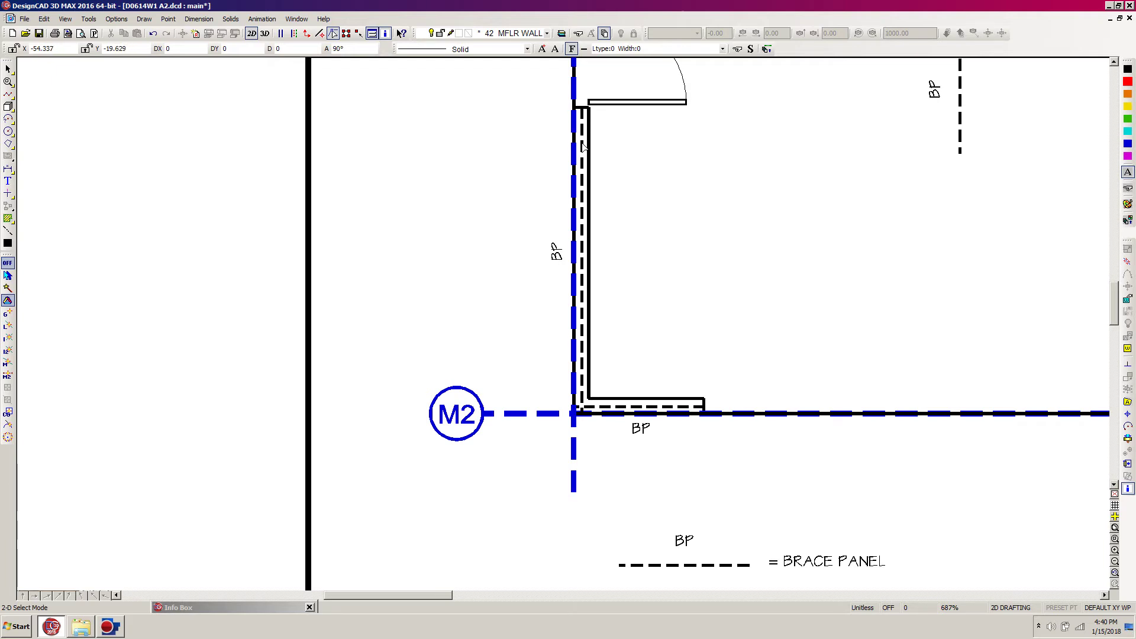
# - Copy the west wall's brace panel line and BP label from the door's south outer jamb corner to the outer northwest corner
pyautogui.click(582, 160)
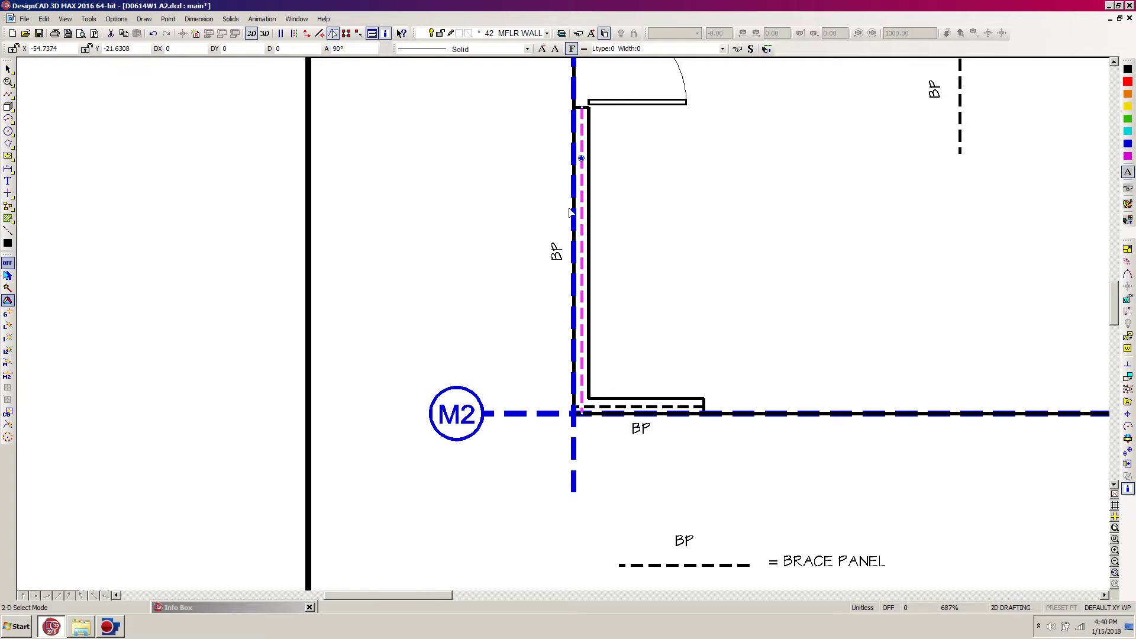
pyautogui.click(551, 254)
pyautogui.click(1128, 453)
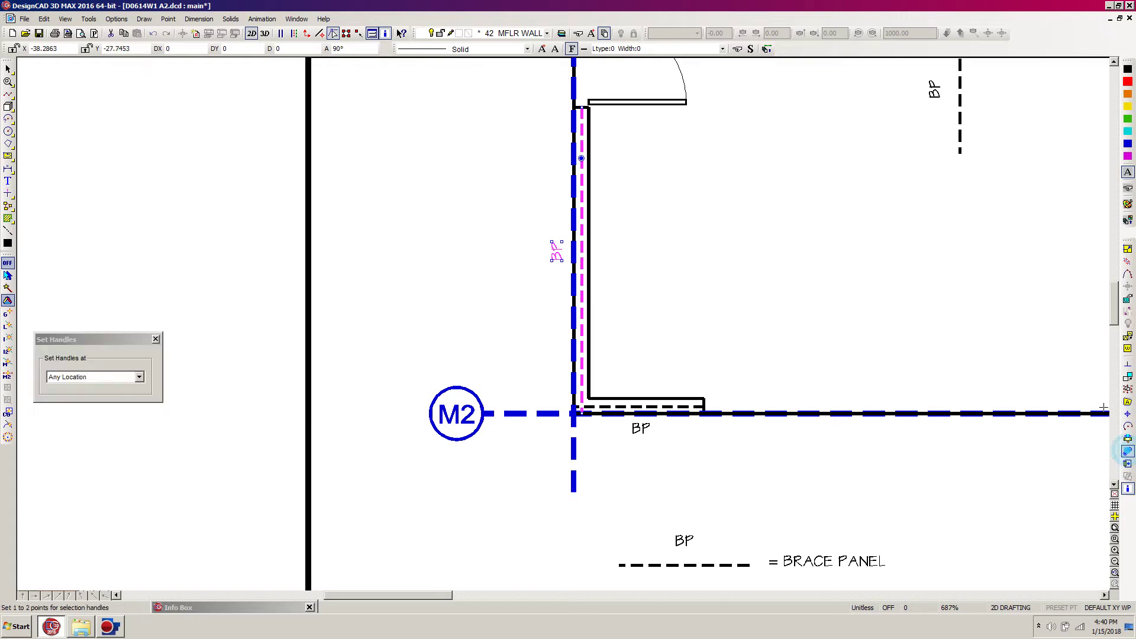
pyautogui.click(574, 107)
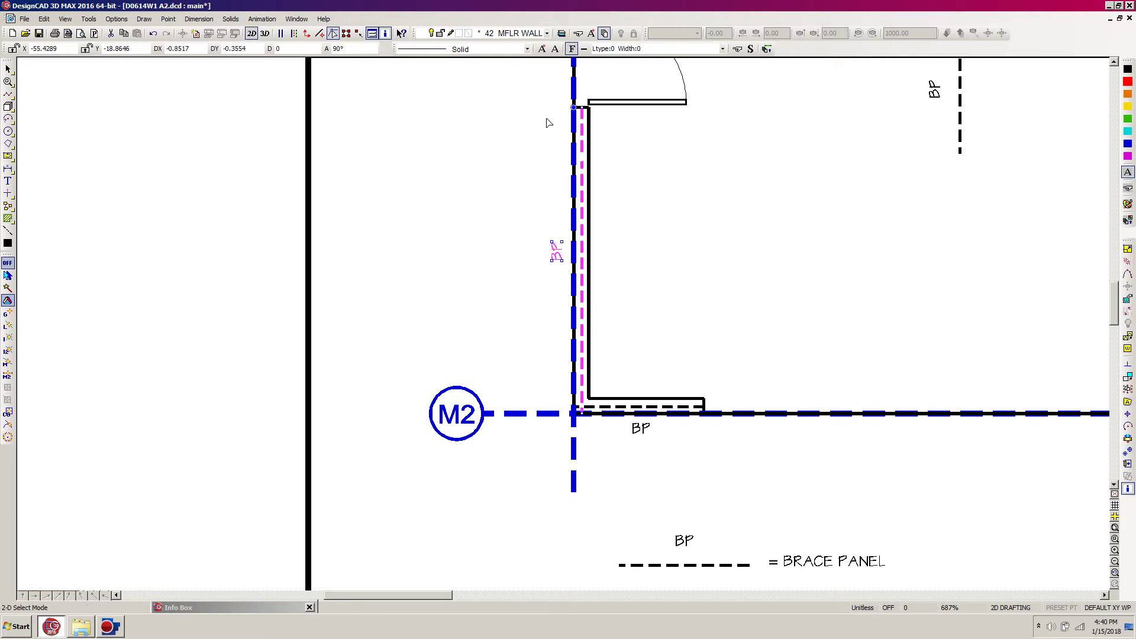
pyautogui.click(1115, 317)
pyautogui.moveTo(1115, 317); pyautogui.dragTo(1108, 274)
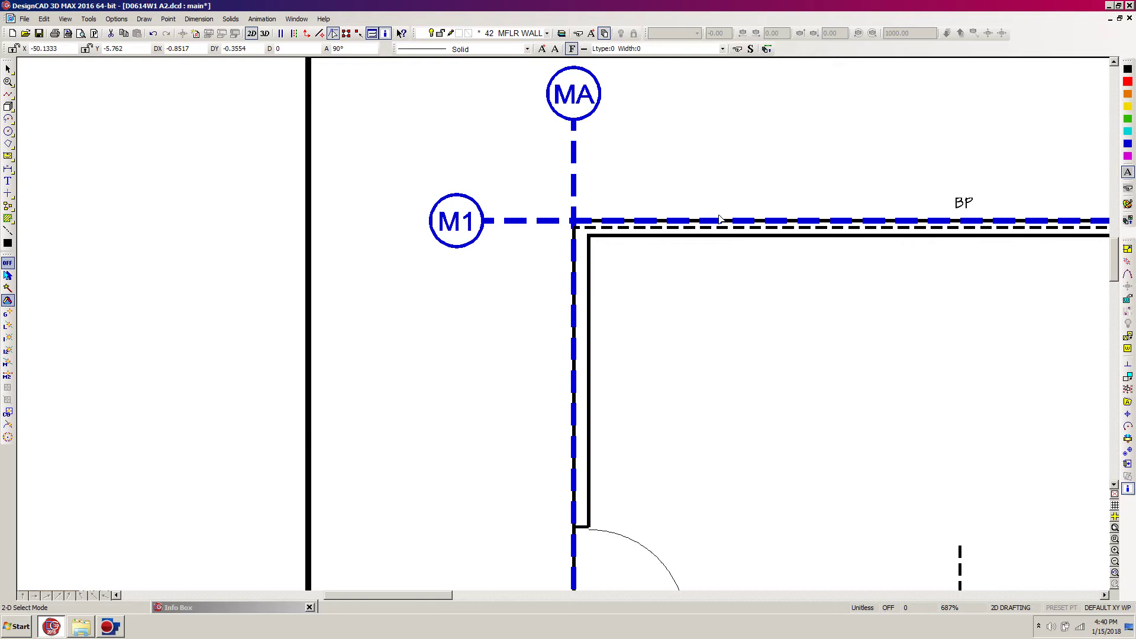
pyautogui.hotkey('ctrl', 'v')
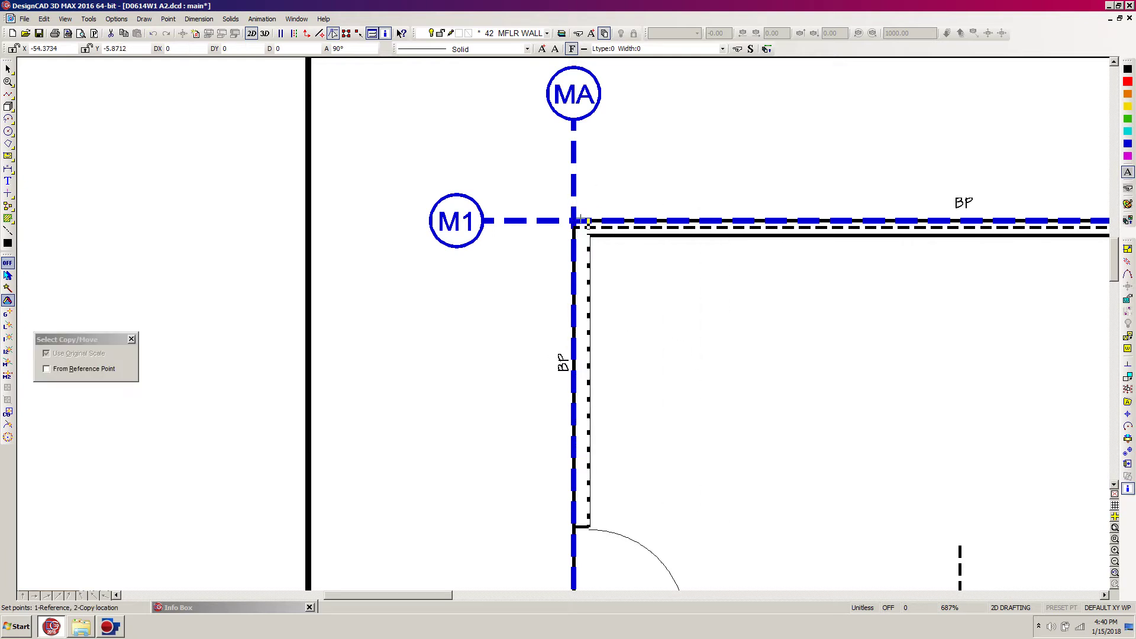
pyautogui.click(573, 222)
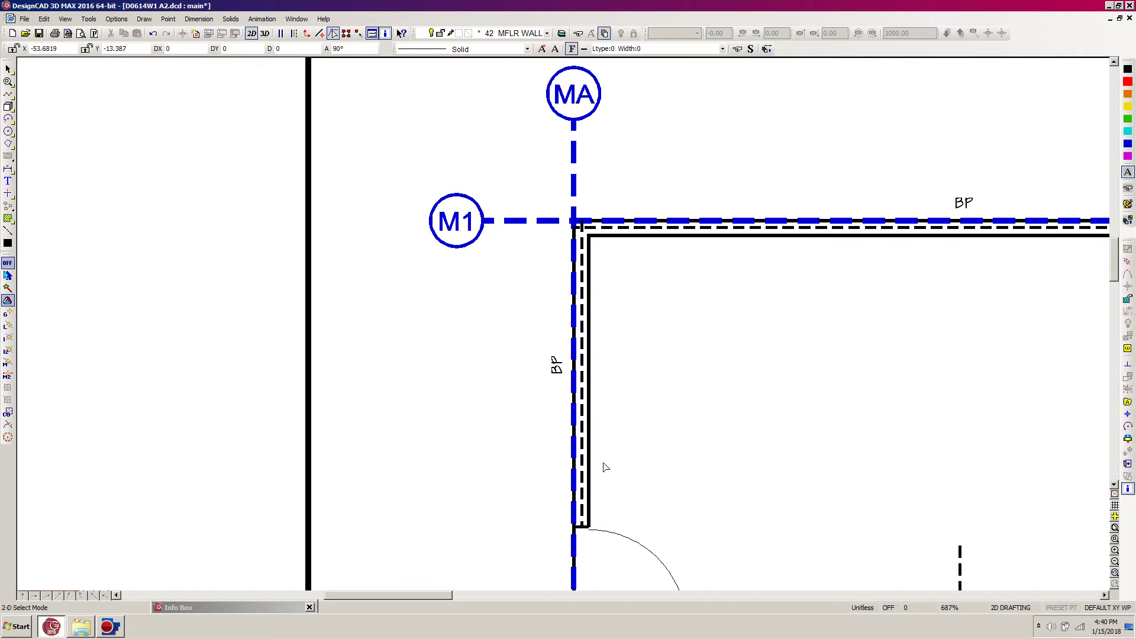
pyautogui.click(582, 473)
pyautogui.click(583, 527)
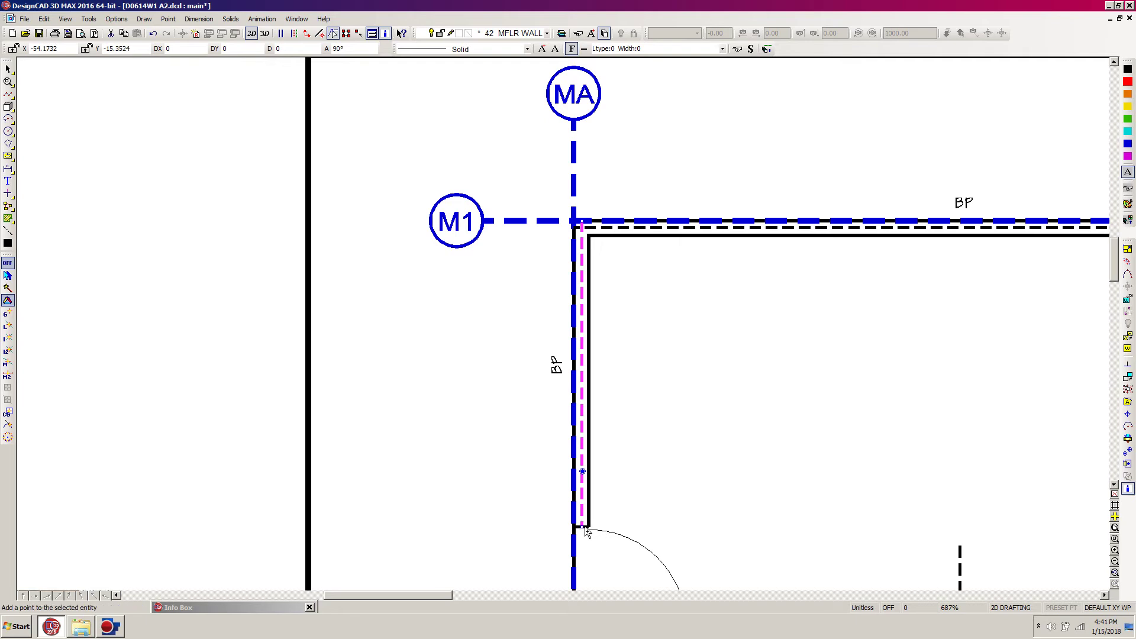
pyautogui.press('Escape')
# - Select the spare brace panel symbol inside the plan and set its handle at the dashed line's south end
pyautogui.scroll(-2, 684, 351)
pyautogui.scroll(-3, 564, 325)
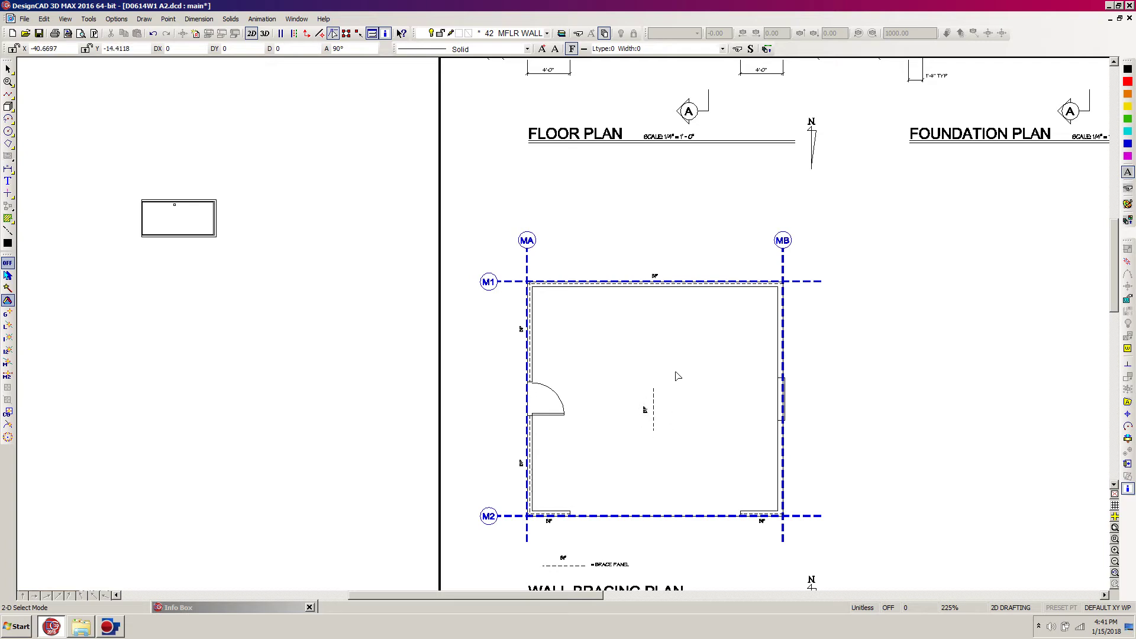
pyautogui.click(687, 355)
pyautogui.click(618, 473)
pyautogui.click(1128, 451)
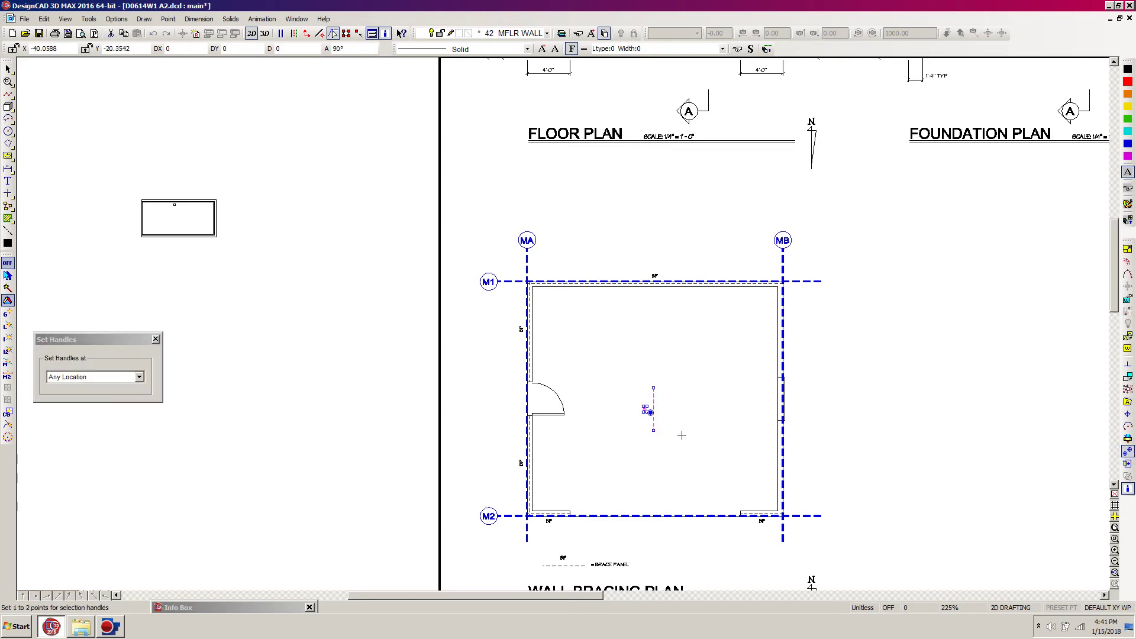
pyautogui.click(651, 431)
pyautogui.press('Return')
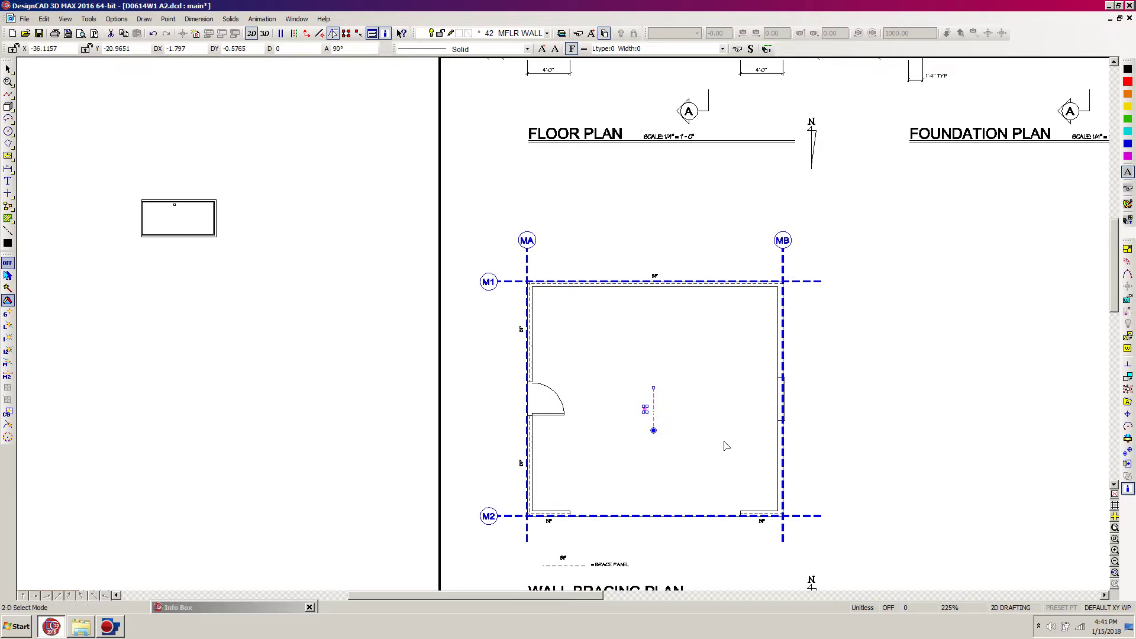
# - Move the spare brace panel symbol into the east wall, offset 2.5 inches west of the outer southeast corner
pyautogui.press('z')
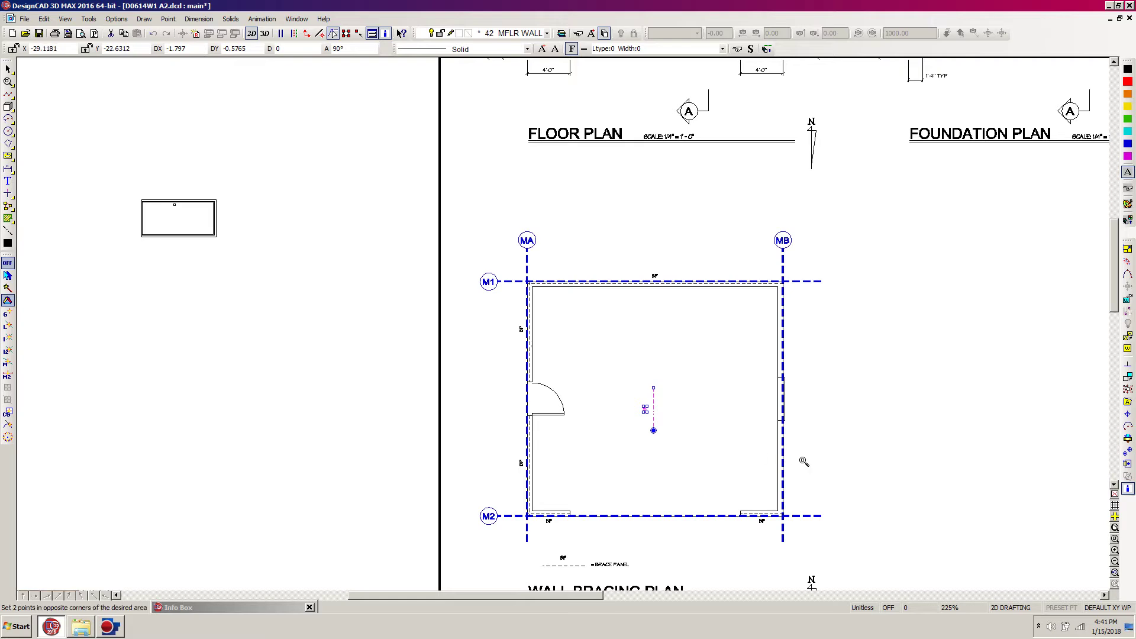
pyautogui.click(859, 429)
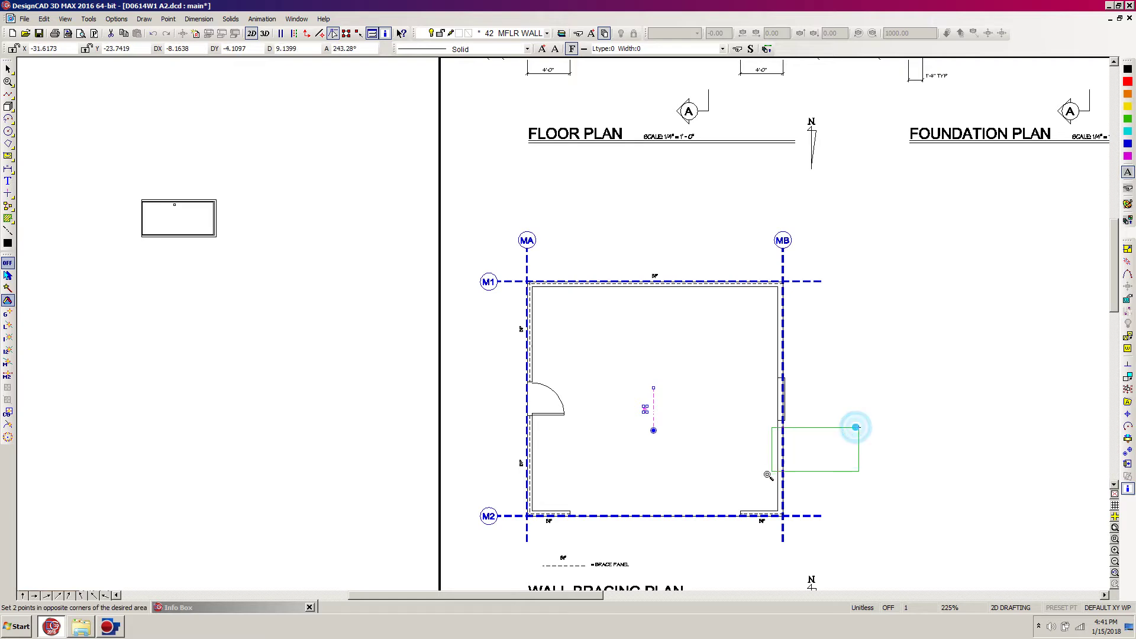
pyautogui.click(688, 541)
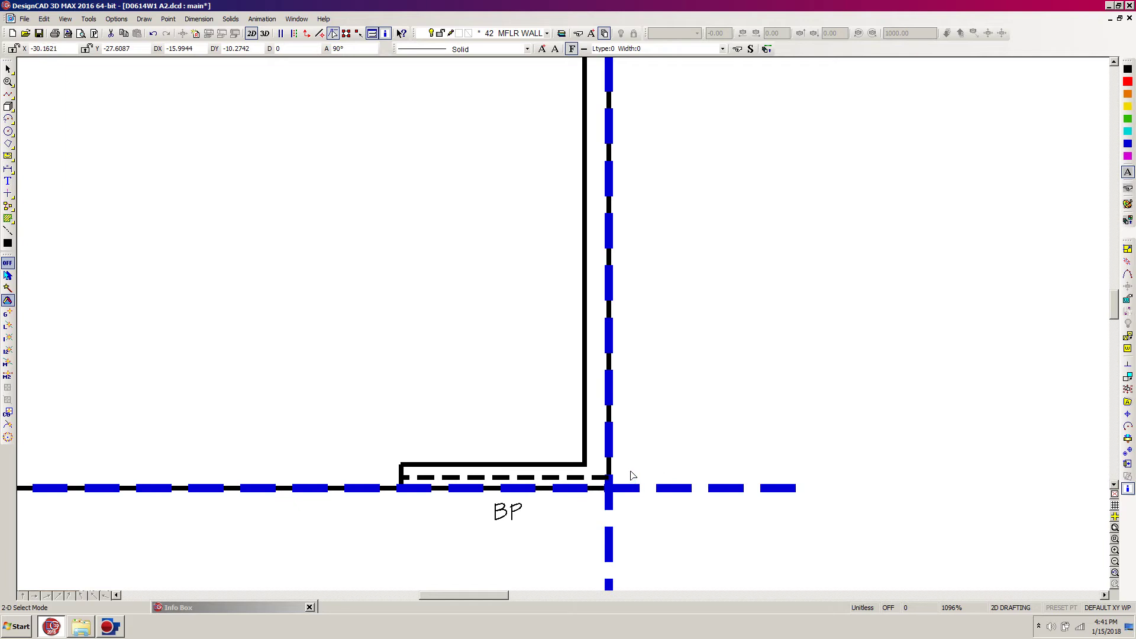
pyautogui.press('m')
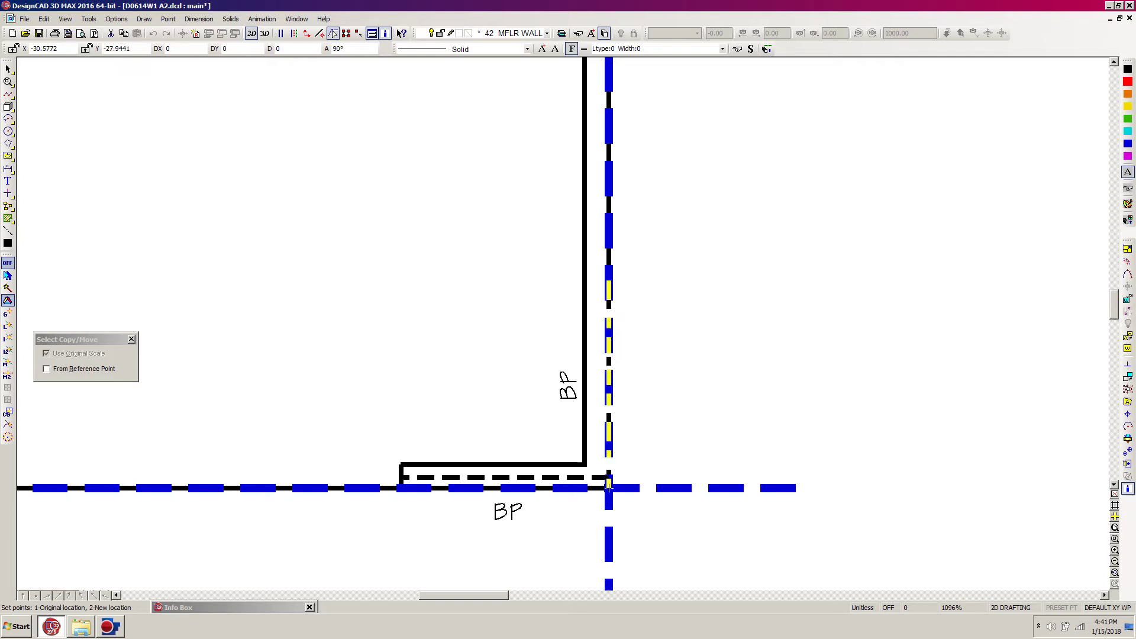
pyautogui.press("'")
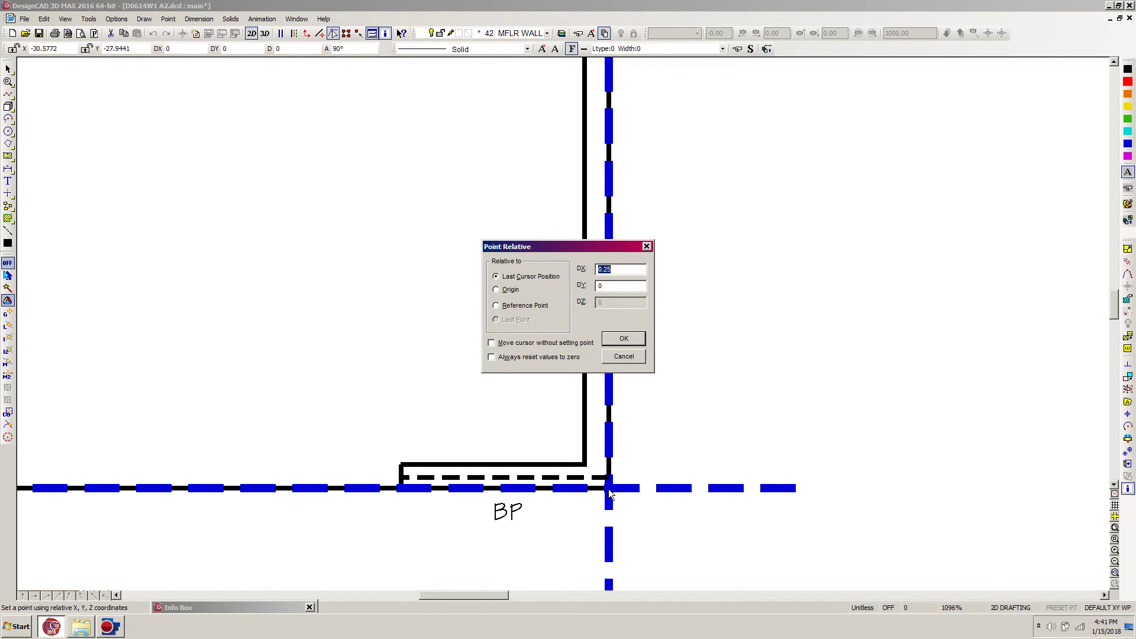
pyautogui.write('-2')
pyautogui.press('Return')
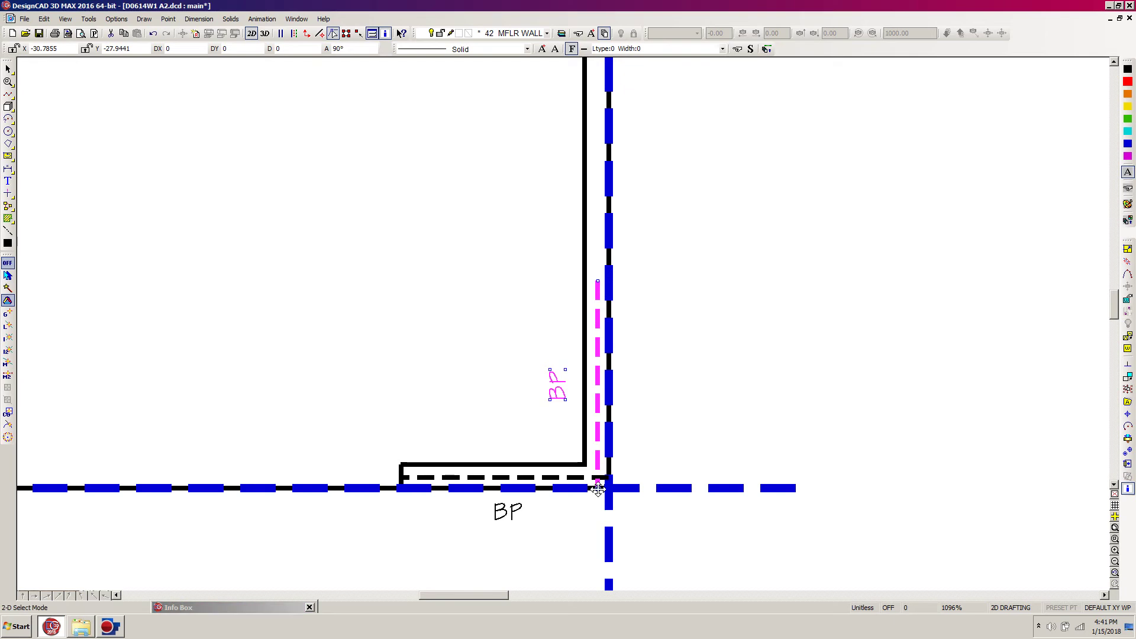
# - Extend the east wall's brace panel line north to the south edge of the window
pyautogui.scroll(-1, 819, 471)
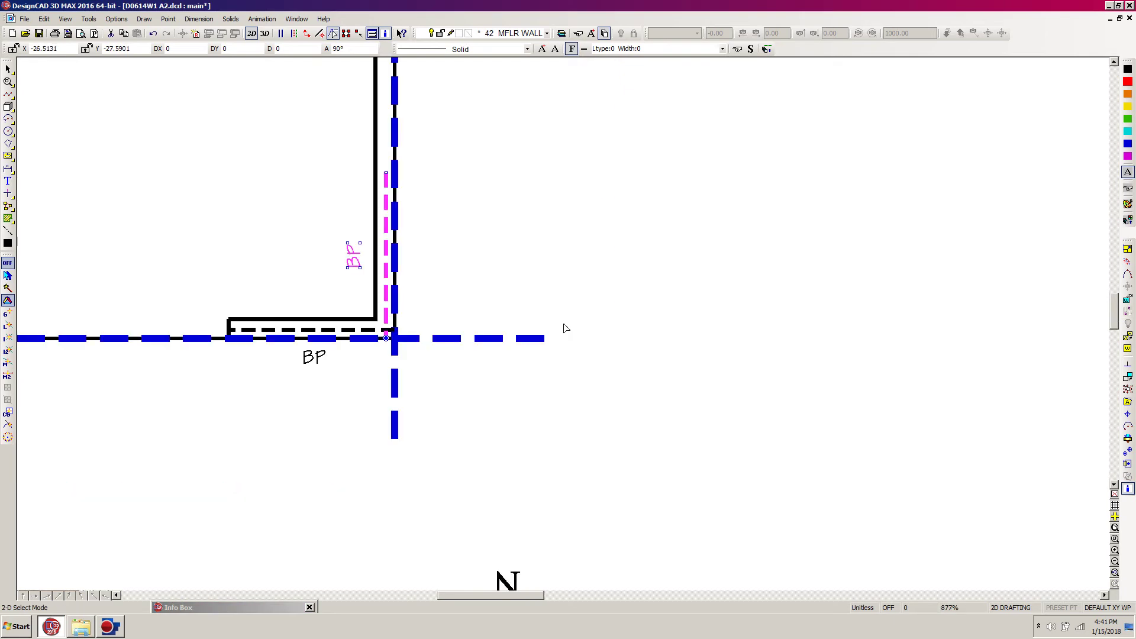
pyautogui.scroll(-1, 370, 246)
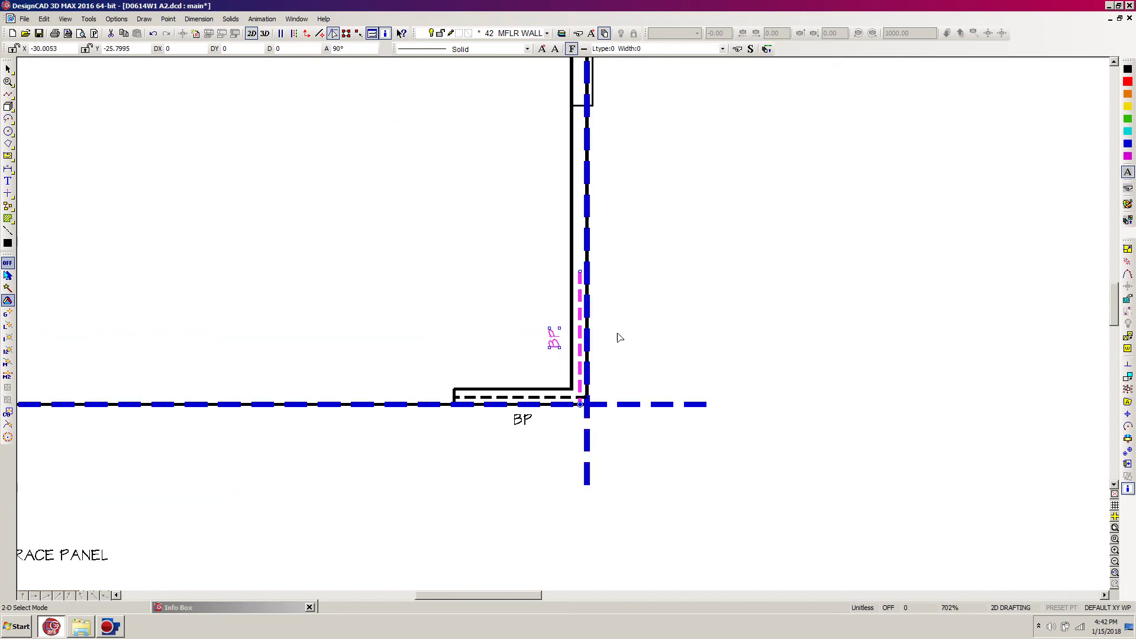
pyautogui.click(548, 346)
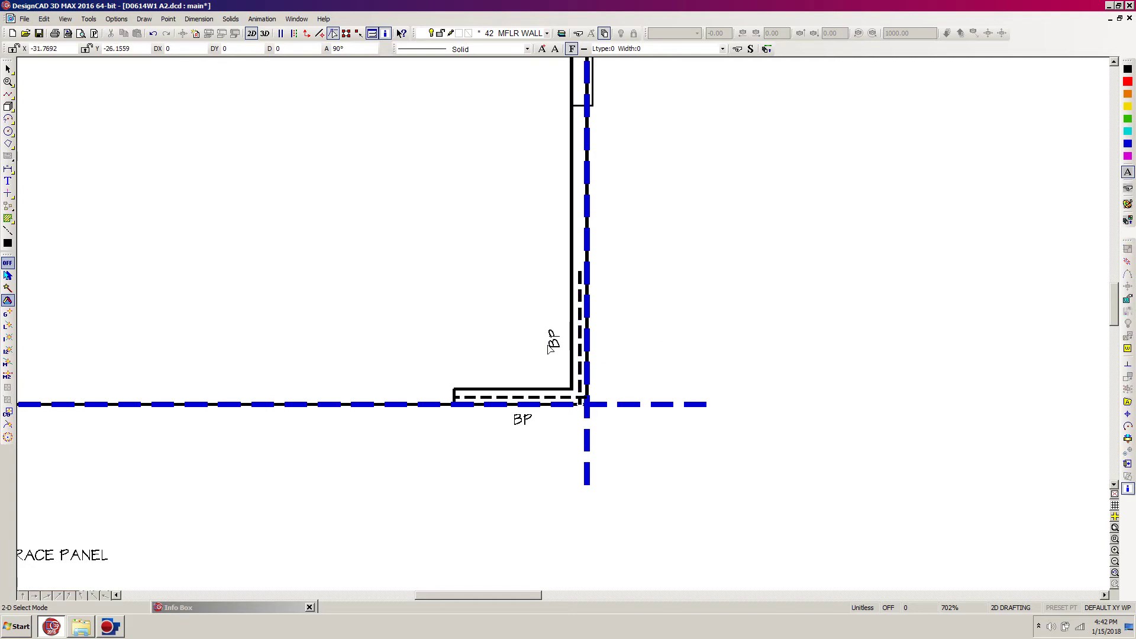
pyautogui.press('t')
pyautogui.click(578, 268)
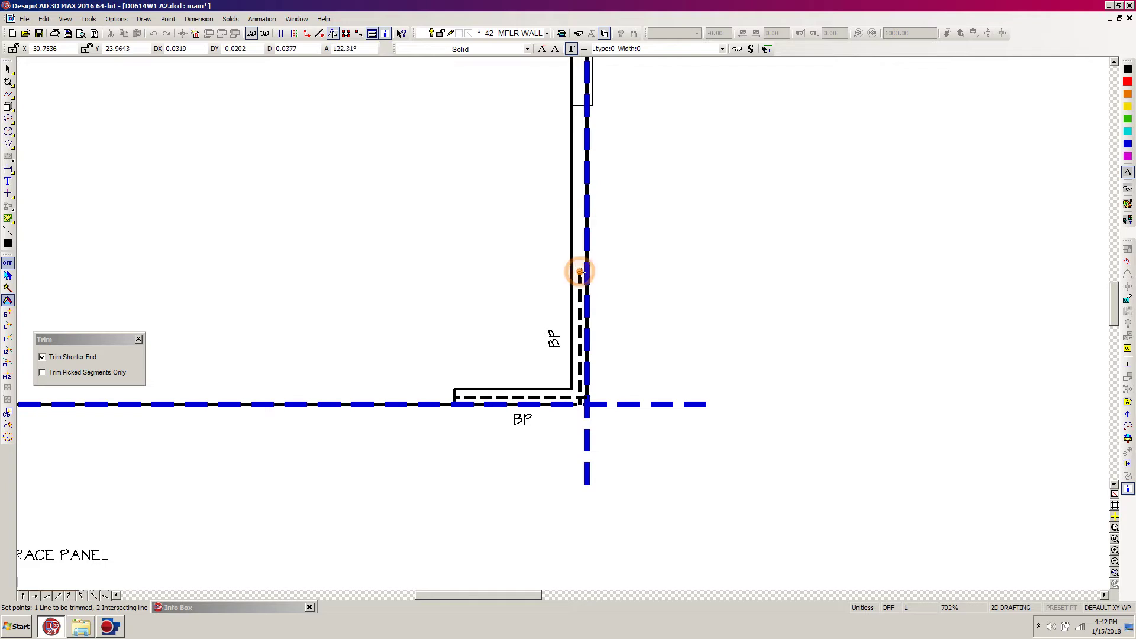
pyautogui.click(579, 106)
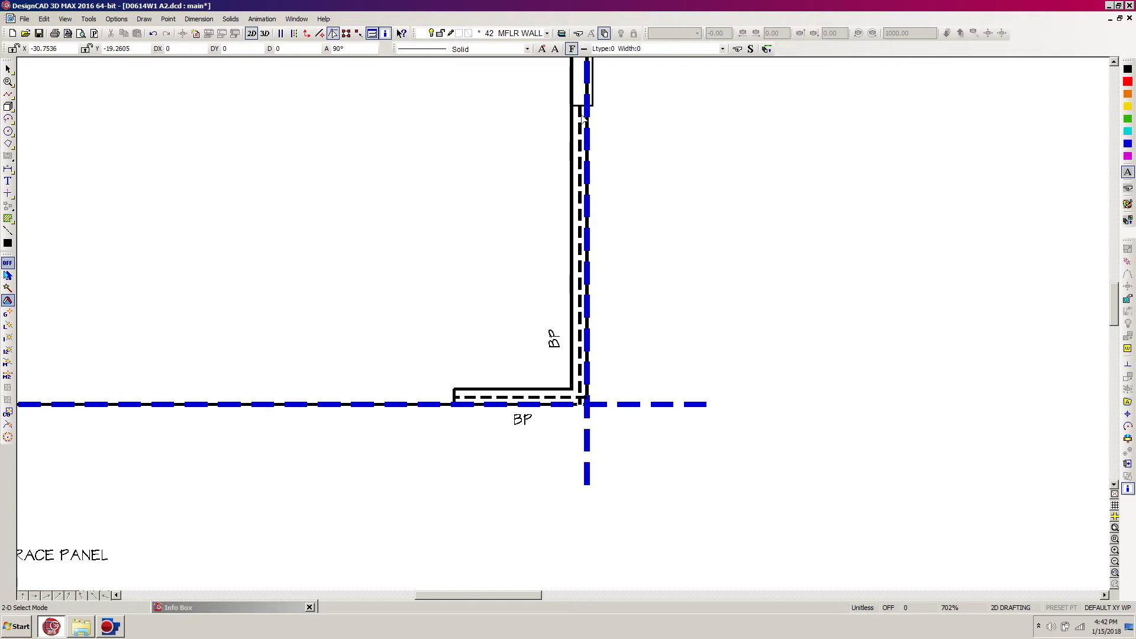
# - Move the BP label from inside the plan to outside the east wall, beside the brace panel line south of the window
pyautogui.click(558, 348)
pyautogui.click(559, 348)
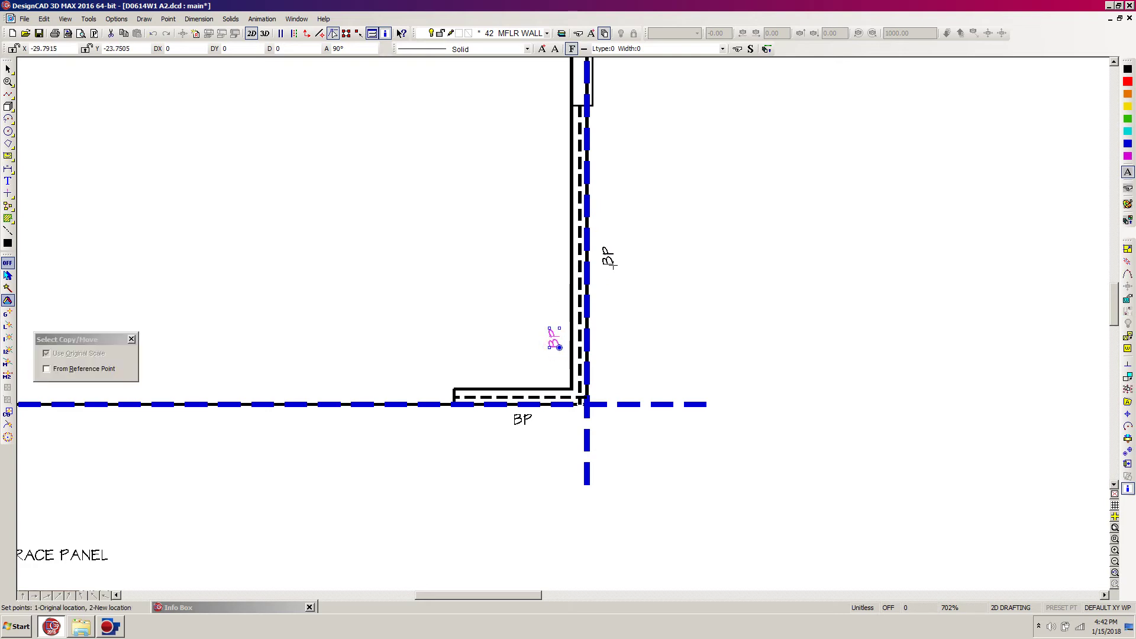
pyautogui.click(611, 265)
pyautogui.click(648, 307)
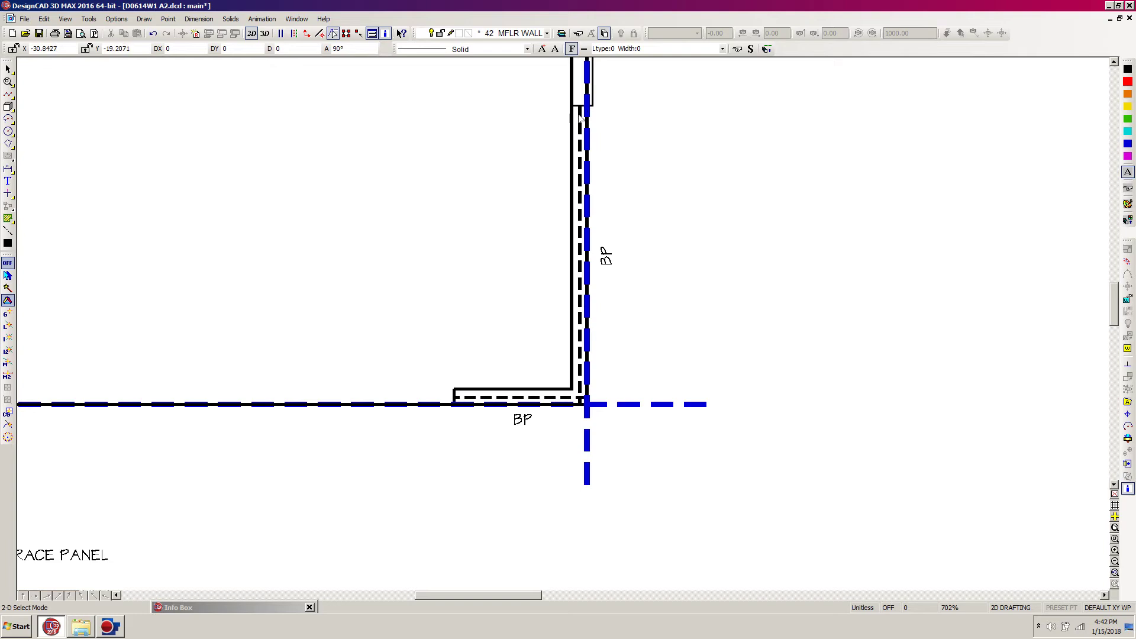
pyautogui.click(579, 171)
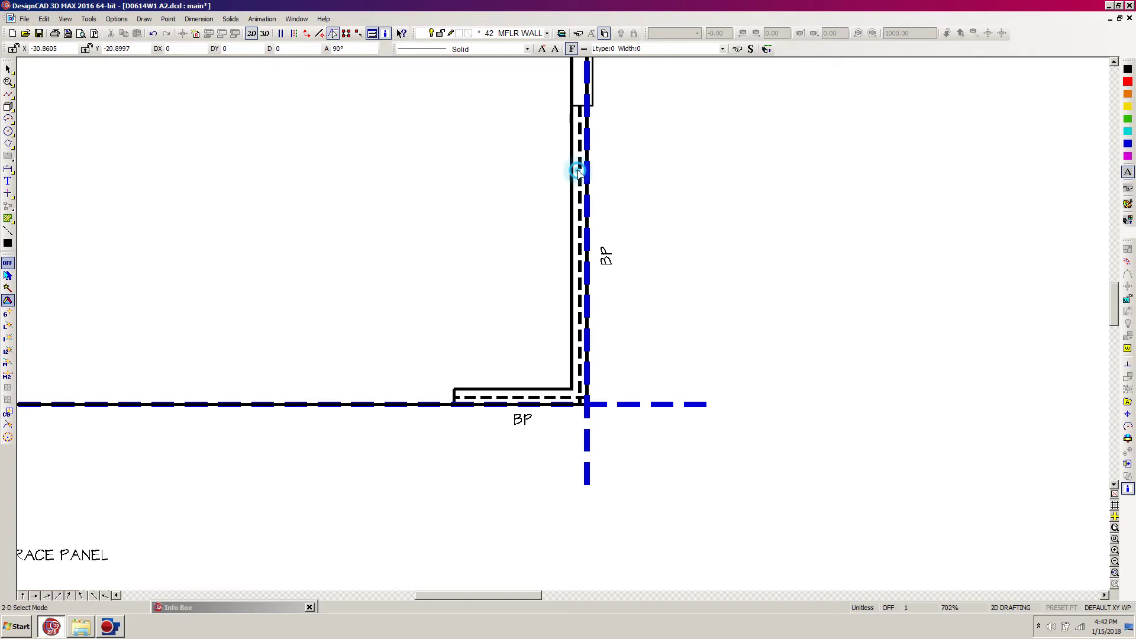
pyautogui.click(607, 256)
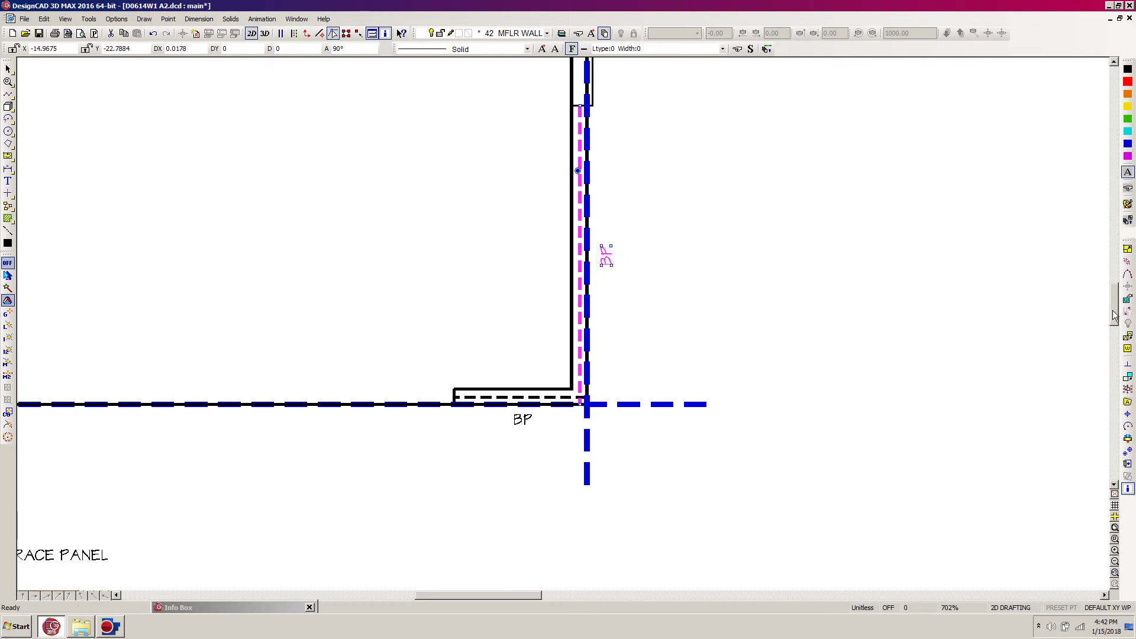
pyautogui.scroll(2, 1110, 307)
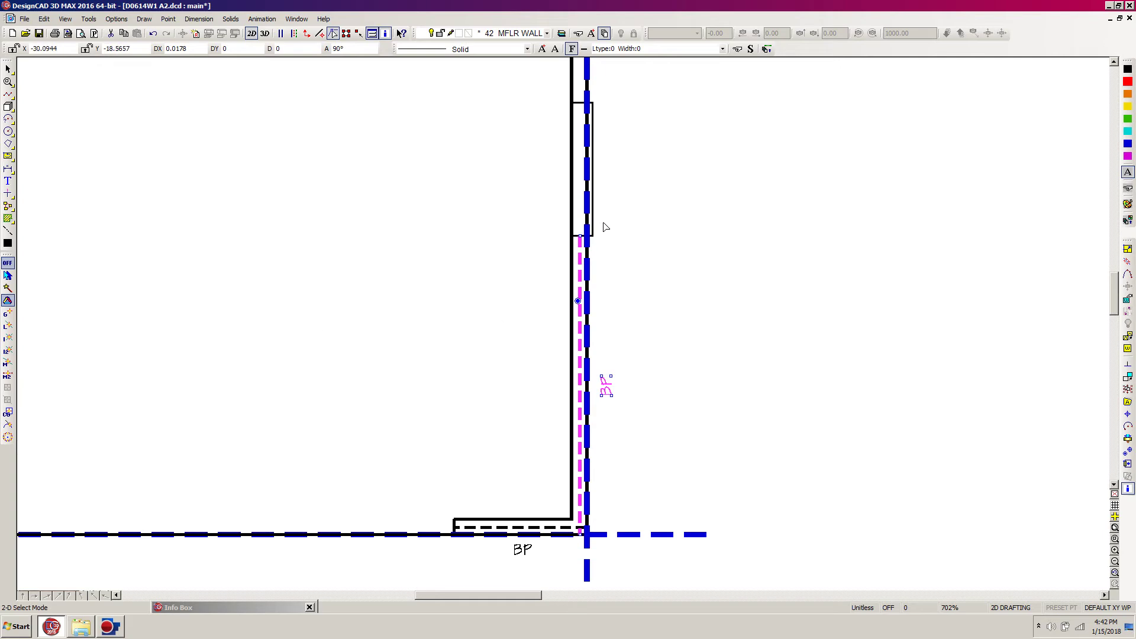
pyautogui.scroll(2, 586, 247)
pyautogui.scroll(3, 564, 329)
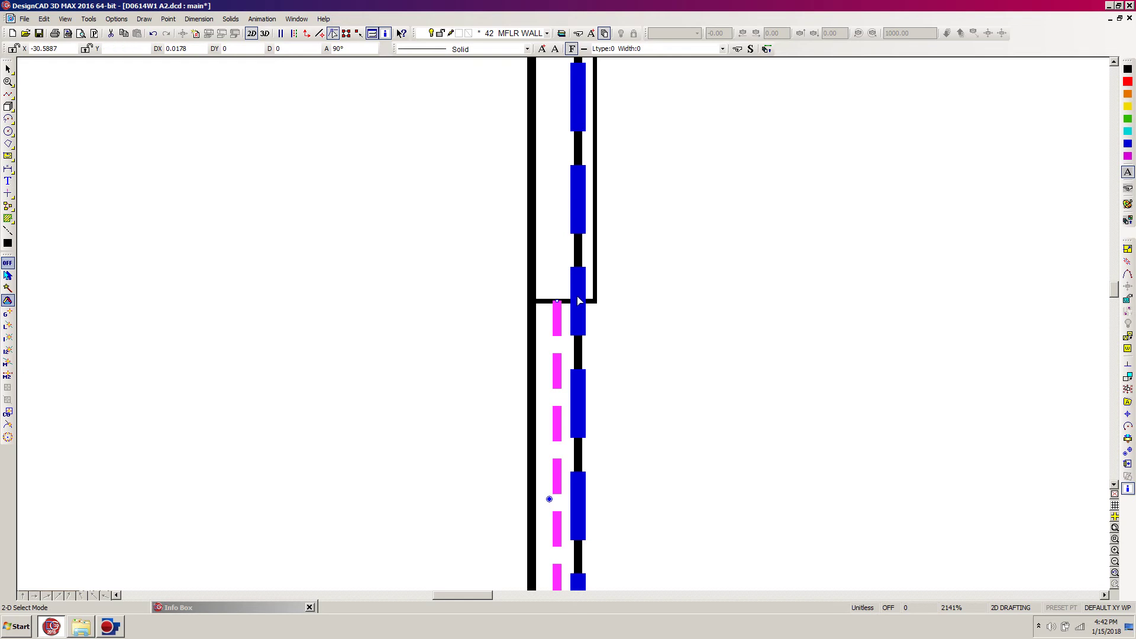
pyautogui.click(7, 350)
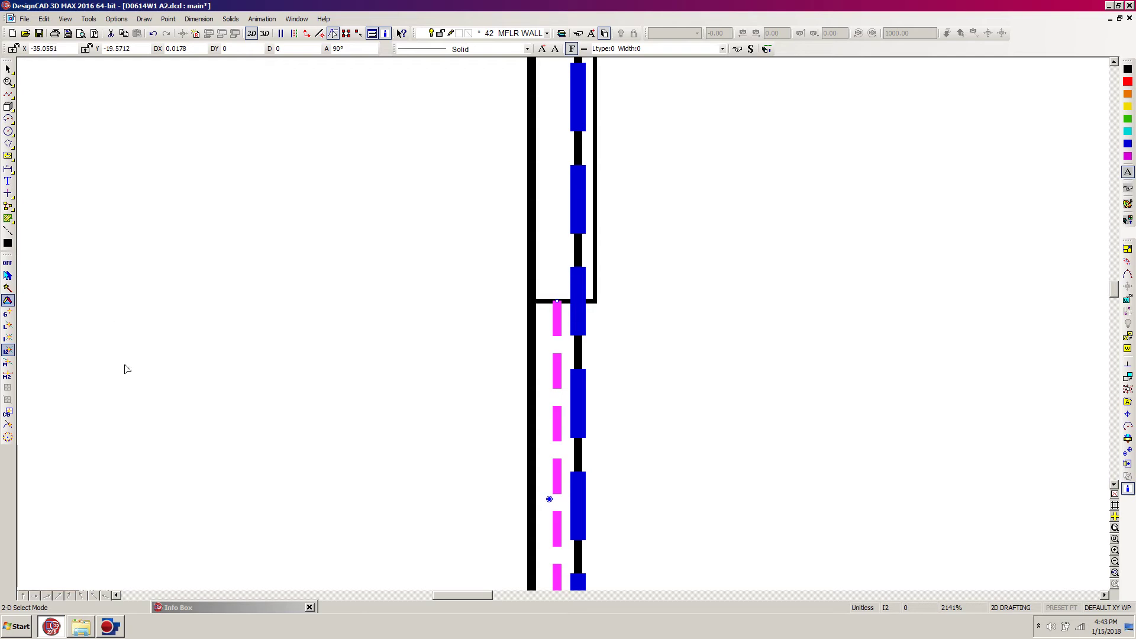
pyautogui.click(339, 374)
pyautogui.click(441, 376)
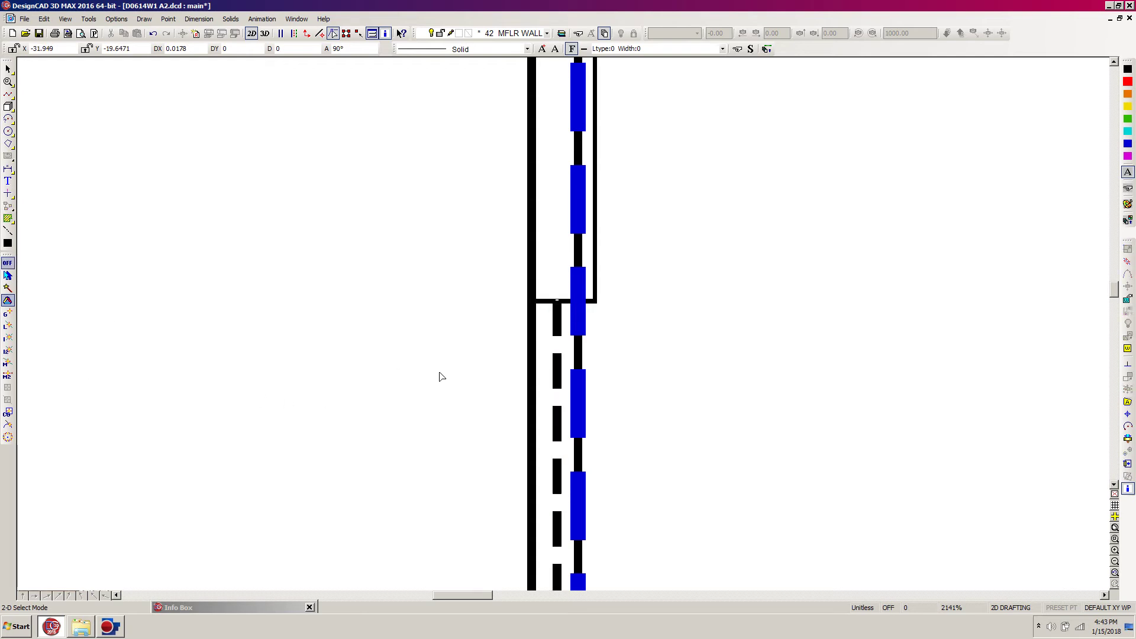
# - Select the east wall's brace panel line and BP label and set their handle where the outer wall face meets the window's south edge
pyautogui.click(557, 354)
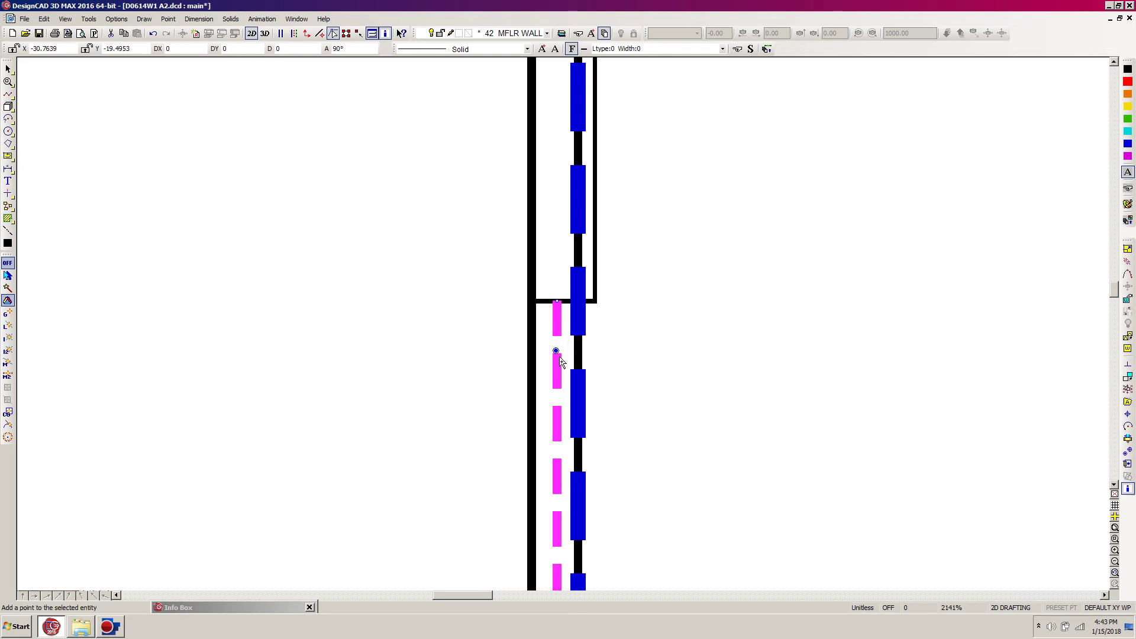
pyautogui.scroll(-3, 563, 322)
pyautogui.click(583, 448)
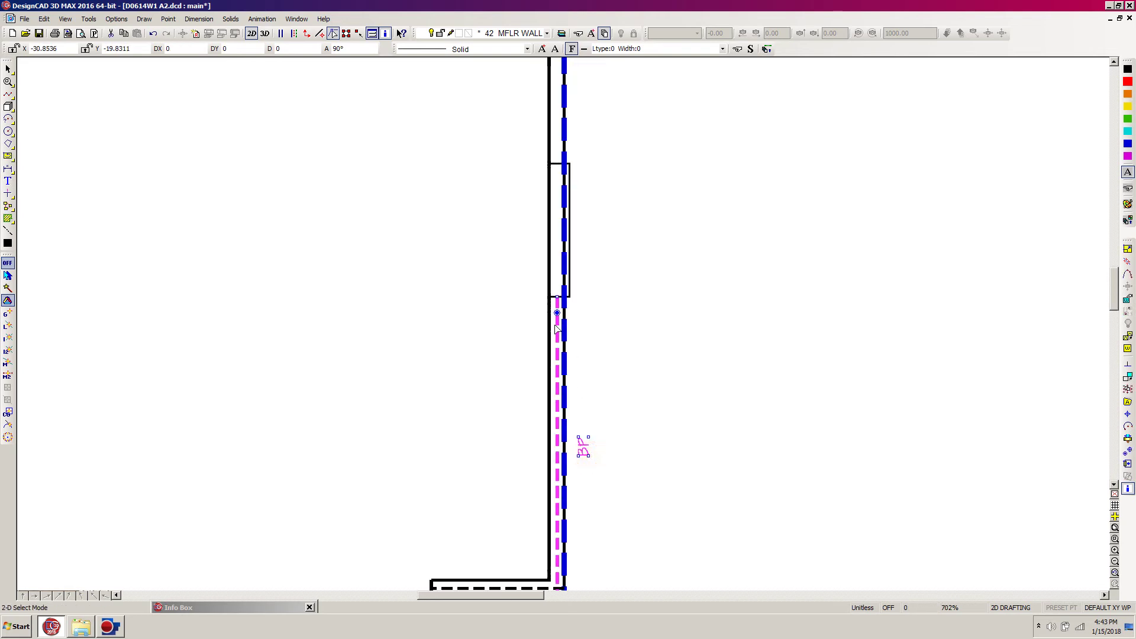
pyautogui.scroll(1, 594, 323)
pyautogui.scroll(1, 563, 326)
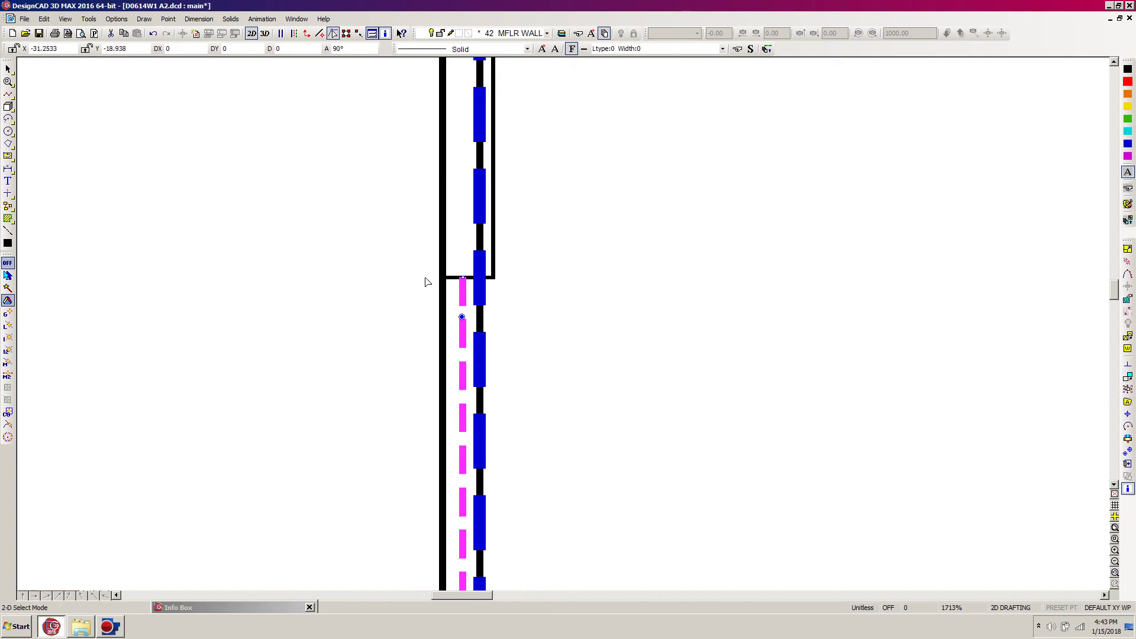
pyautogui.click(1130, 453)
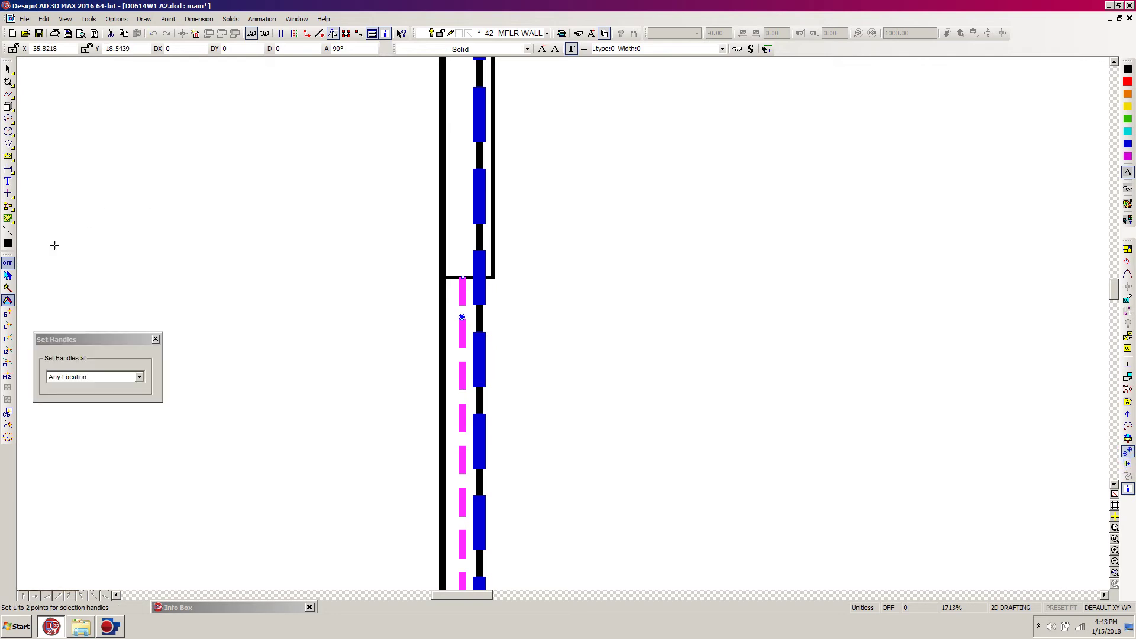
pyautogui.click(8, 350)
pyautogui.click(470, 277)
pyautogui.press('Return')
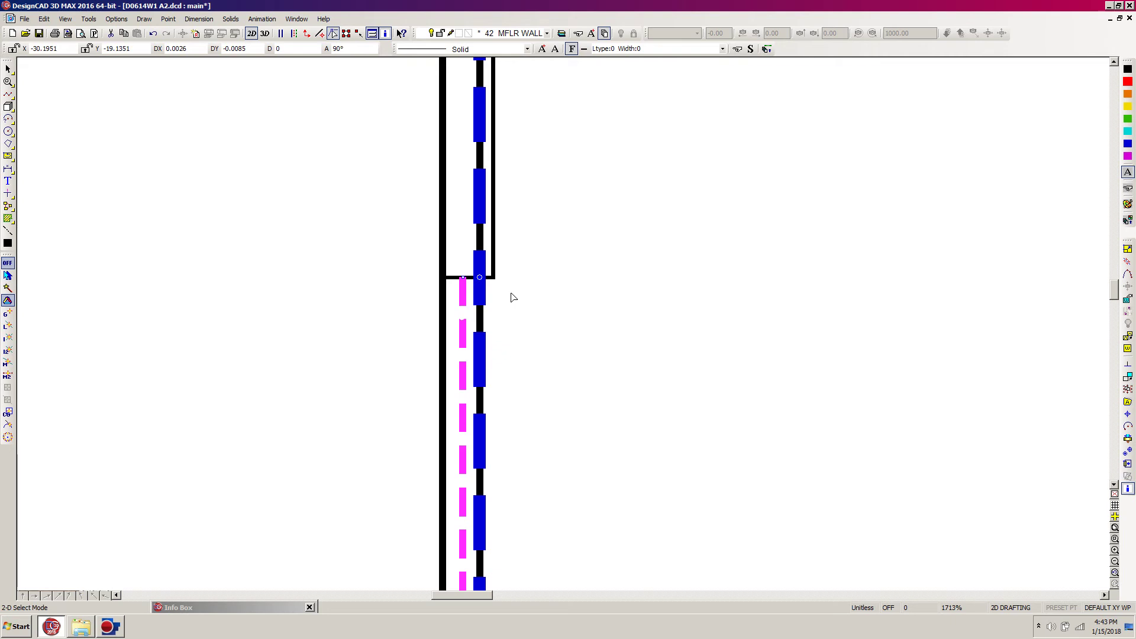
# - Copy the east wall's brace panel line and BP label to the outer northeast corner of the wall bracing plan
pyautogui.scroll(-5, 531, 266)
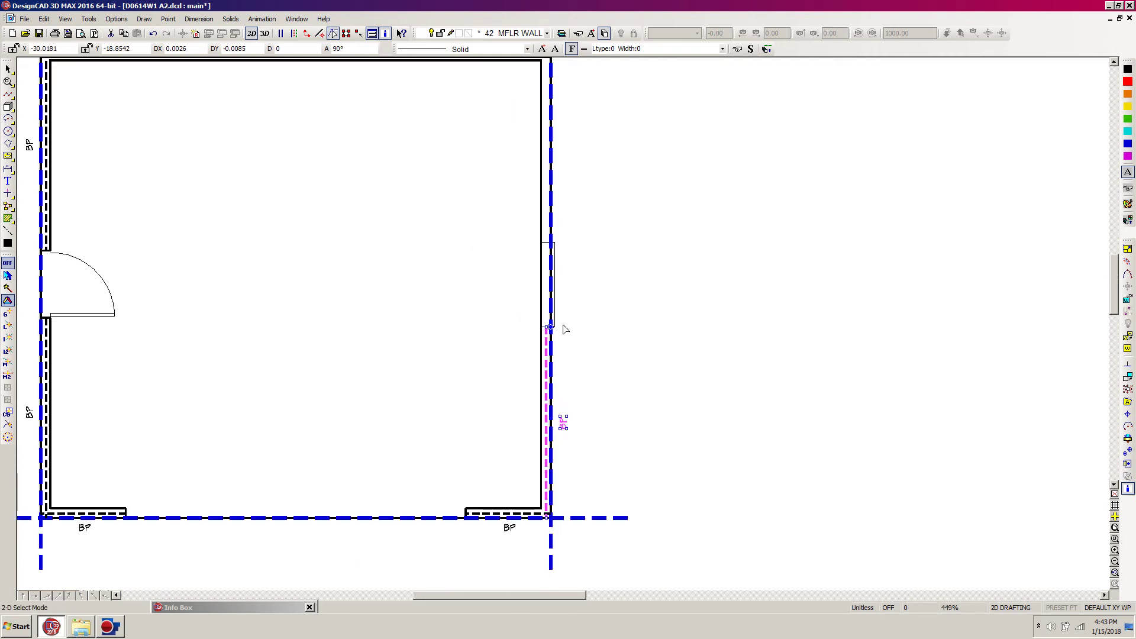
pyautogui.scroll(2, 581, 312)
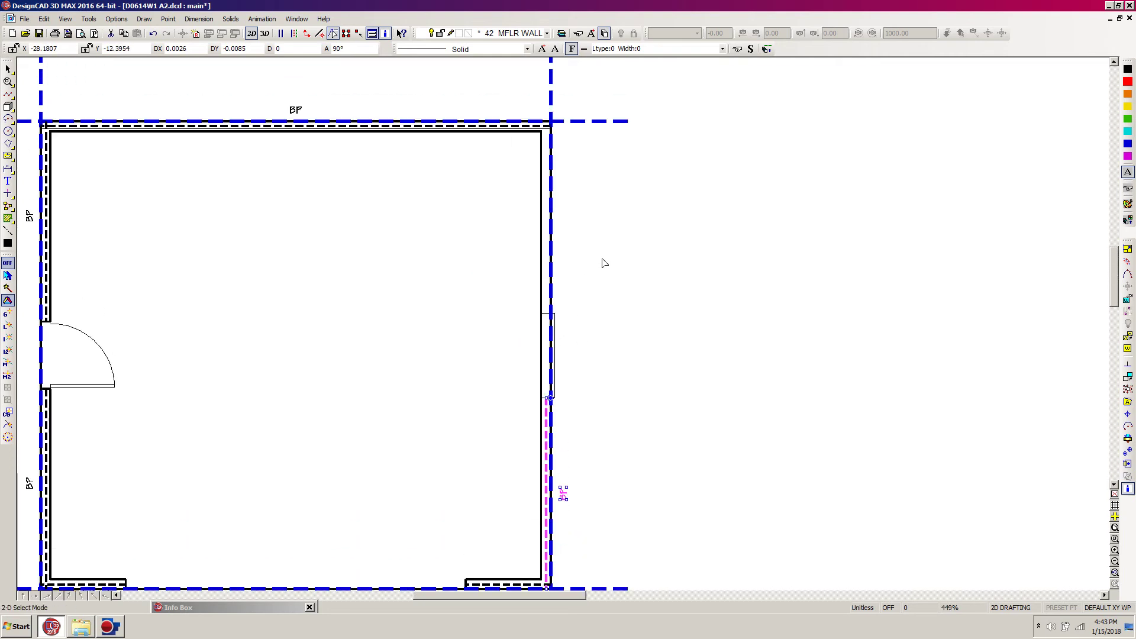
pyautogui.press('super')
pyautogui.press('Escape')
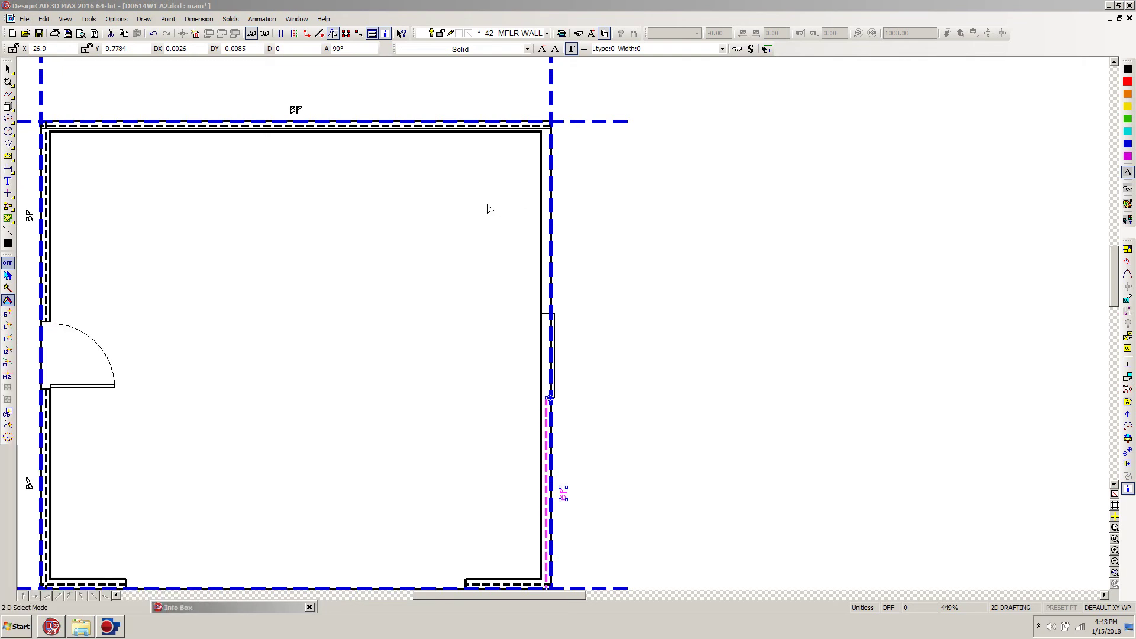
pyautogui.click(555, 11)
pyautogui.press('z')
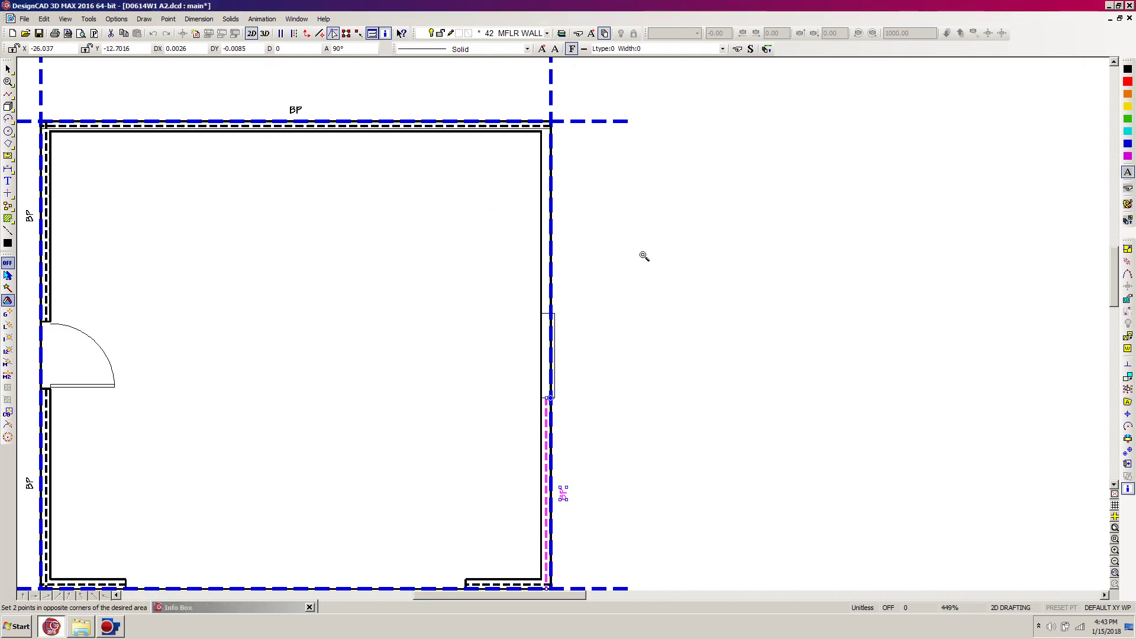
pyautogui.click(628, 97)
pyautogui.click(456, 247)
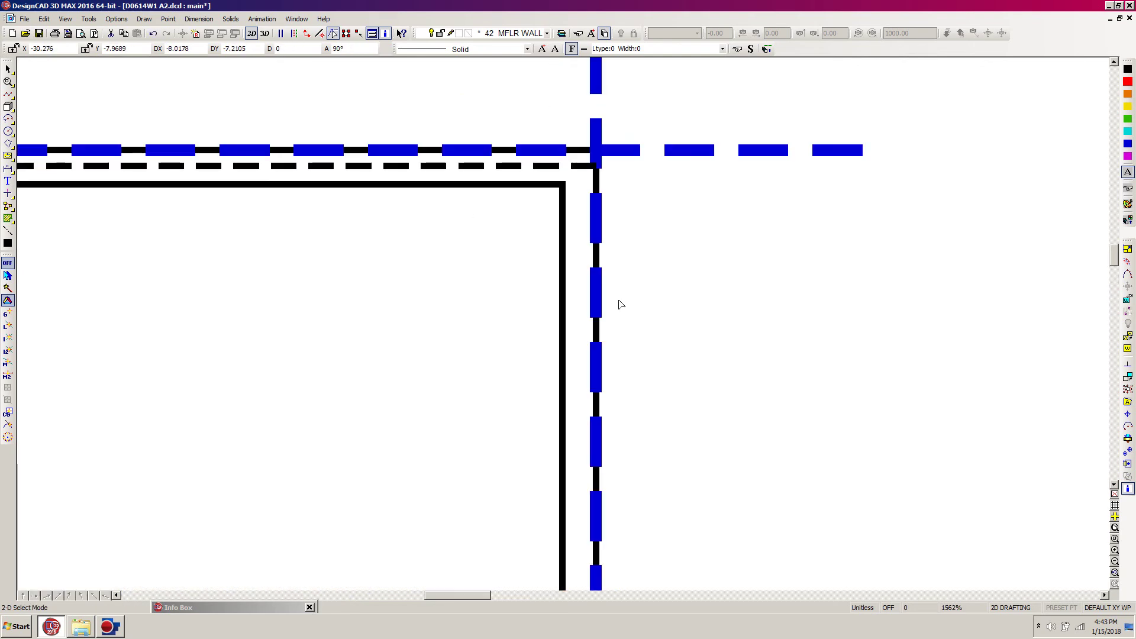
pyautogui.hotkey('ctrl', 'v')
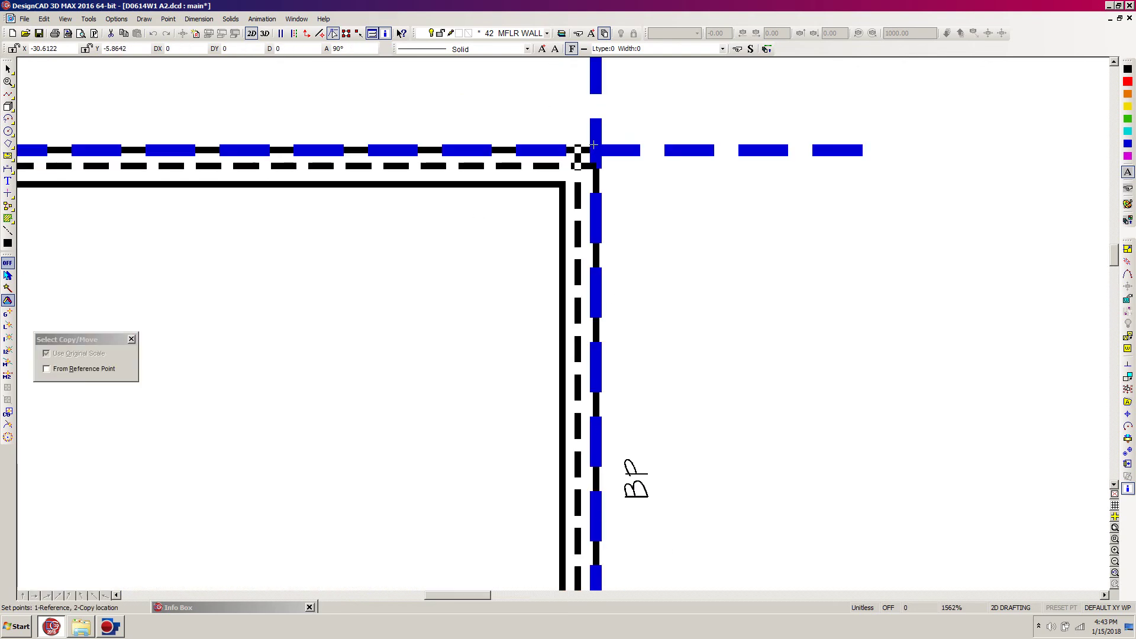
pyautogui.click(593, 144)
pyautogui.scroll(-5, 562, 325)
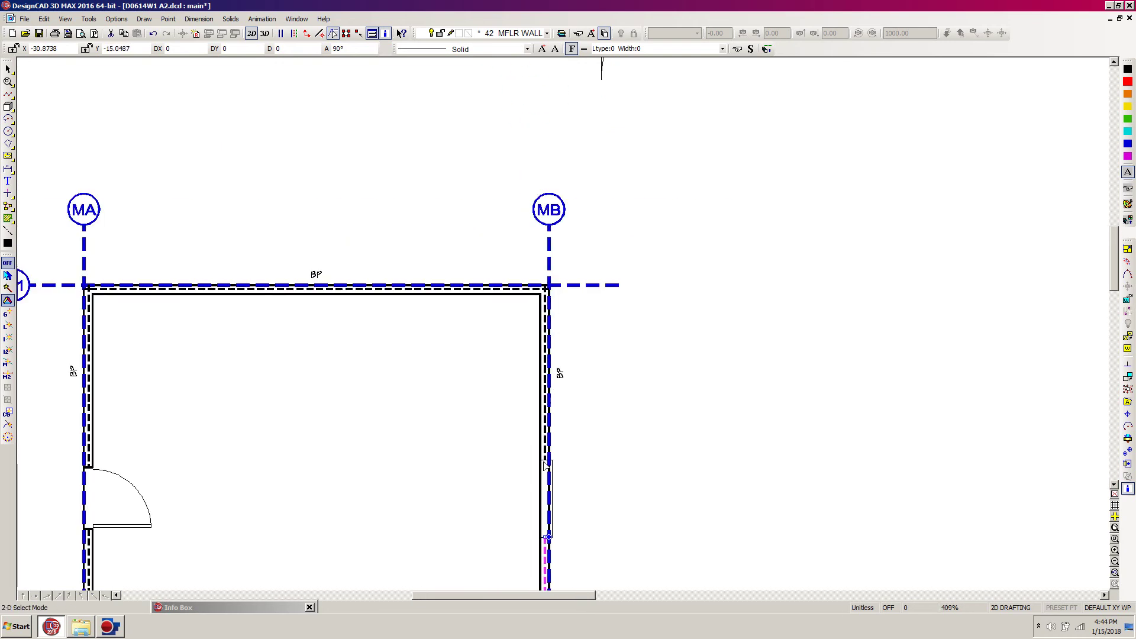
# - Review the completed wall bracing plan on the full sheet and save the drawing
pyautogui.scroll(-1, 565, 328)
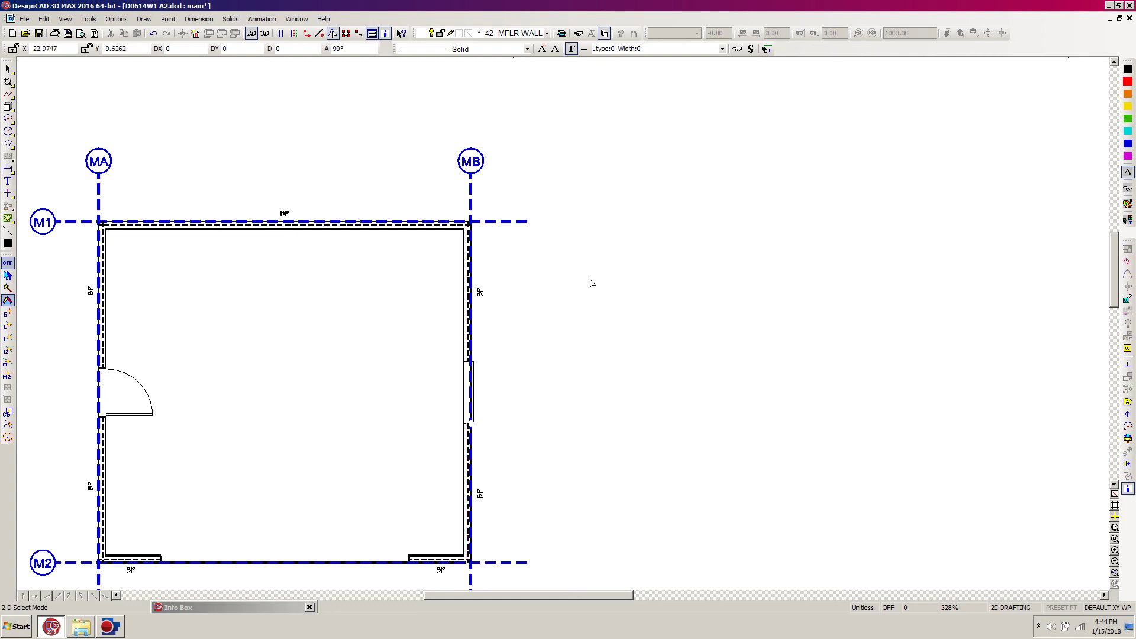
pyautogui.scroll(-2, 563, 324)
pyautogui.scroll(-1, 563, 324)
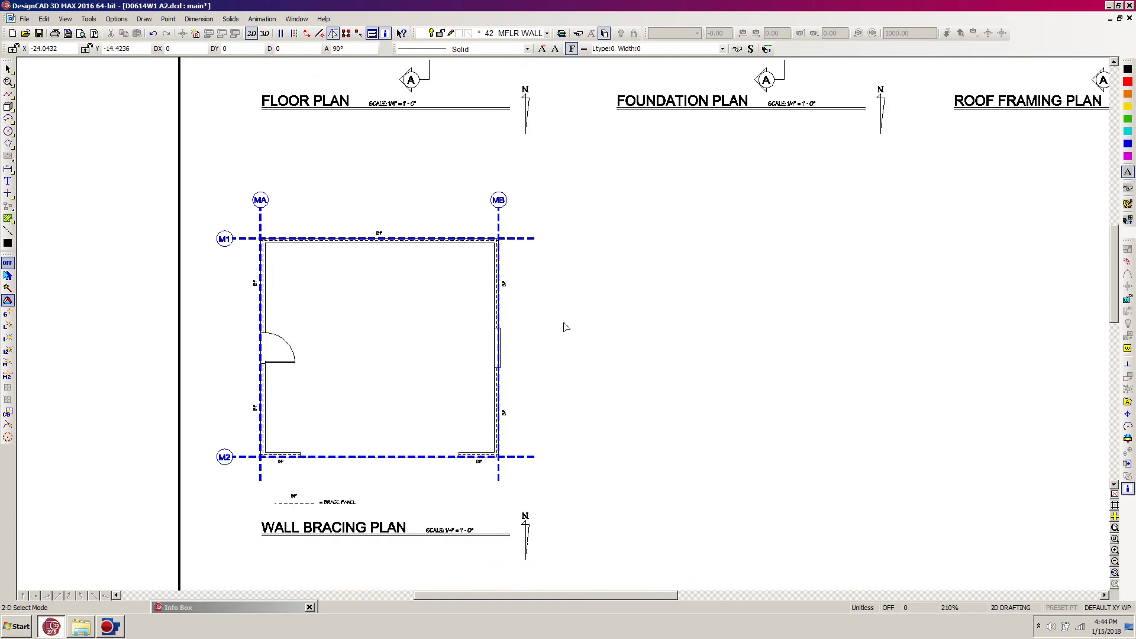
pyautogui.scroll(-4, 563, 324)
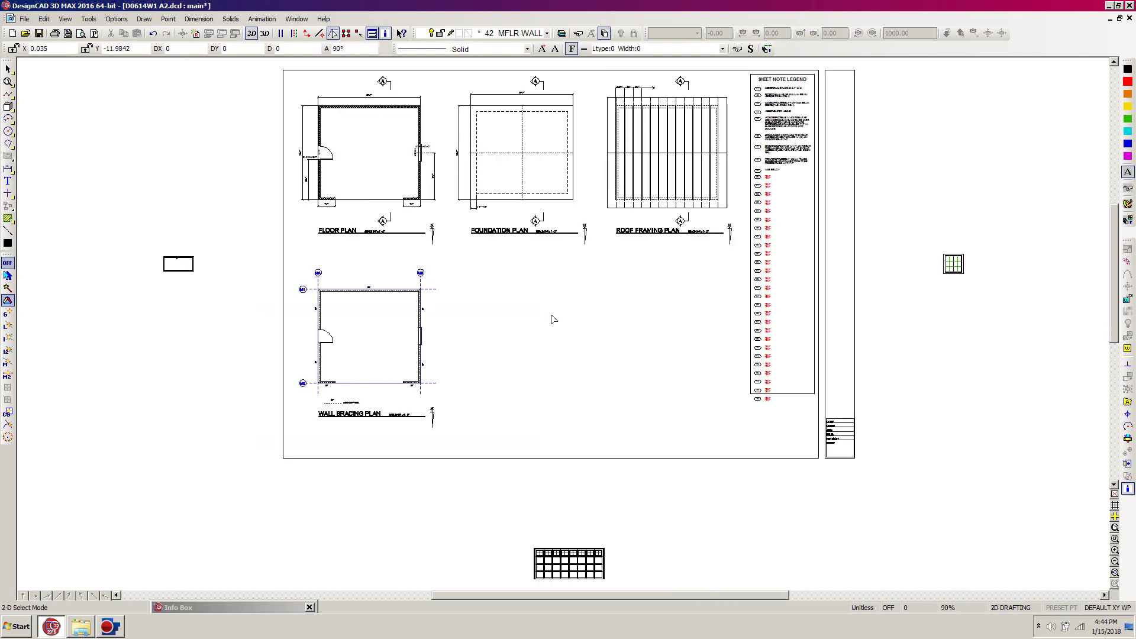
pyautogui.click(39, 33)
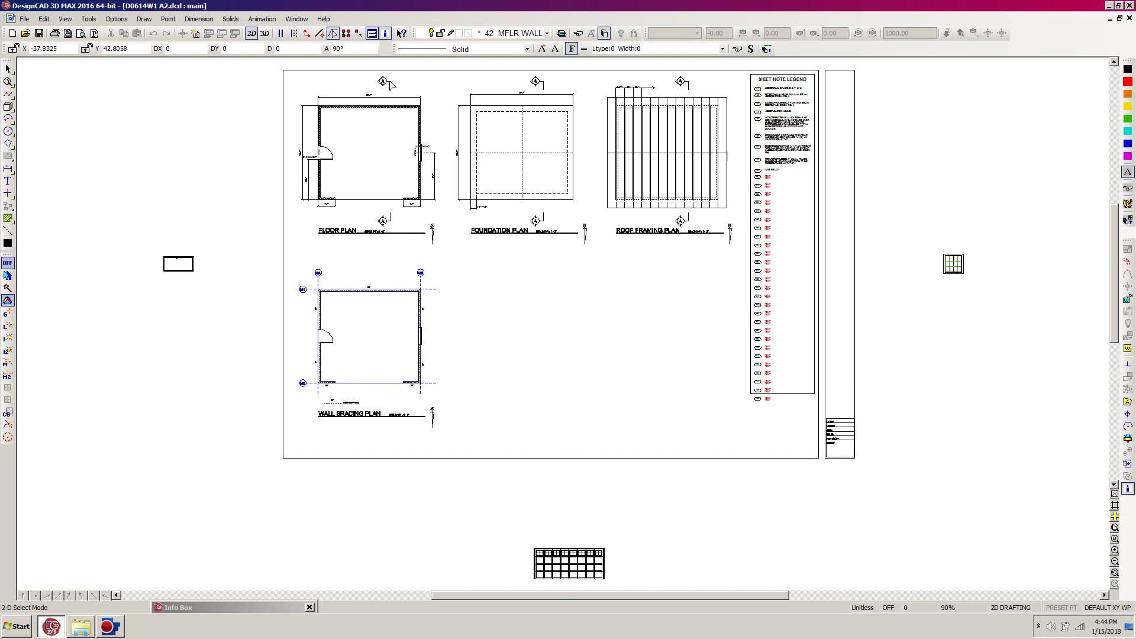